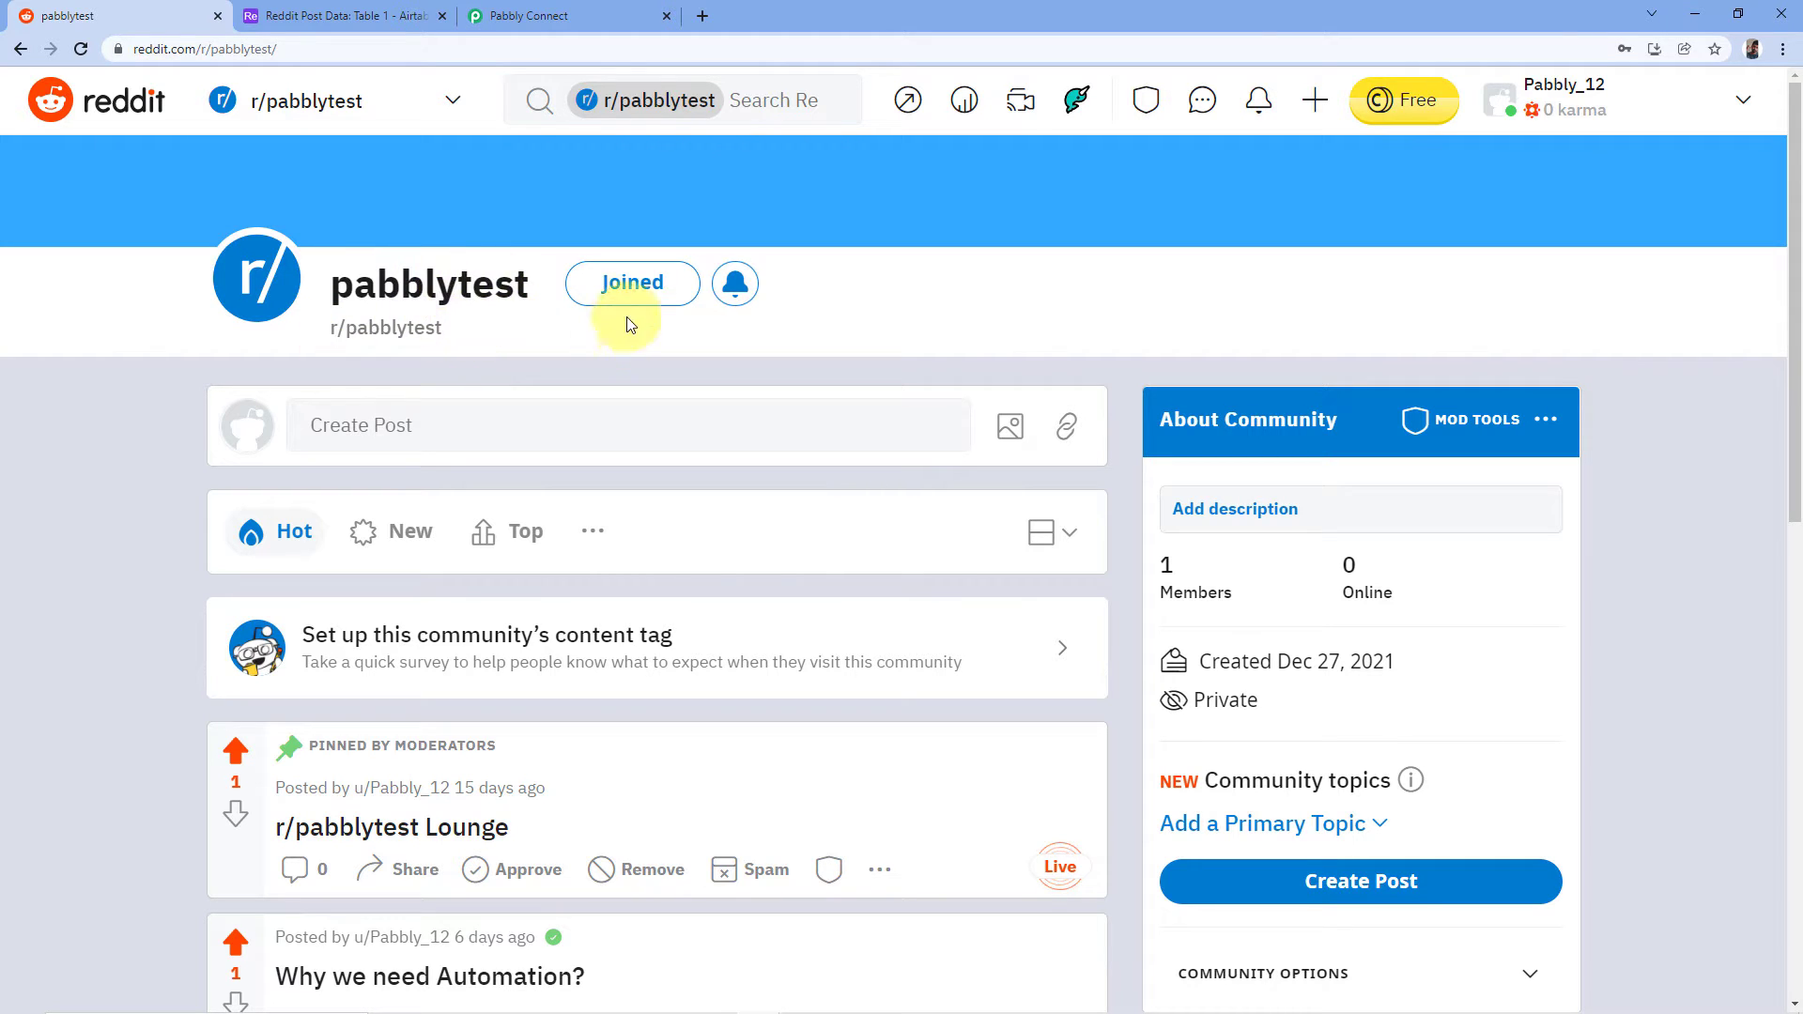
Step: Look over the empty Reddit Post Data table in Airtable, and switch to the Pabbly Connect dashboard
click(389, 14)
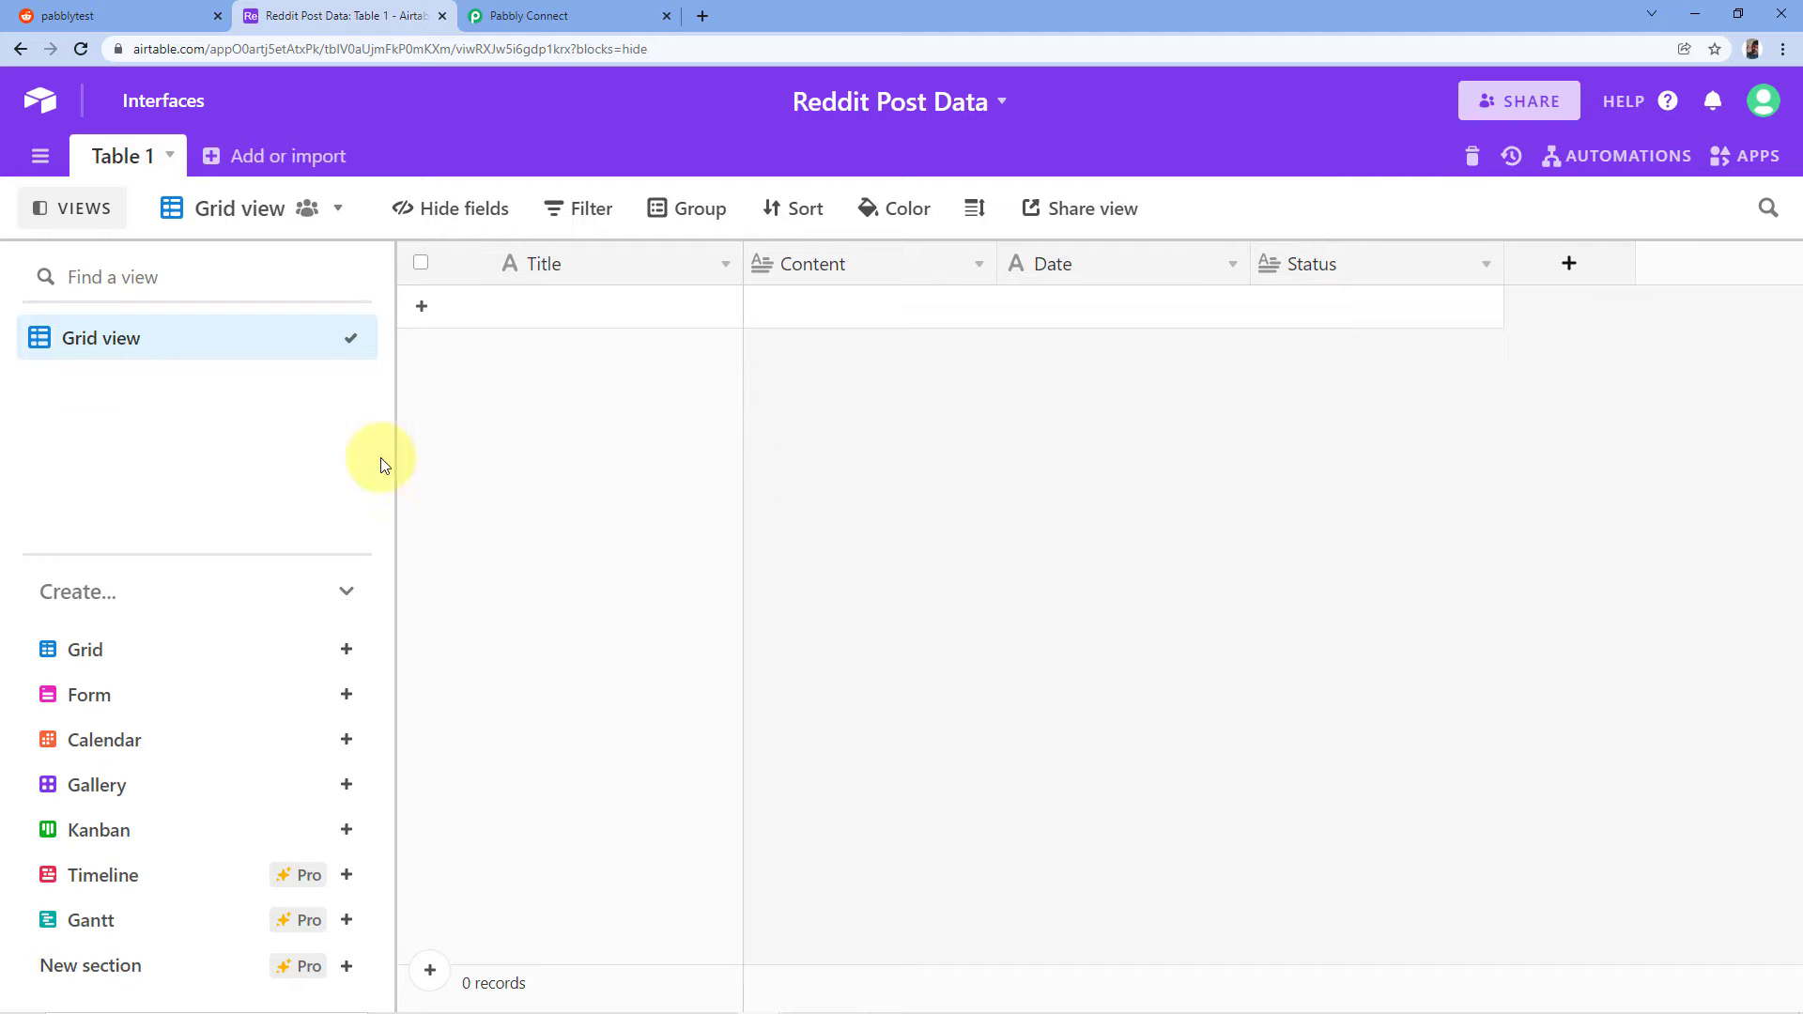
click(554, 15)
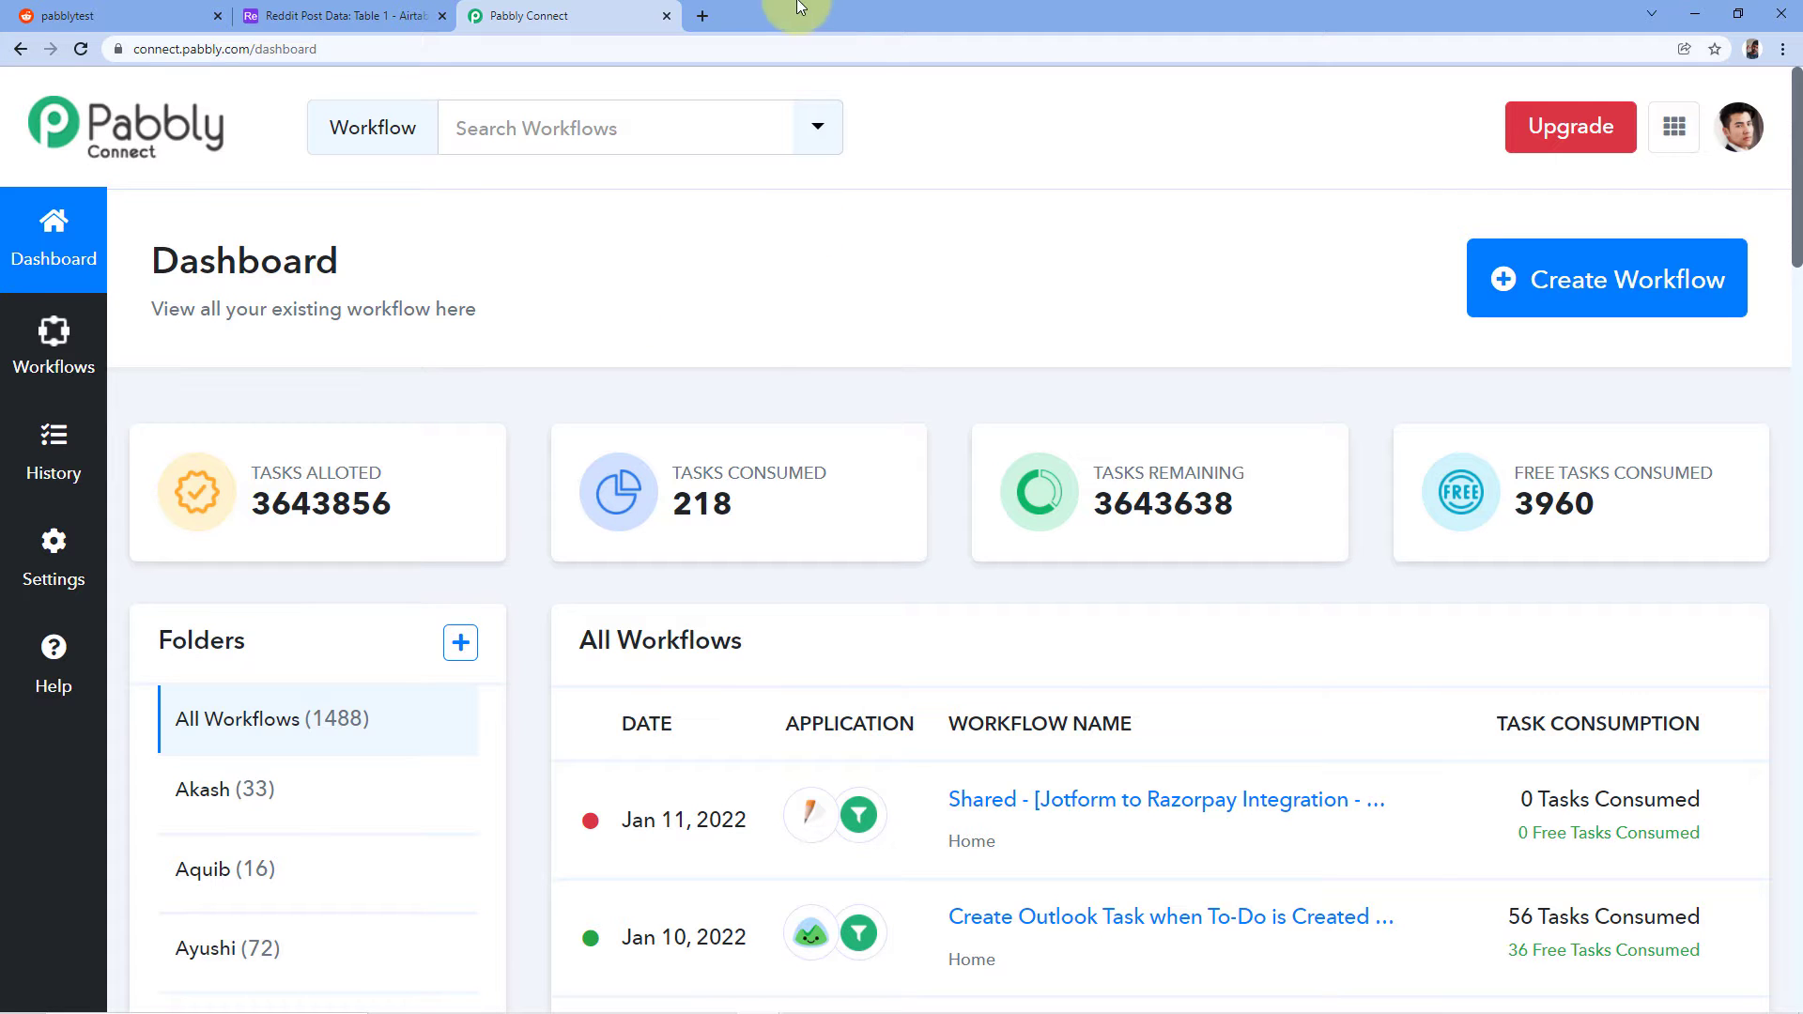
Step: Visit pabbly.com in a new browser tab to view its sign-up option, and return to the Pabbly Connect dashboard
click(703, 15)
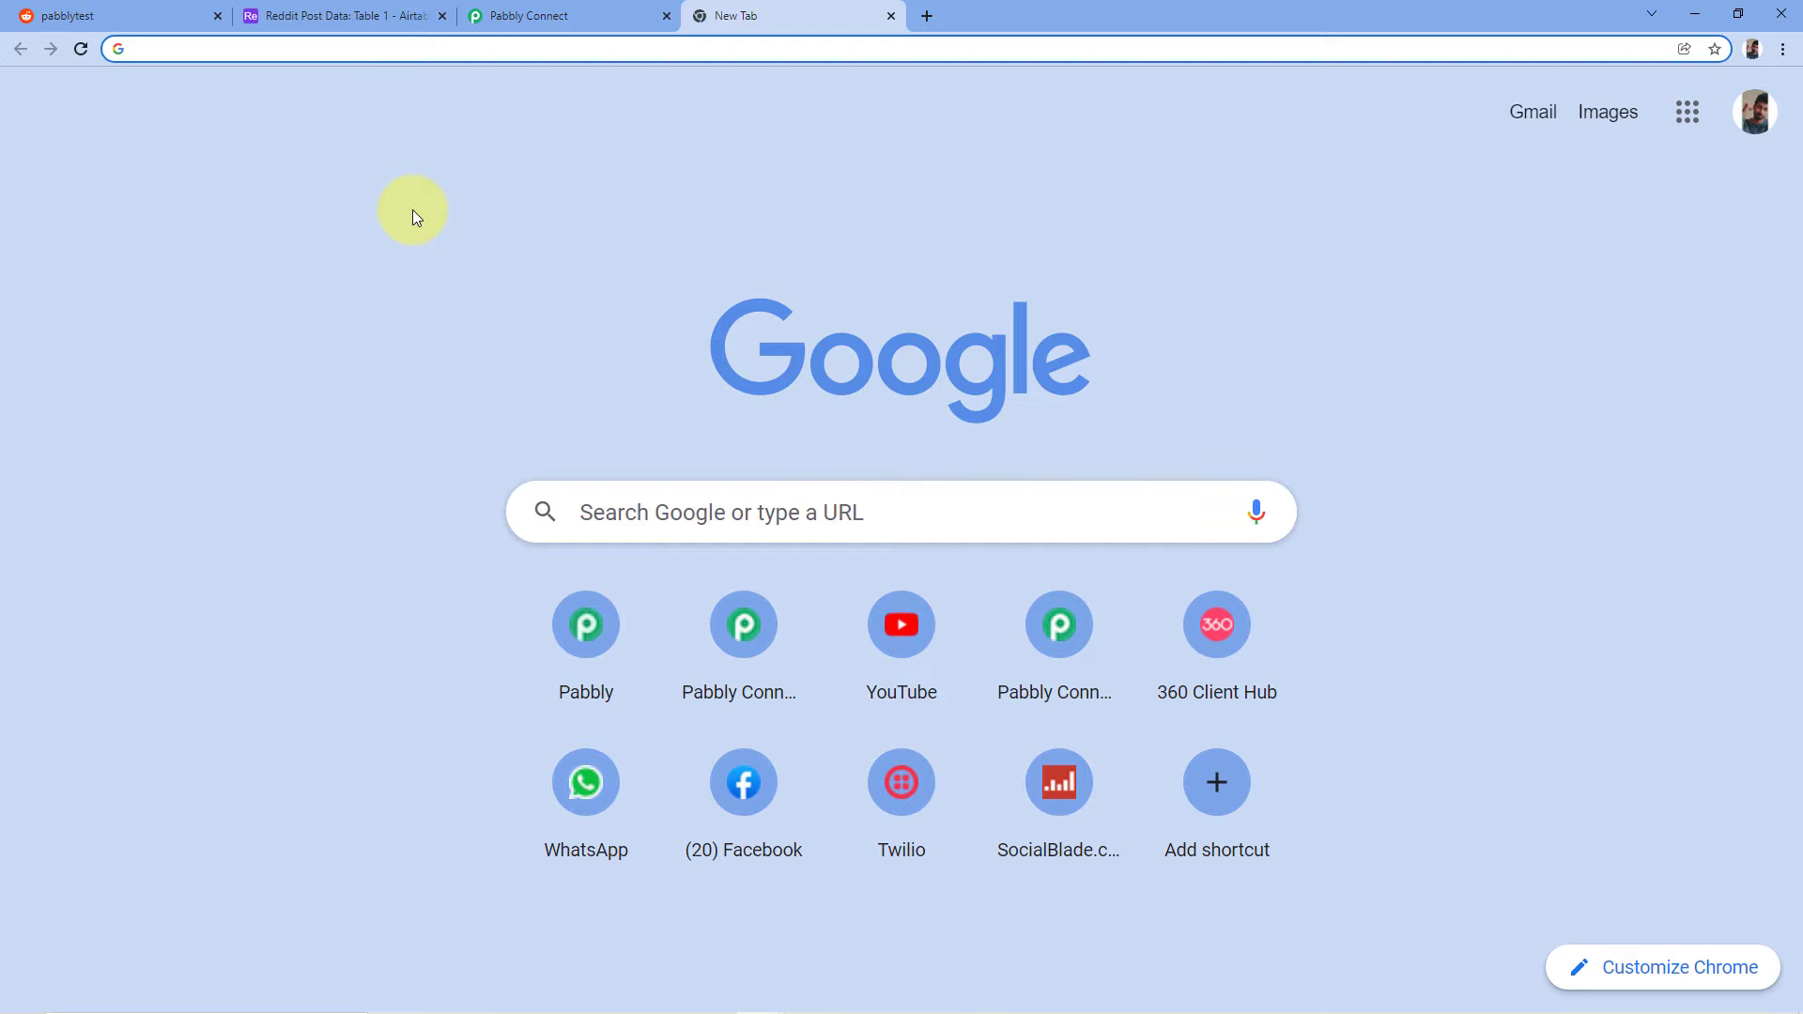
text(pabbly.co)
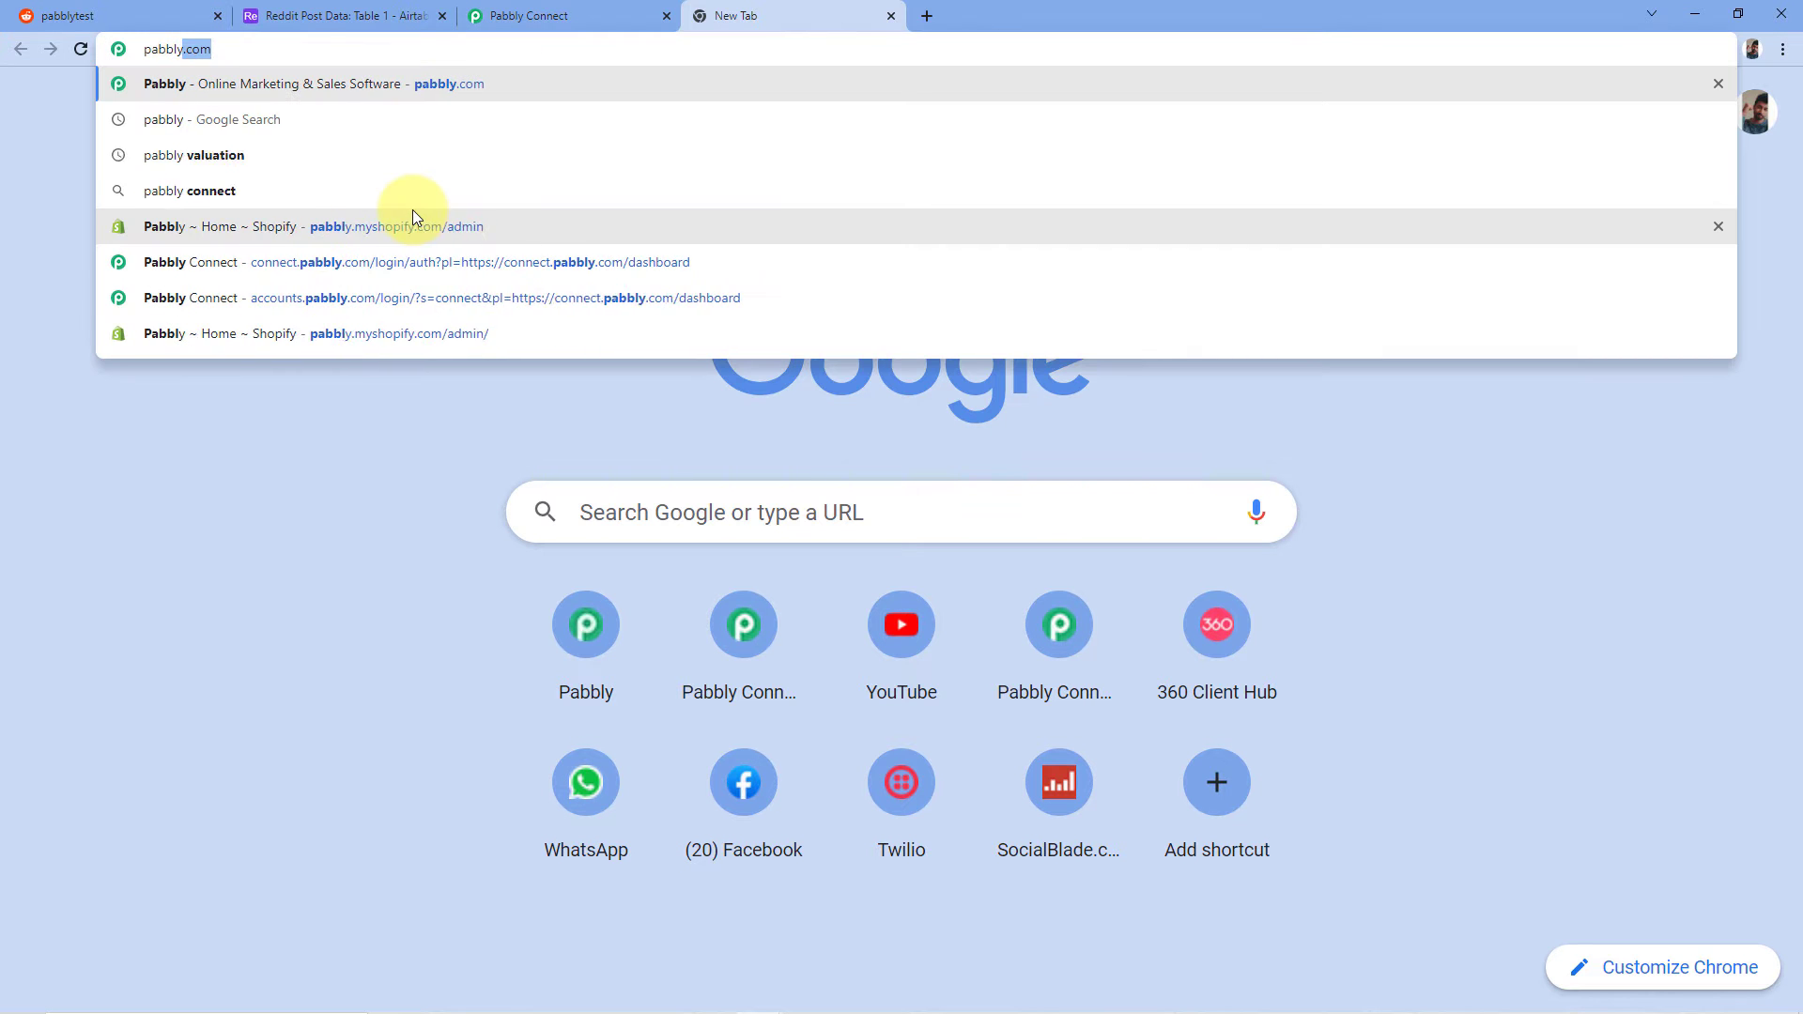
text(m)
key(Return)
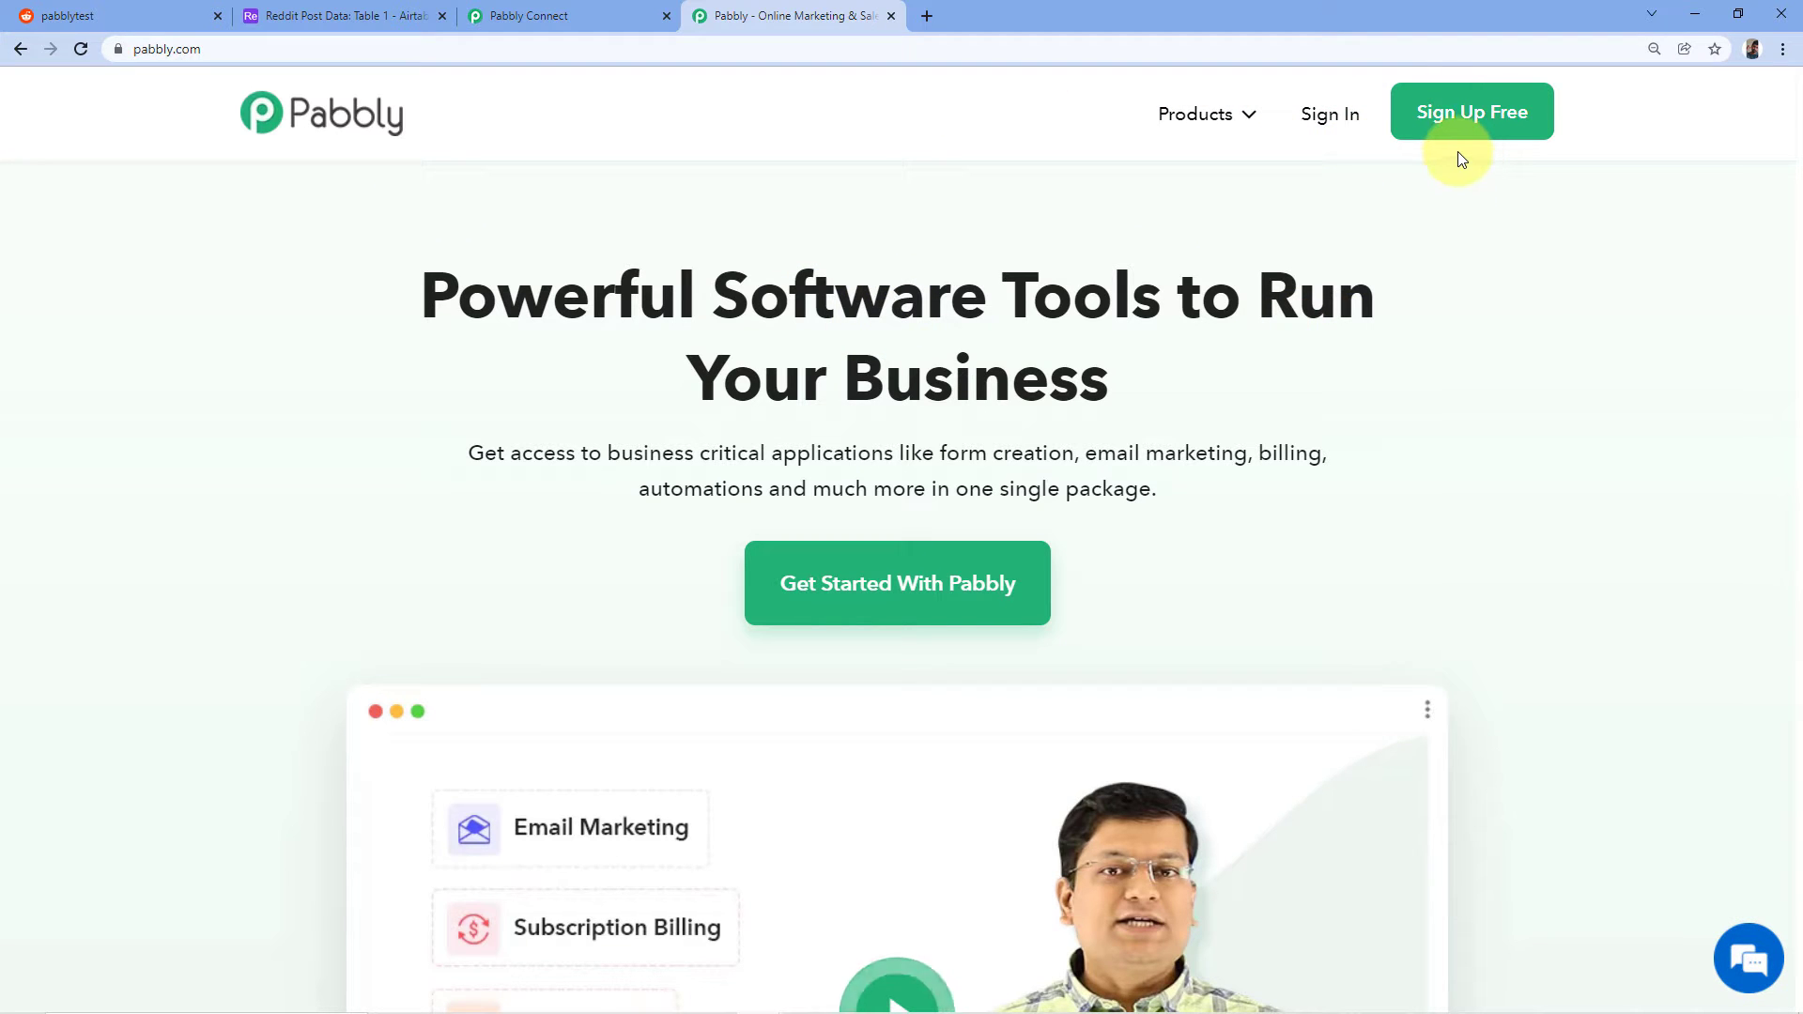
click(891, 16)
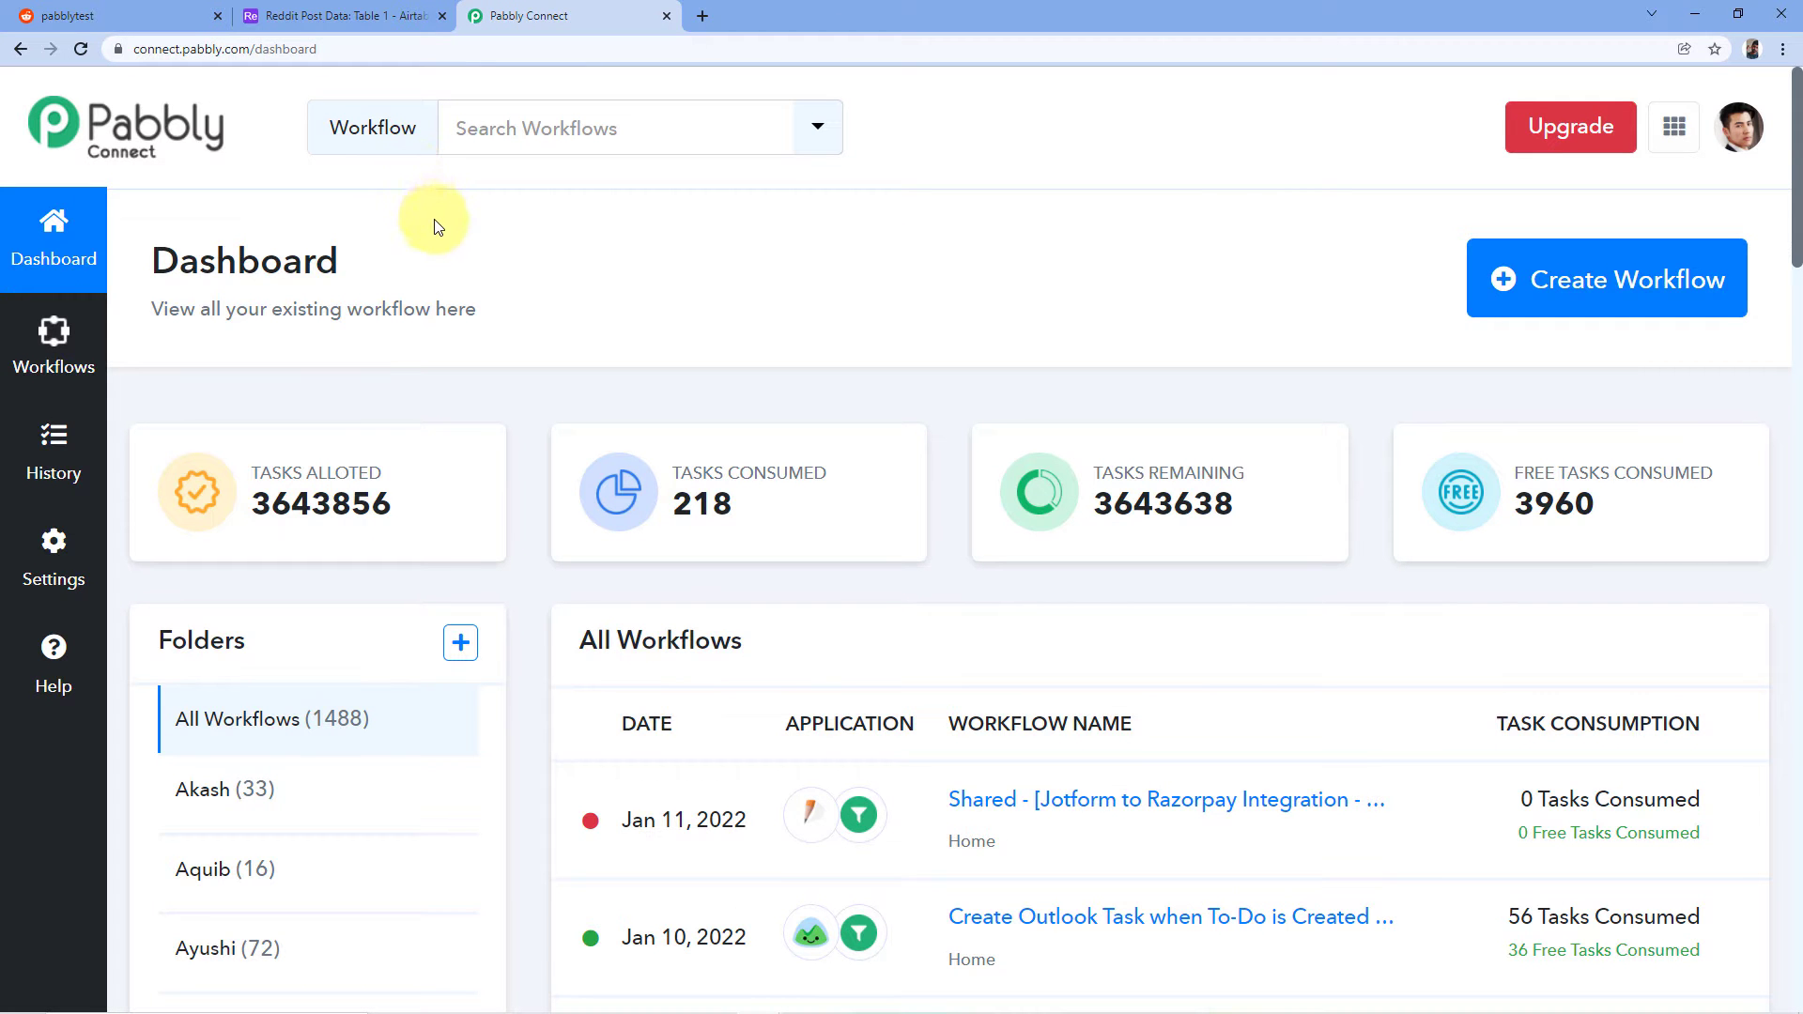
Step: Create a new workflow named "Reddit to Airtable"
click(1656, 302)
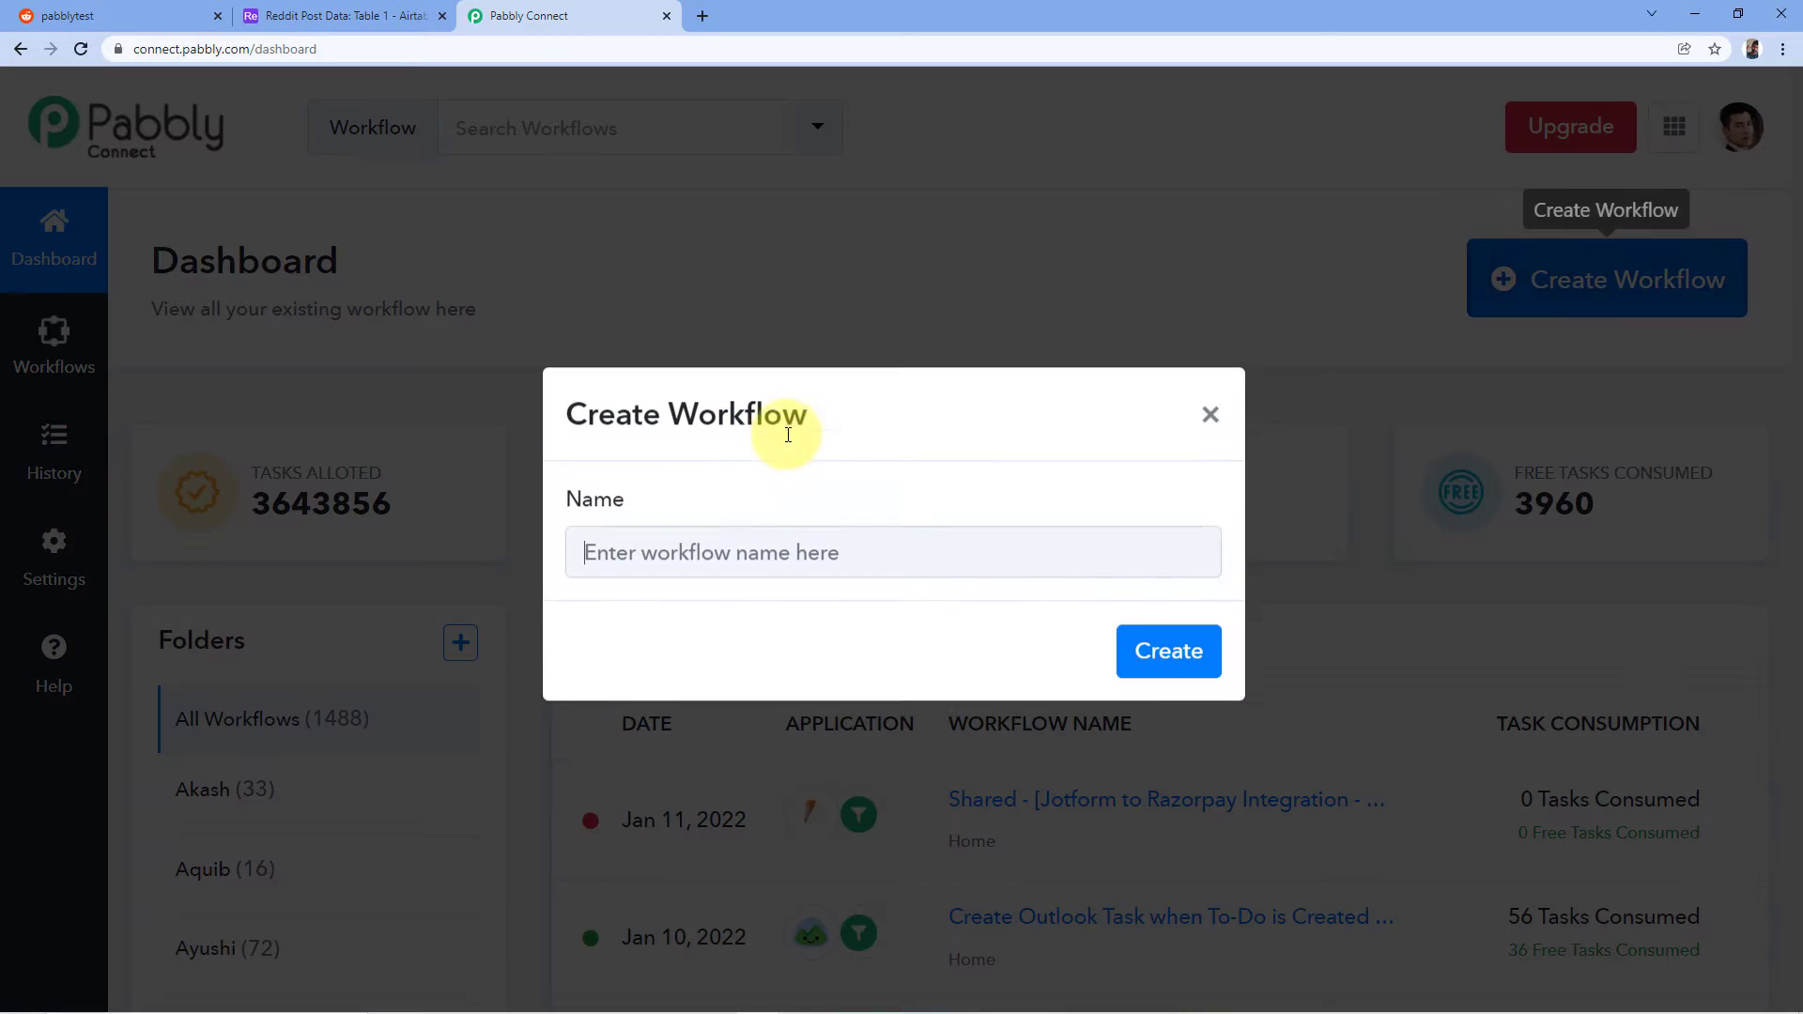
text(Reddit to Airtable)
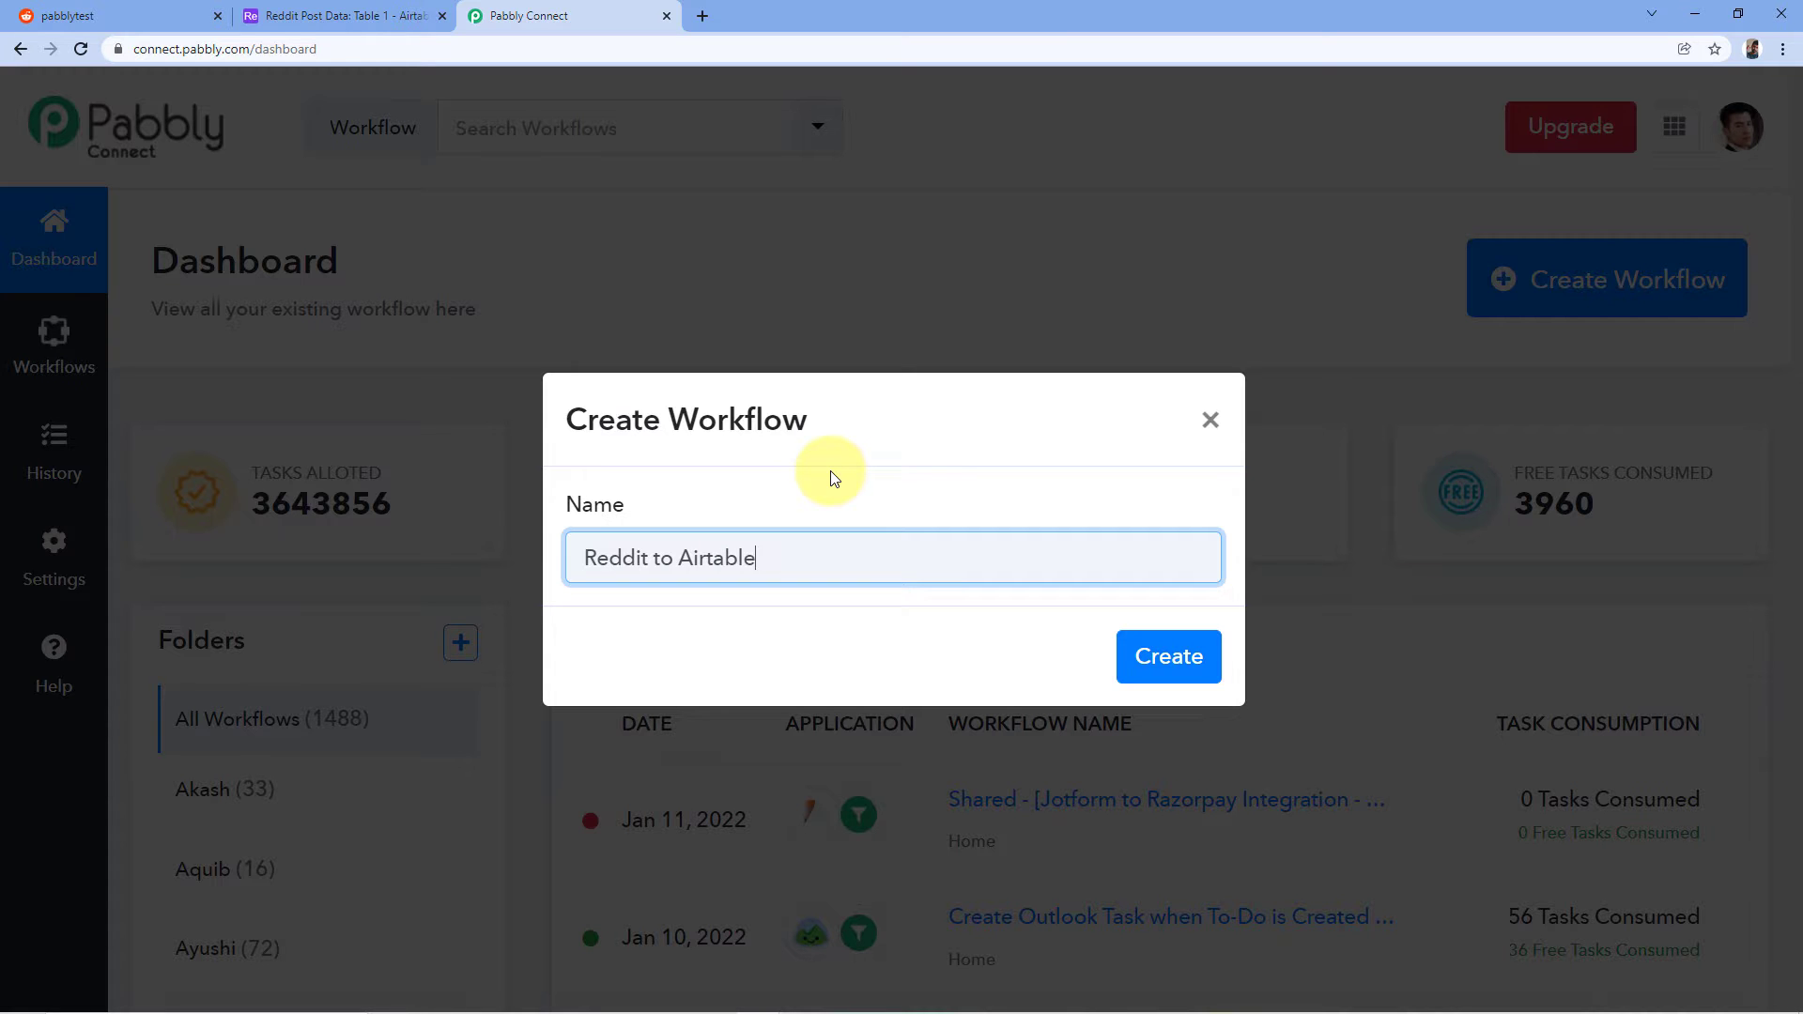
click(1168, 657)
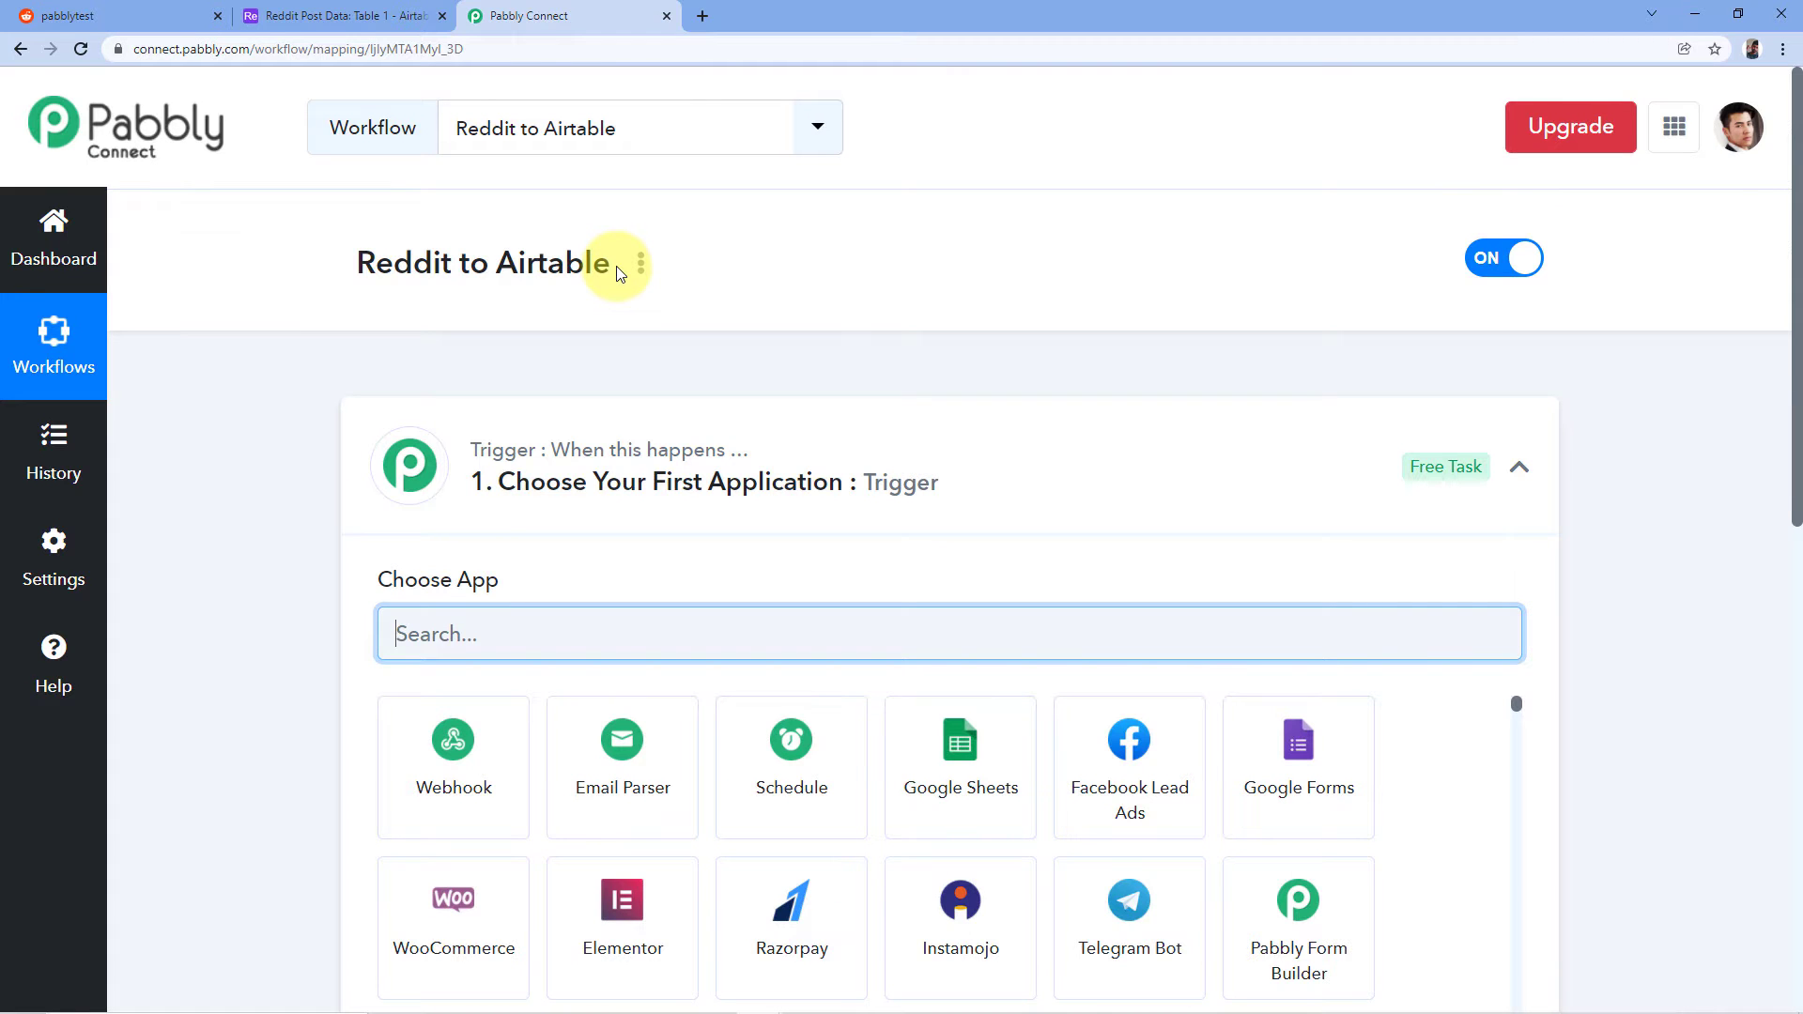
Step: Collapse the trigger block to view the workflow's trigger and action structure, and expand it again
click(974, 523)
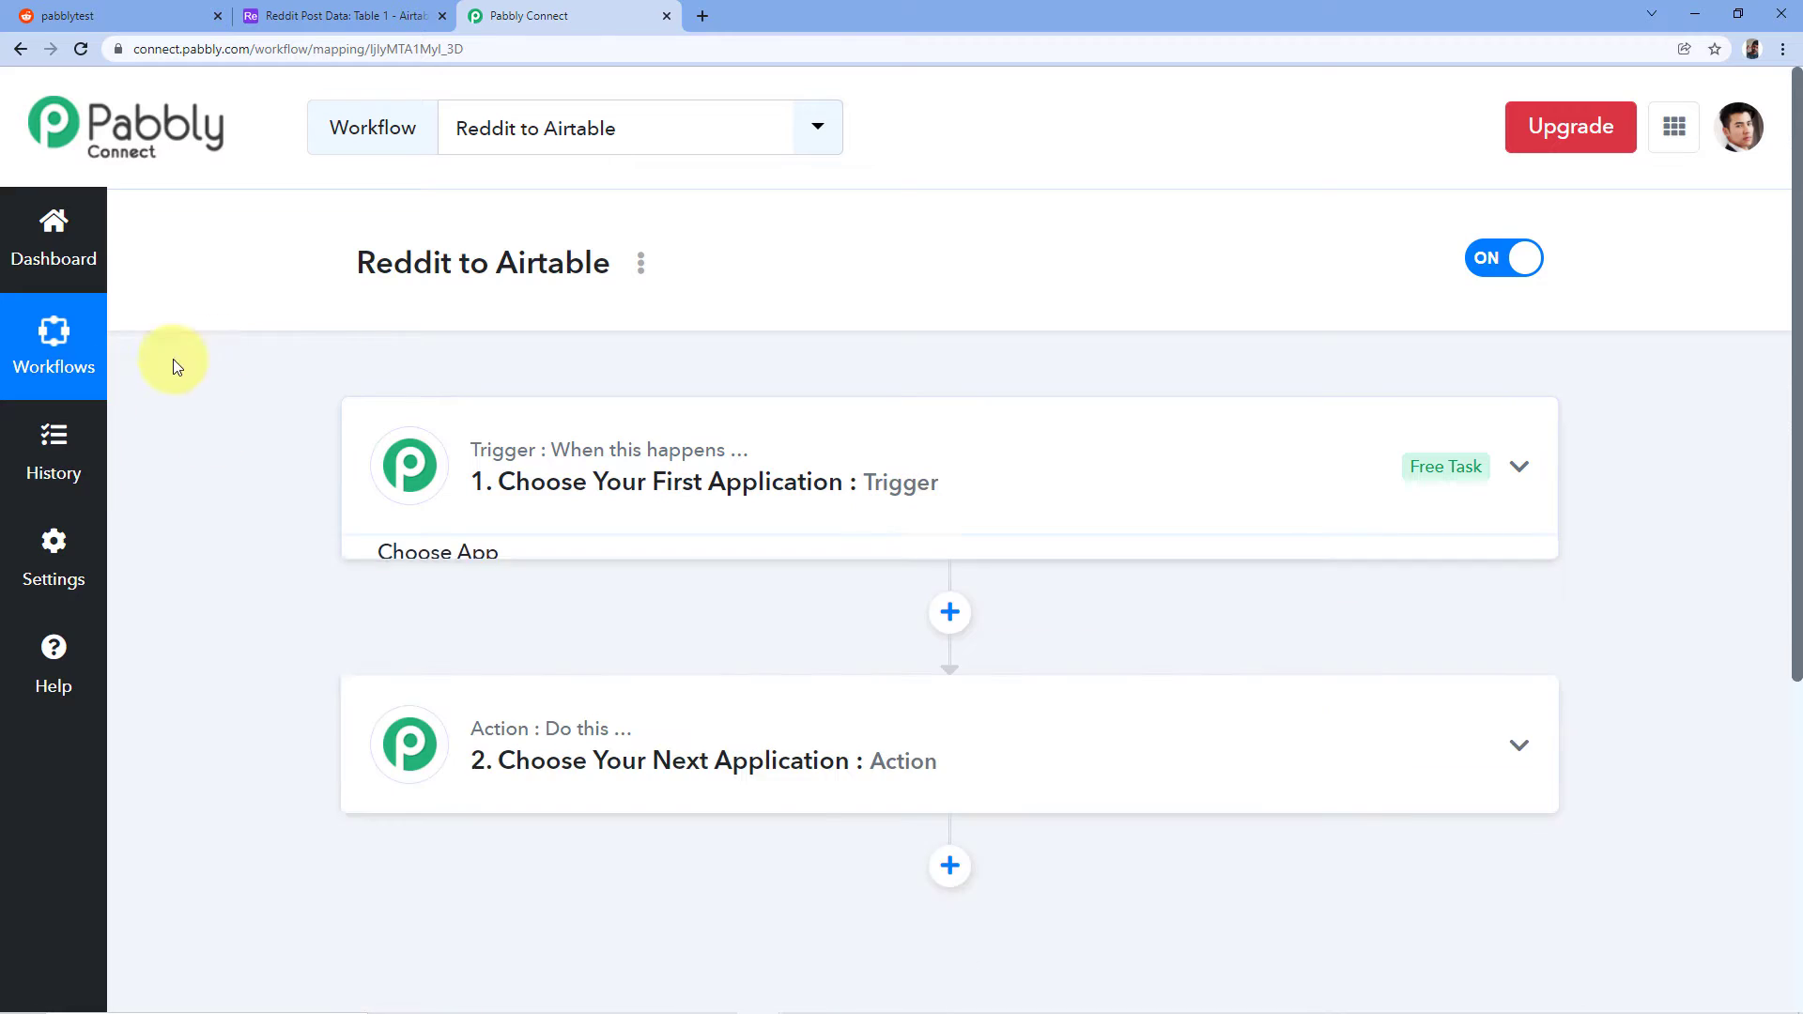
scroll(306, 359, down, 1)
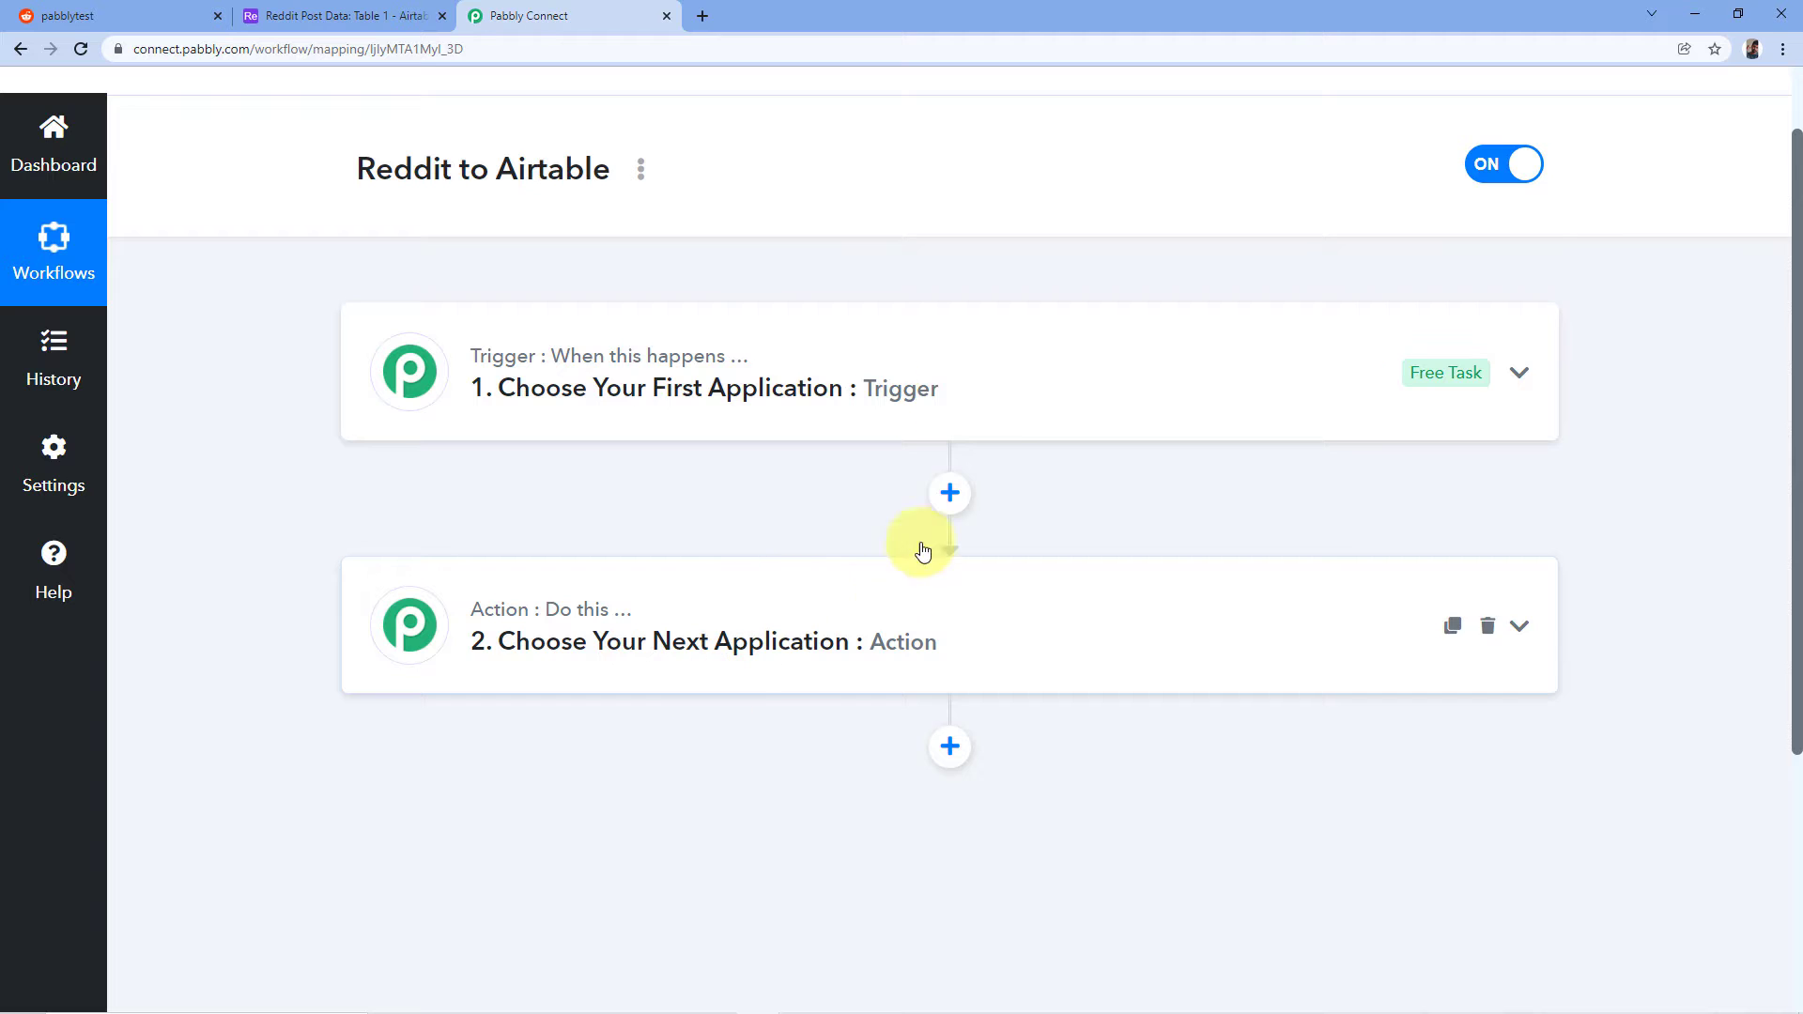
click(622, 371)
scroll(347, 326, down, 1)
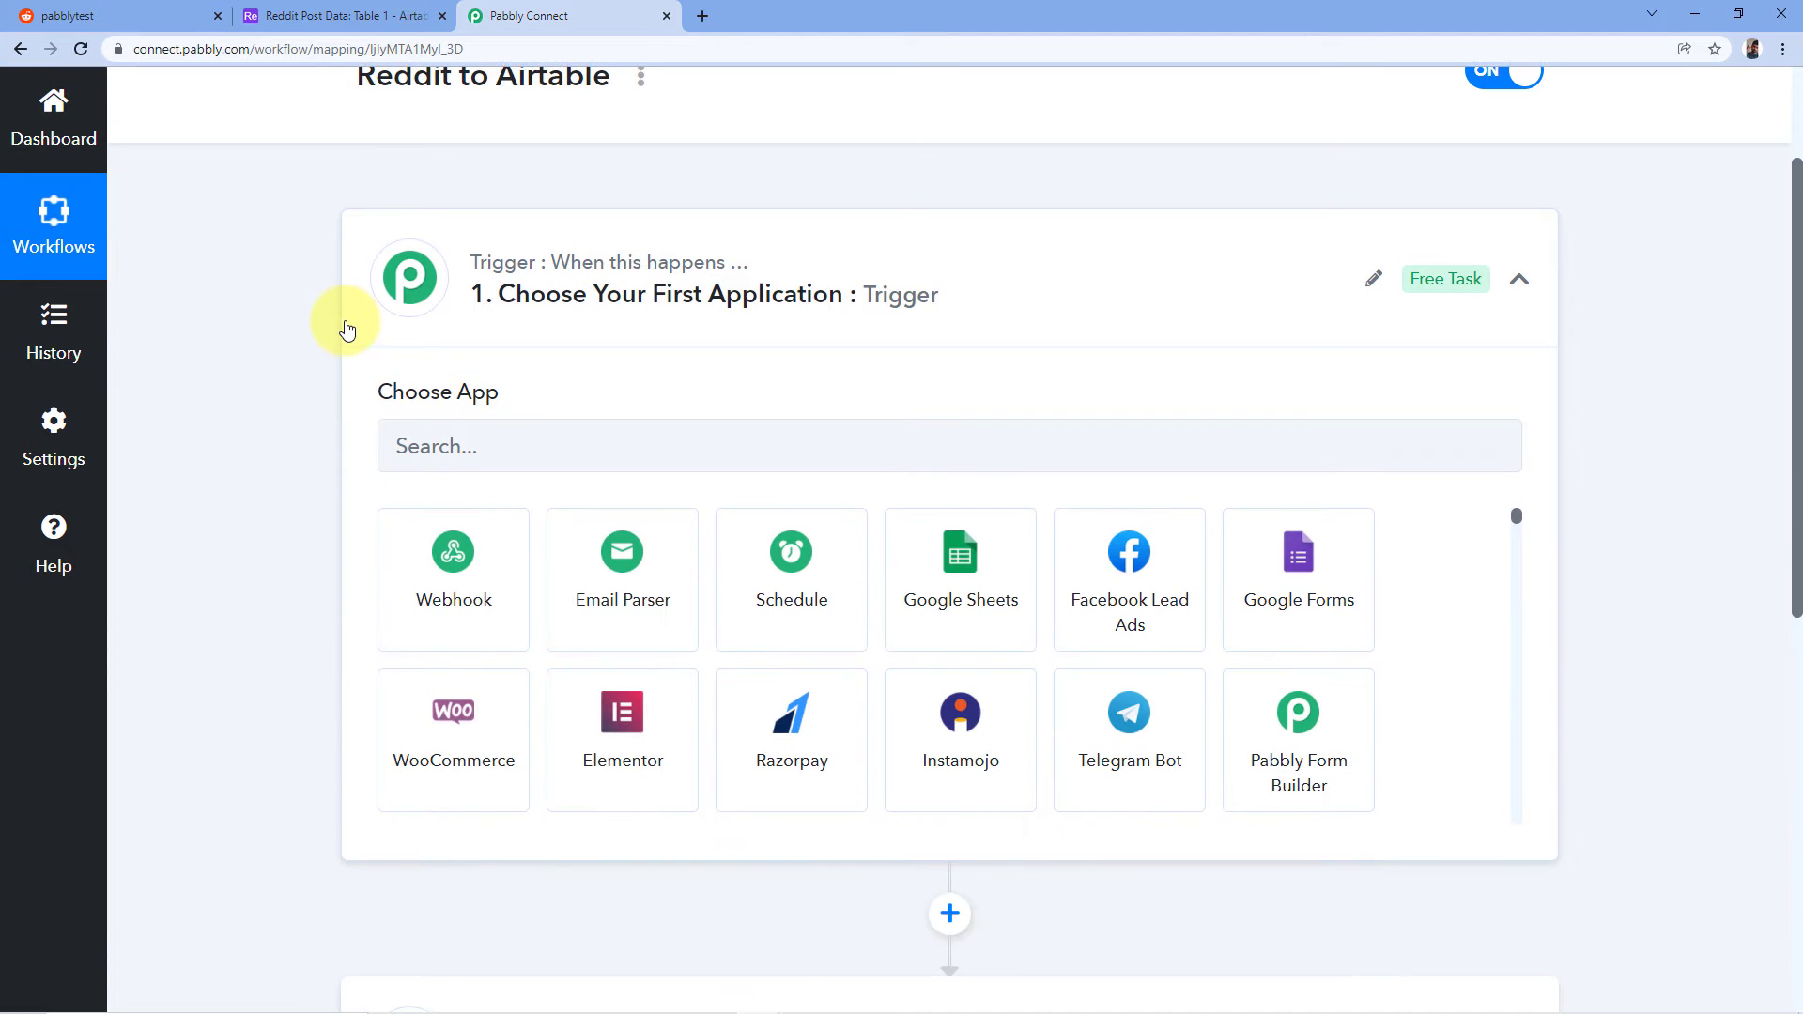
scroll(246, 310, down, 1)
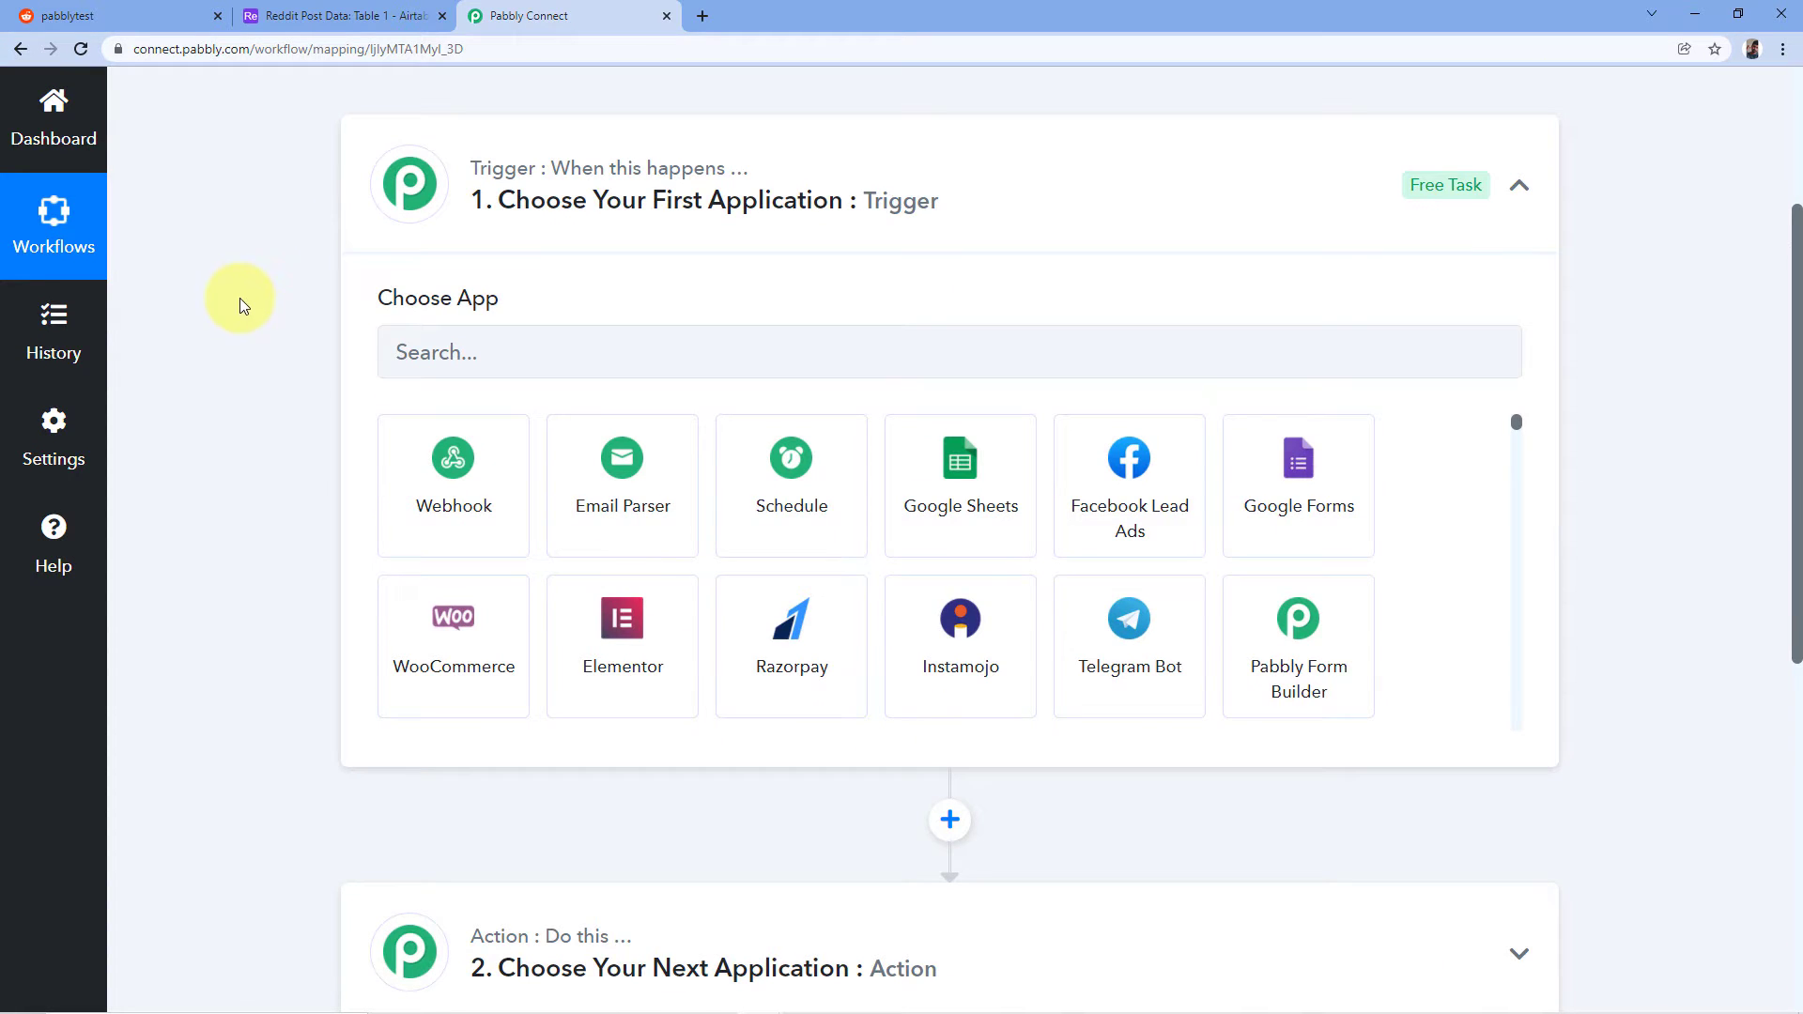
Step: Set the workflow's trigger application to Reddit with New Post as the trigger event
click(157, 15)
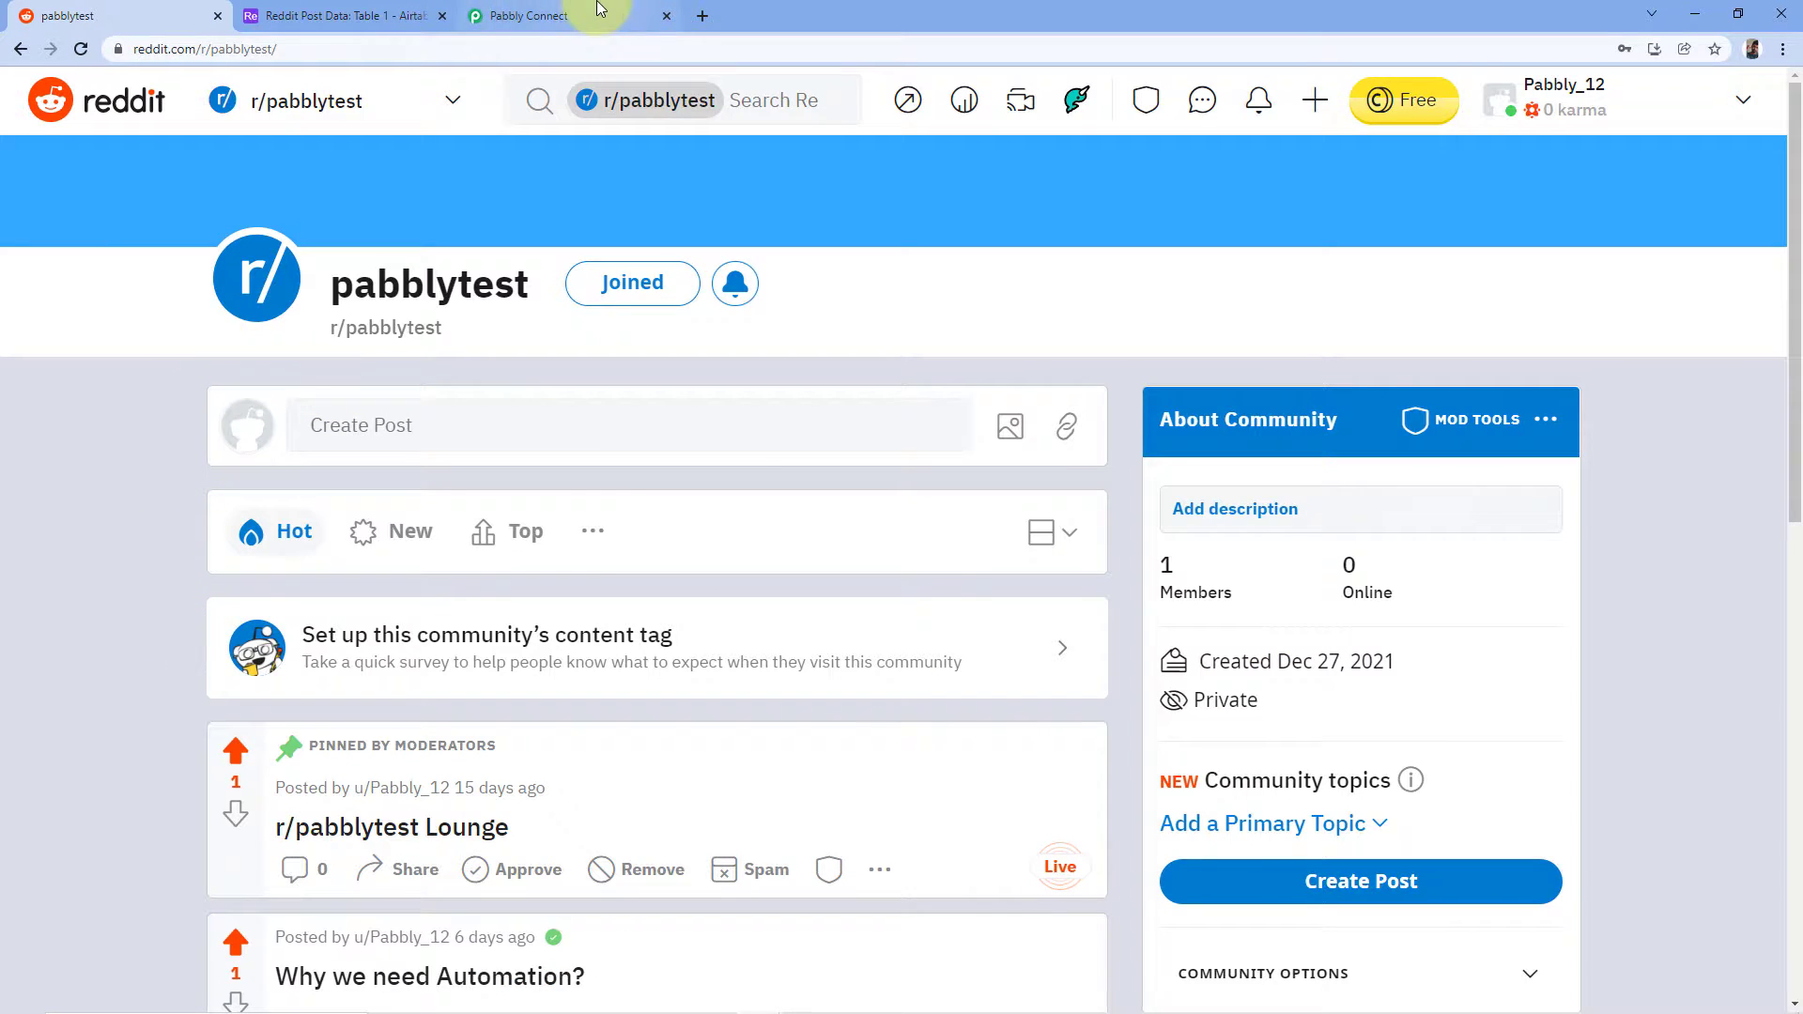
click(573, 15)
click(498, 365)
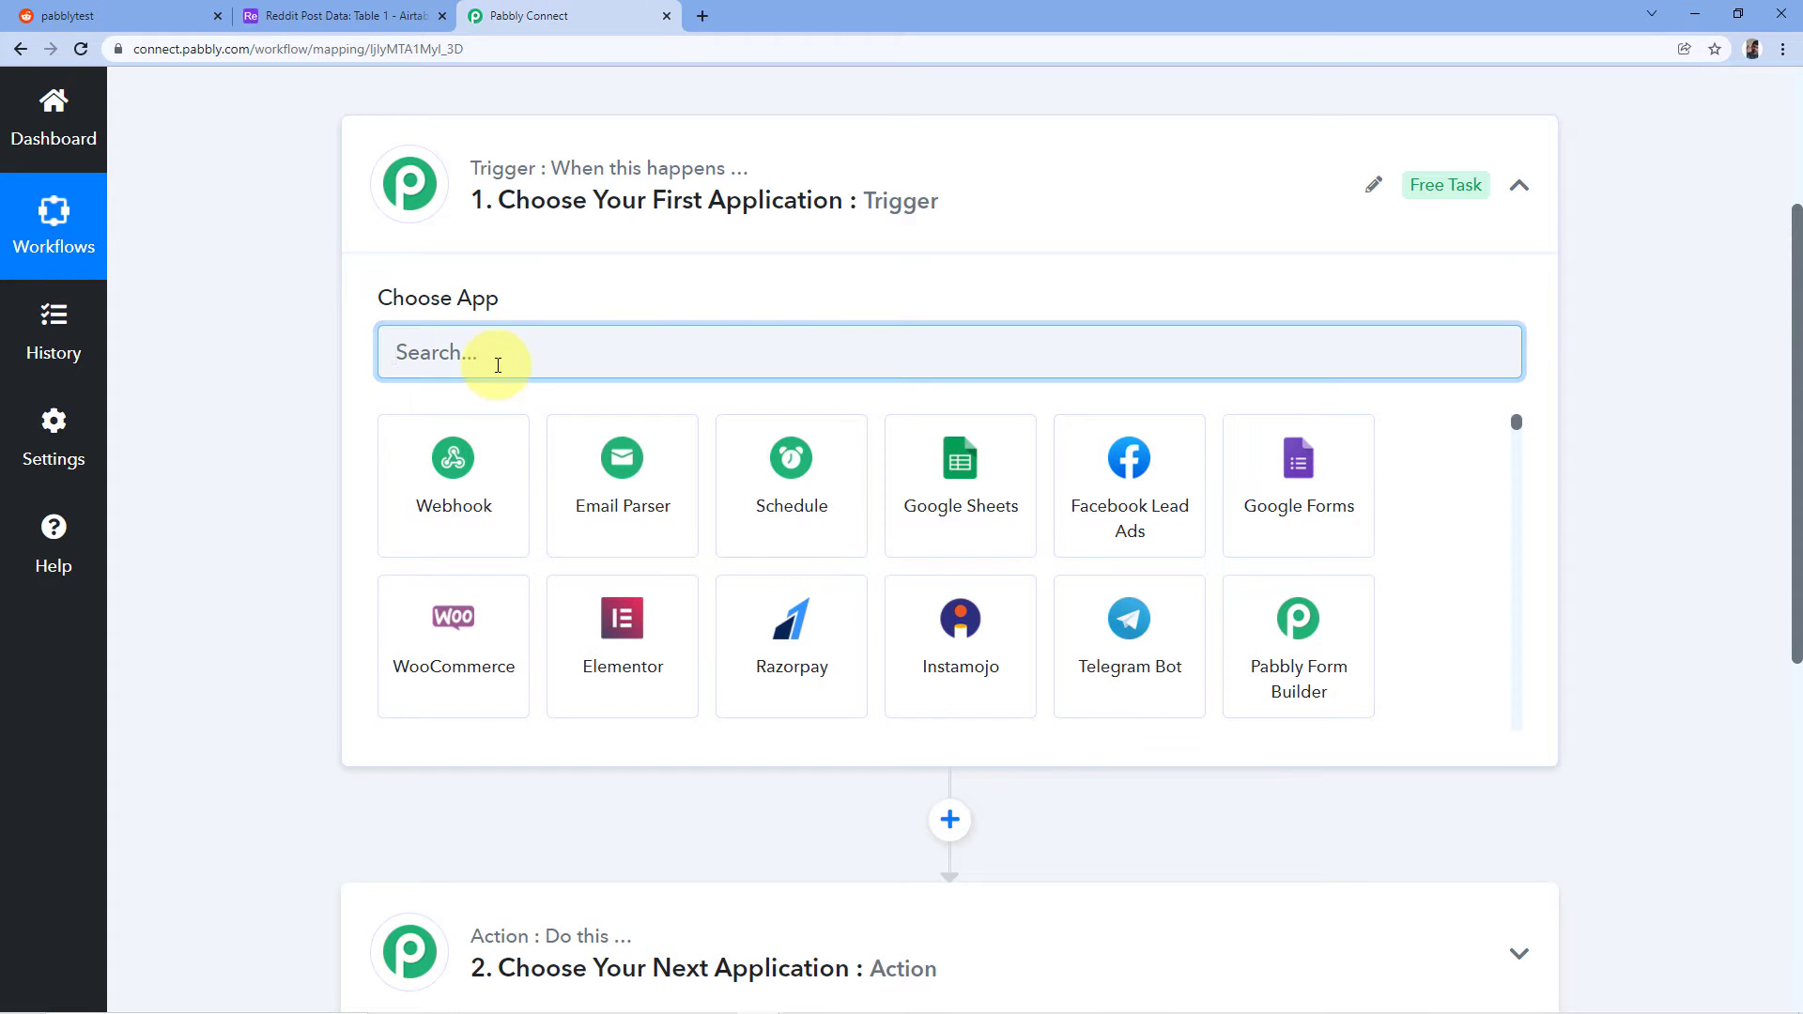
text(Reddit)
click(416, 453)
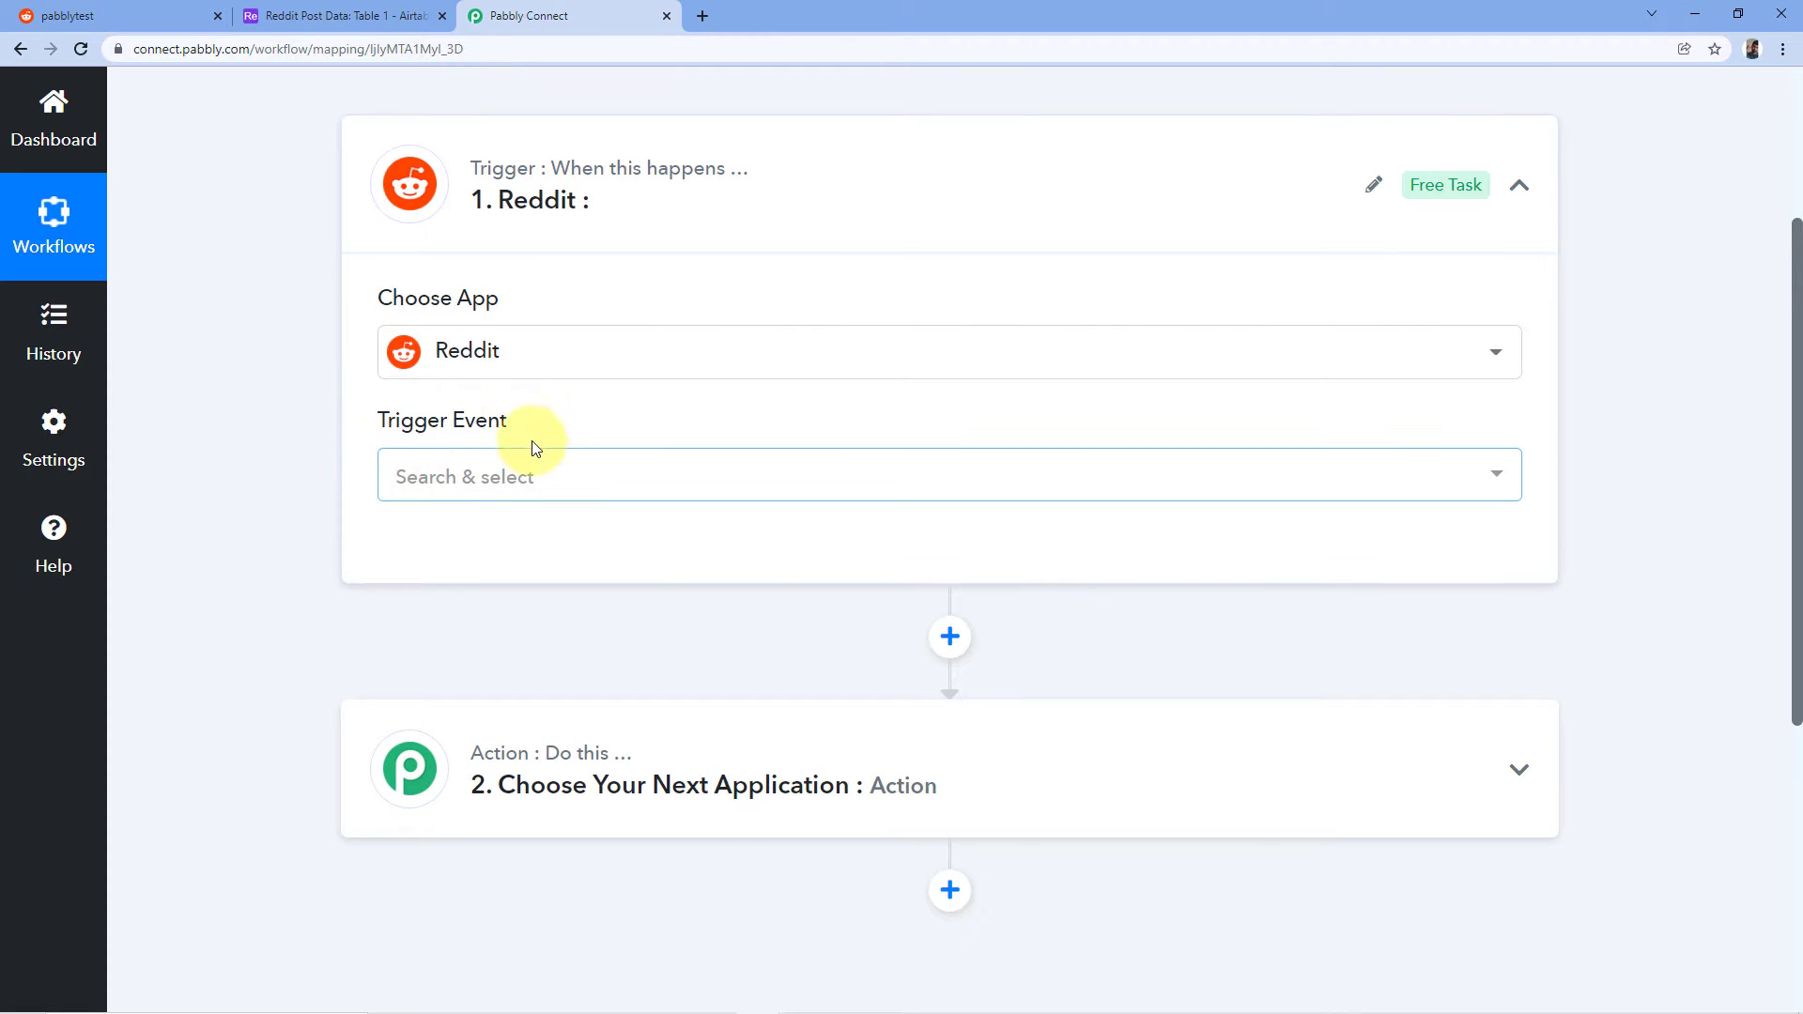
click(596, 467)
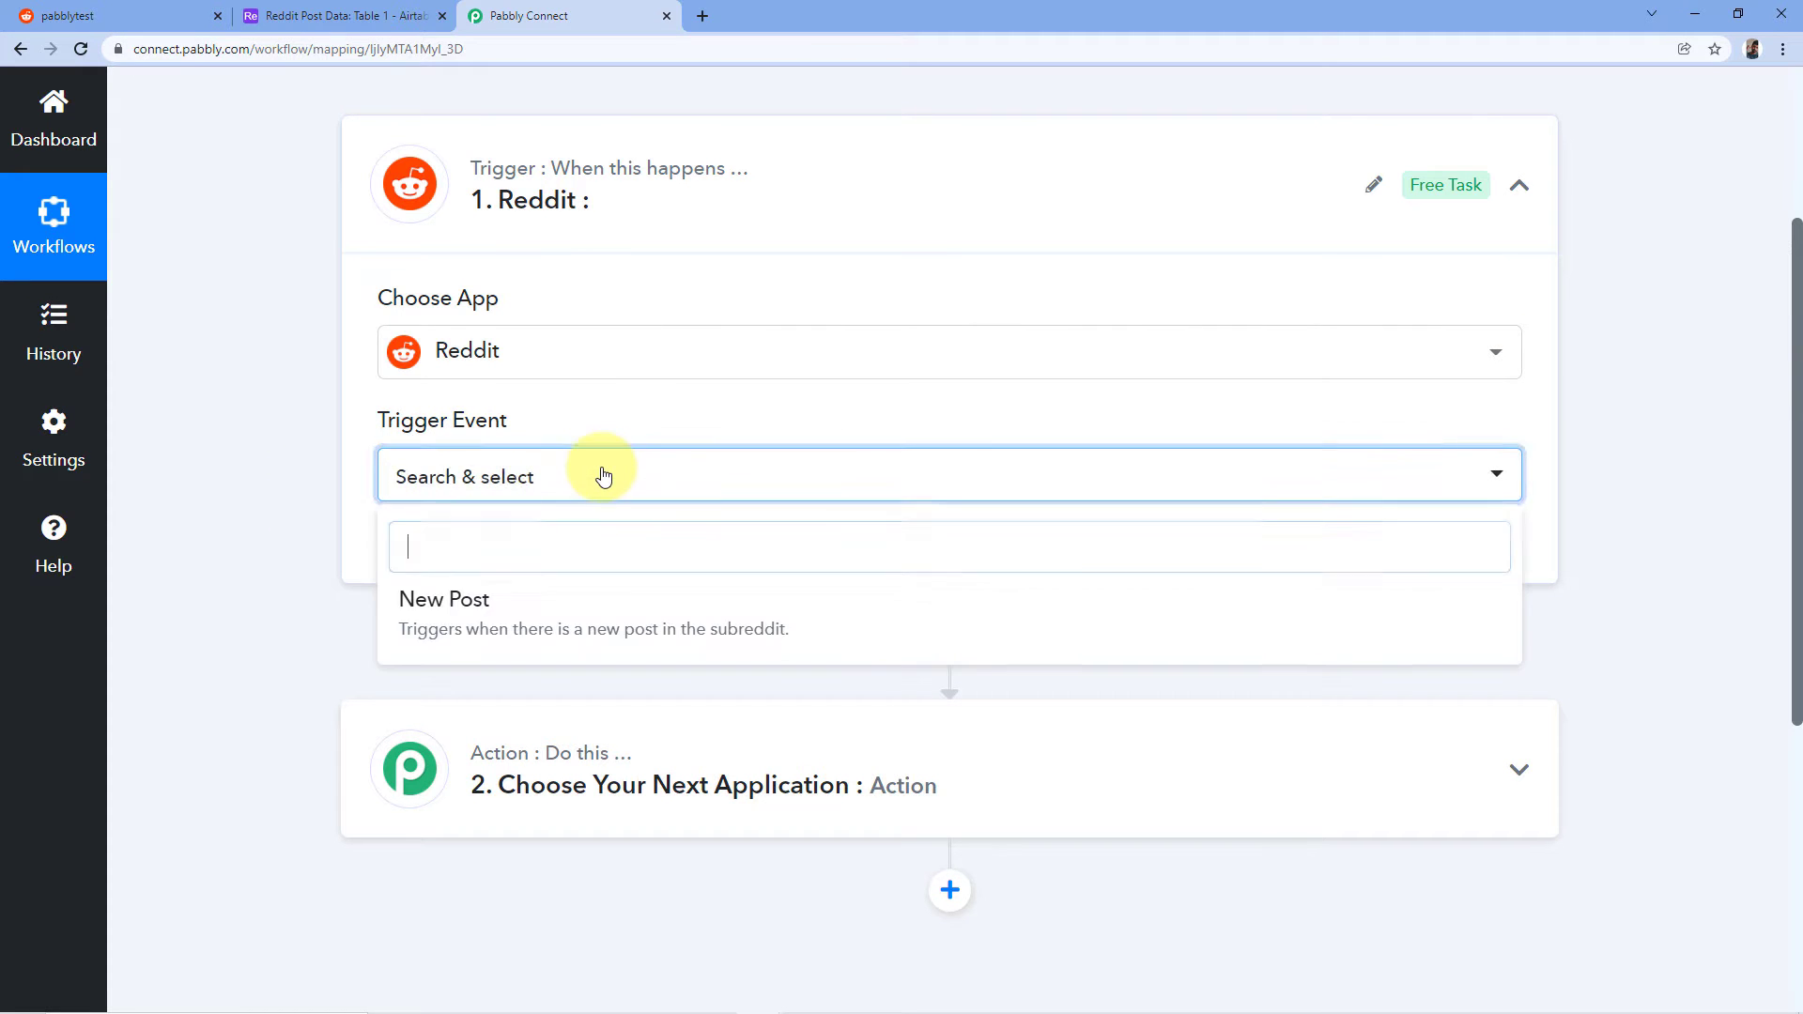
click(531, 612)
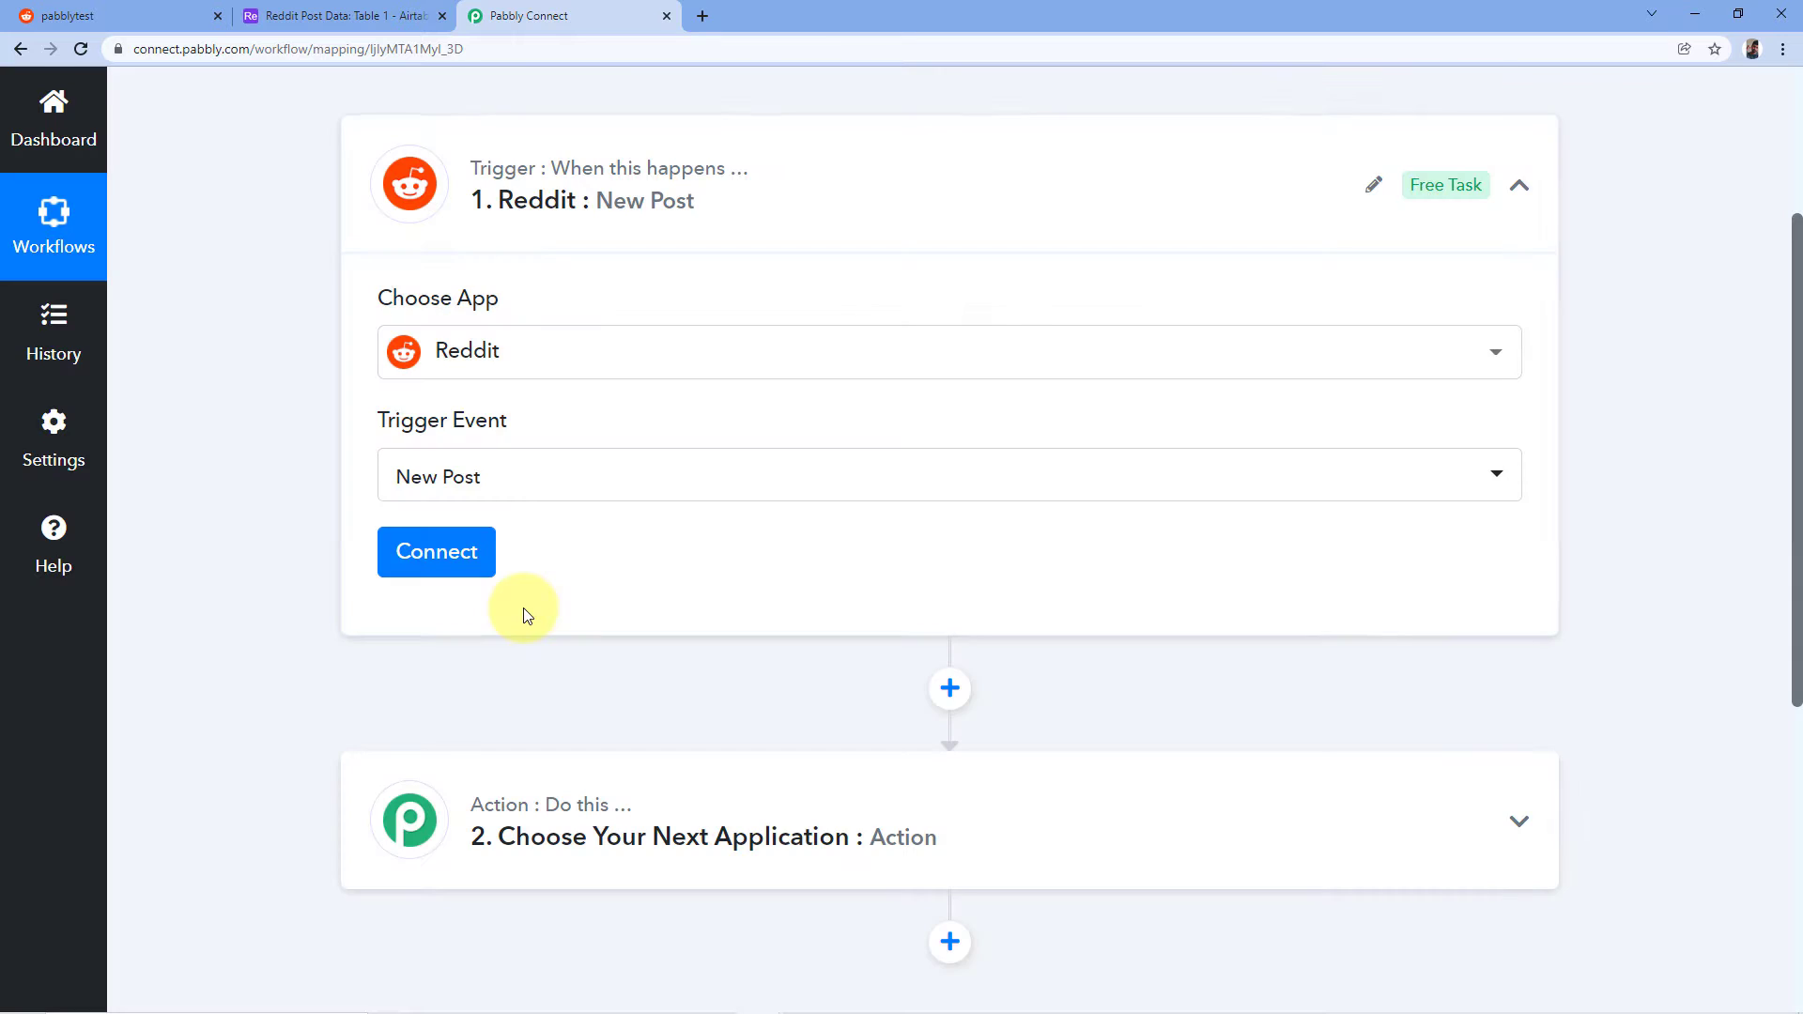
Step: Add a new Reddit connection to the trigger and allow Pabbly Connect to access the Reddit account
click(416, 560)
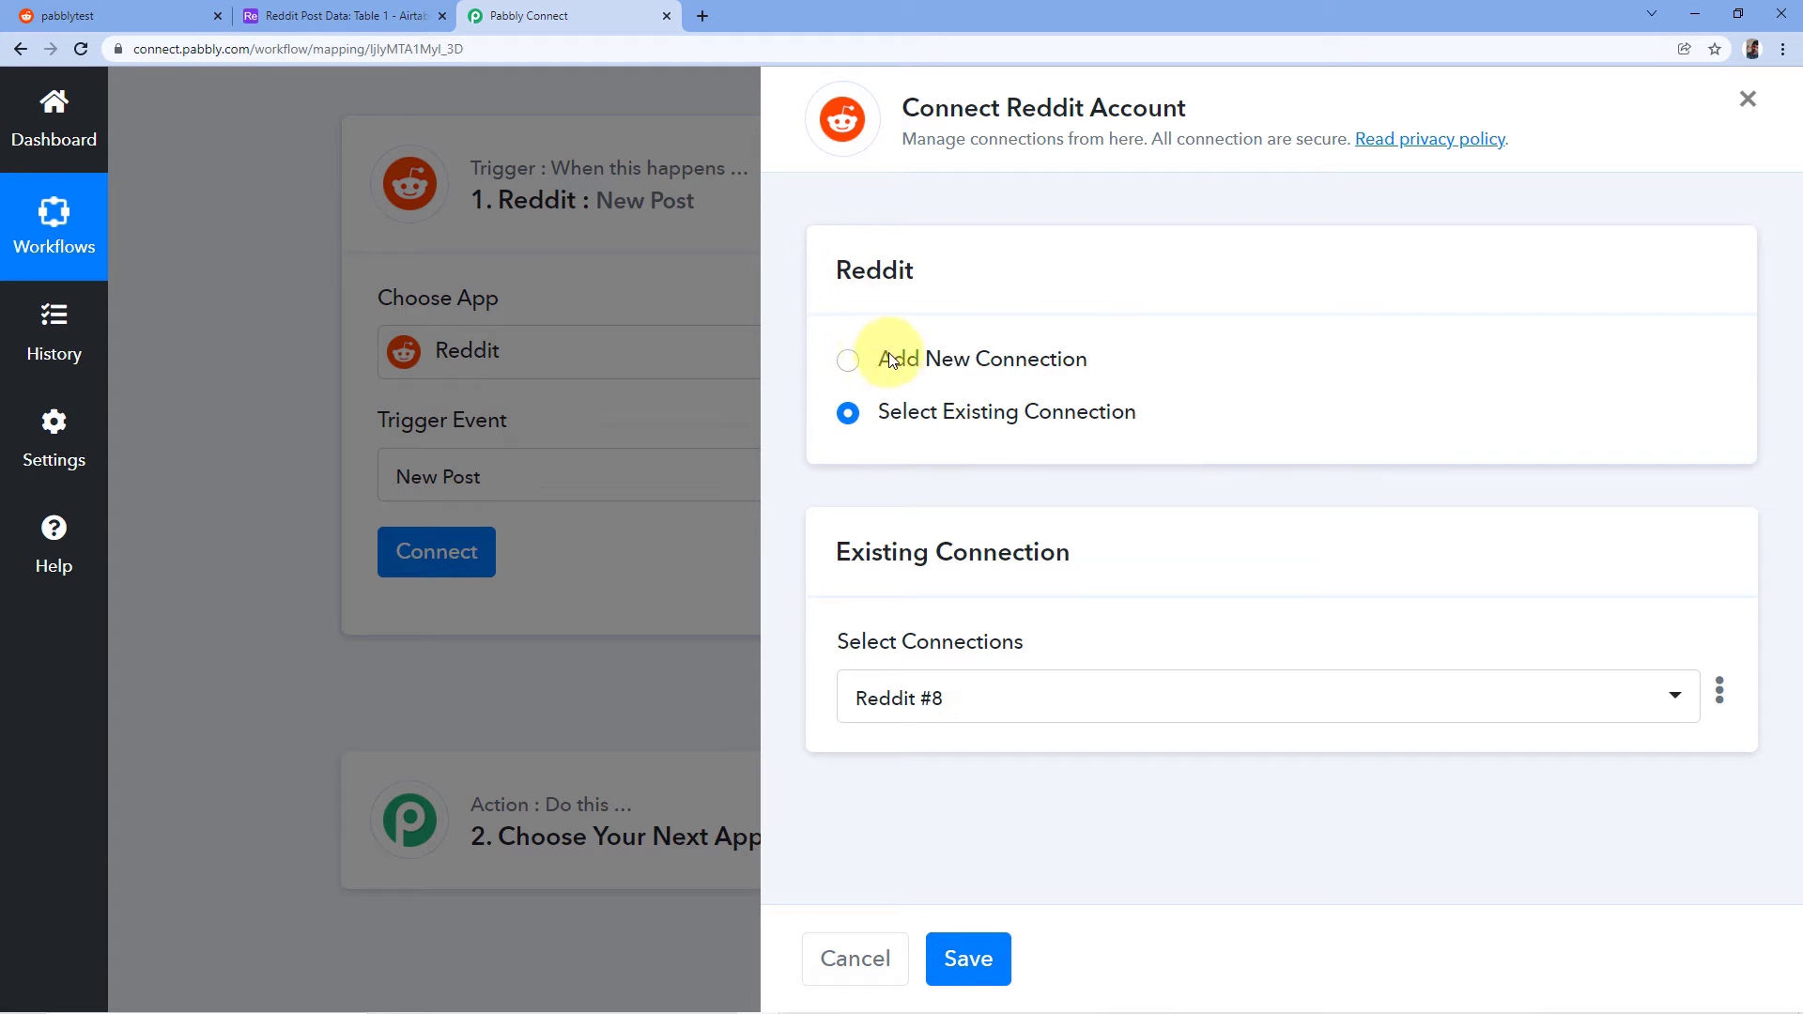
click(848, 367)
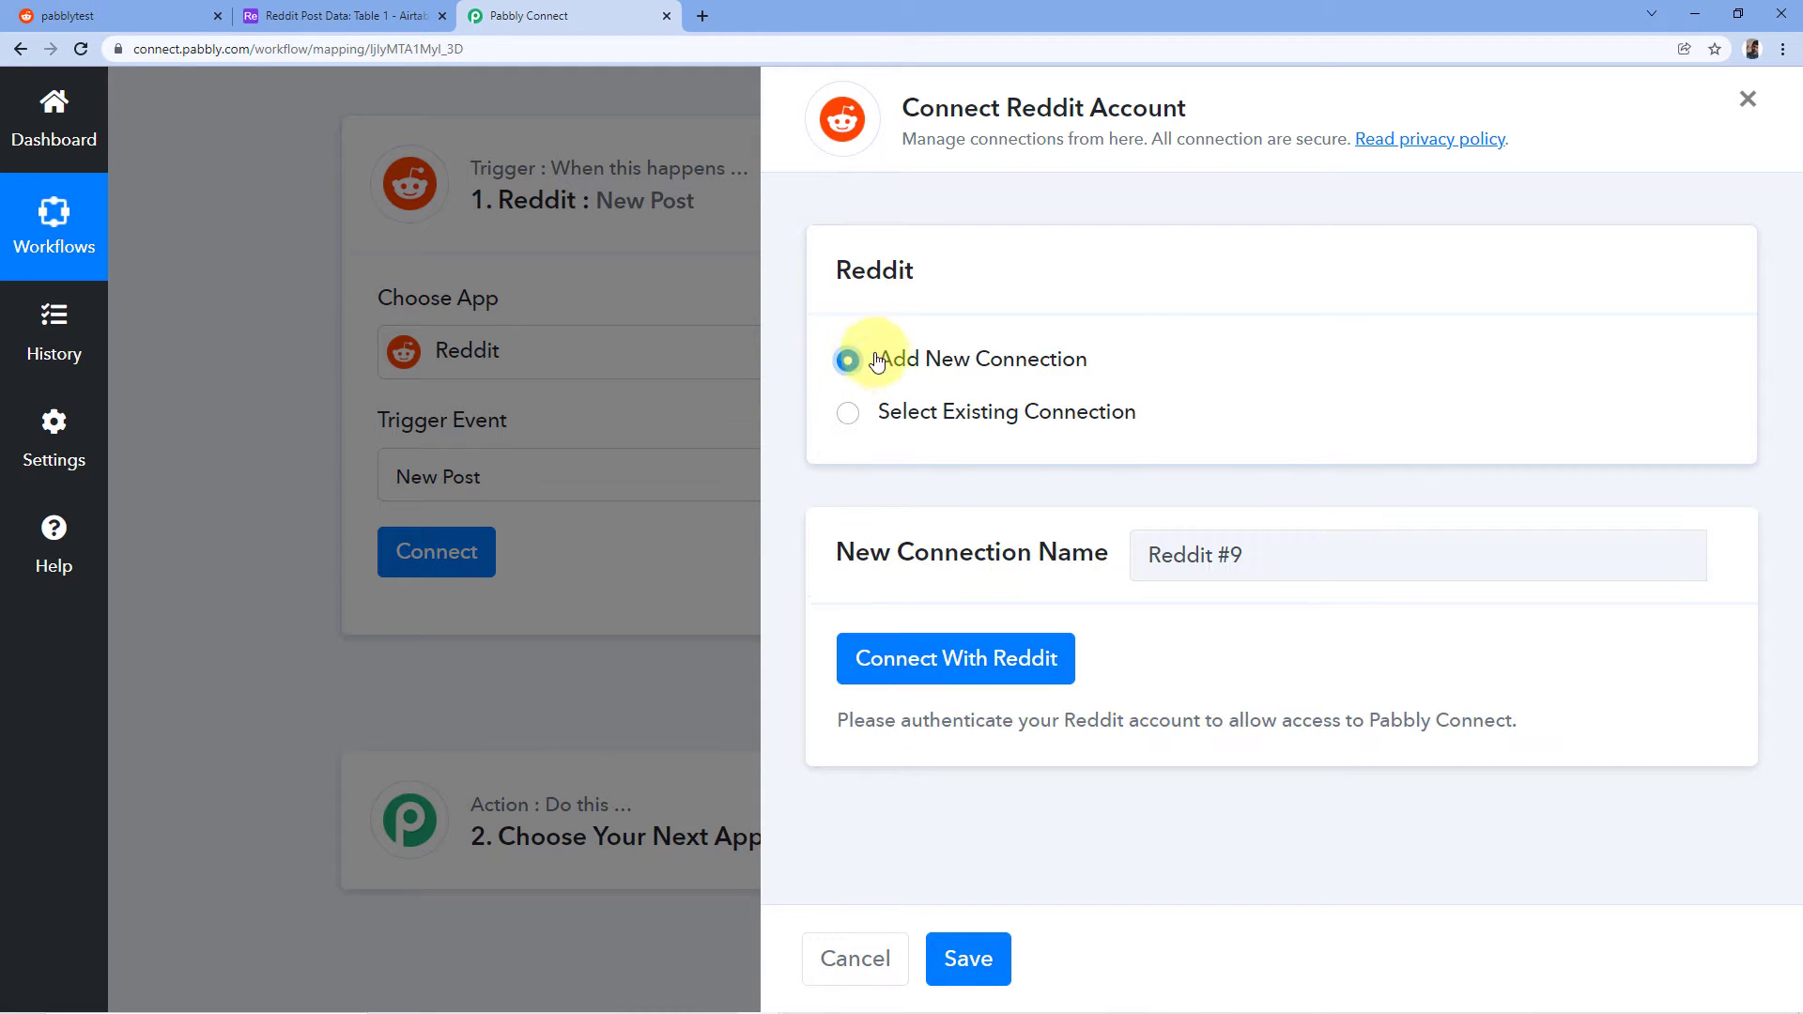
click(938, 670)
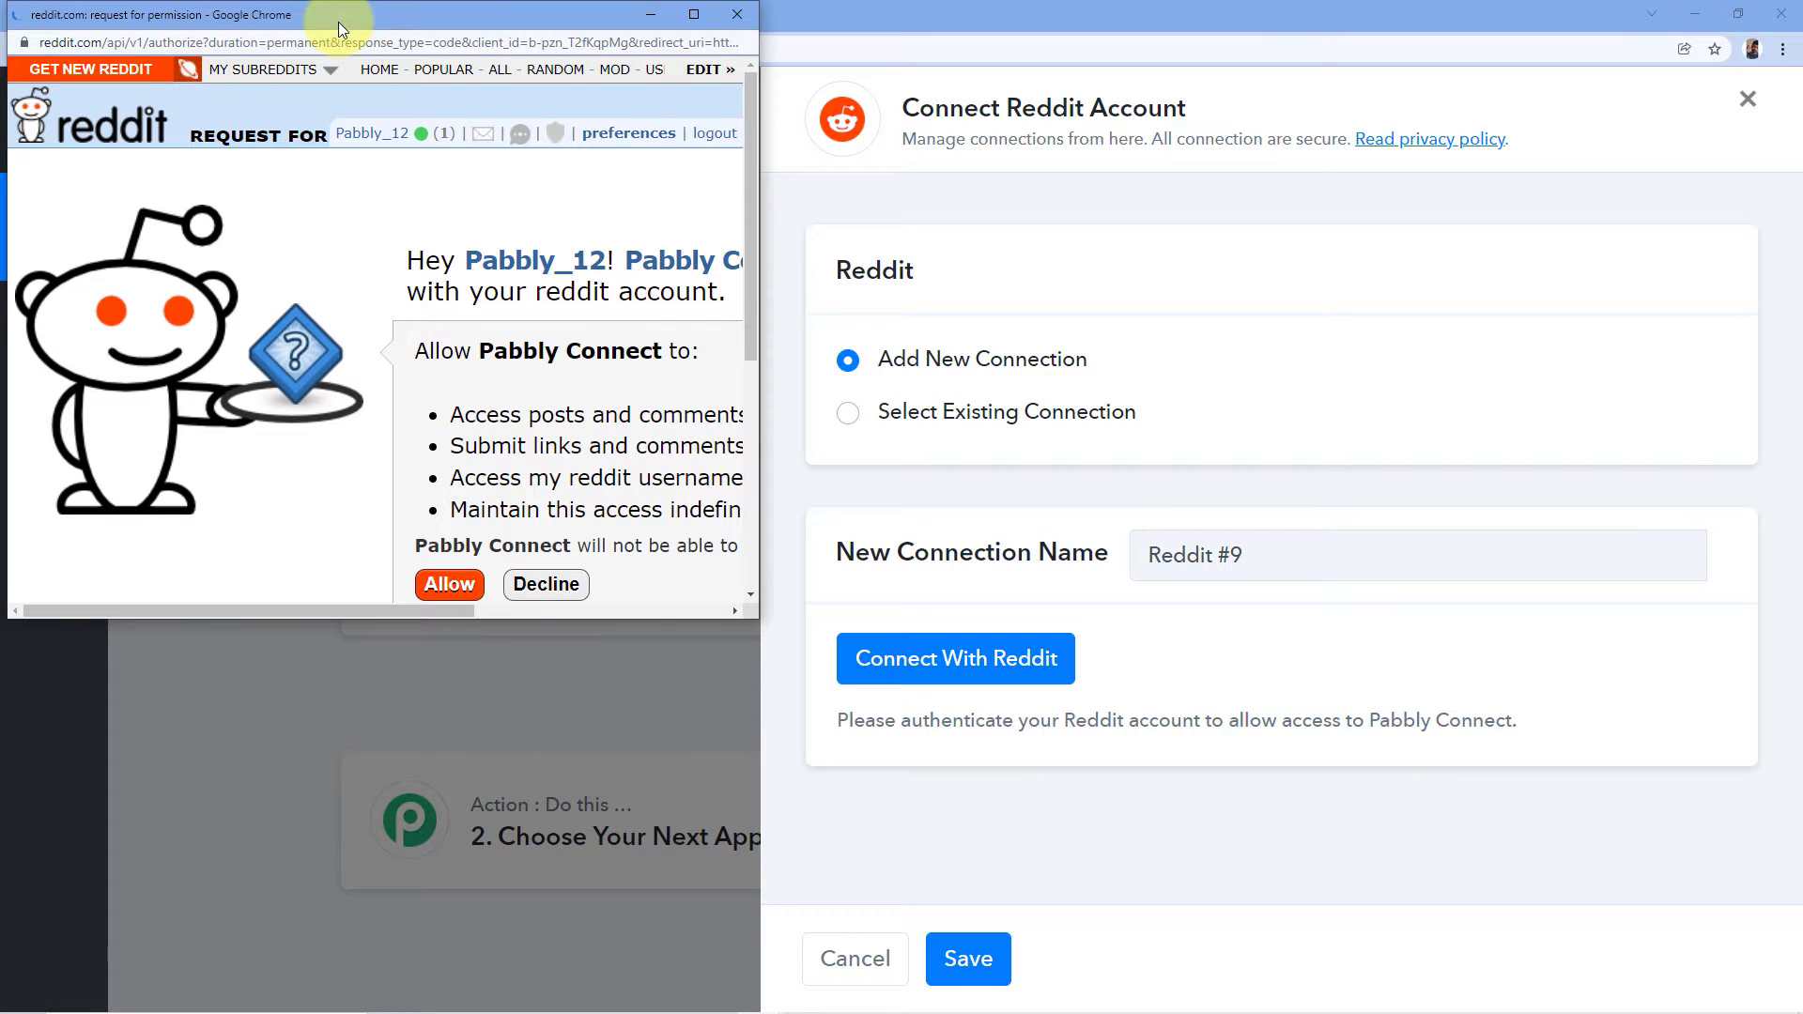
drag(338, 21, 348, 103)
click(94, 16)
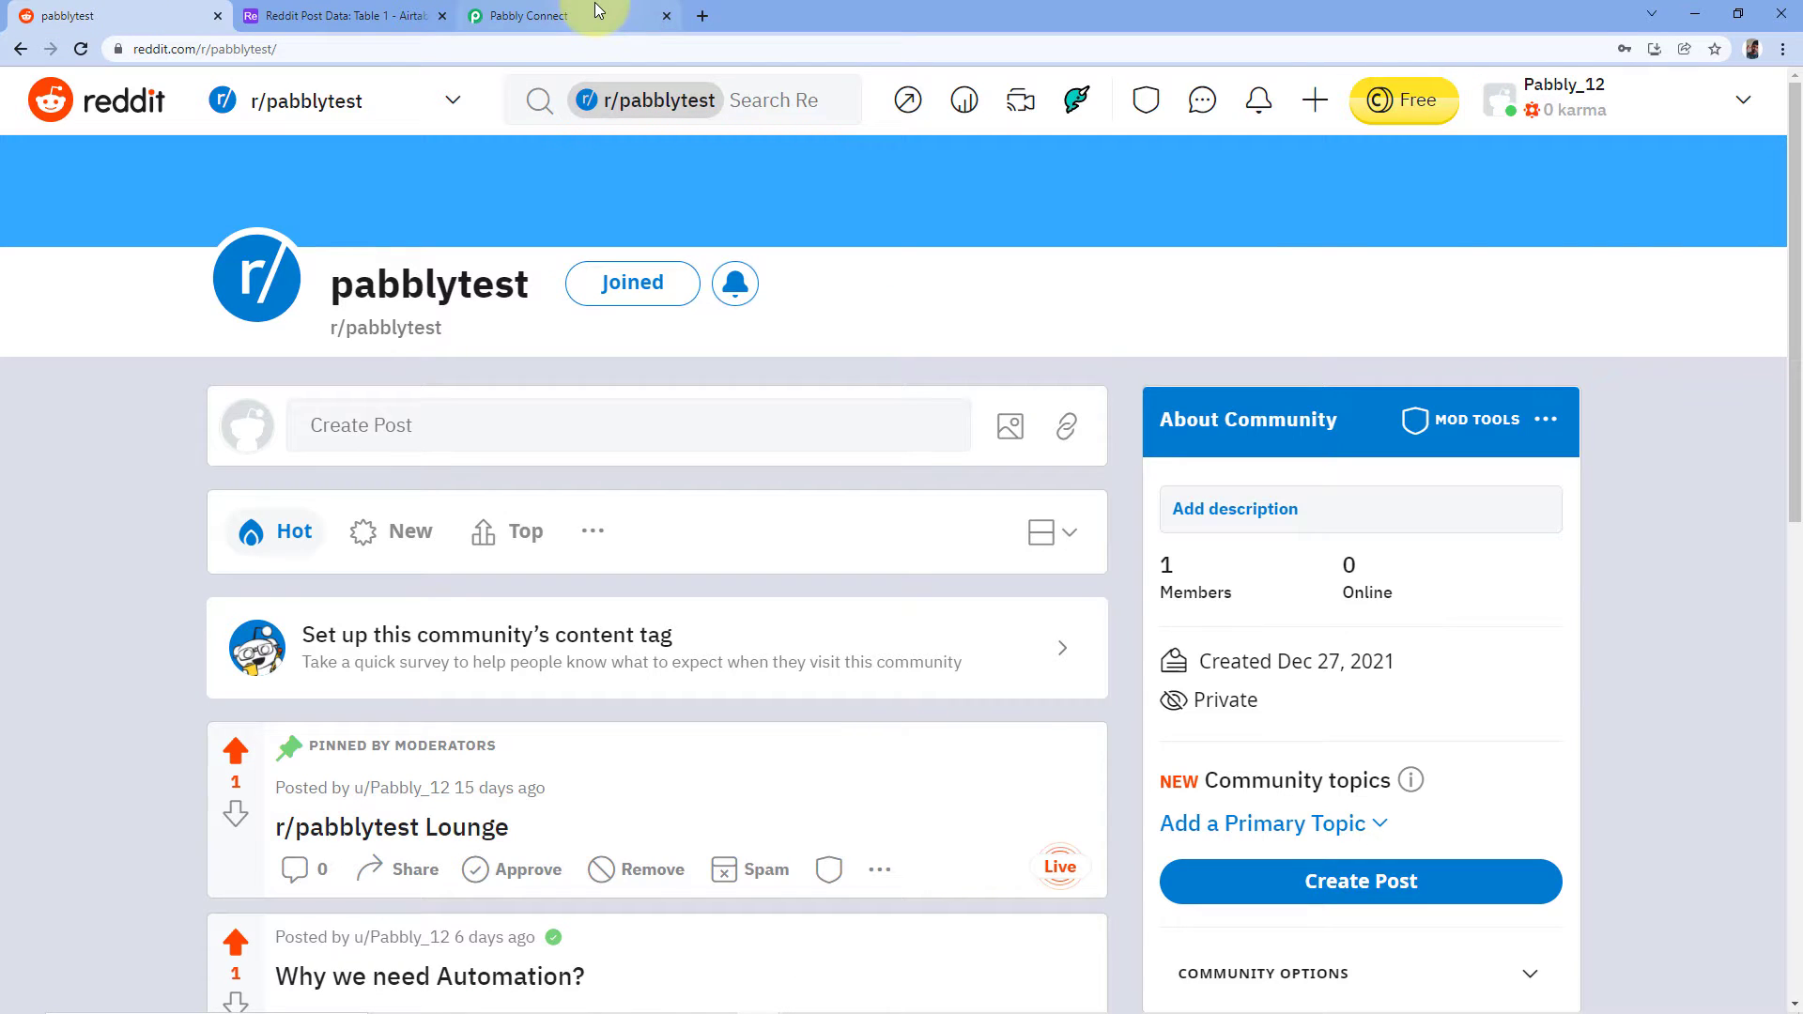
click(544, 26)
key(alt+Tab)
scroll(386, 365, down, 2)
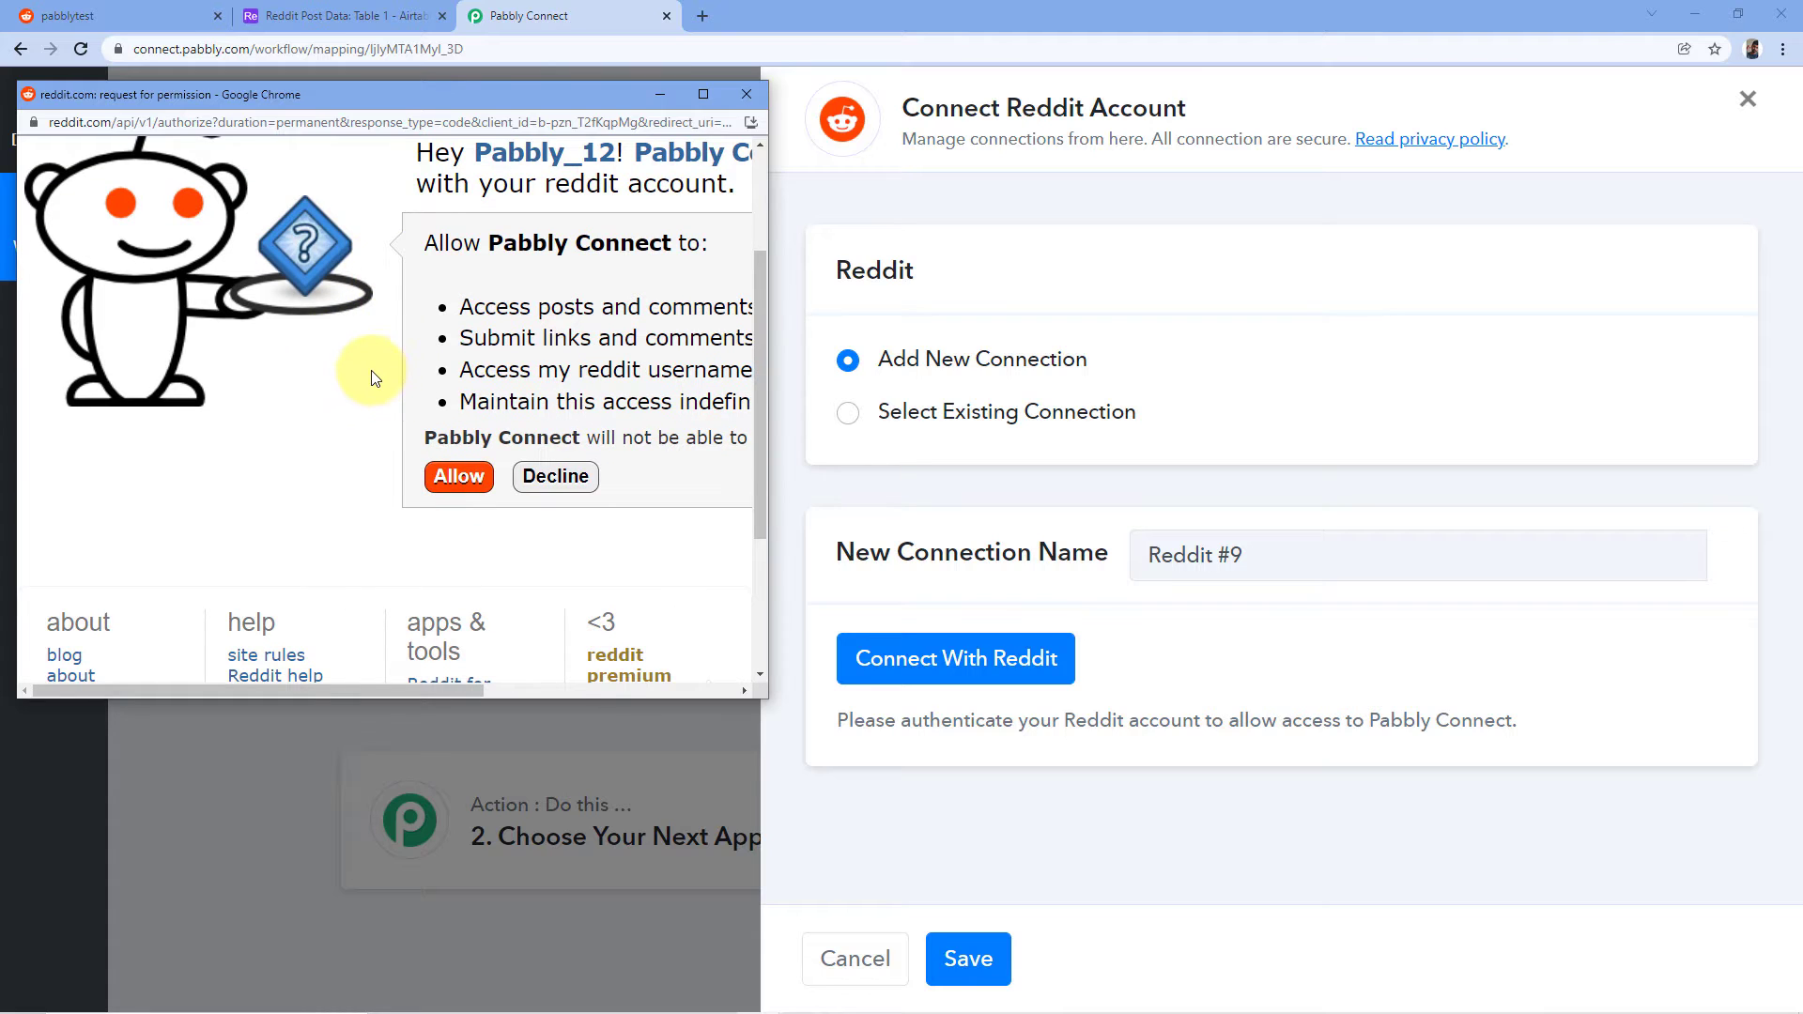
click(459, 479)
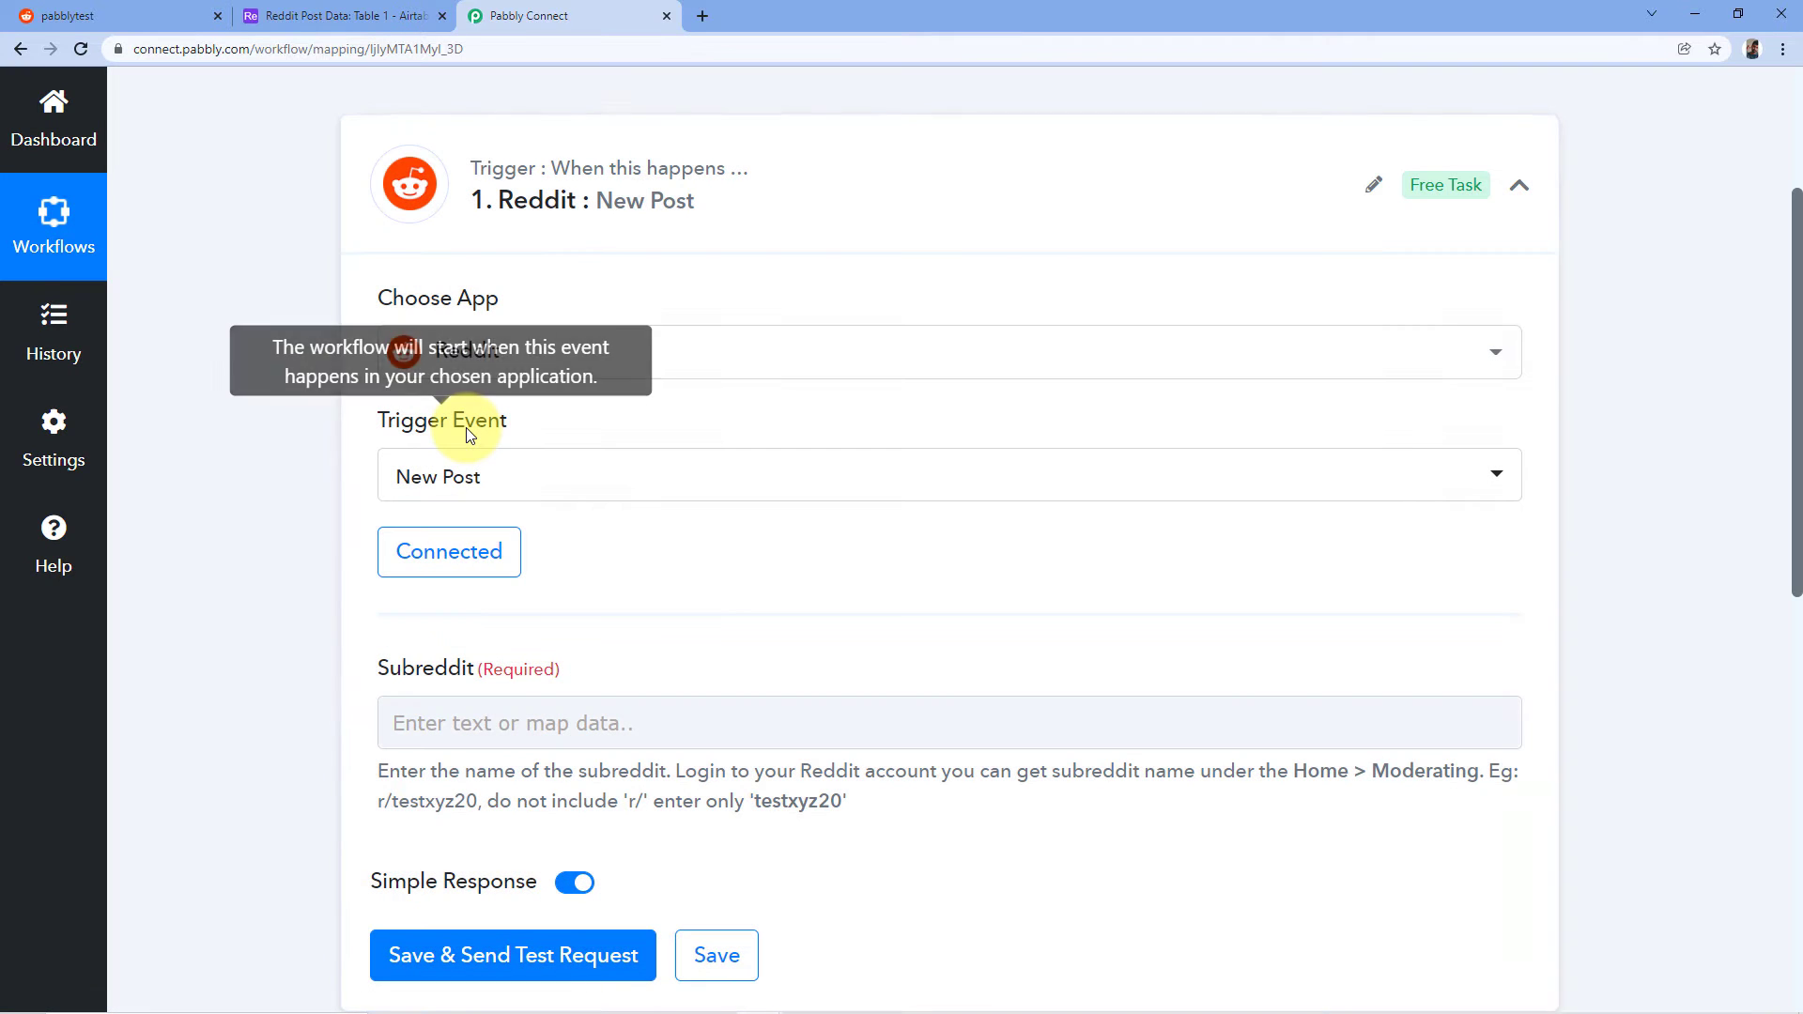
Step: Copy the community name r/pabblytest from its Reddit page and enter it as the trigger's Subreddit
scroll(291, 470, down, 2)
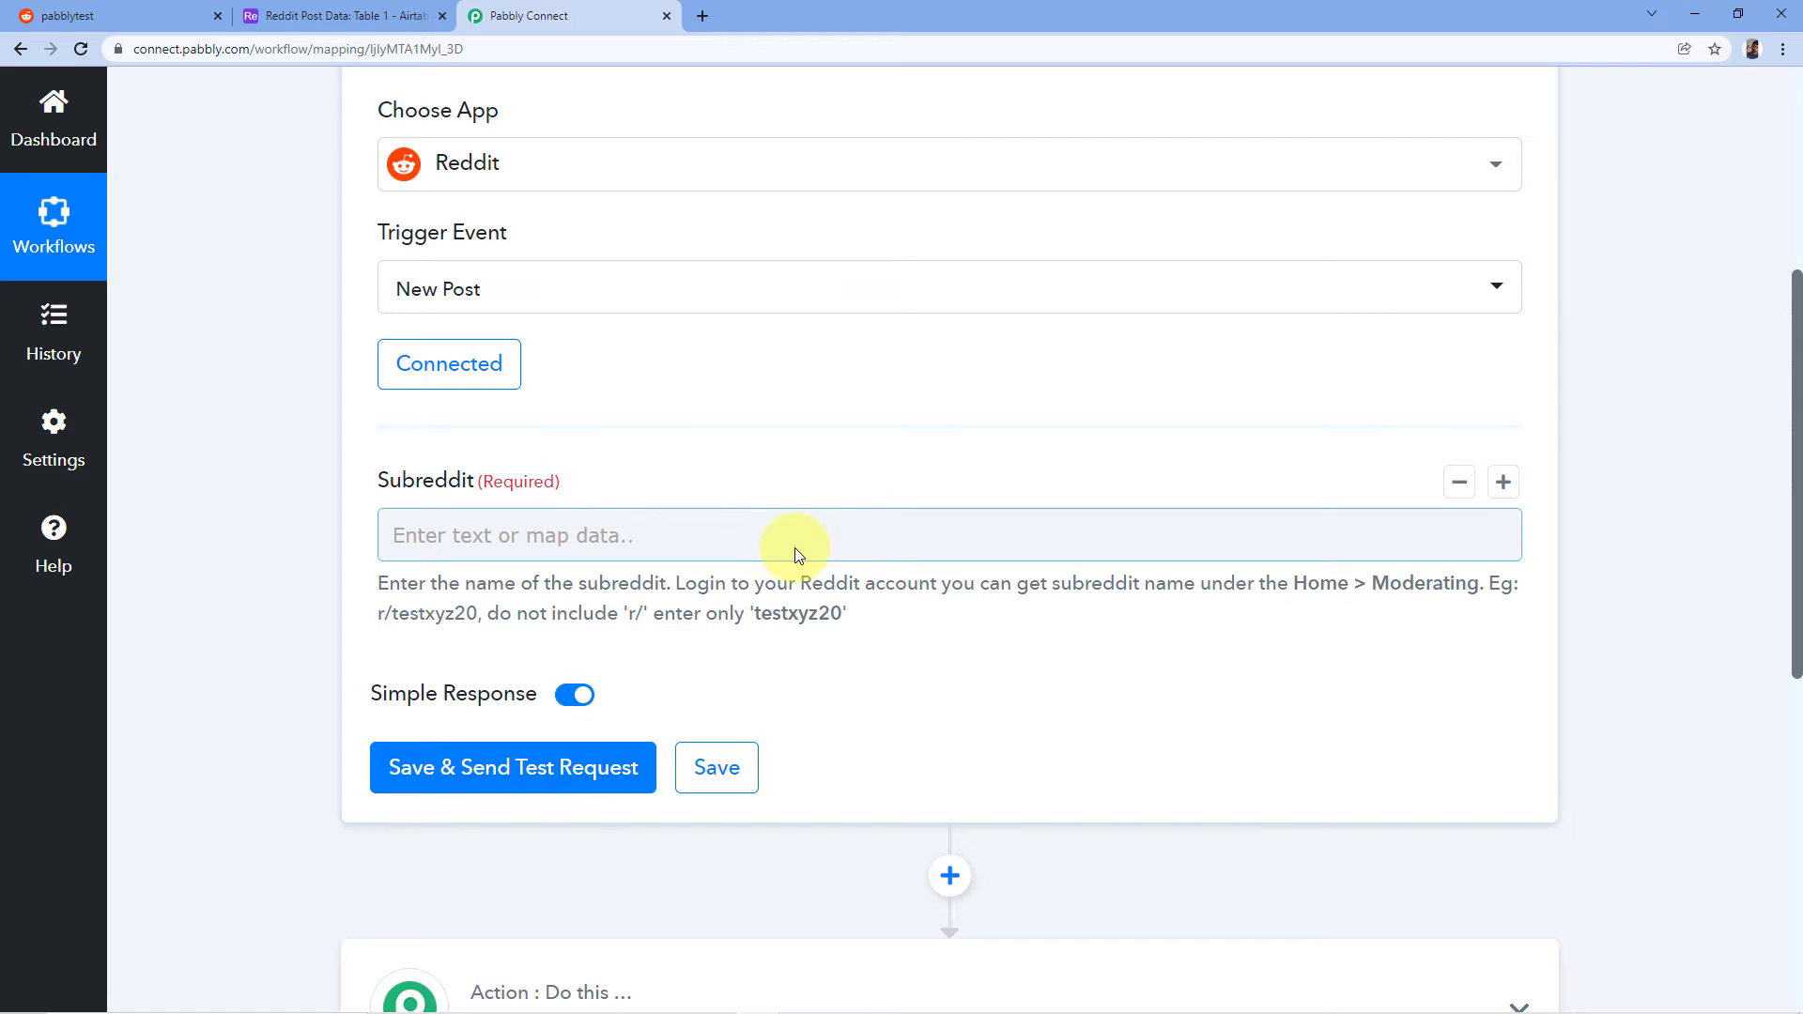
click(129, 15)
scroll(183, 334, down, 1)
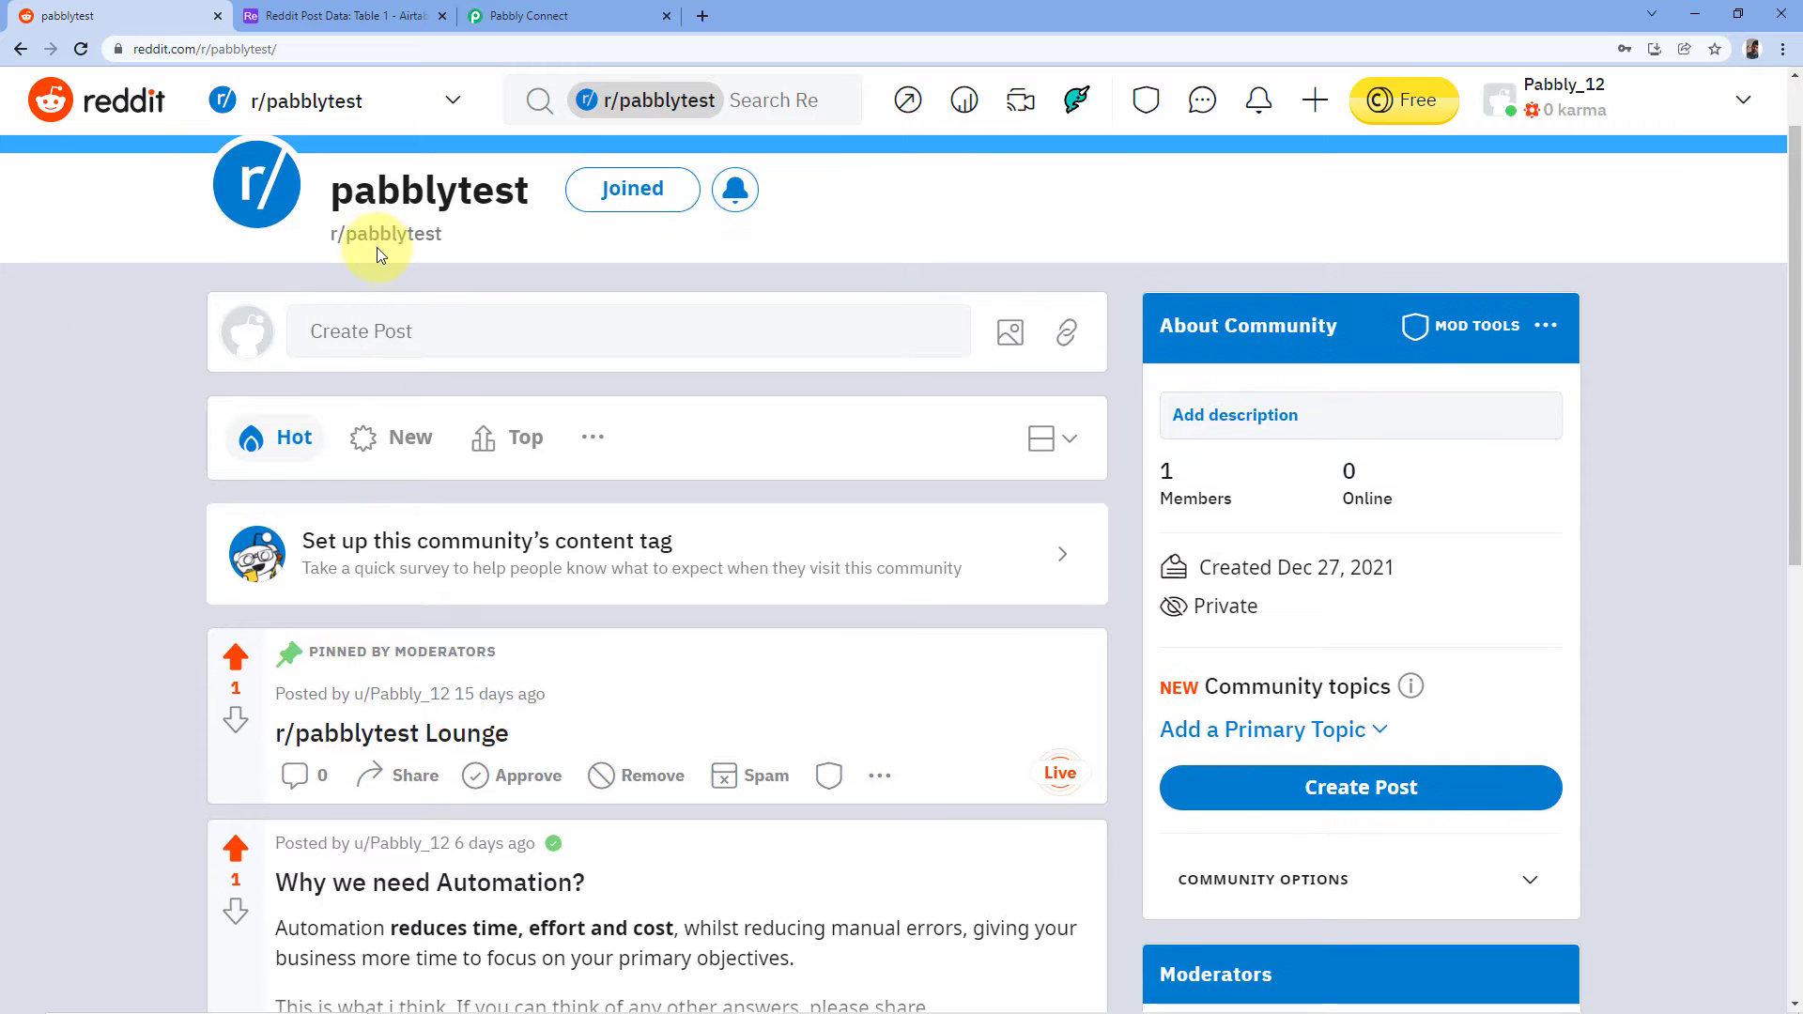
drag(327, 233, 451, 234)
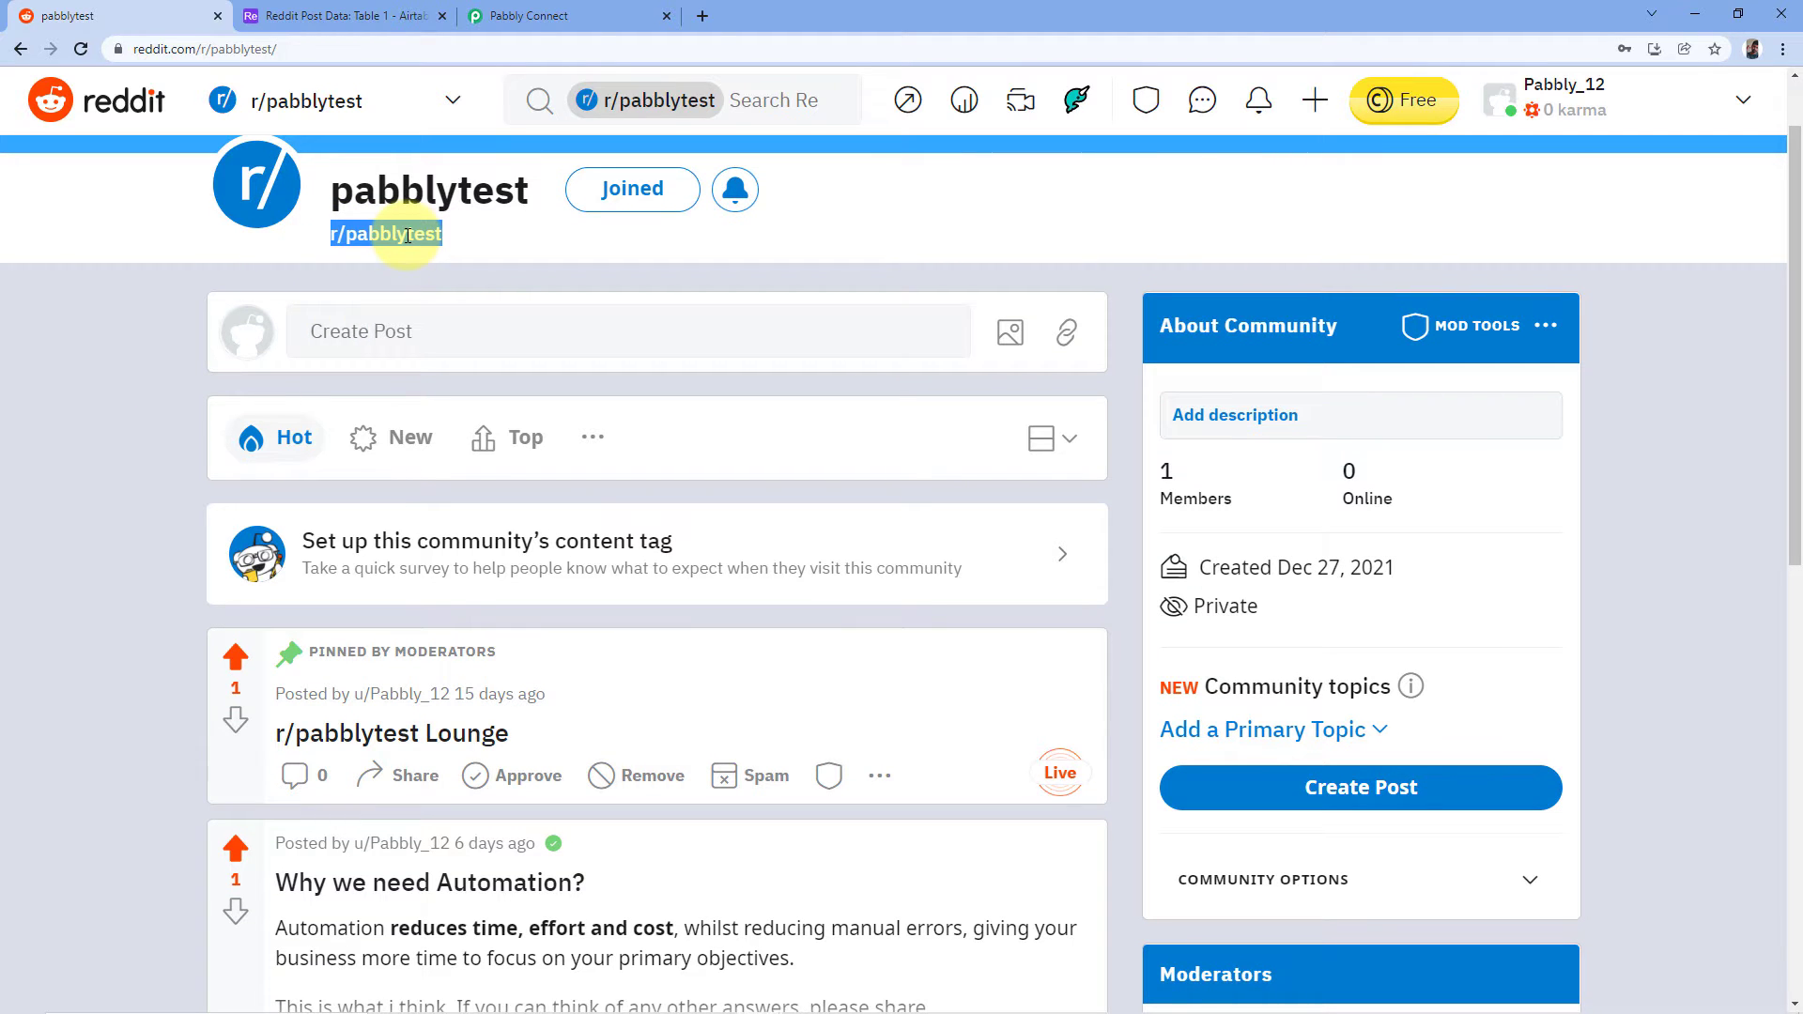
right_click(407, 235)
click(449, 253)
click(364, 16)
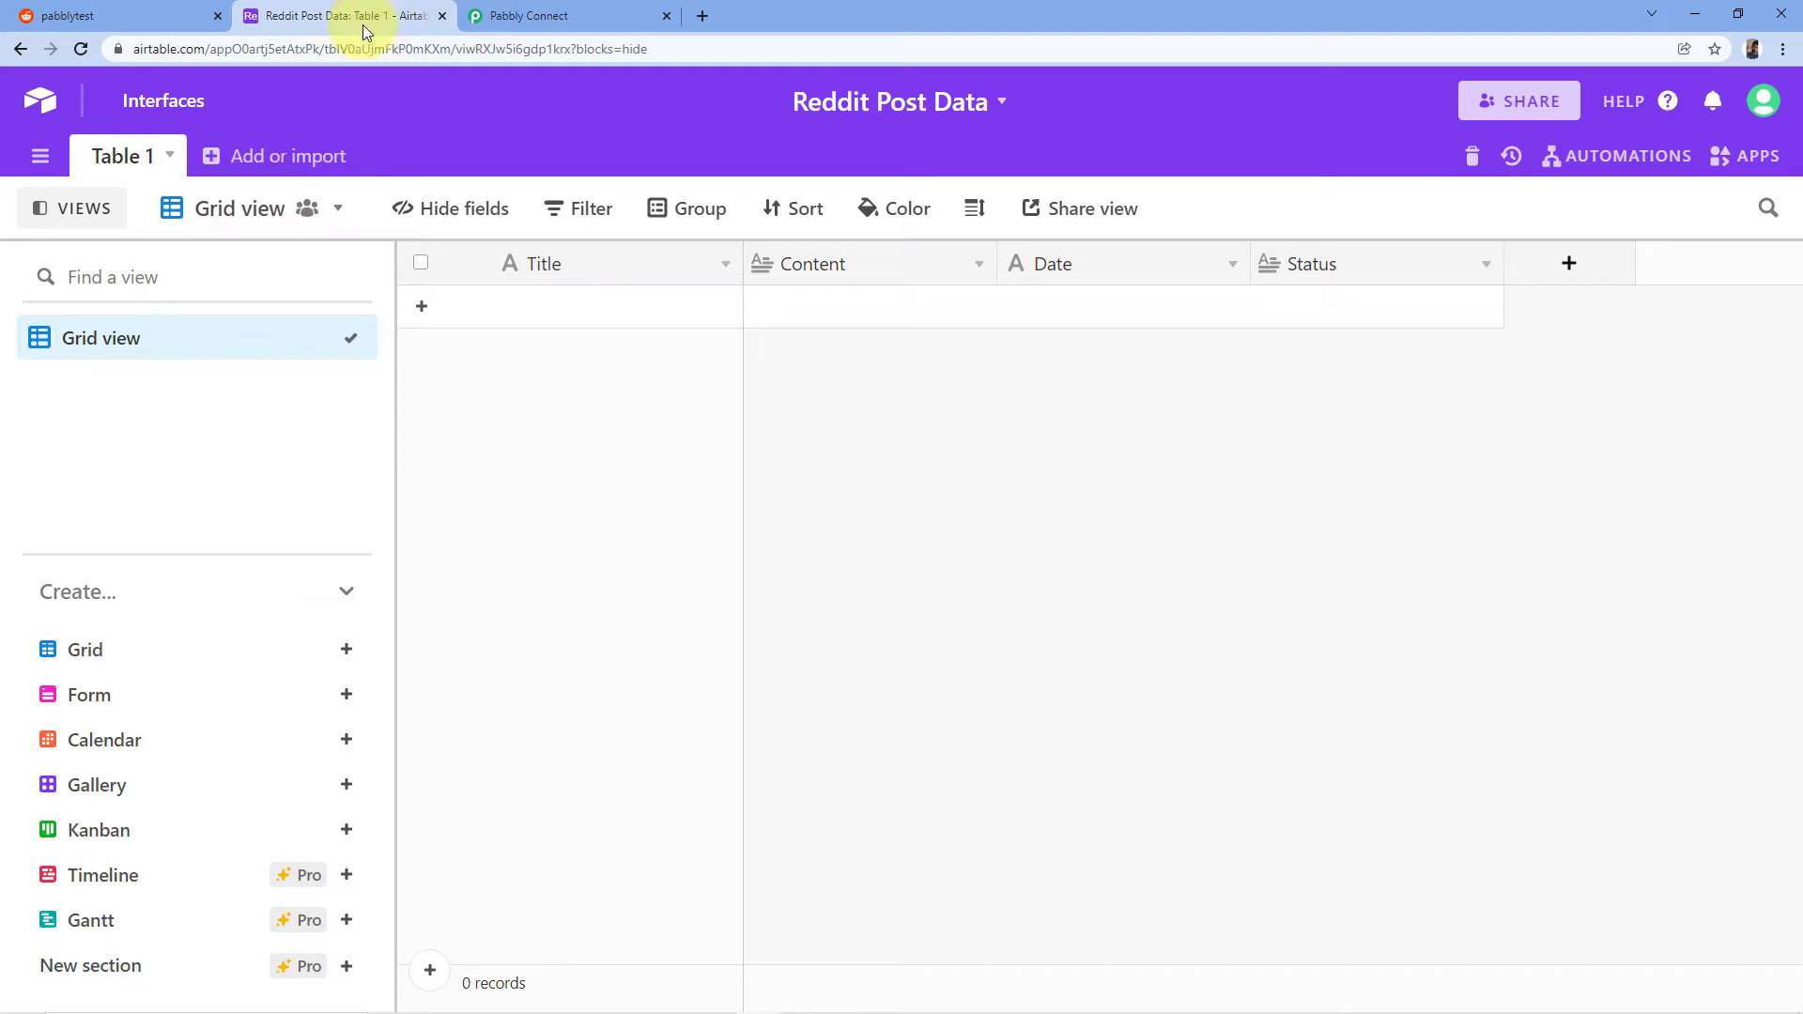
click(531, 16)
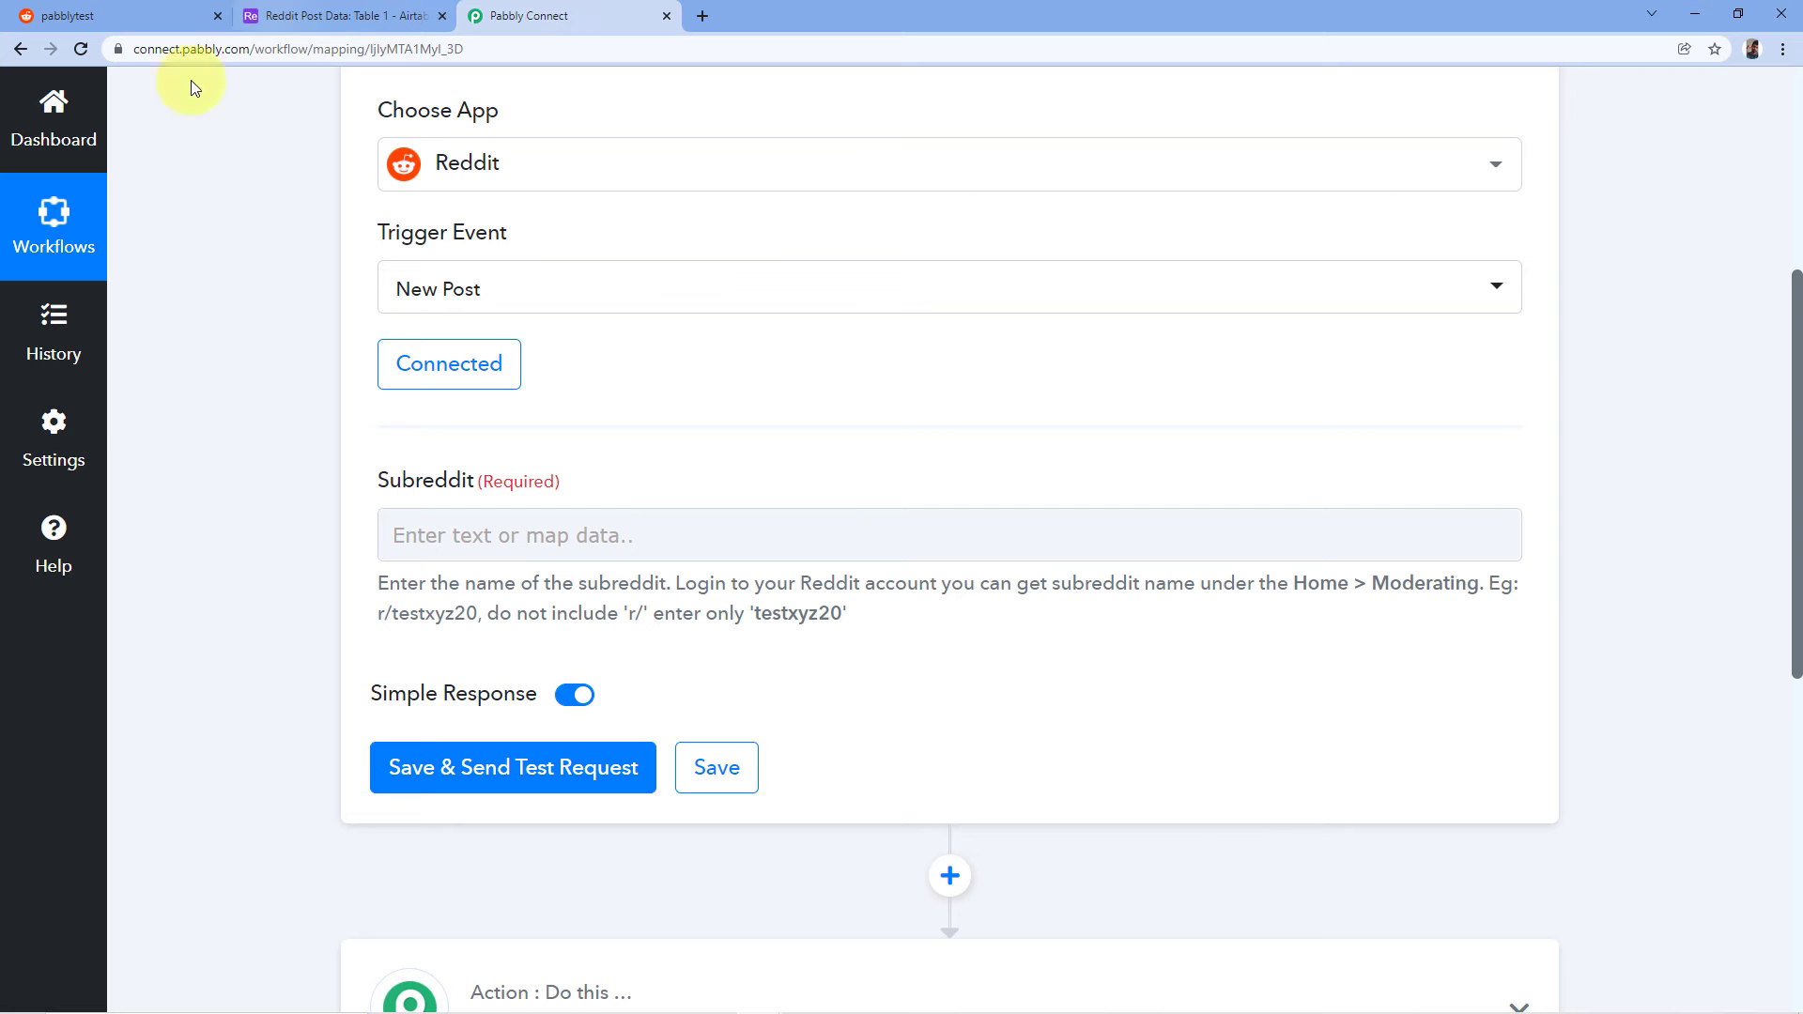
click(414, 538)
right_click(414, 538)
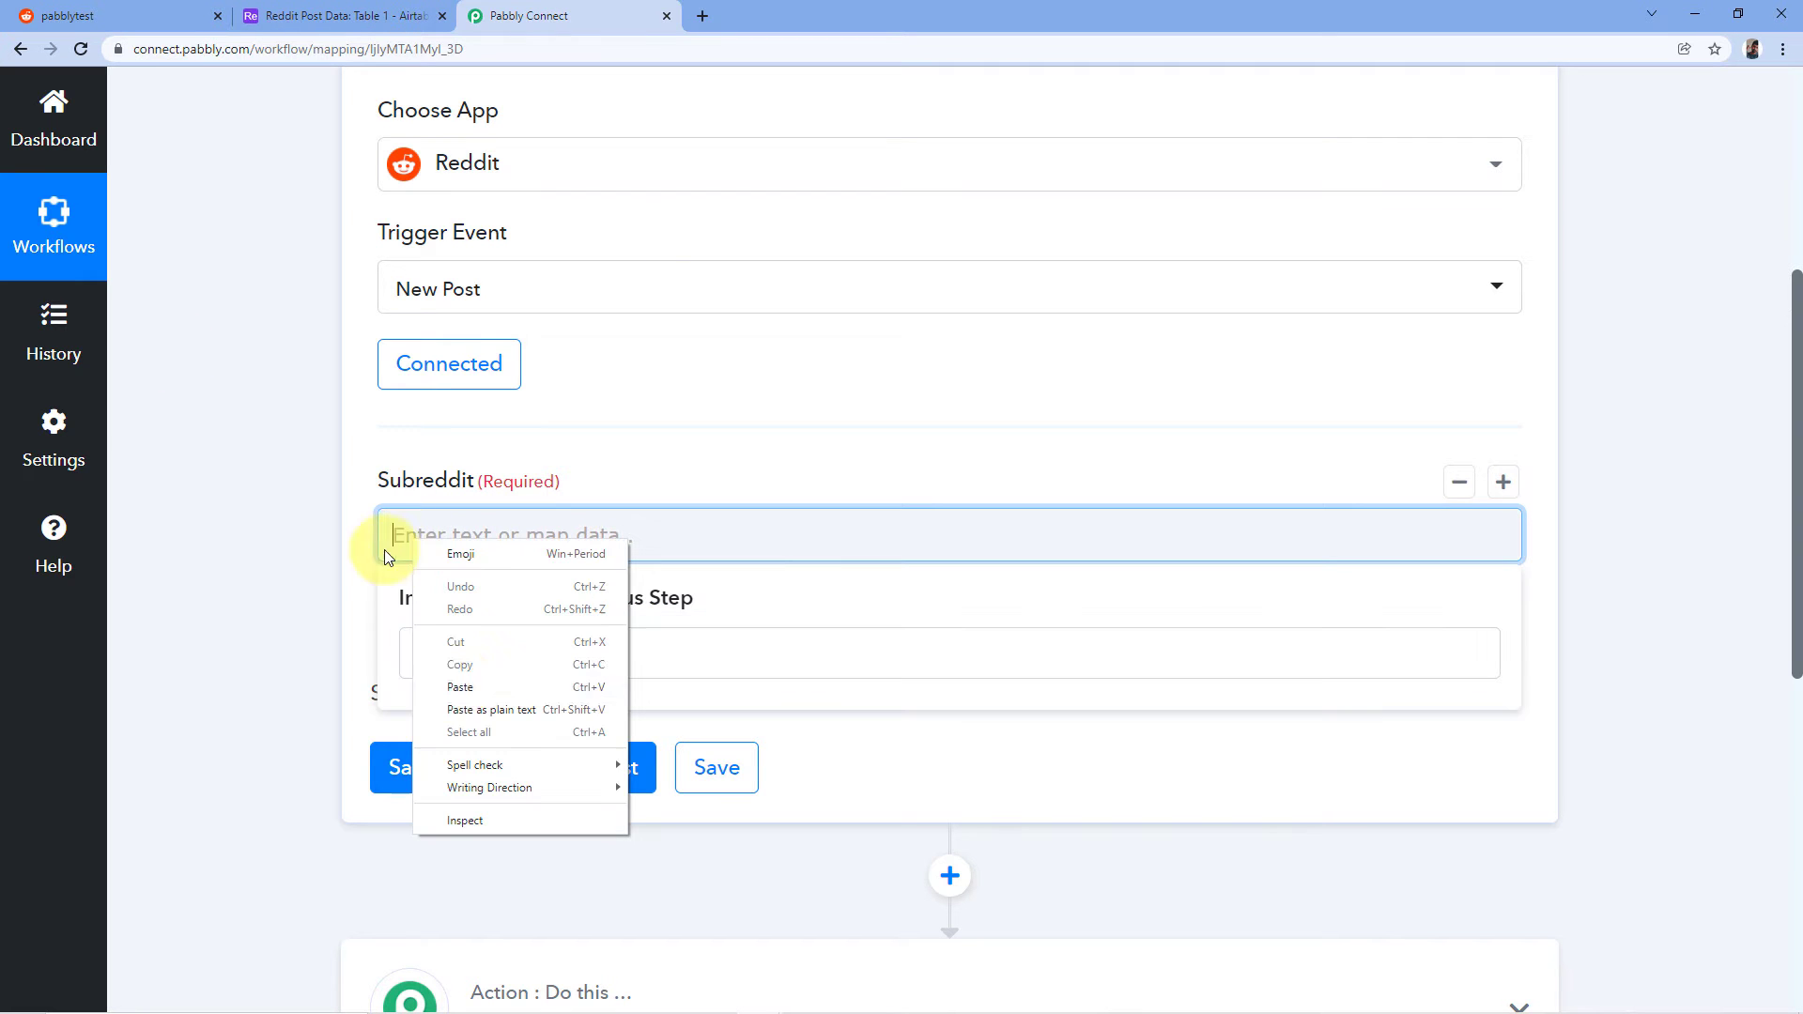
click(463, 689)
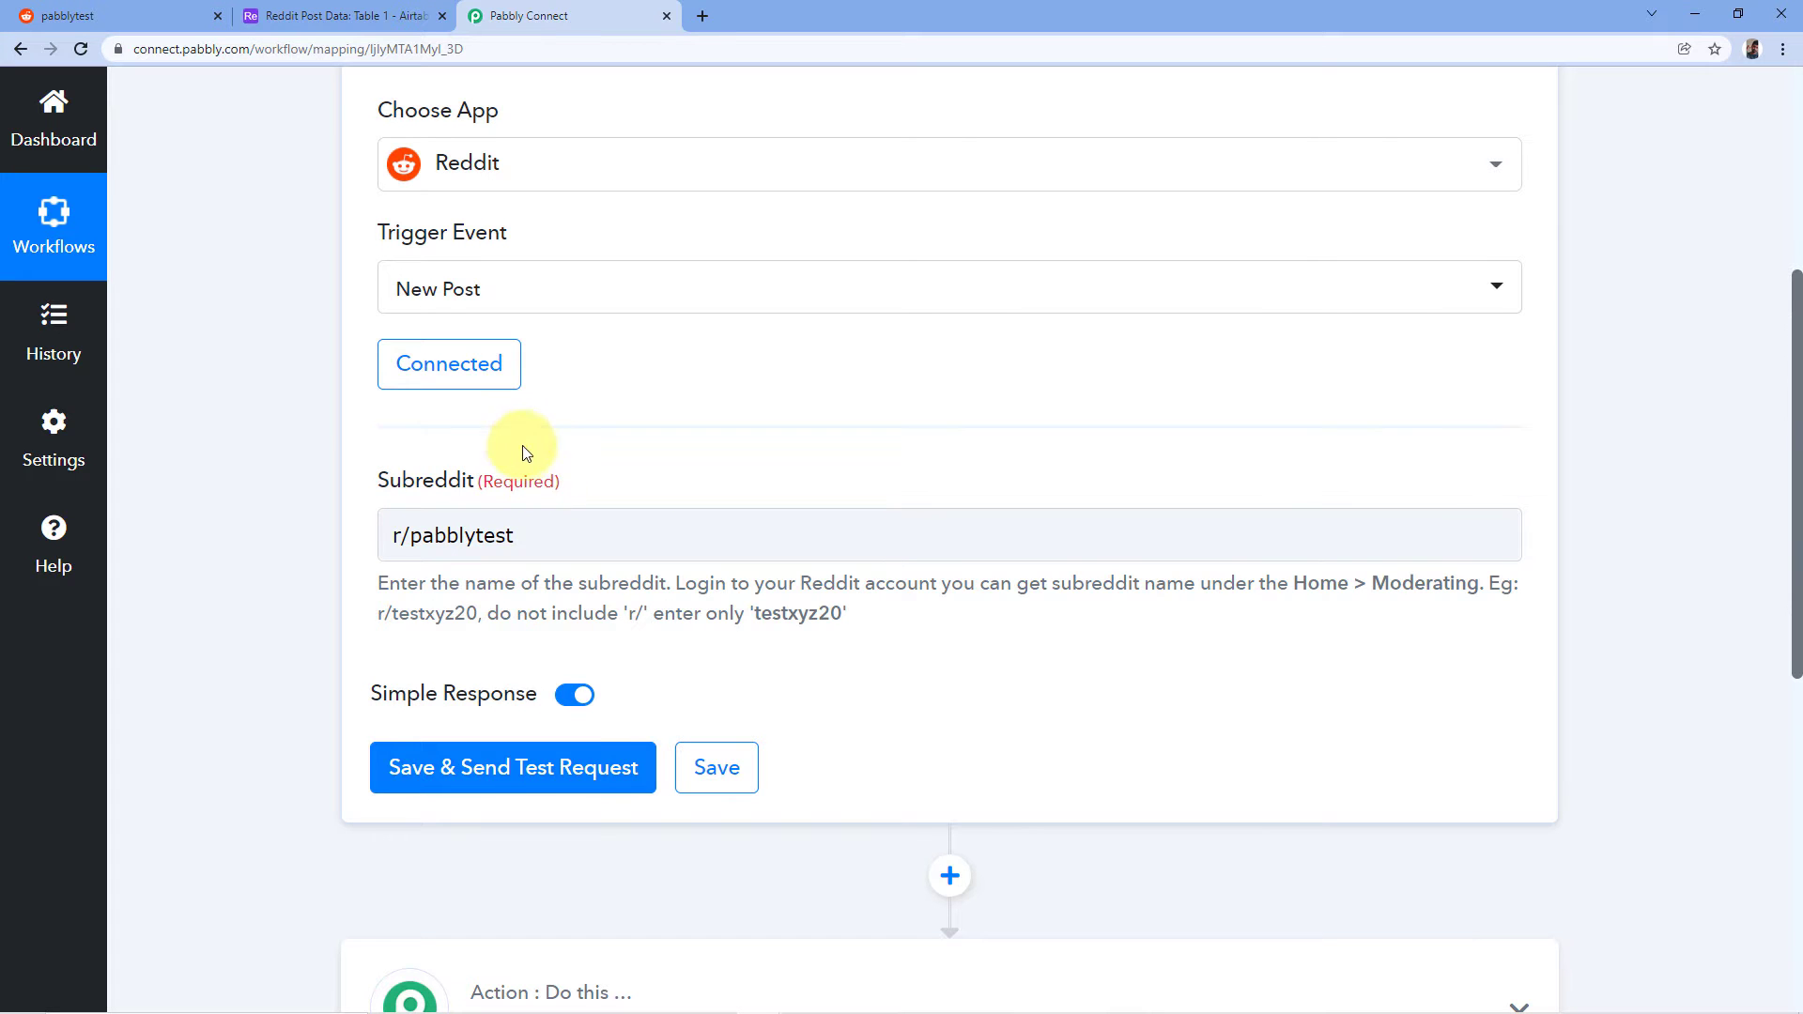
Step: Switch to Reddit and start a new text post in r/pabblytest titled "Email Marketing"
scroll(519, 442, down, 2)
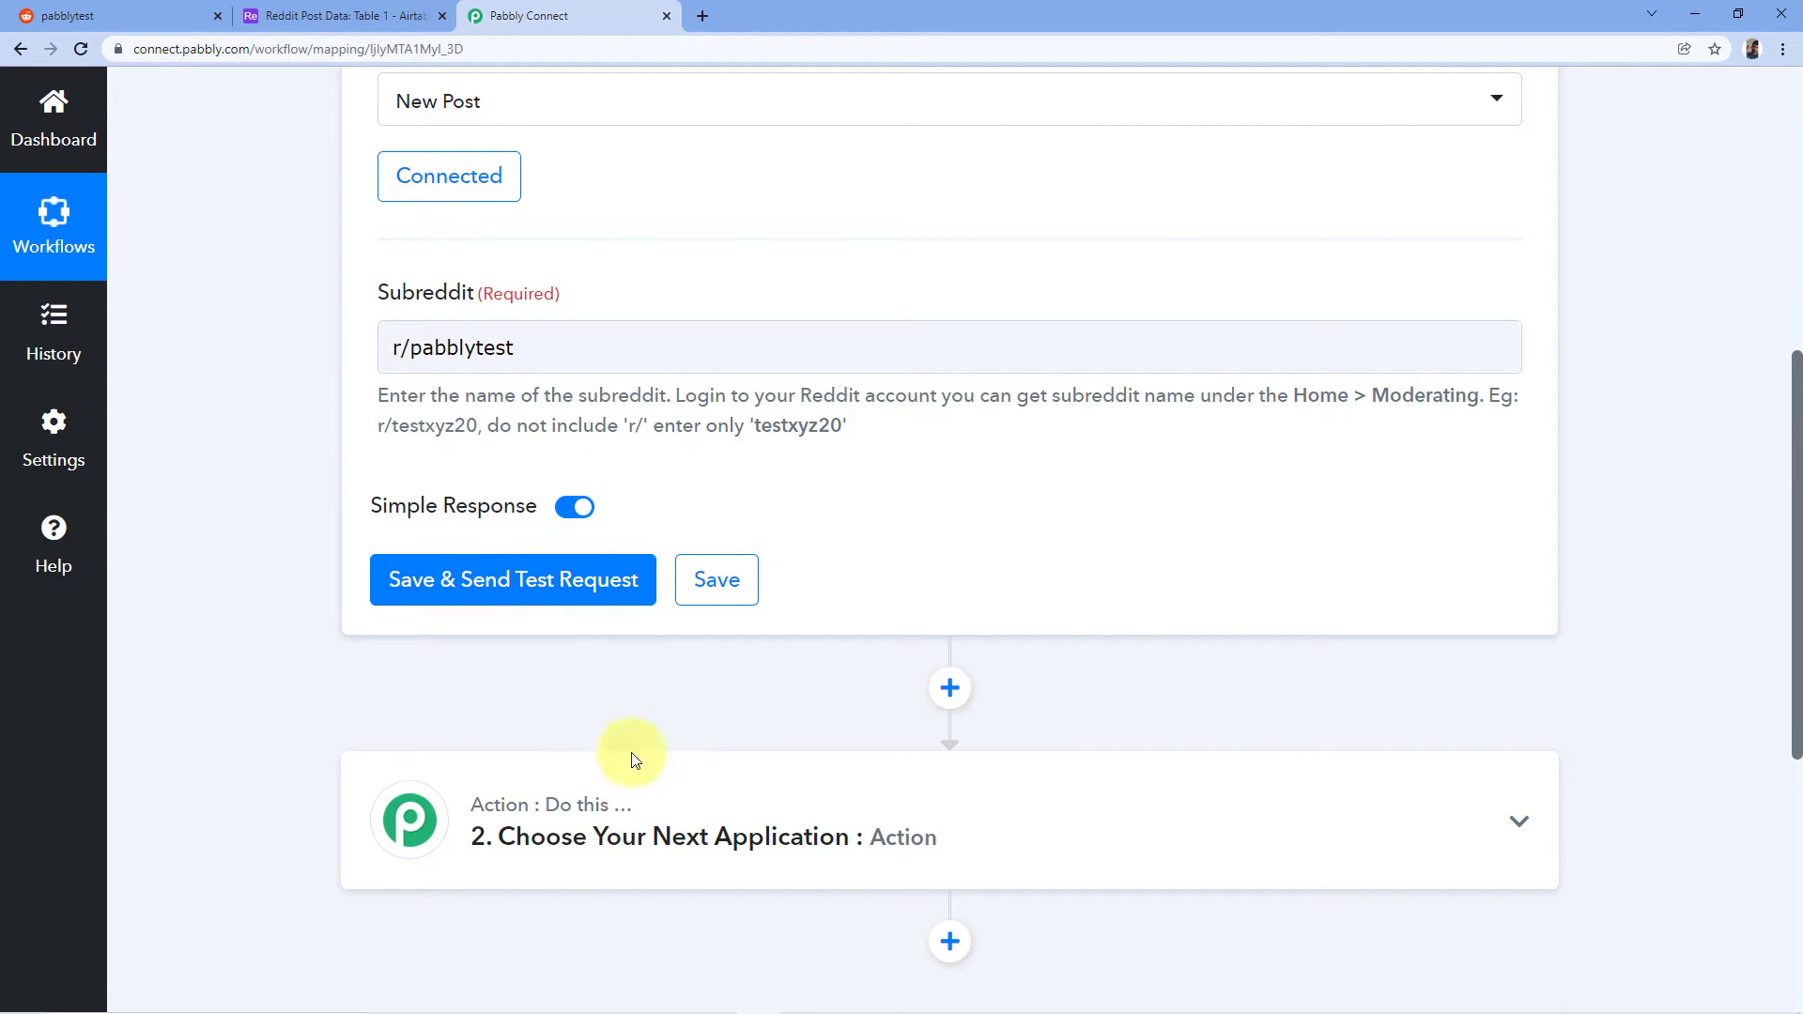
click(120, 8)
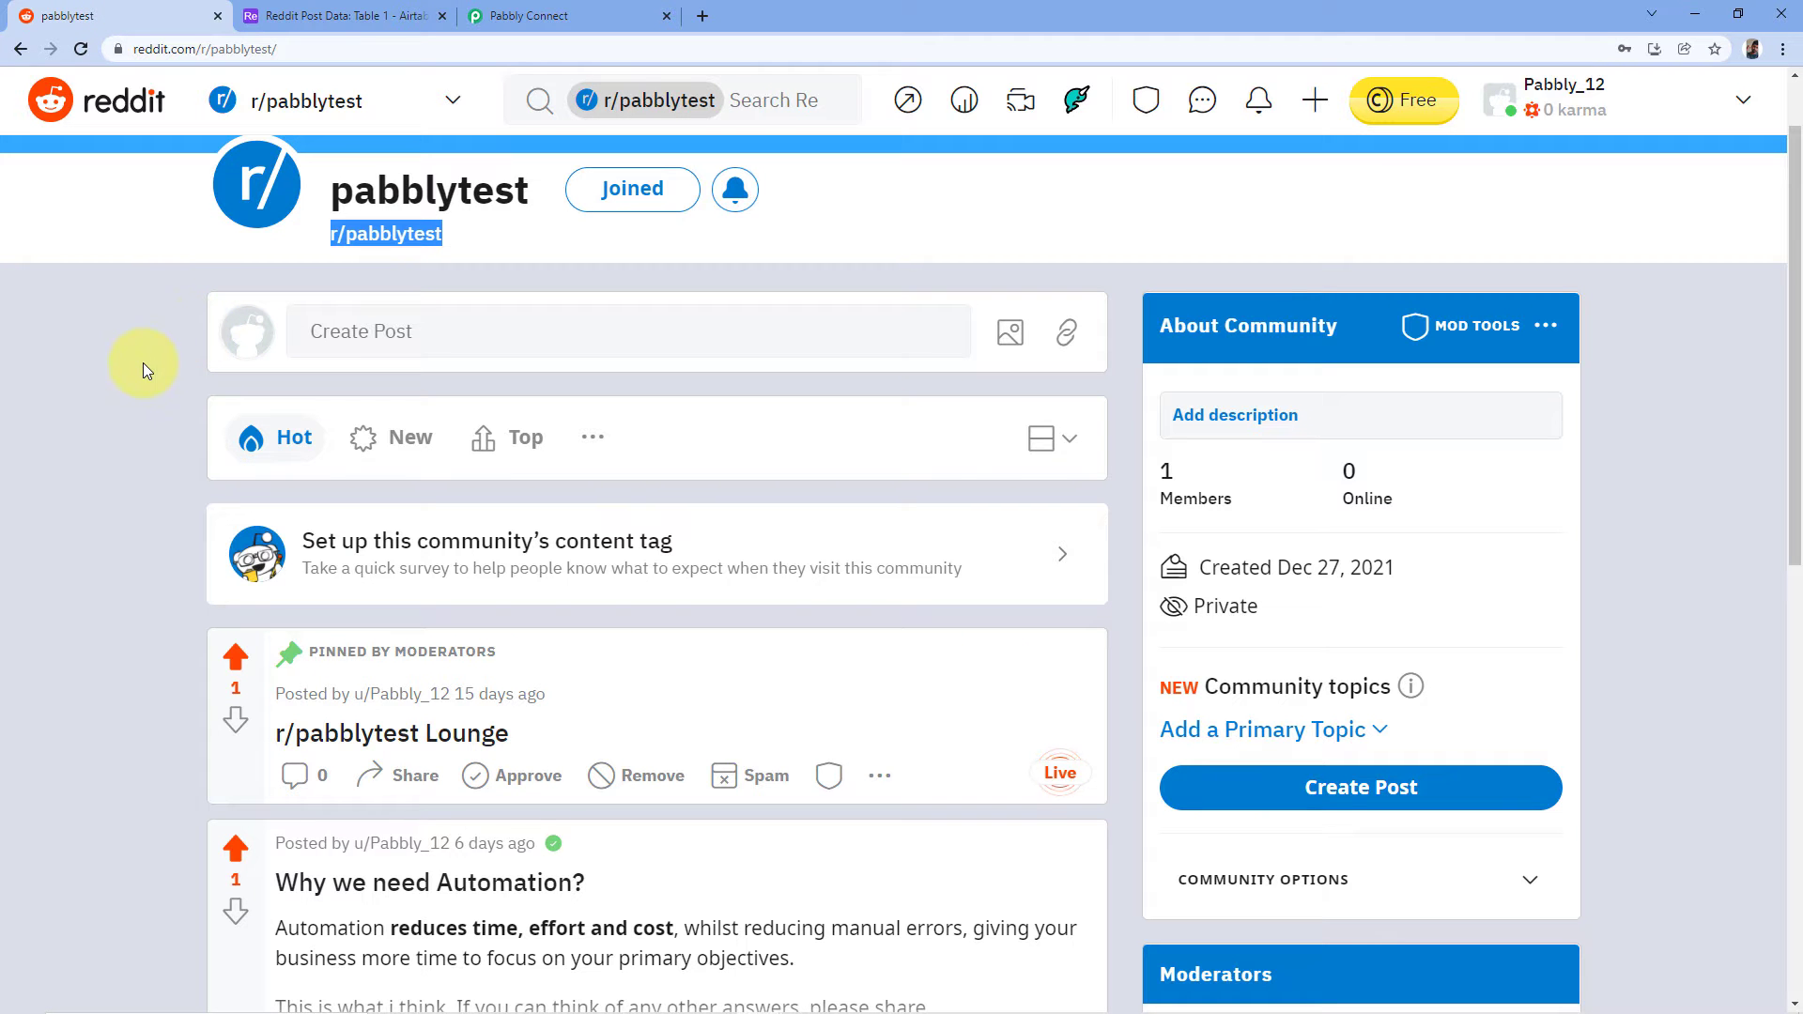
click(128, 396)
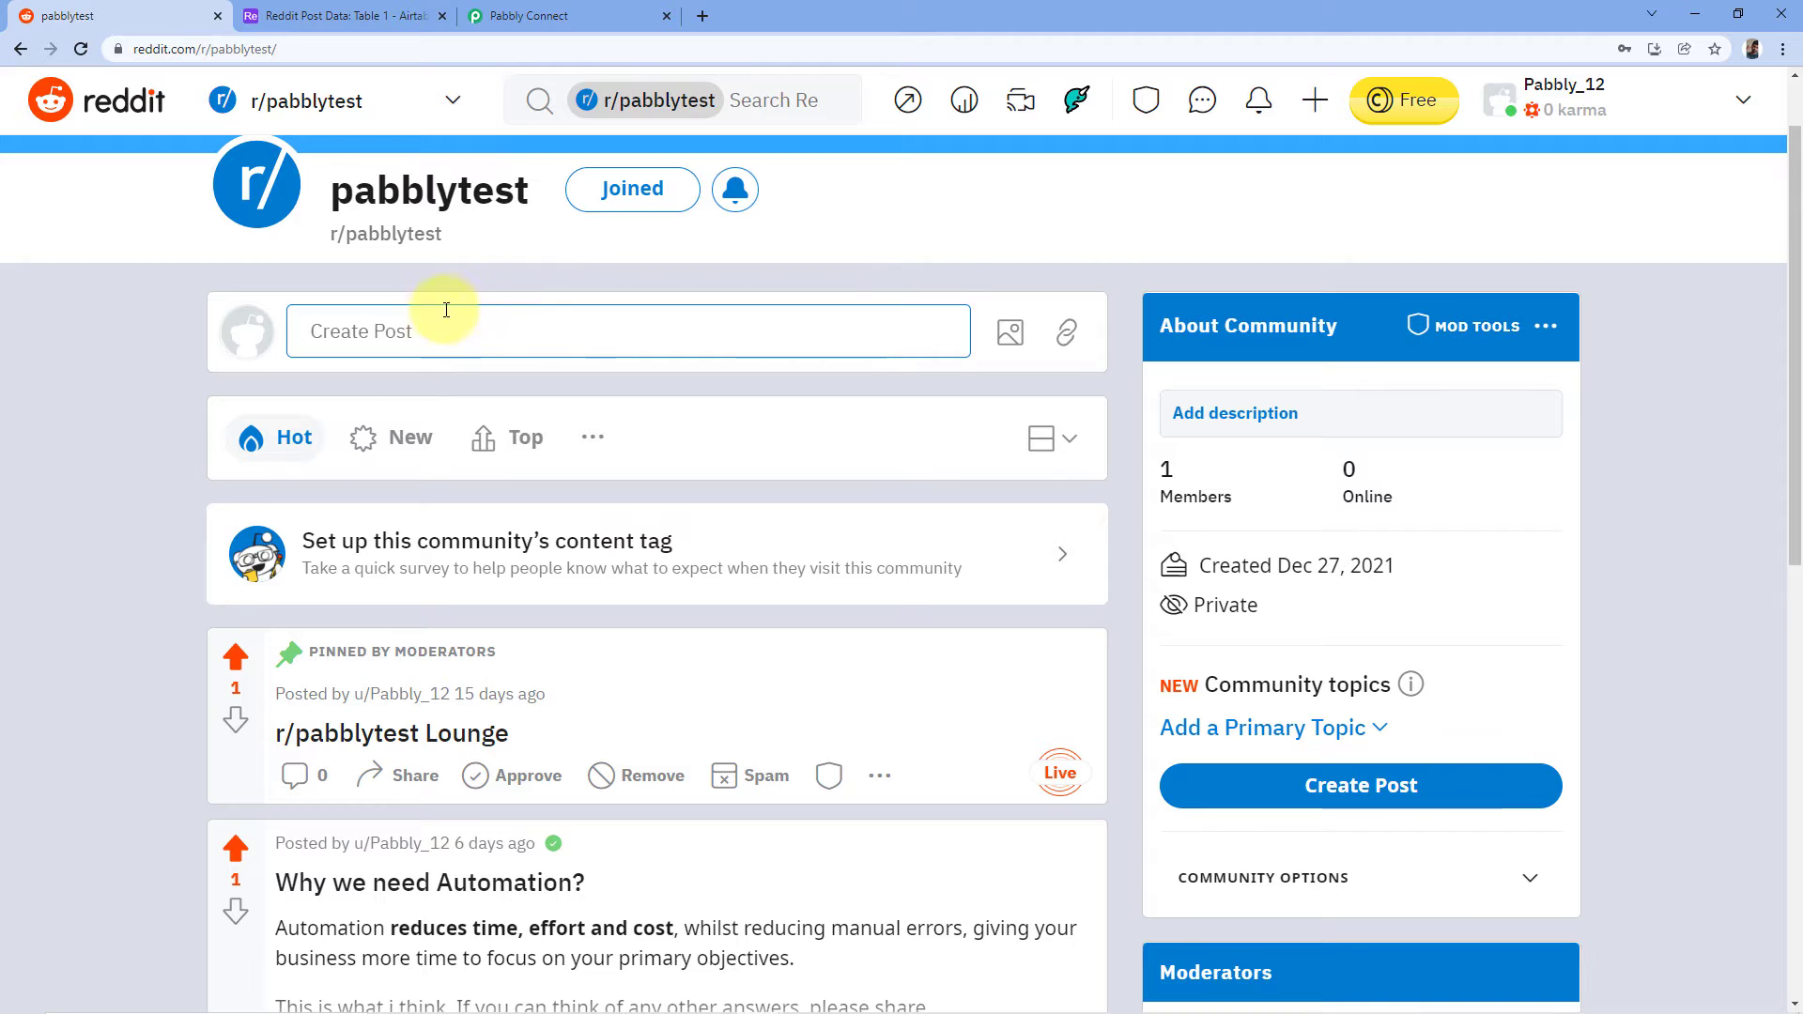
click(435, 331)
scroll(248, 404, down, 1)
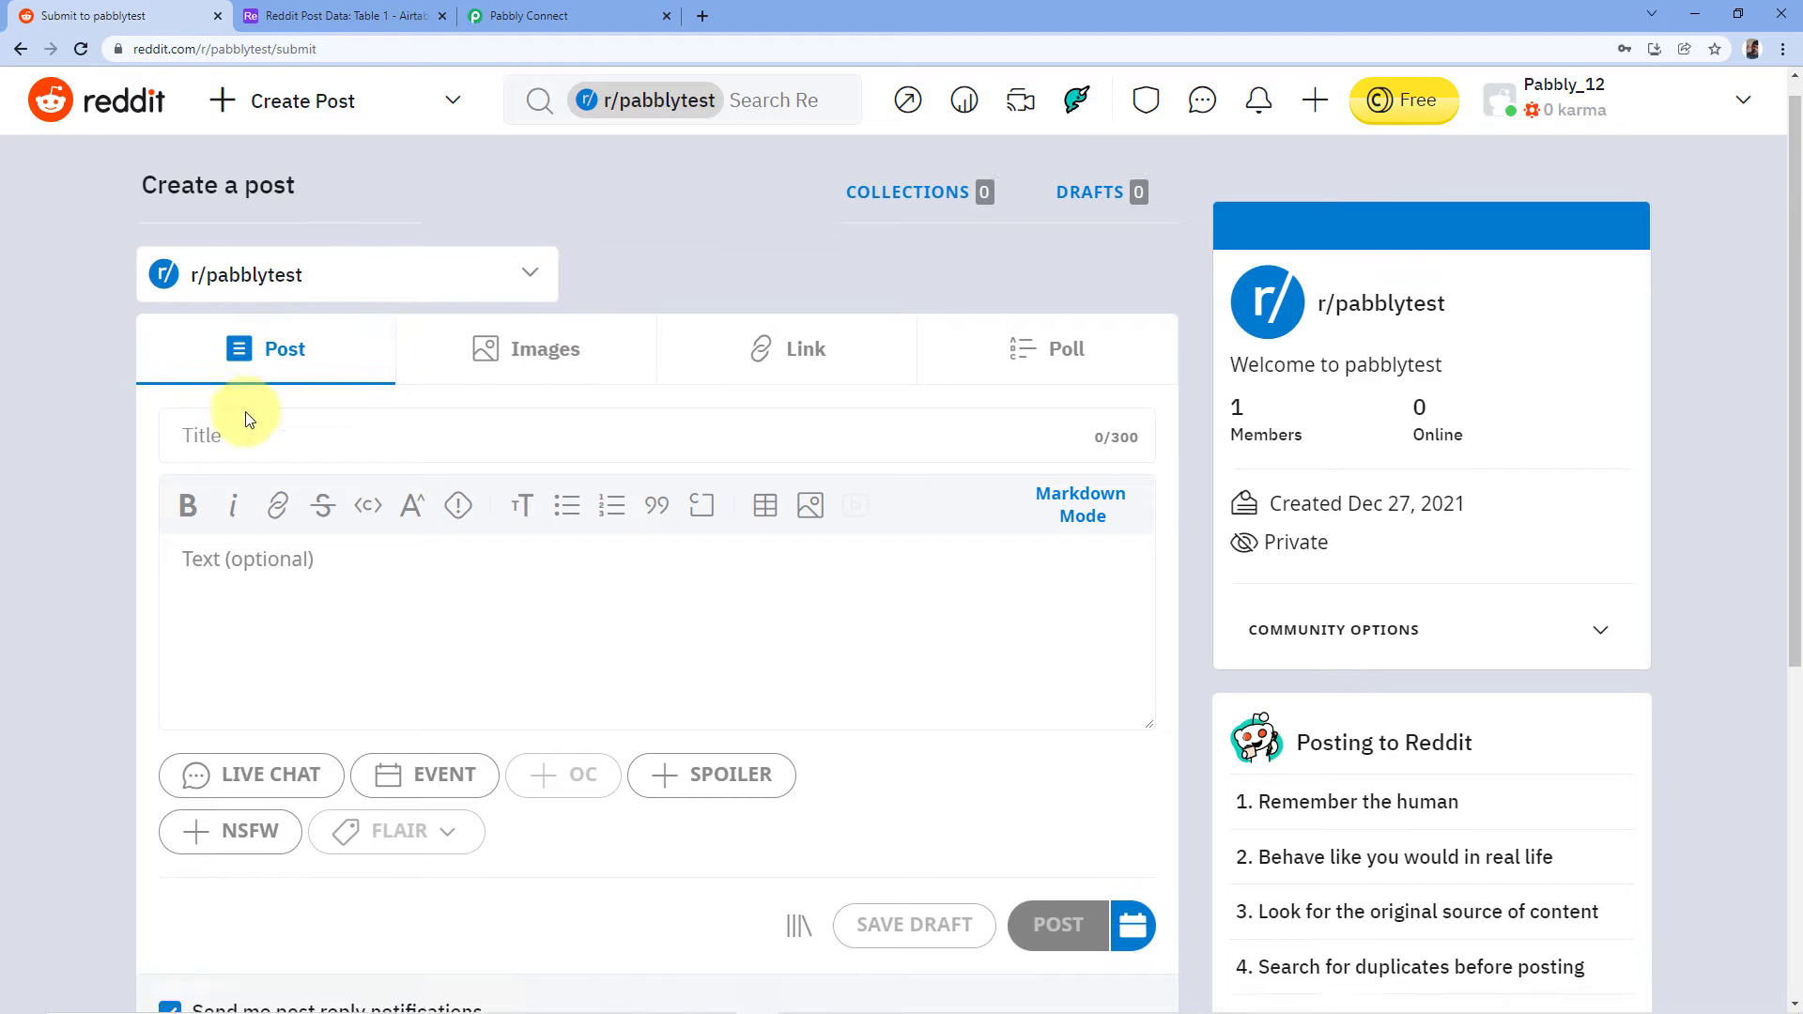
click(254, 362)
text(Email Marketing)
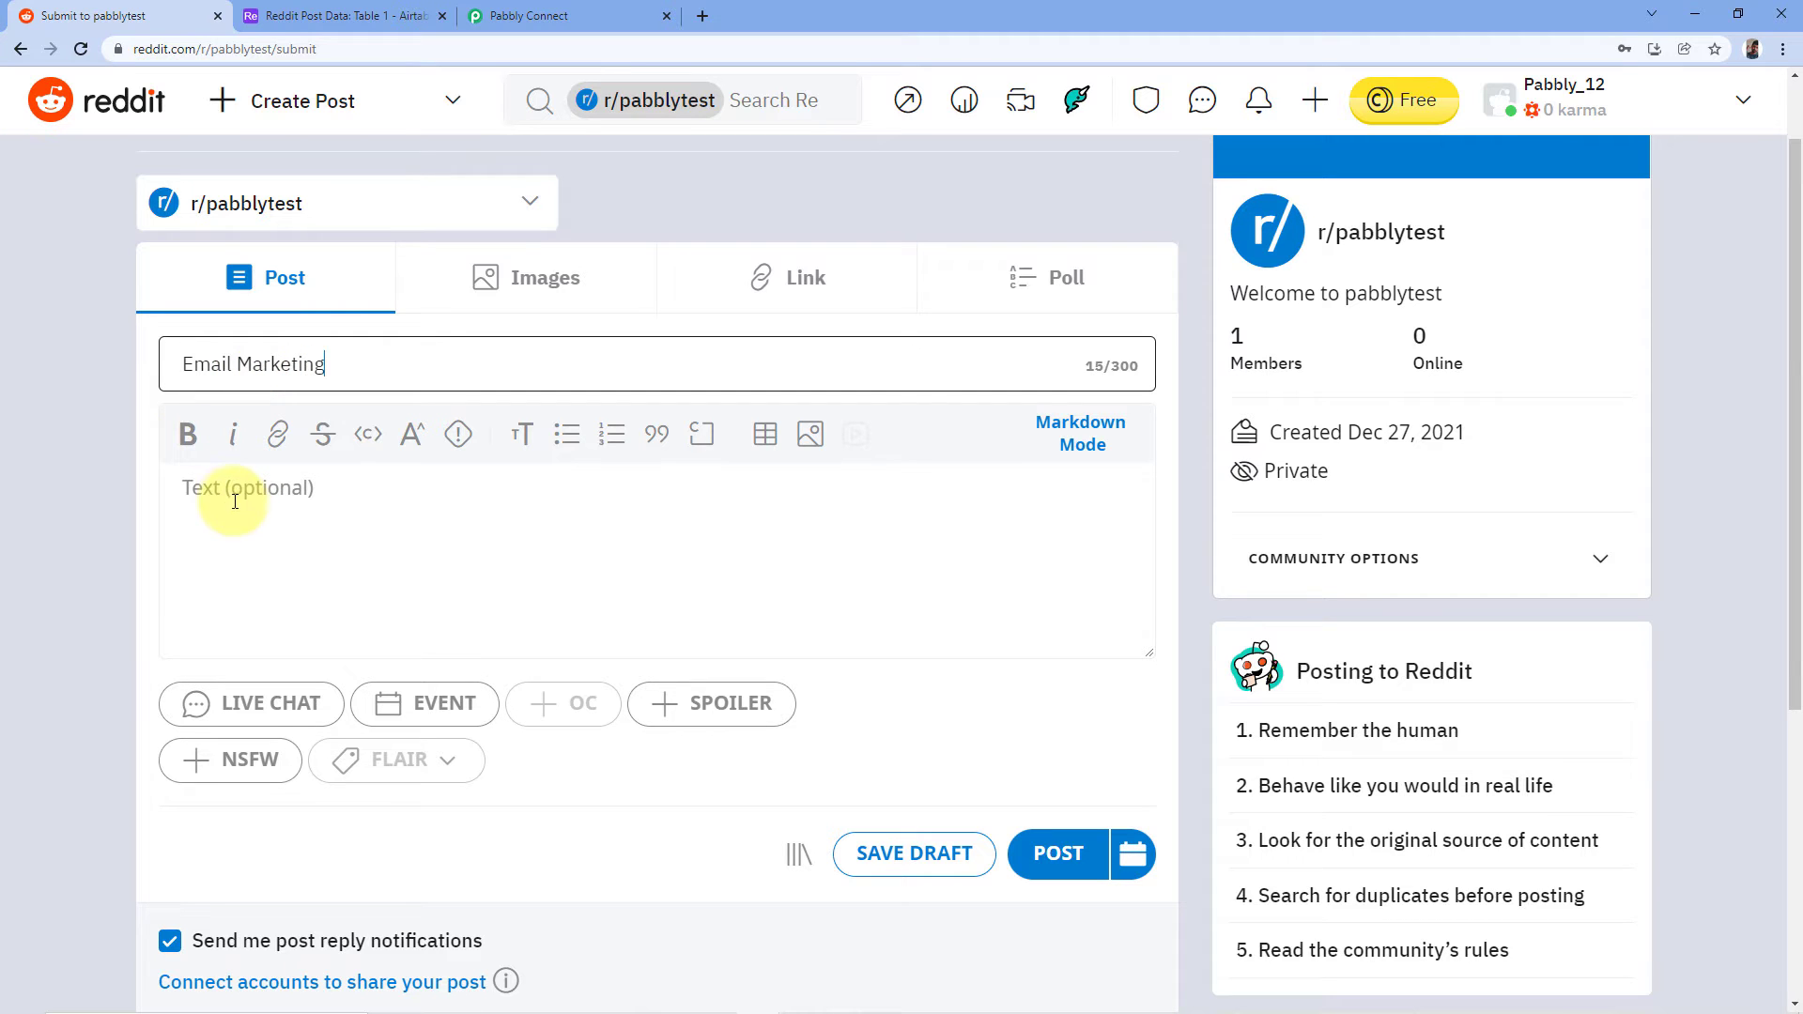
Step: Paste the copied paragraph defining email marketing as the post's body text and publish the post
click(188, 493)
key(ctrl+v)
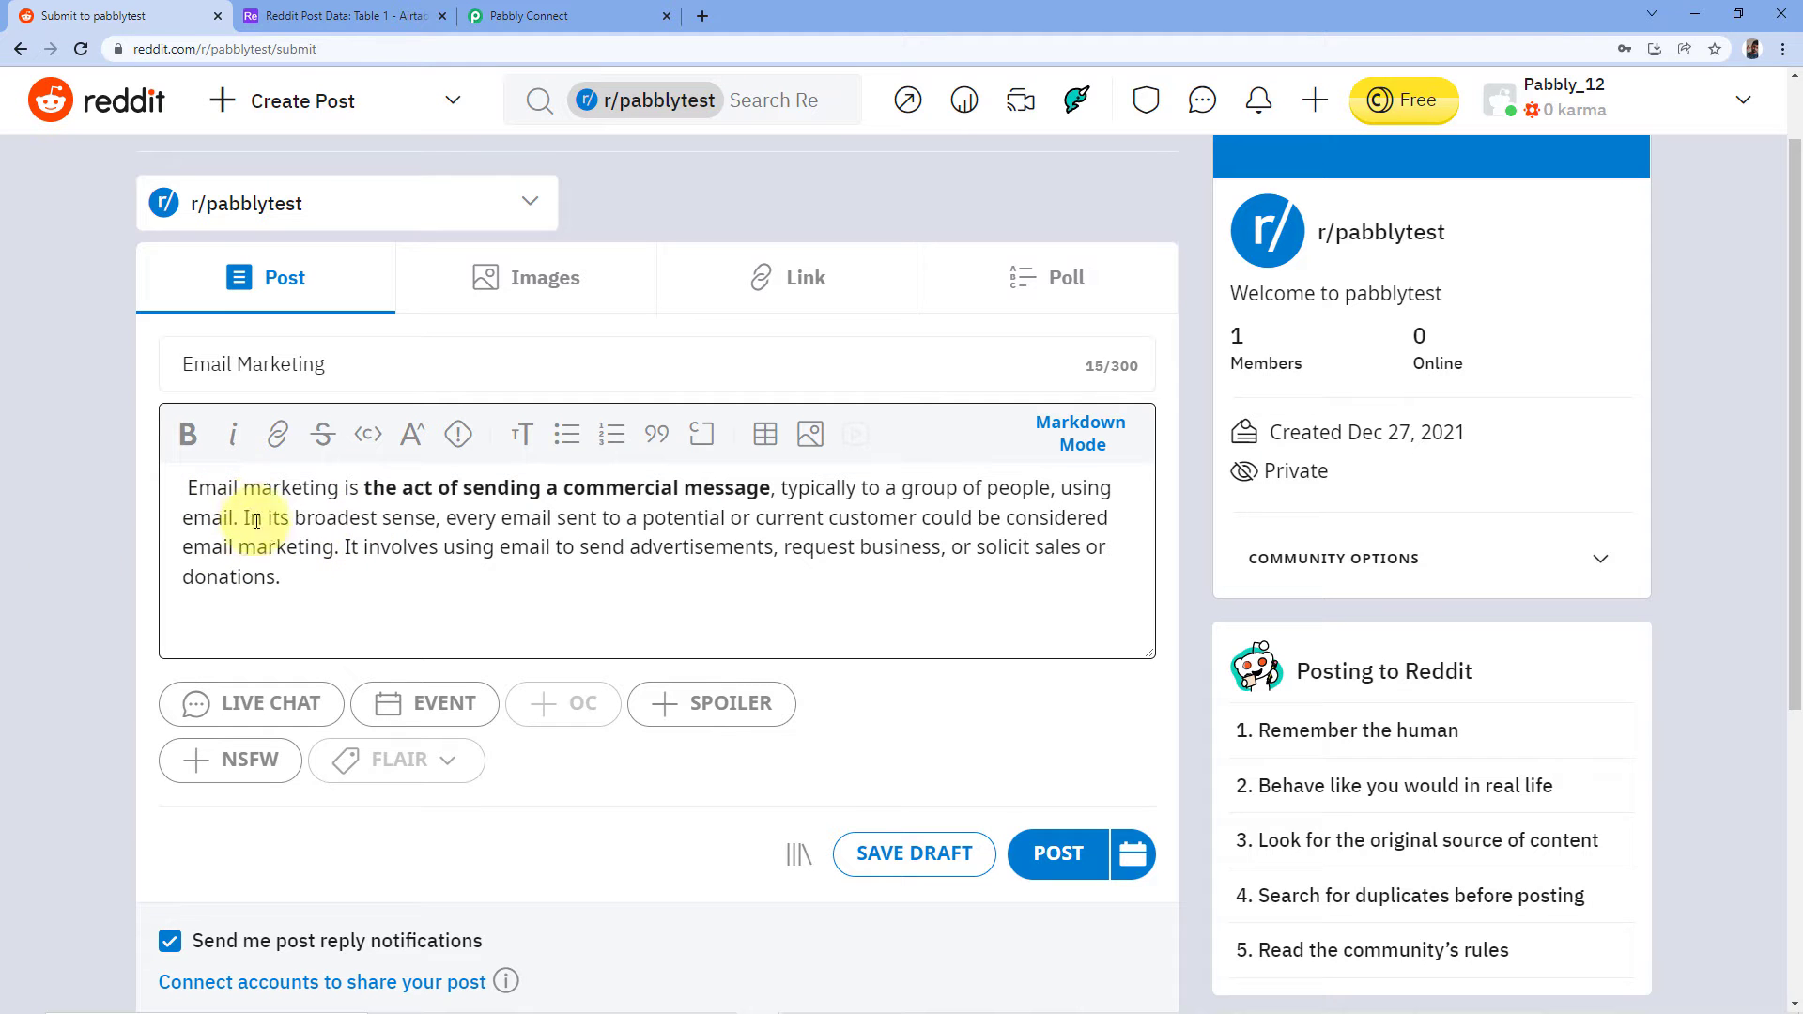
scroll(471, 545, down, 1)
click(1057, 760)
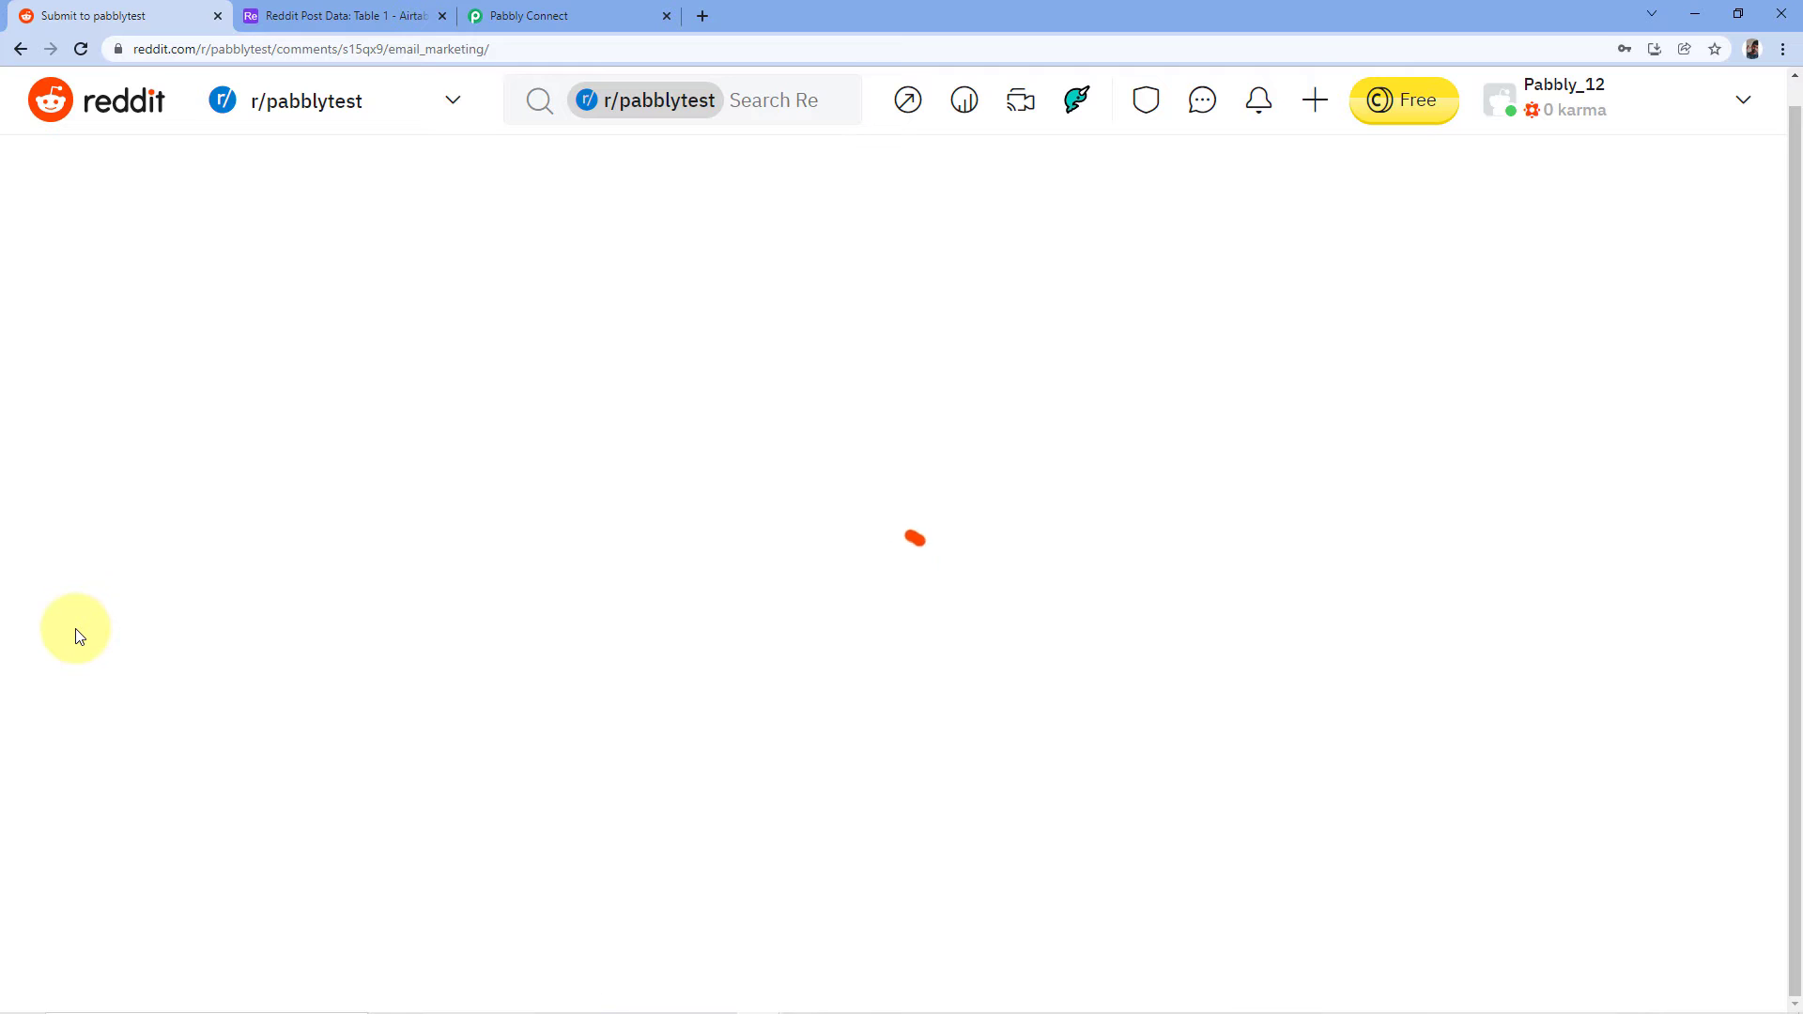
scroll(94, 576, up, 1)
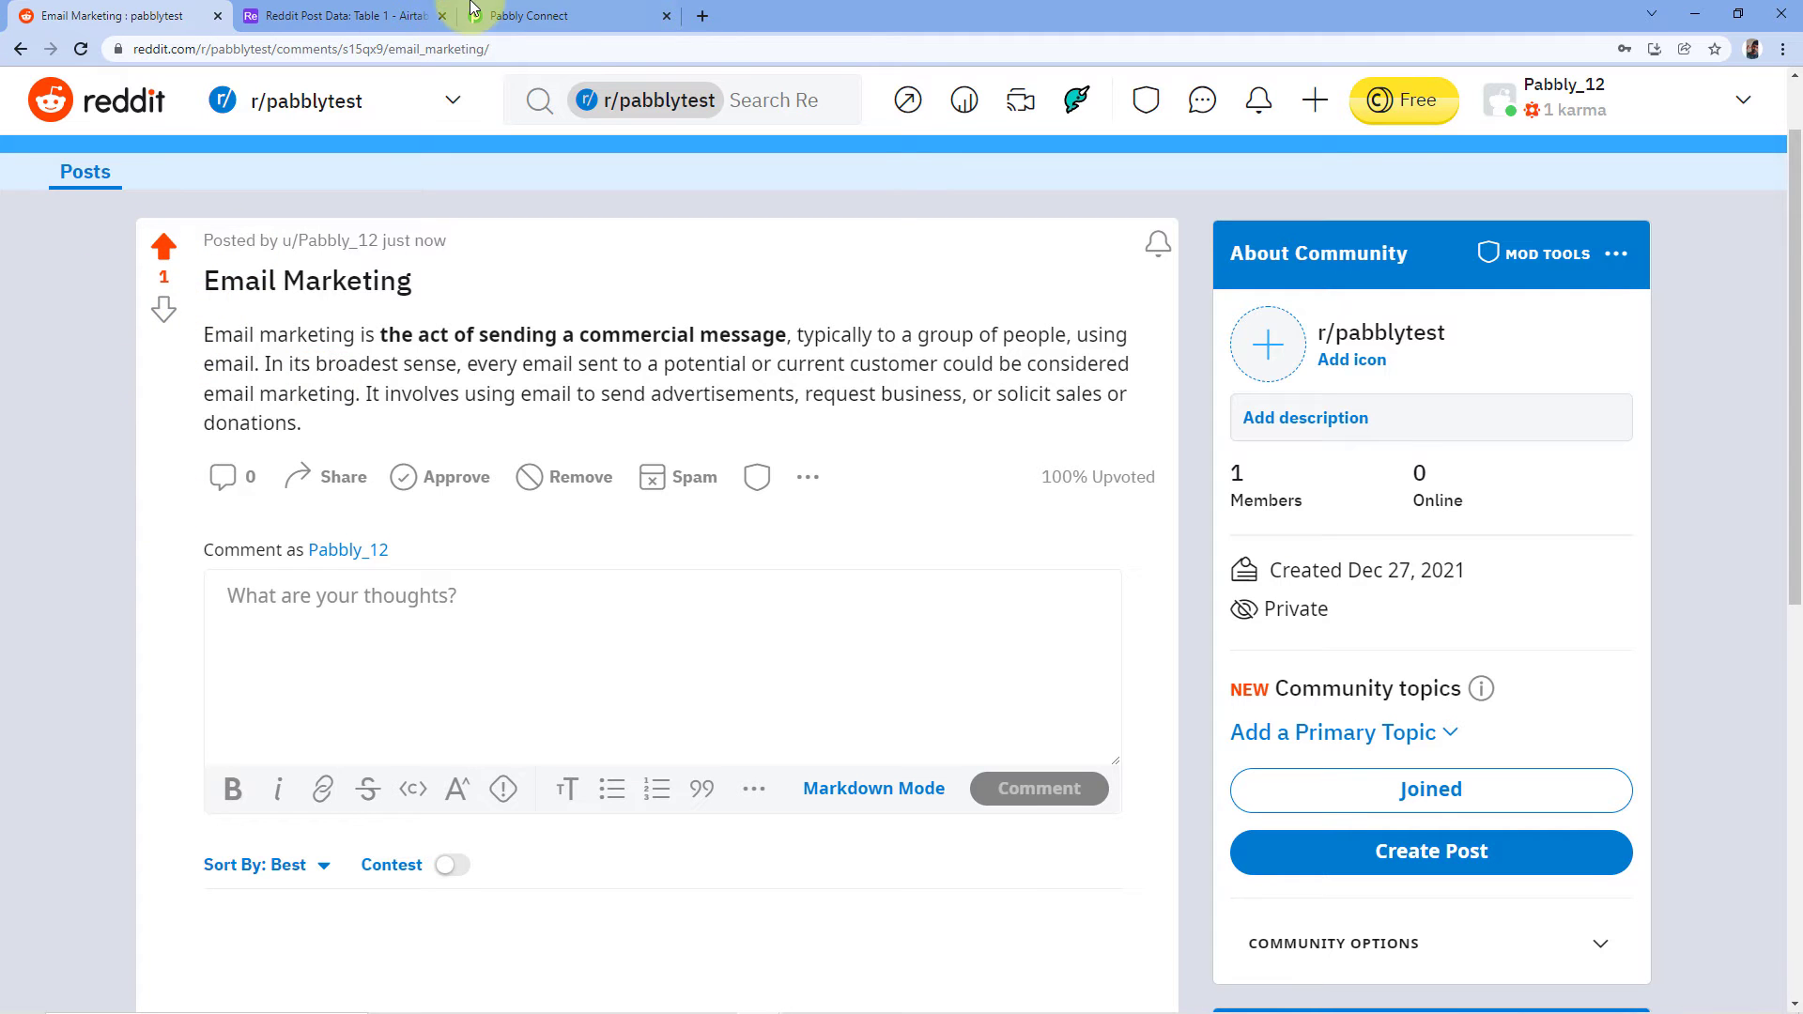
Step: Switch to Pabbly Connect, save the Reddit trigger and send a test request
click(526, 16)
scroll(186, 438, down, 4)
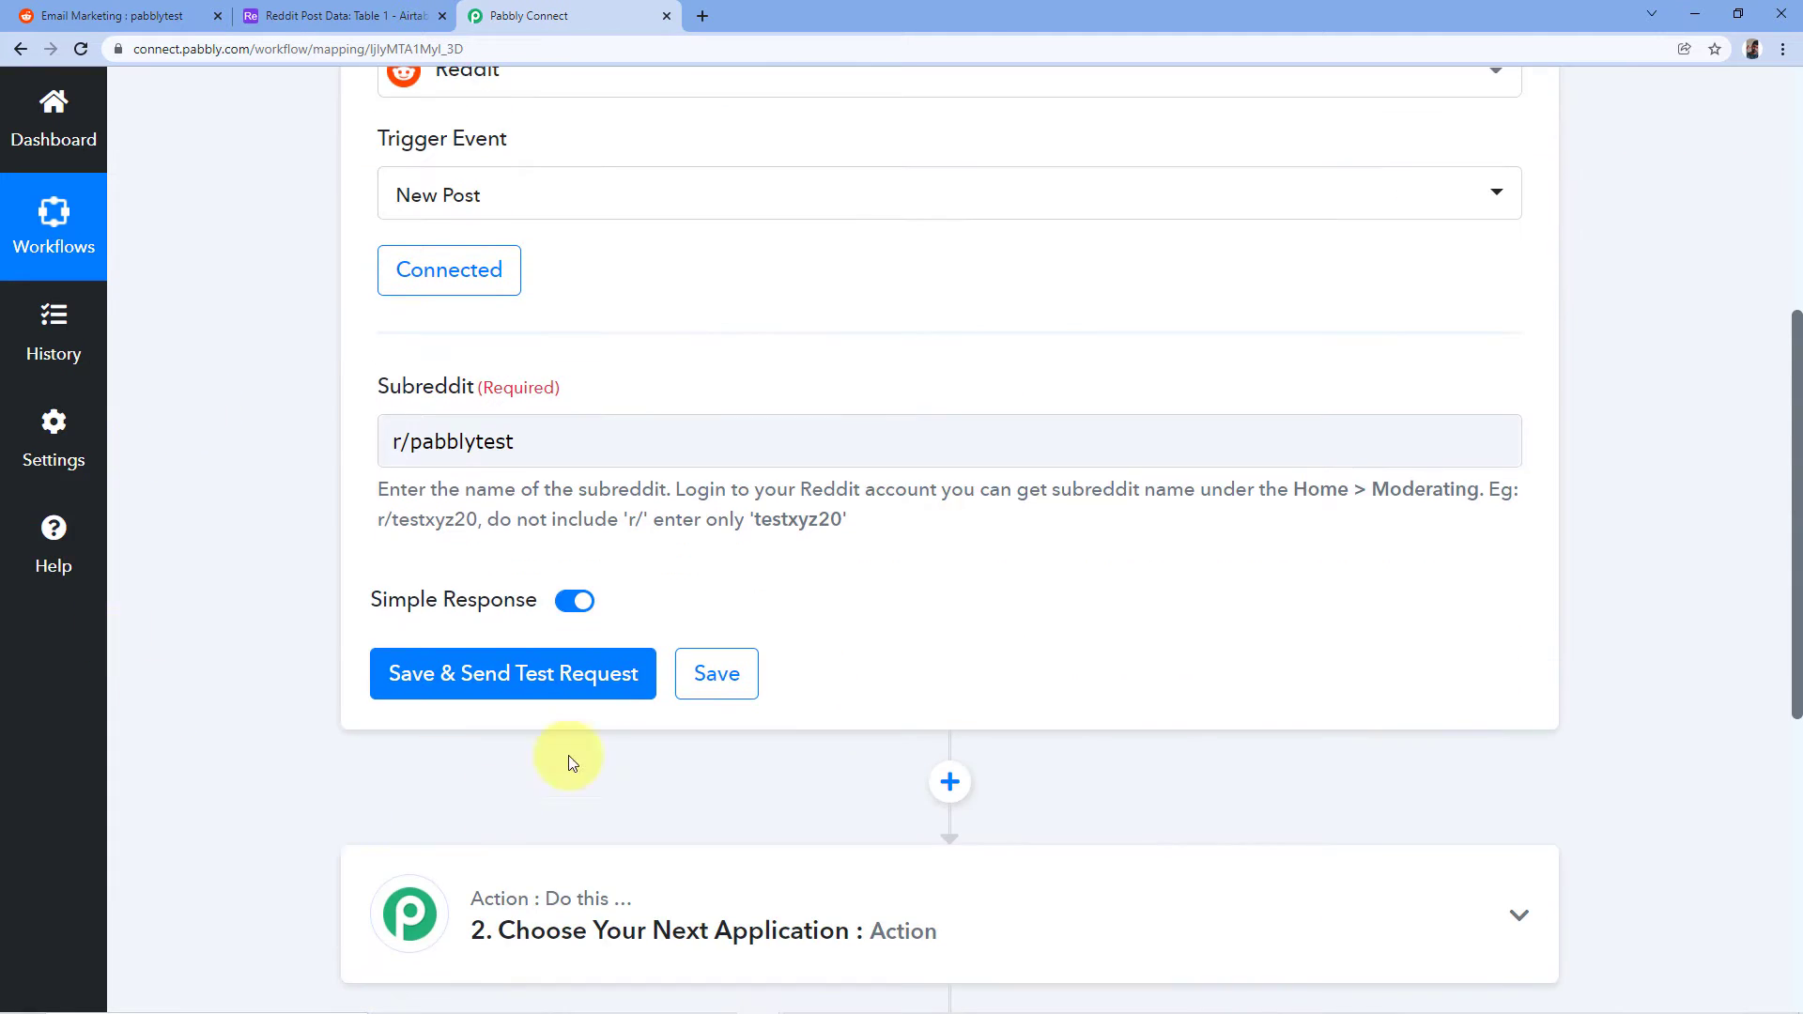
click(523, 672)
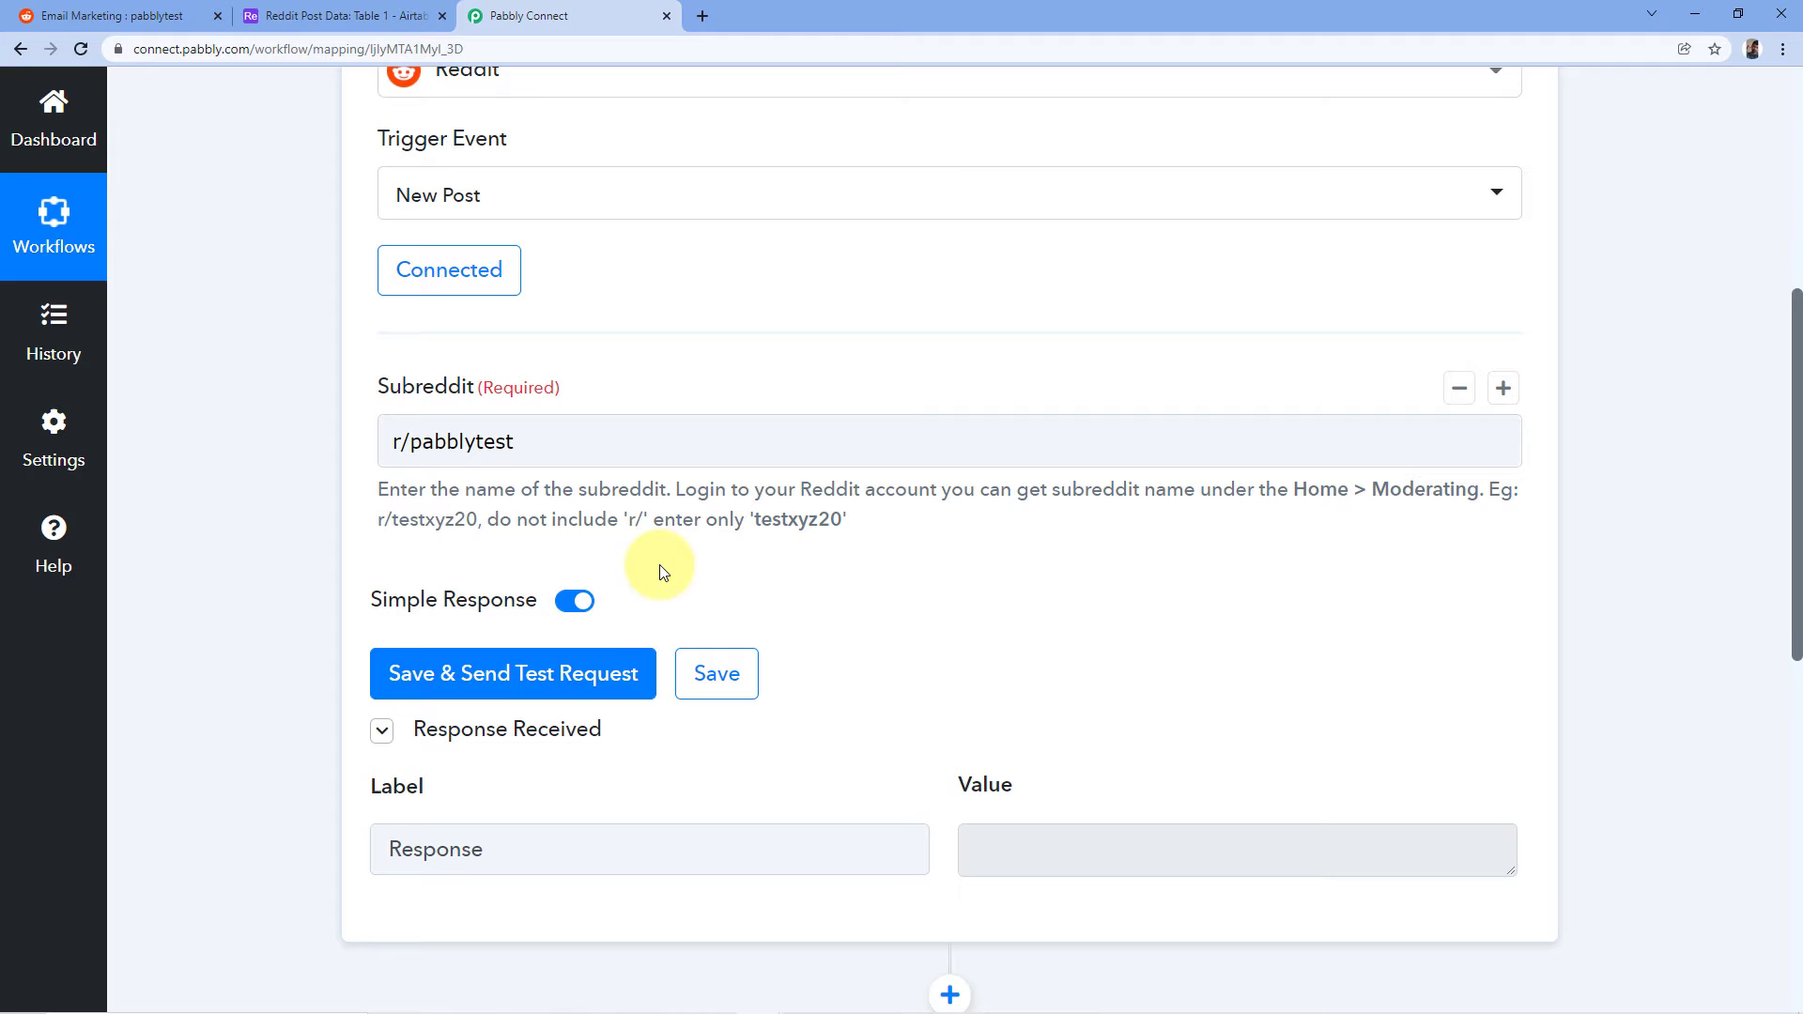
Step: Remove the "r/" prefix so the Subreddit is pabblytest, and save and send the test request again
click(417, 445)
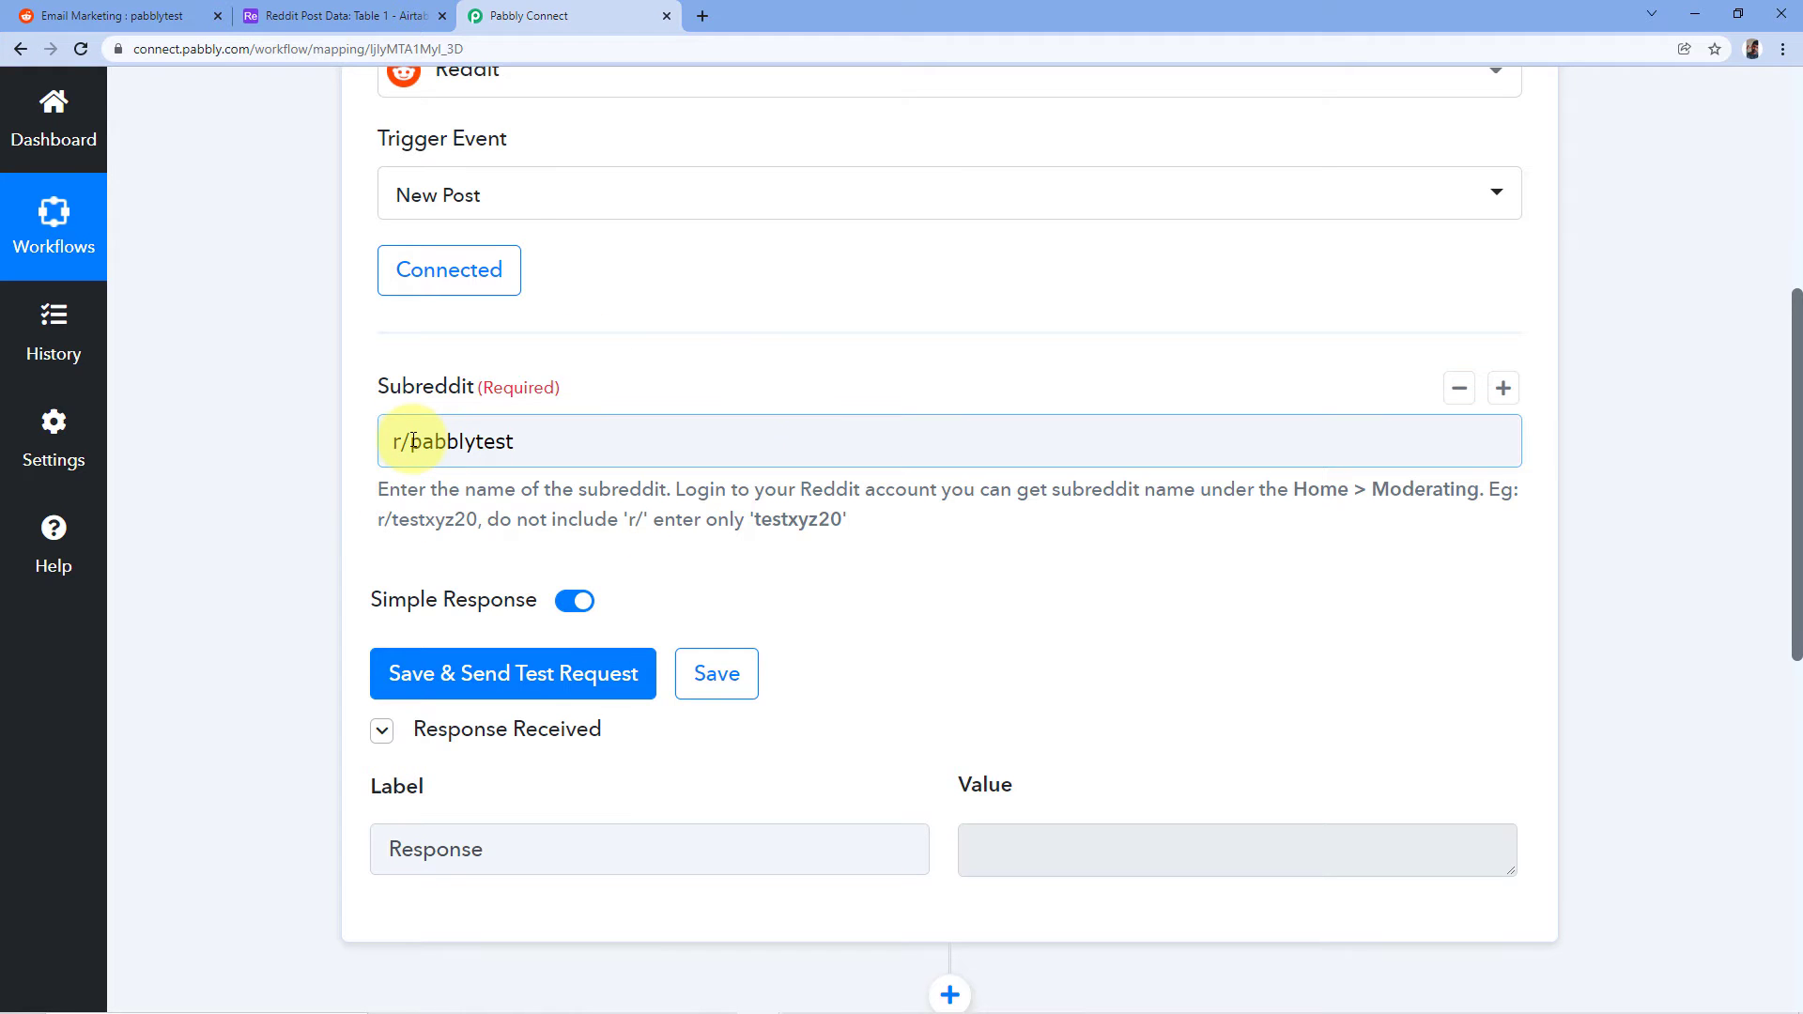
drag(413, 442, 391, 439)
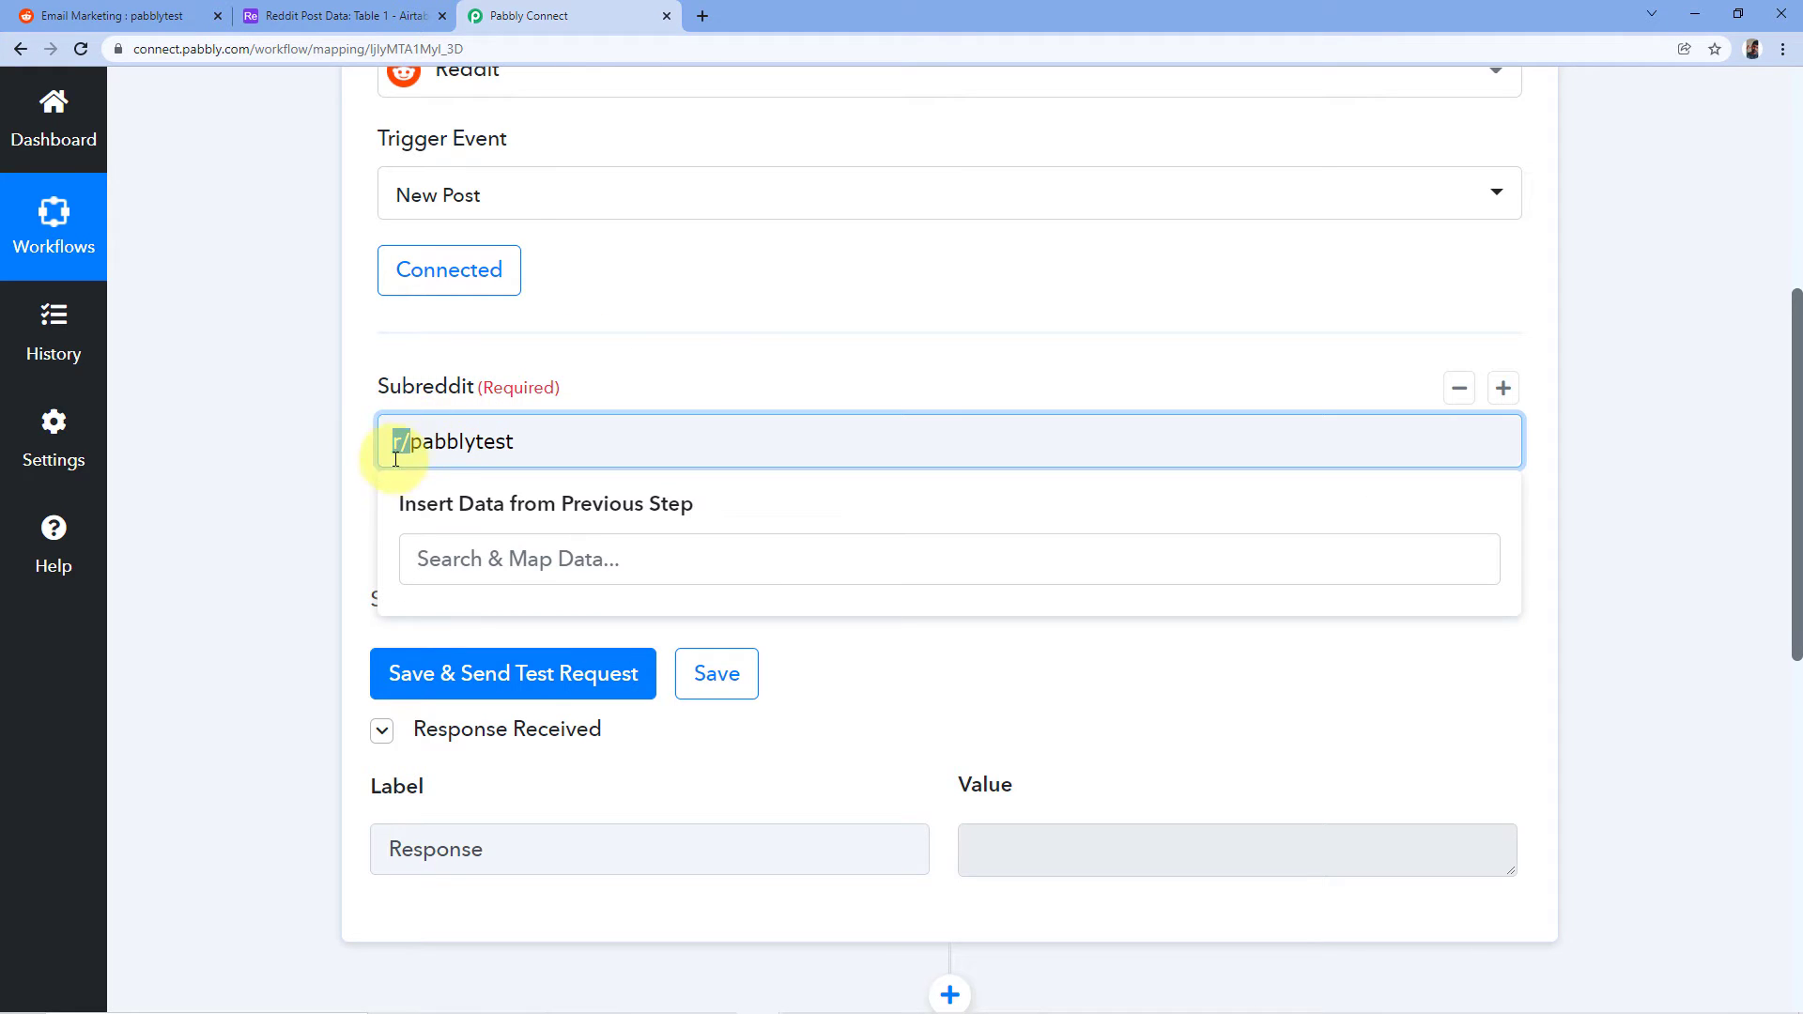
key(BackSpace)
click(611, 362)
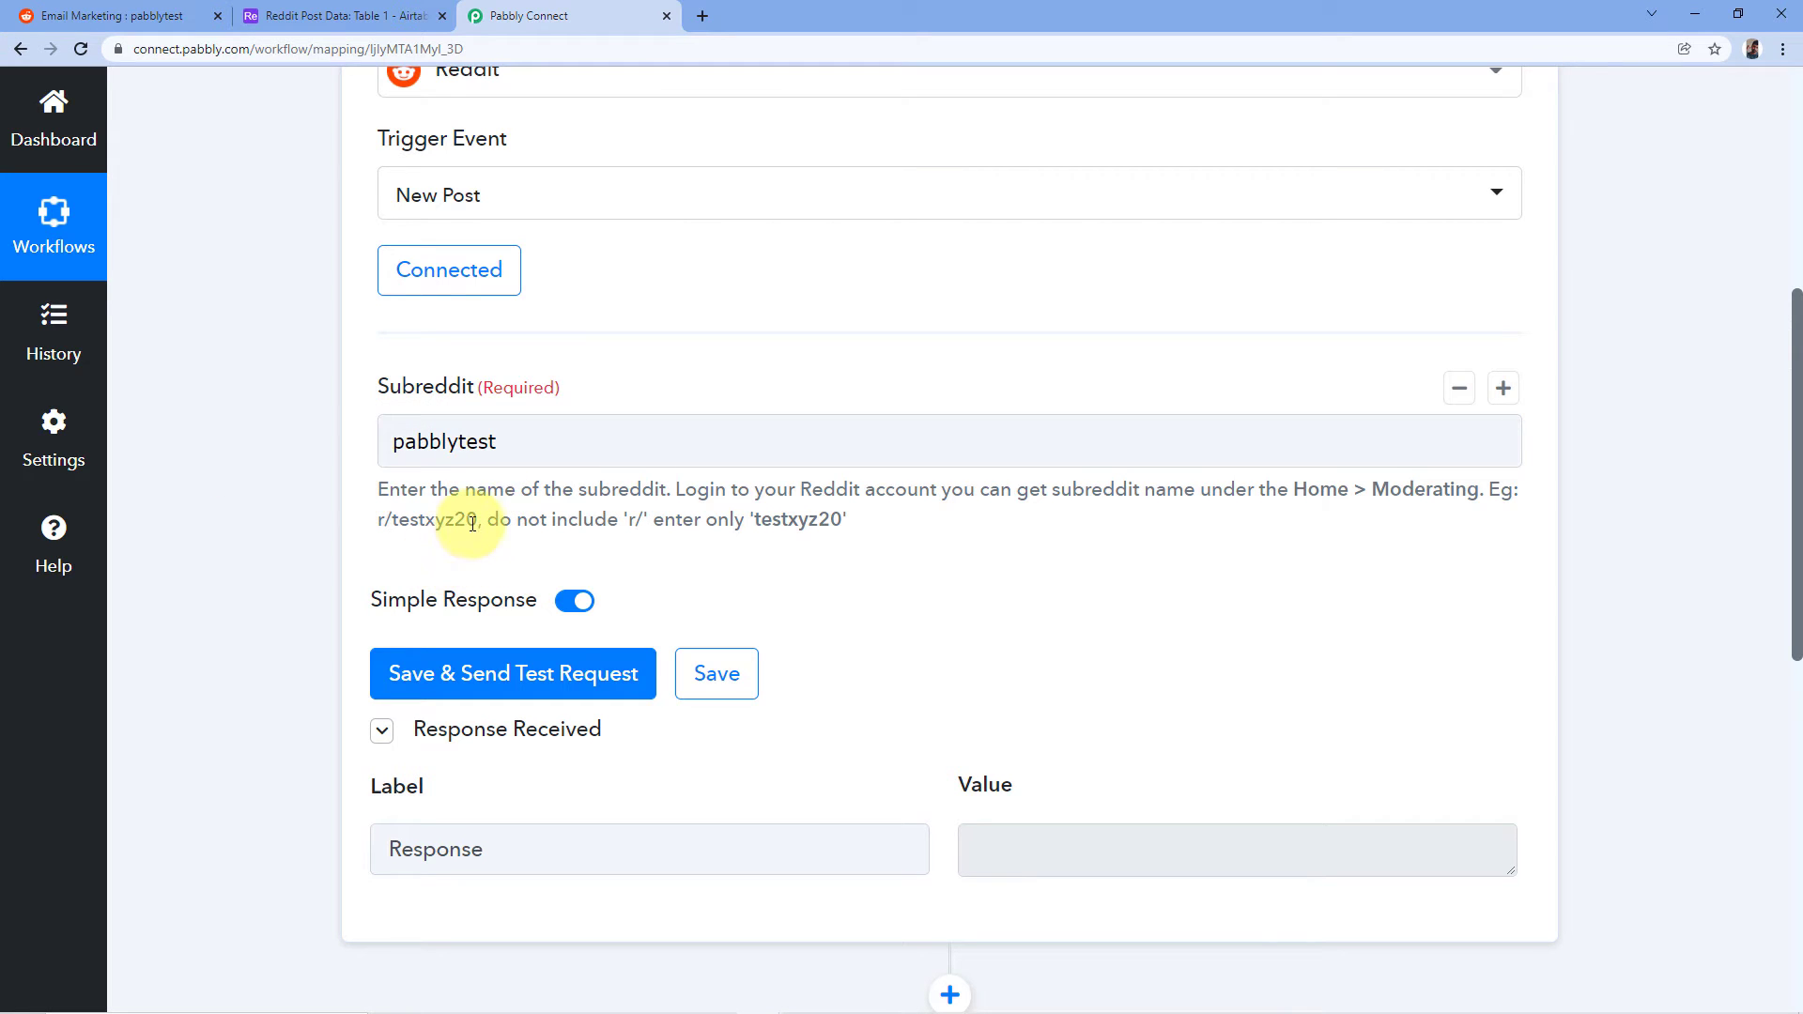
click(502, 677)
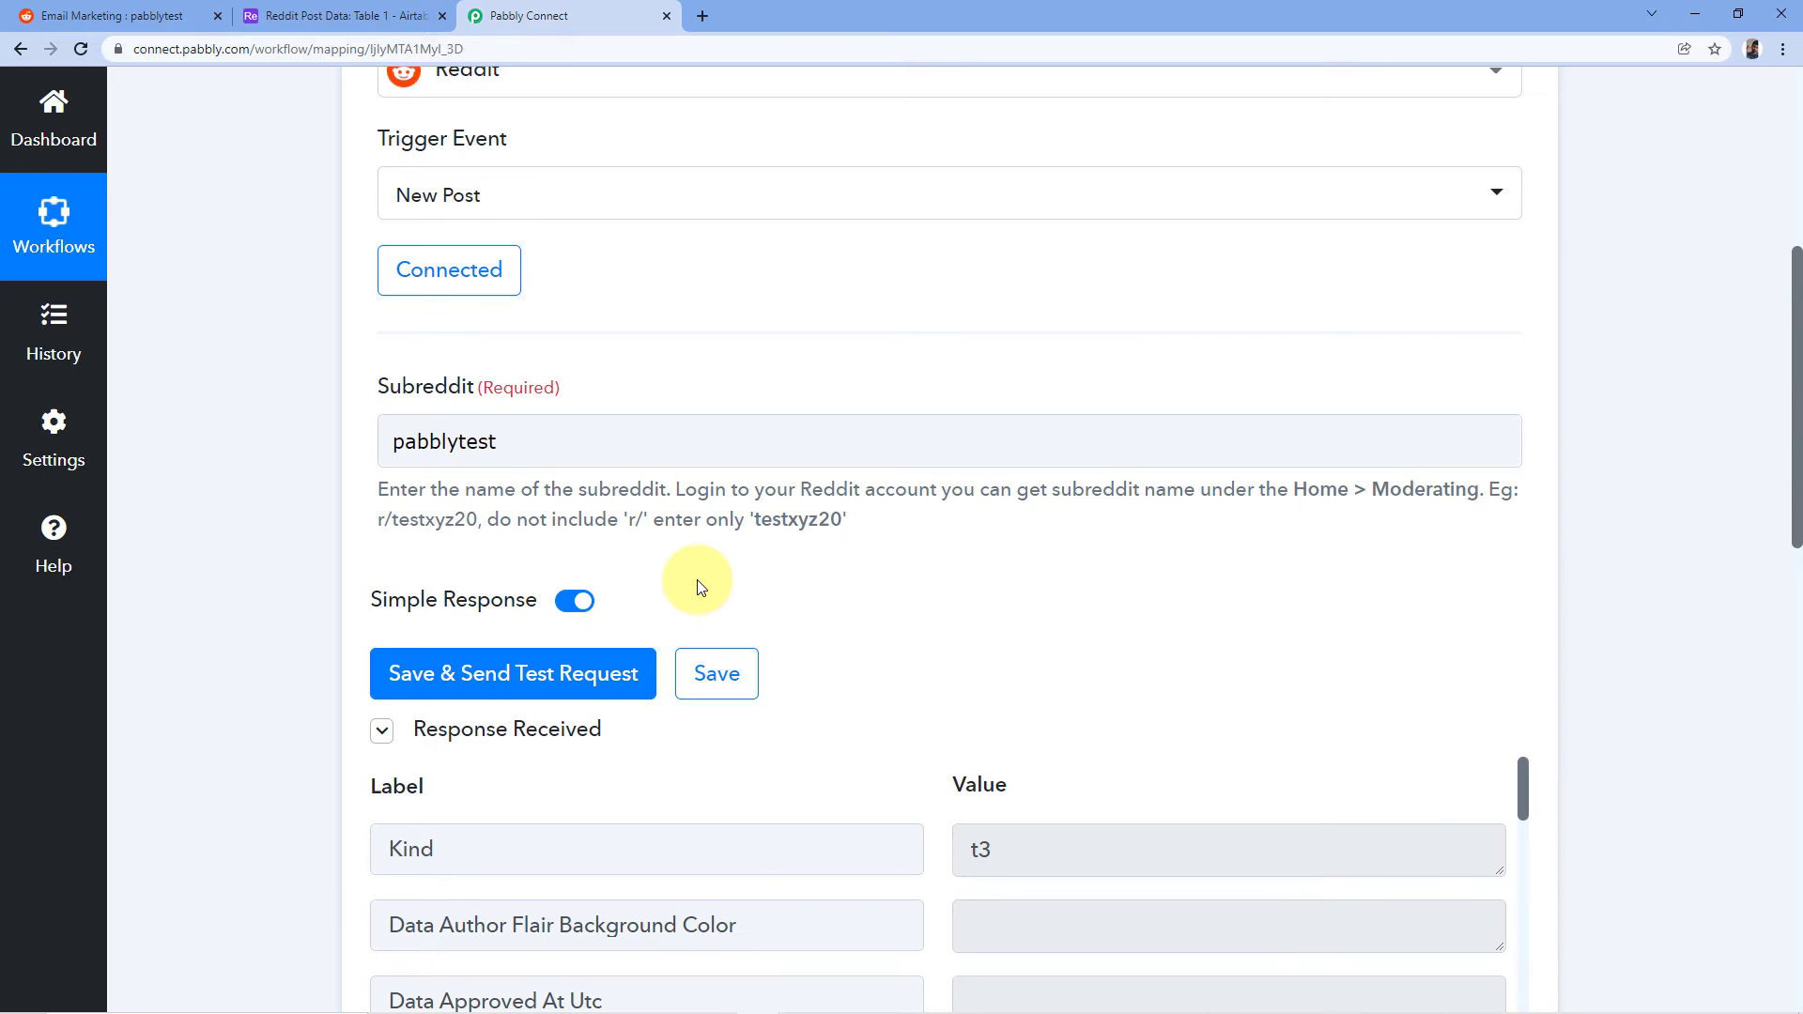
Step: Find Data Title in the trigger's received response and compare it with the published Reddit post
scroll(697, 578, down, 1)
scroll(841, 503, down, 4)
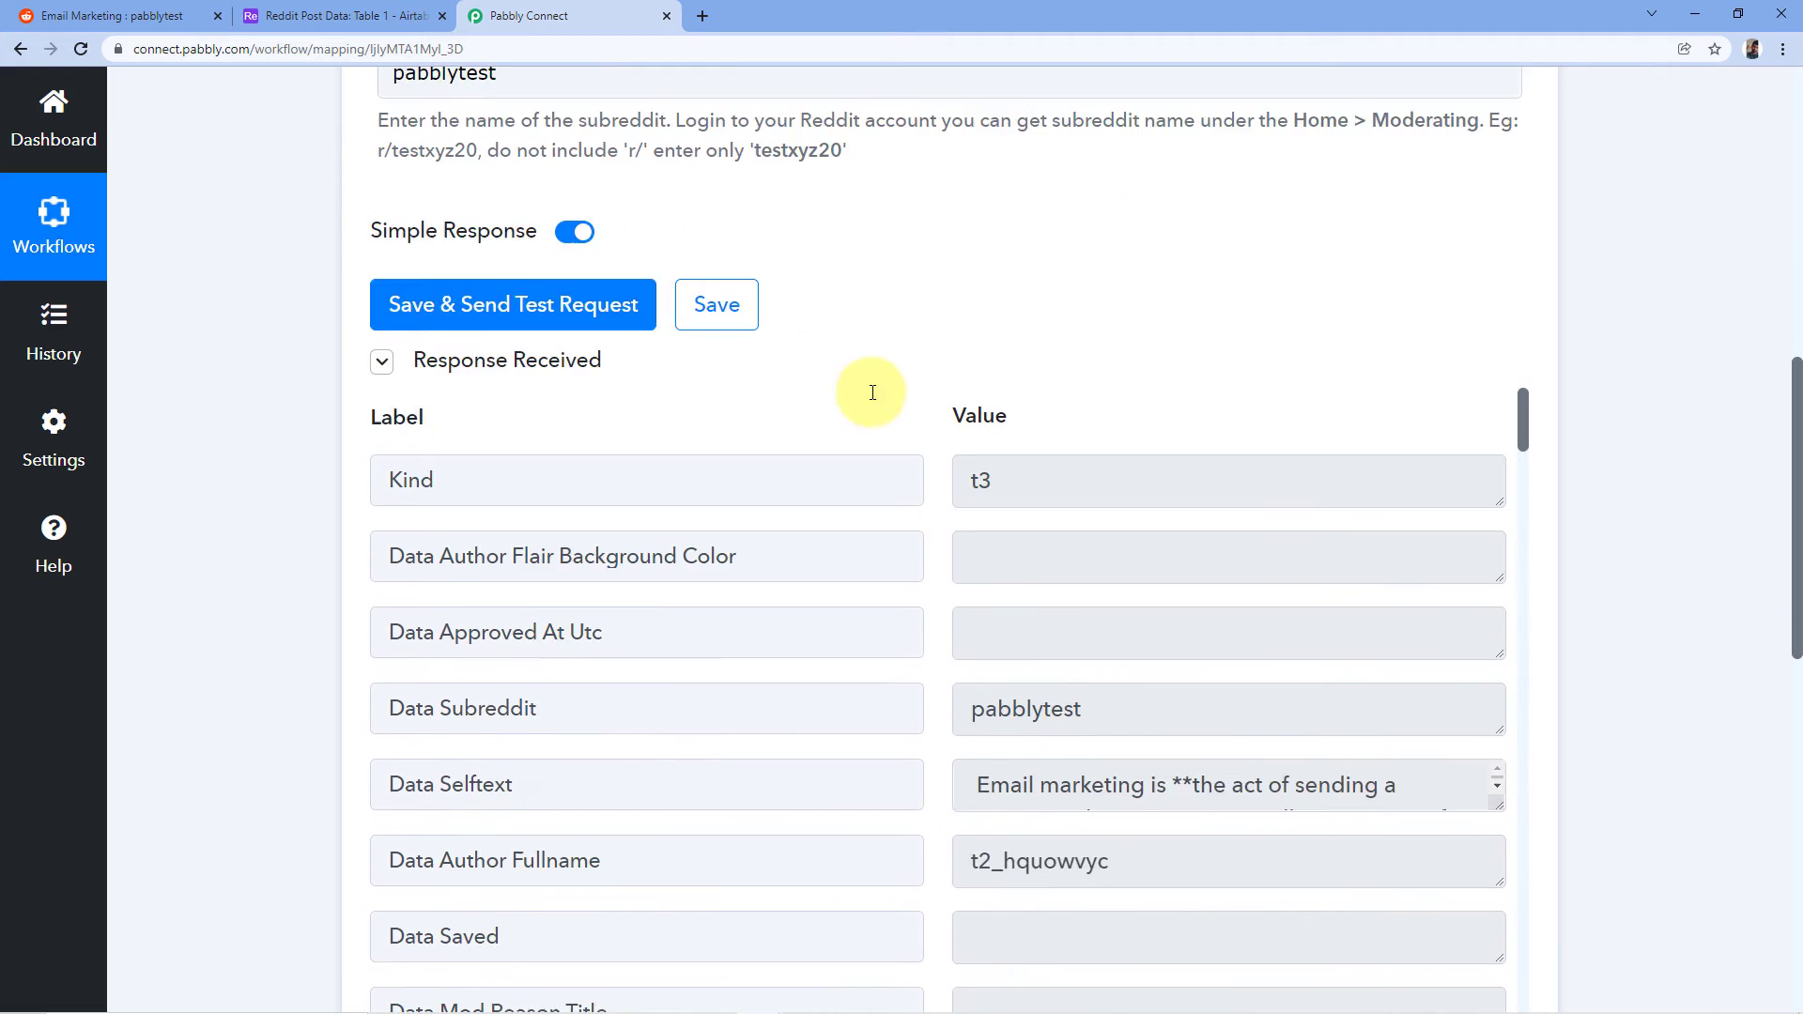
scroll(883, 331, down, 4)
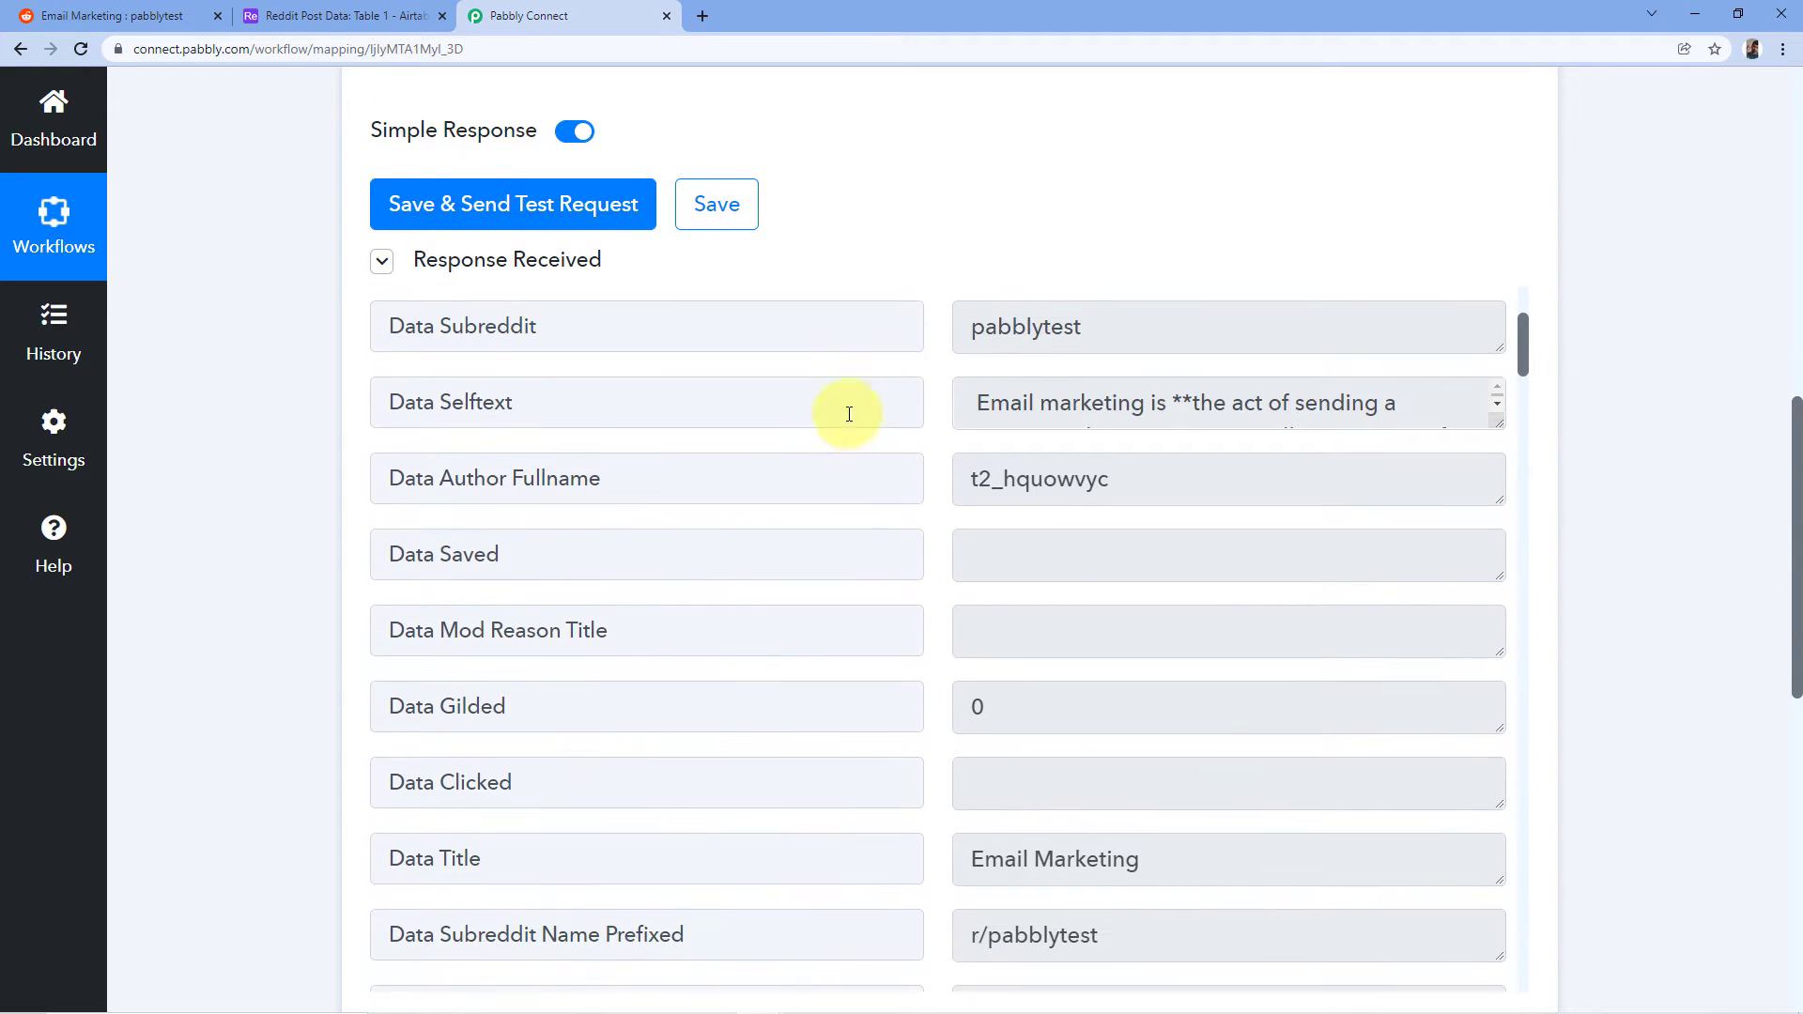
scroll(857, 414, down, 2)
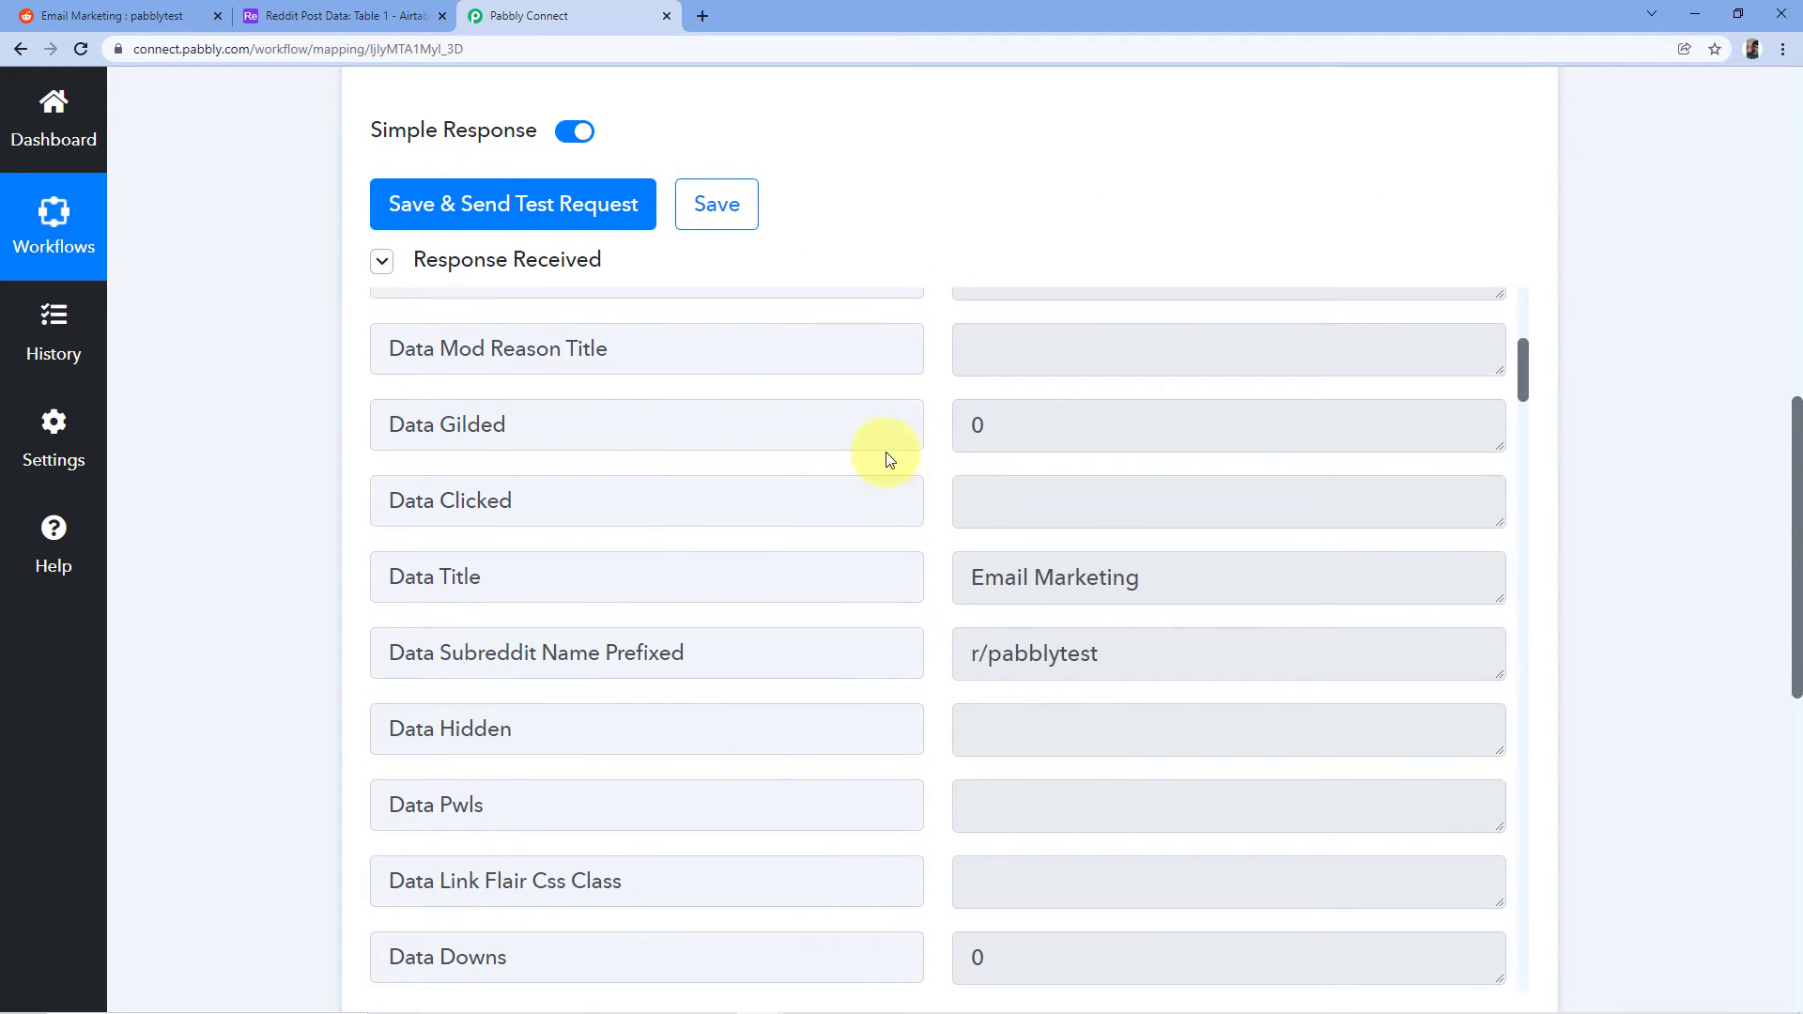
drag(1158, 583, 959, 600)
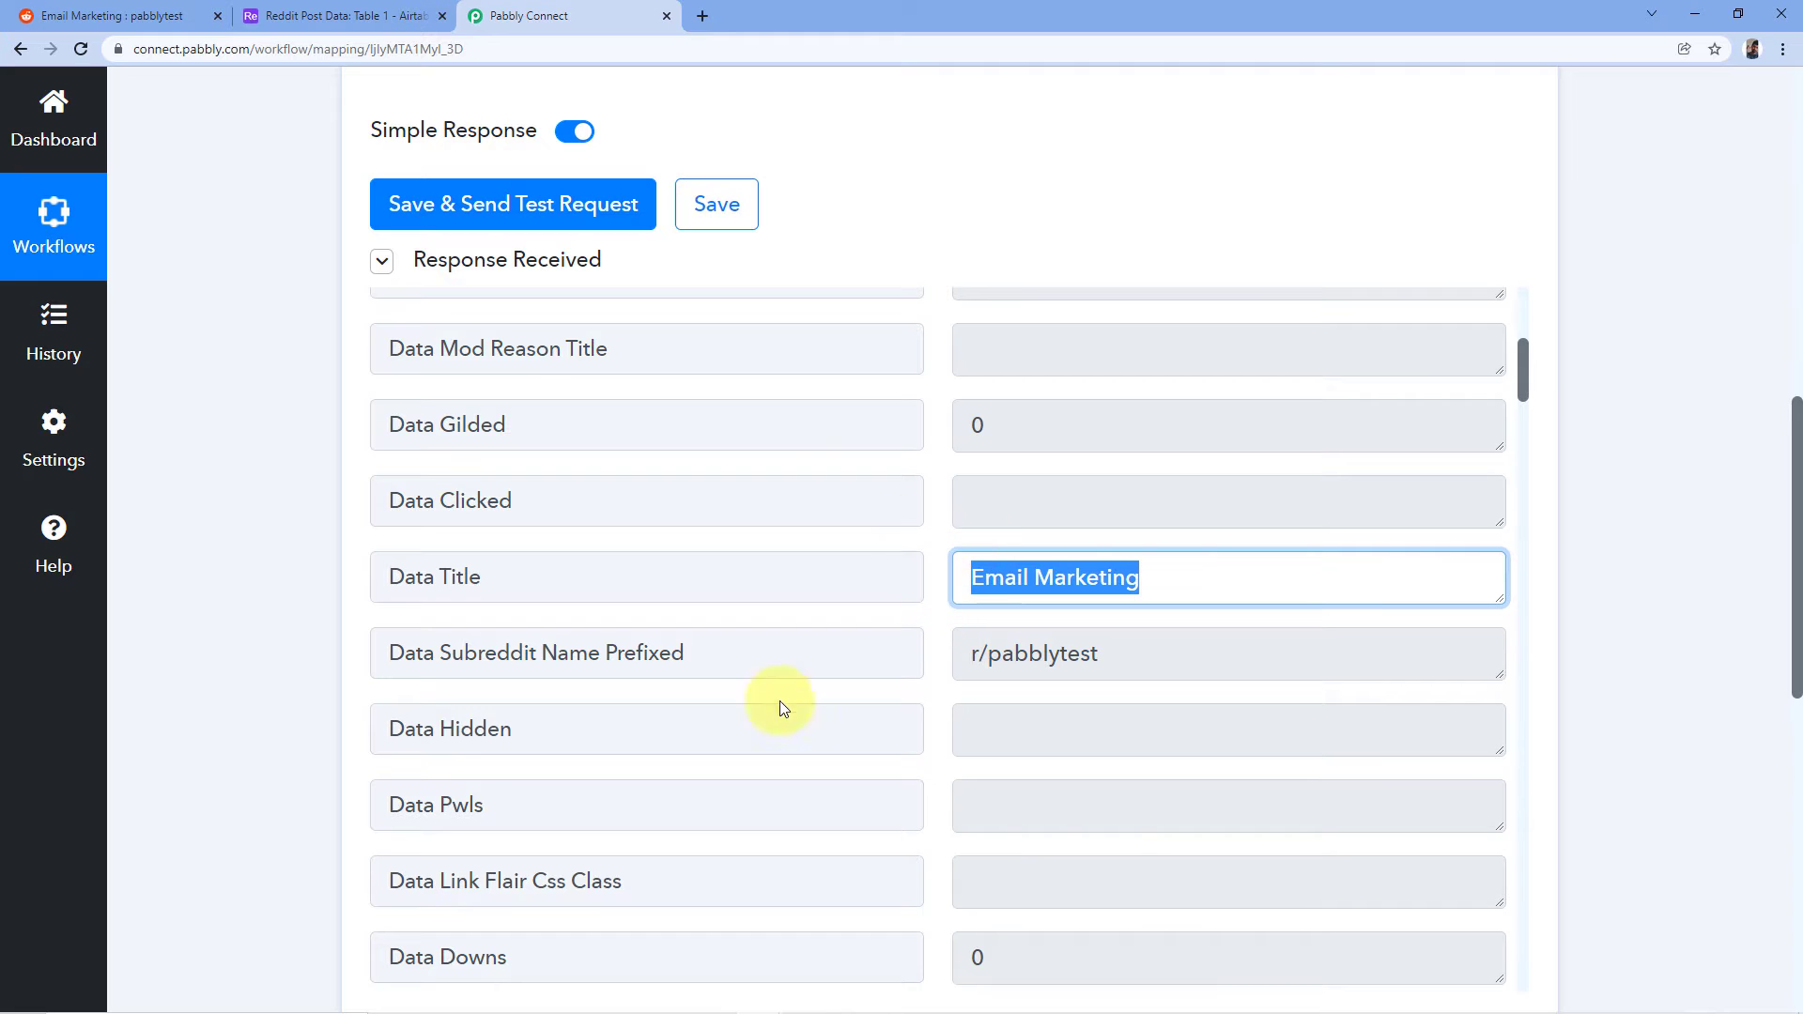
click(112, 15)
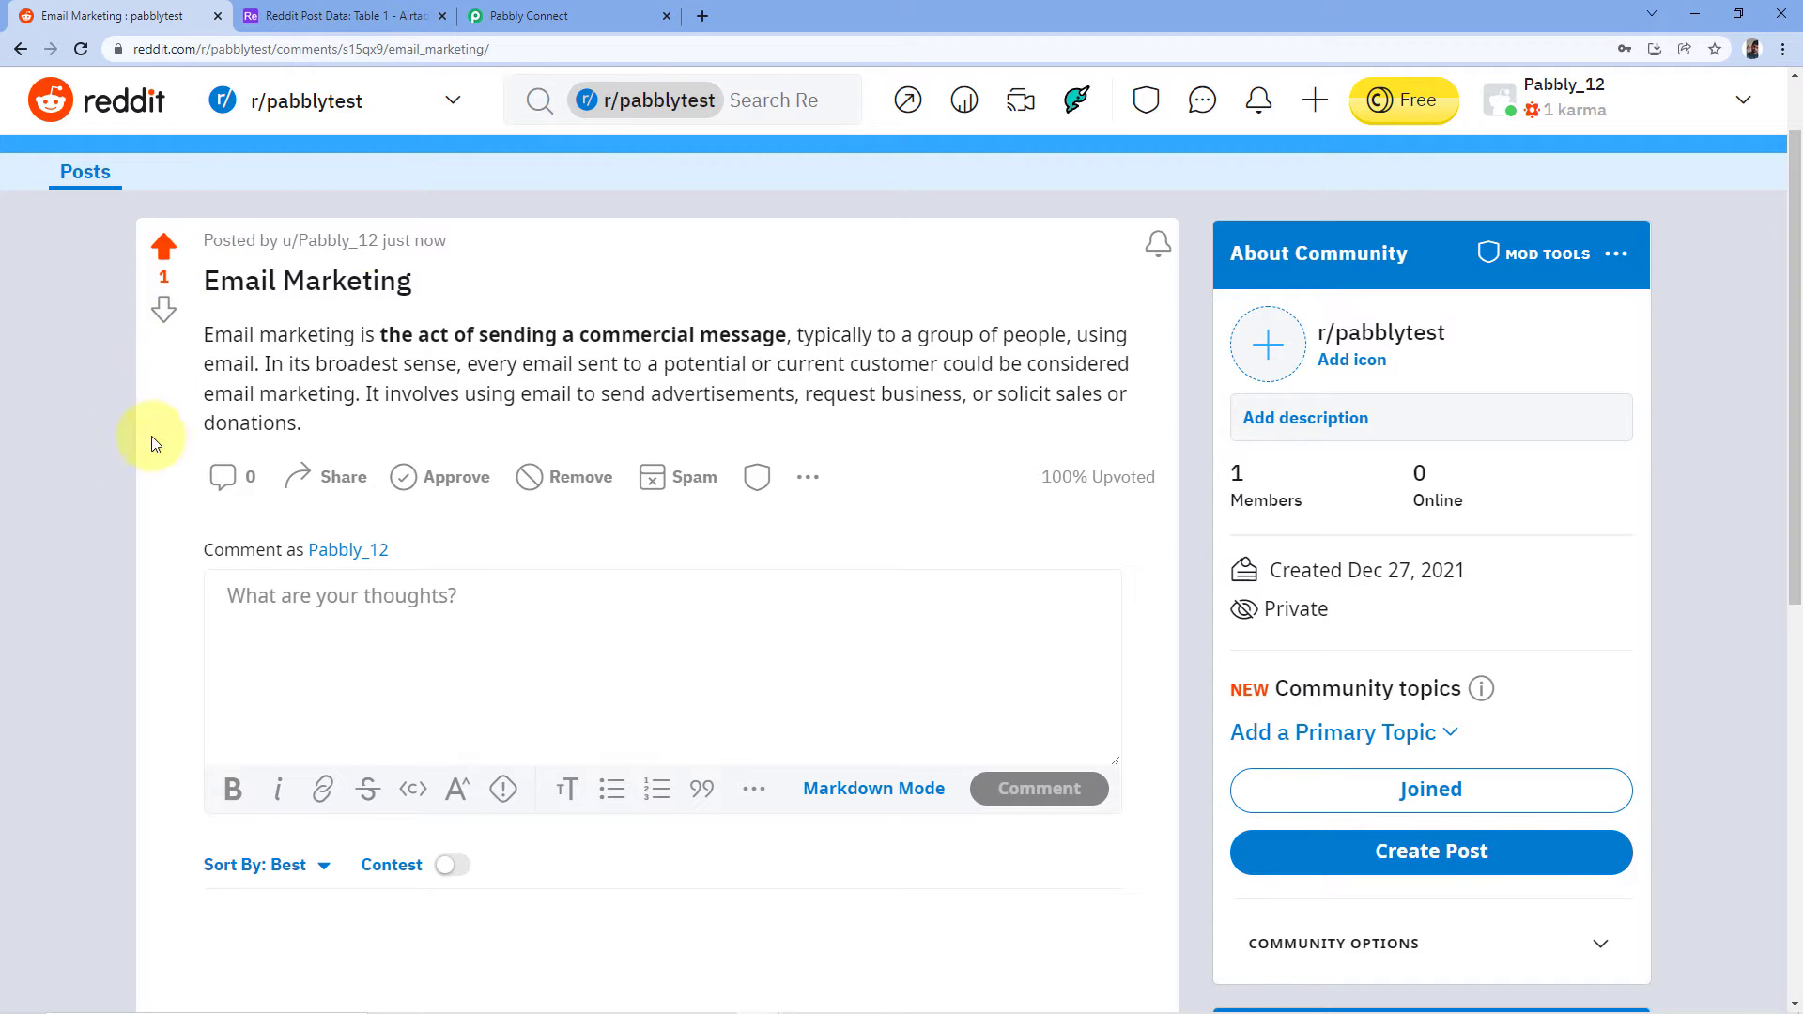
click(602, 11)
scroll(842, 410, down, 2)
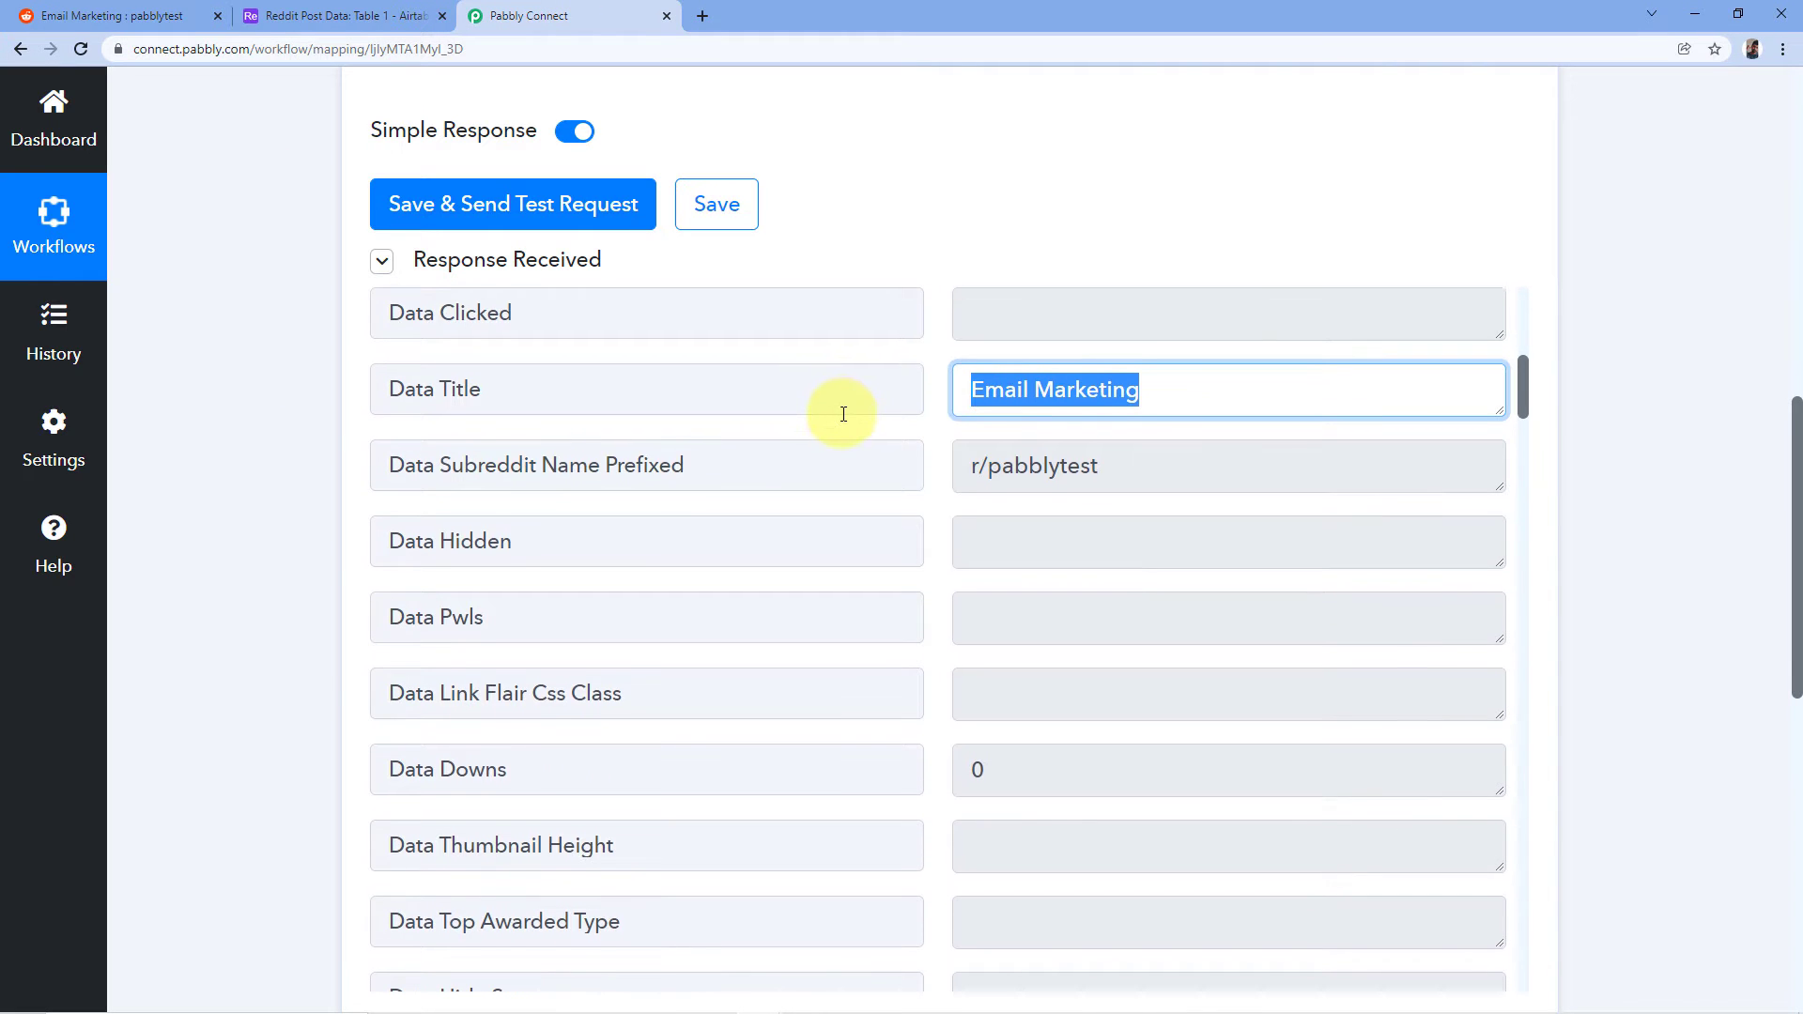
Step: Enlarge the Data Selftext value box in the response and select its whole text to check the post's content
scroll(844, 415, up, 2)
scroll(843, 415, up, 5)
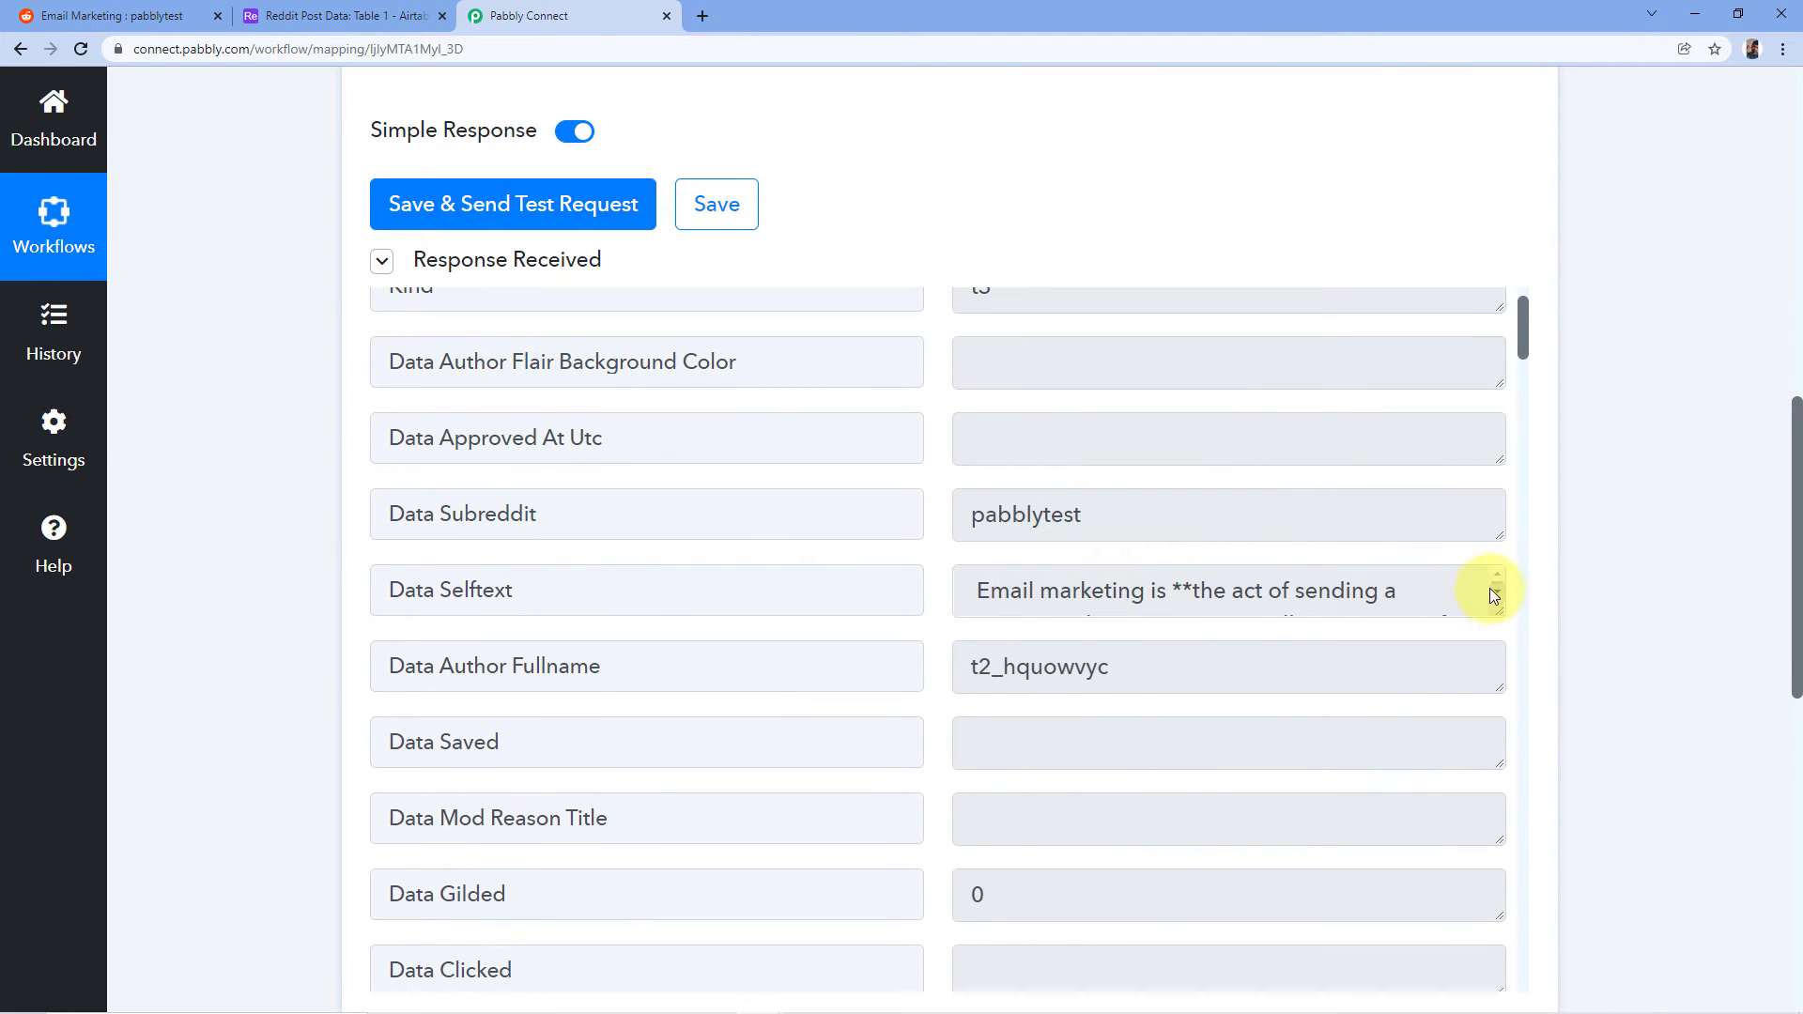
drag(1498, 613, 1509, 850)
scroll(1051, 586, up, 1)
scroll(1019, 604, down, 2)
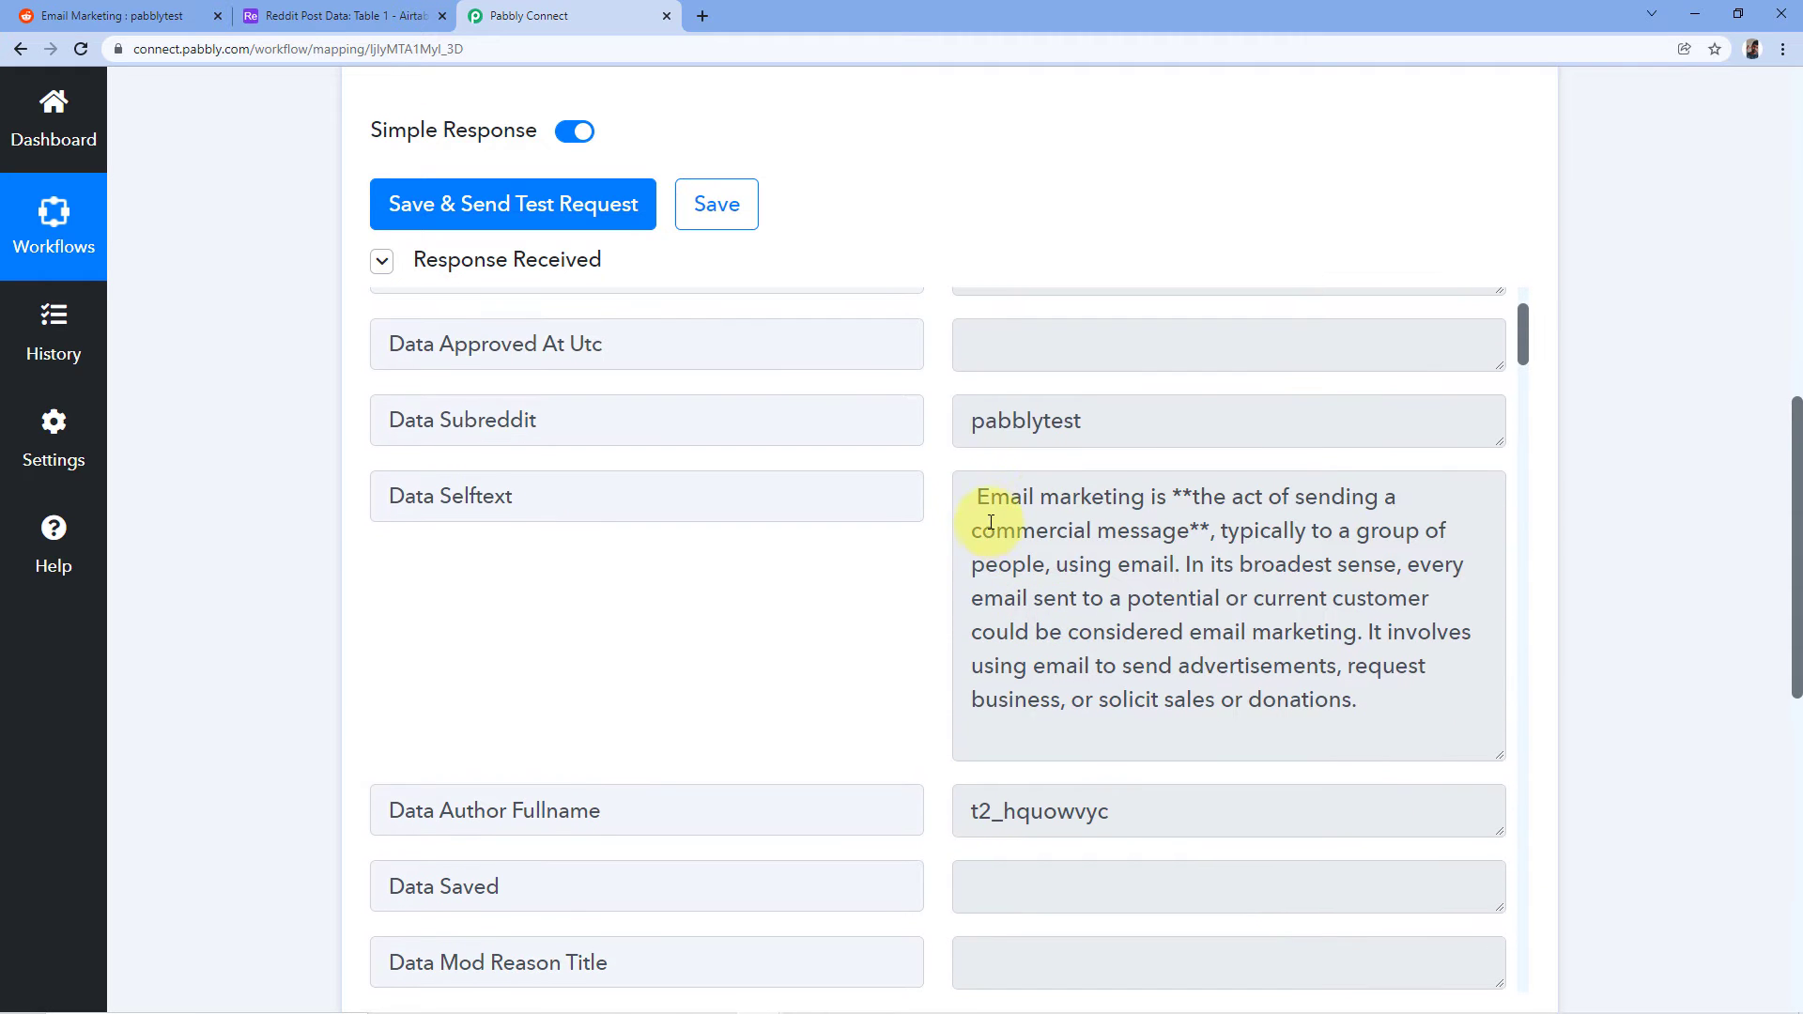
drag(977, 496, 1388, 712)
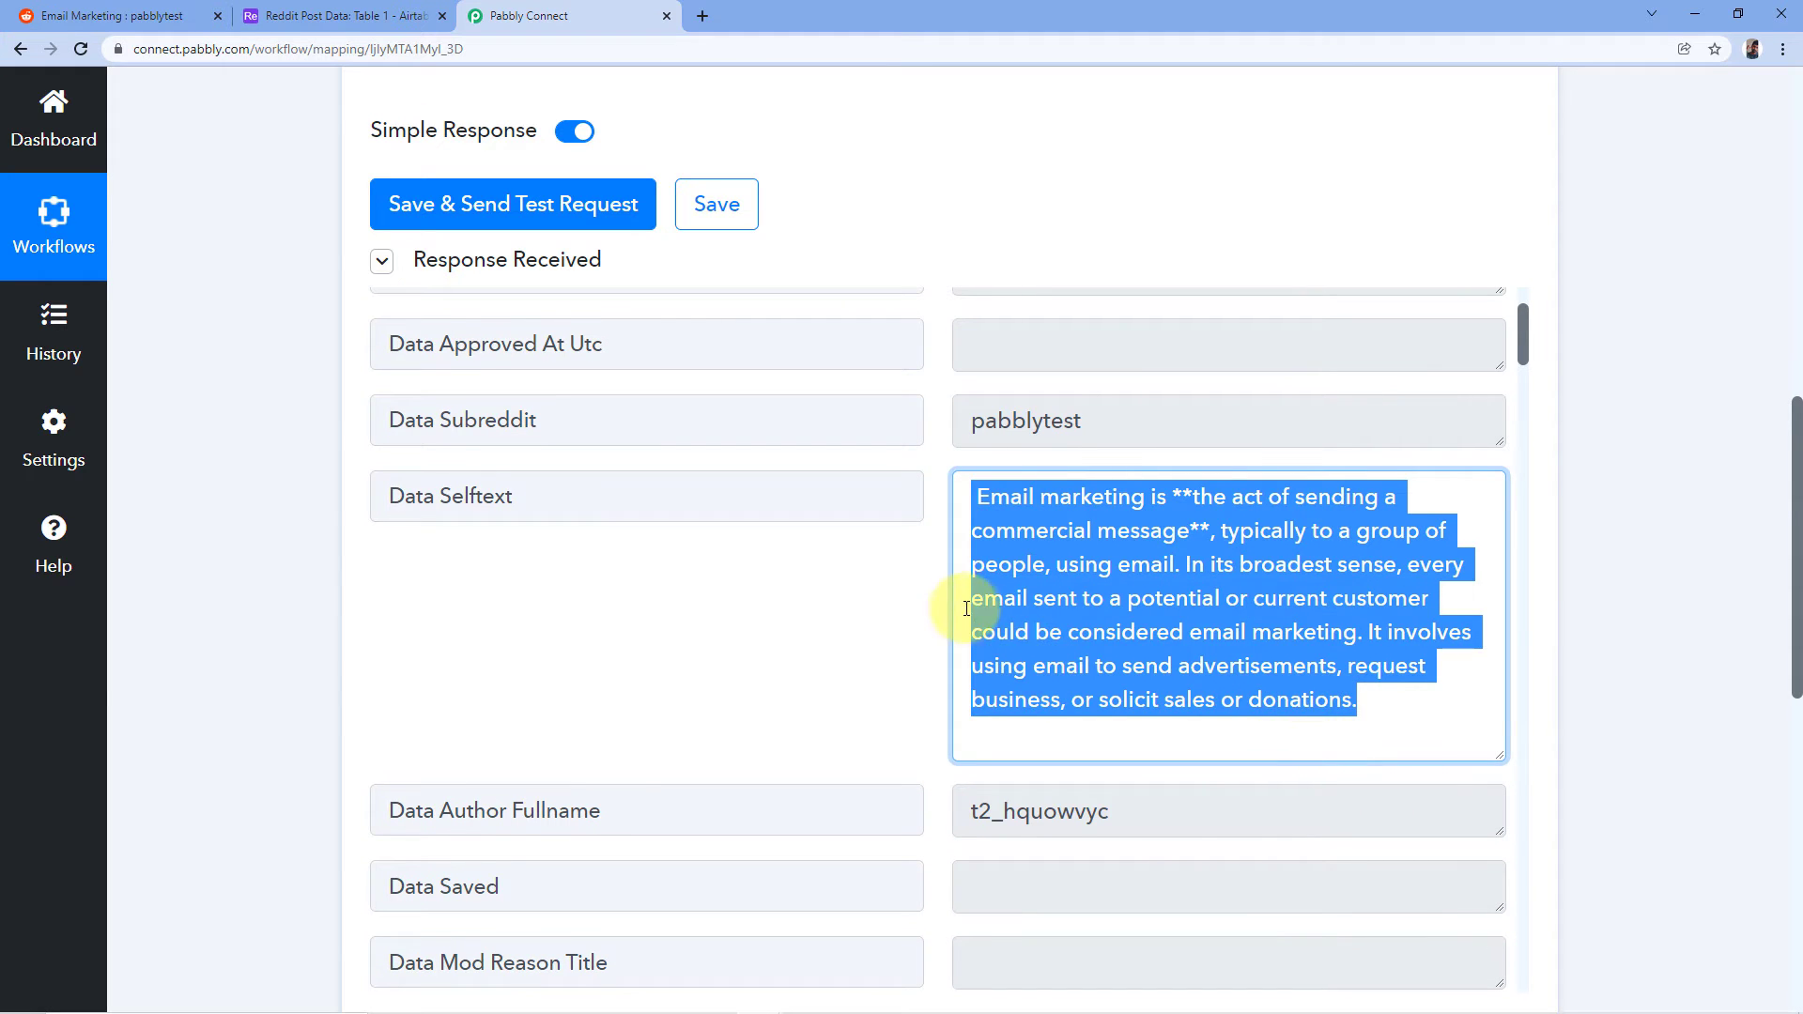
Step: Examine the Data Title and Data Subreddit Name Prefixed values in the received response
scroll(887, 590, down, 2)
scroll(1038, 610, down, 5)
drag(1141, 540, 968, 532)
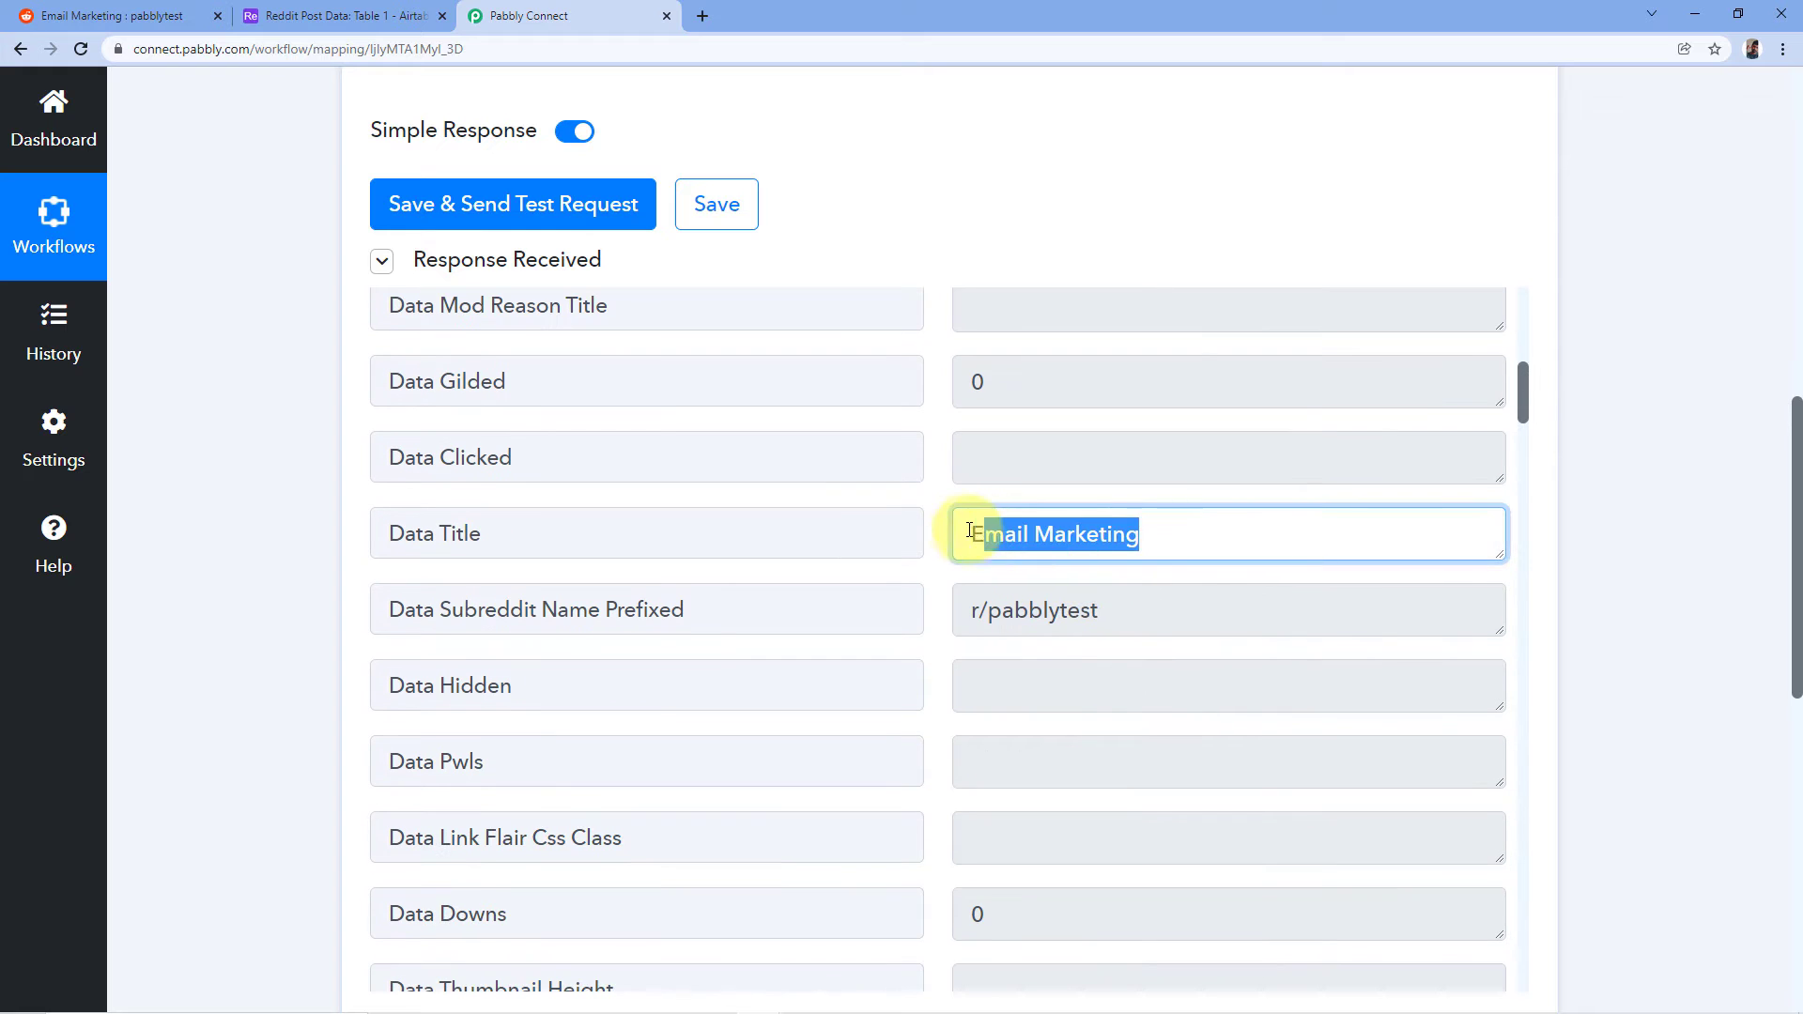
drag(1189, 609, 934, 604)
click(934, 576)
Step: Review the remaining fields of the received response, including Data Author, Data Permalink, Data Url and Data Created Utc
scroll(934, 503, down, 5)
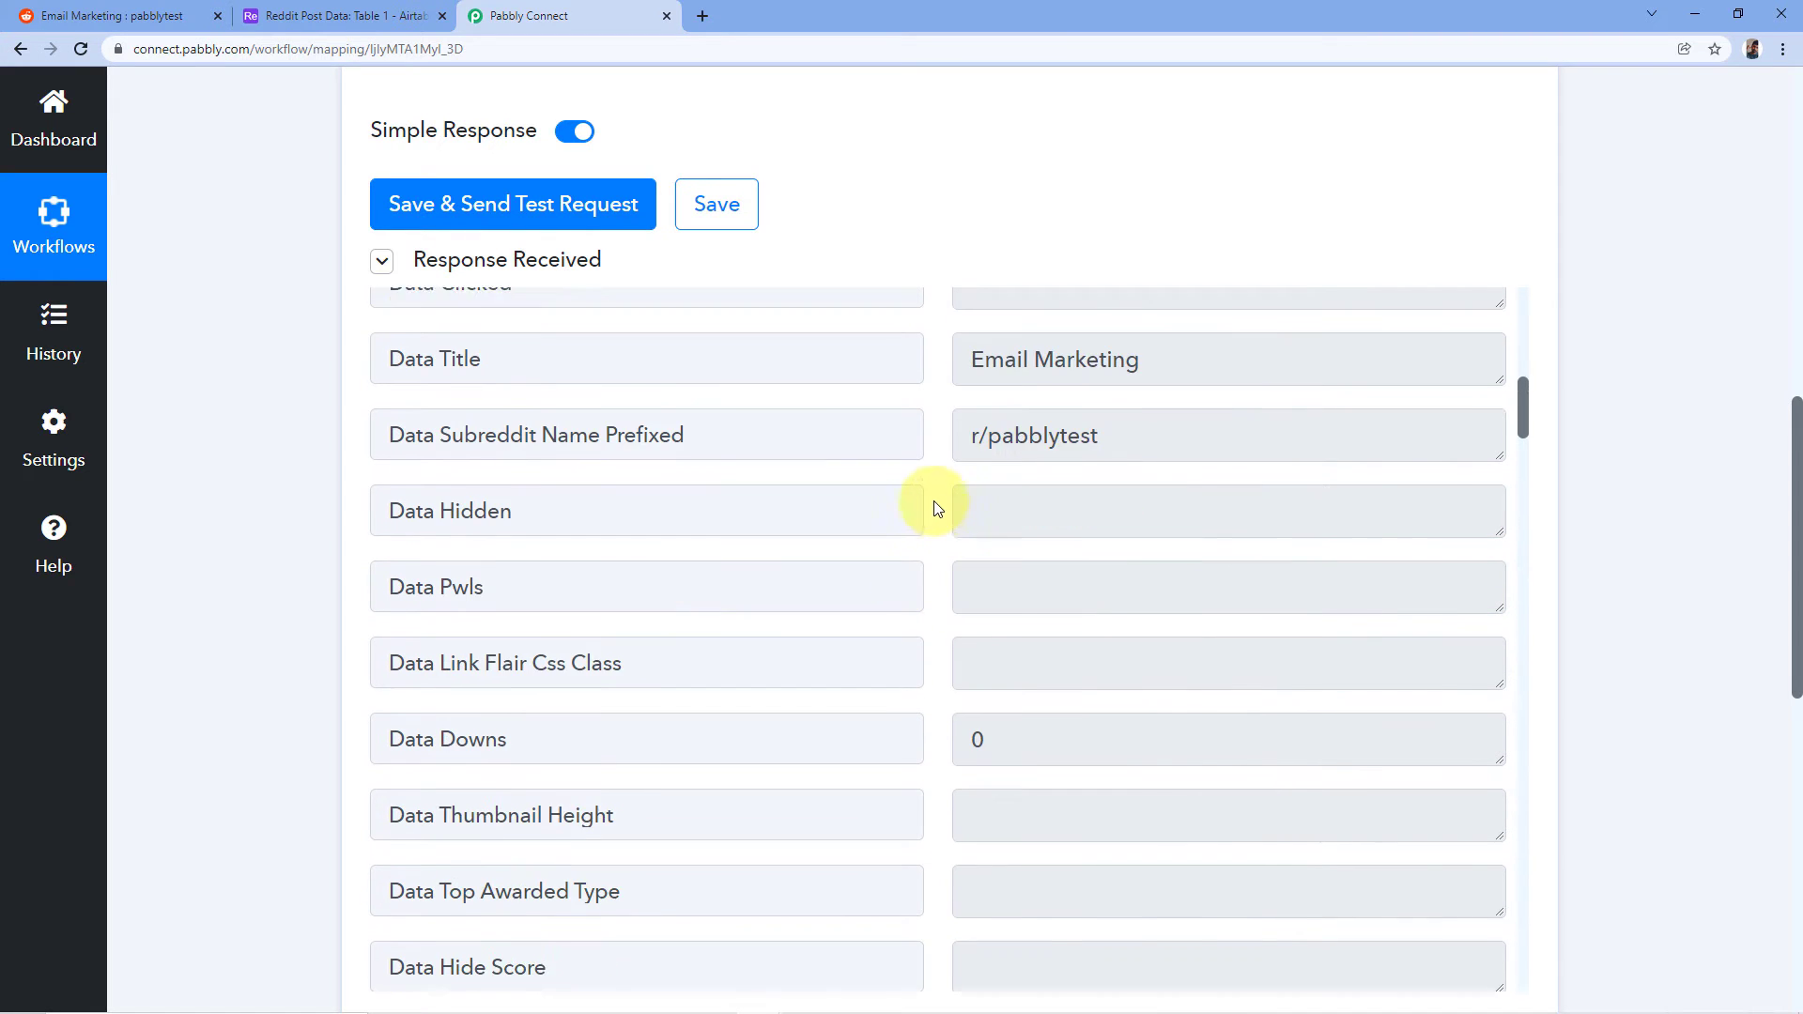
scroll(935, 498, down, 14)
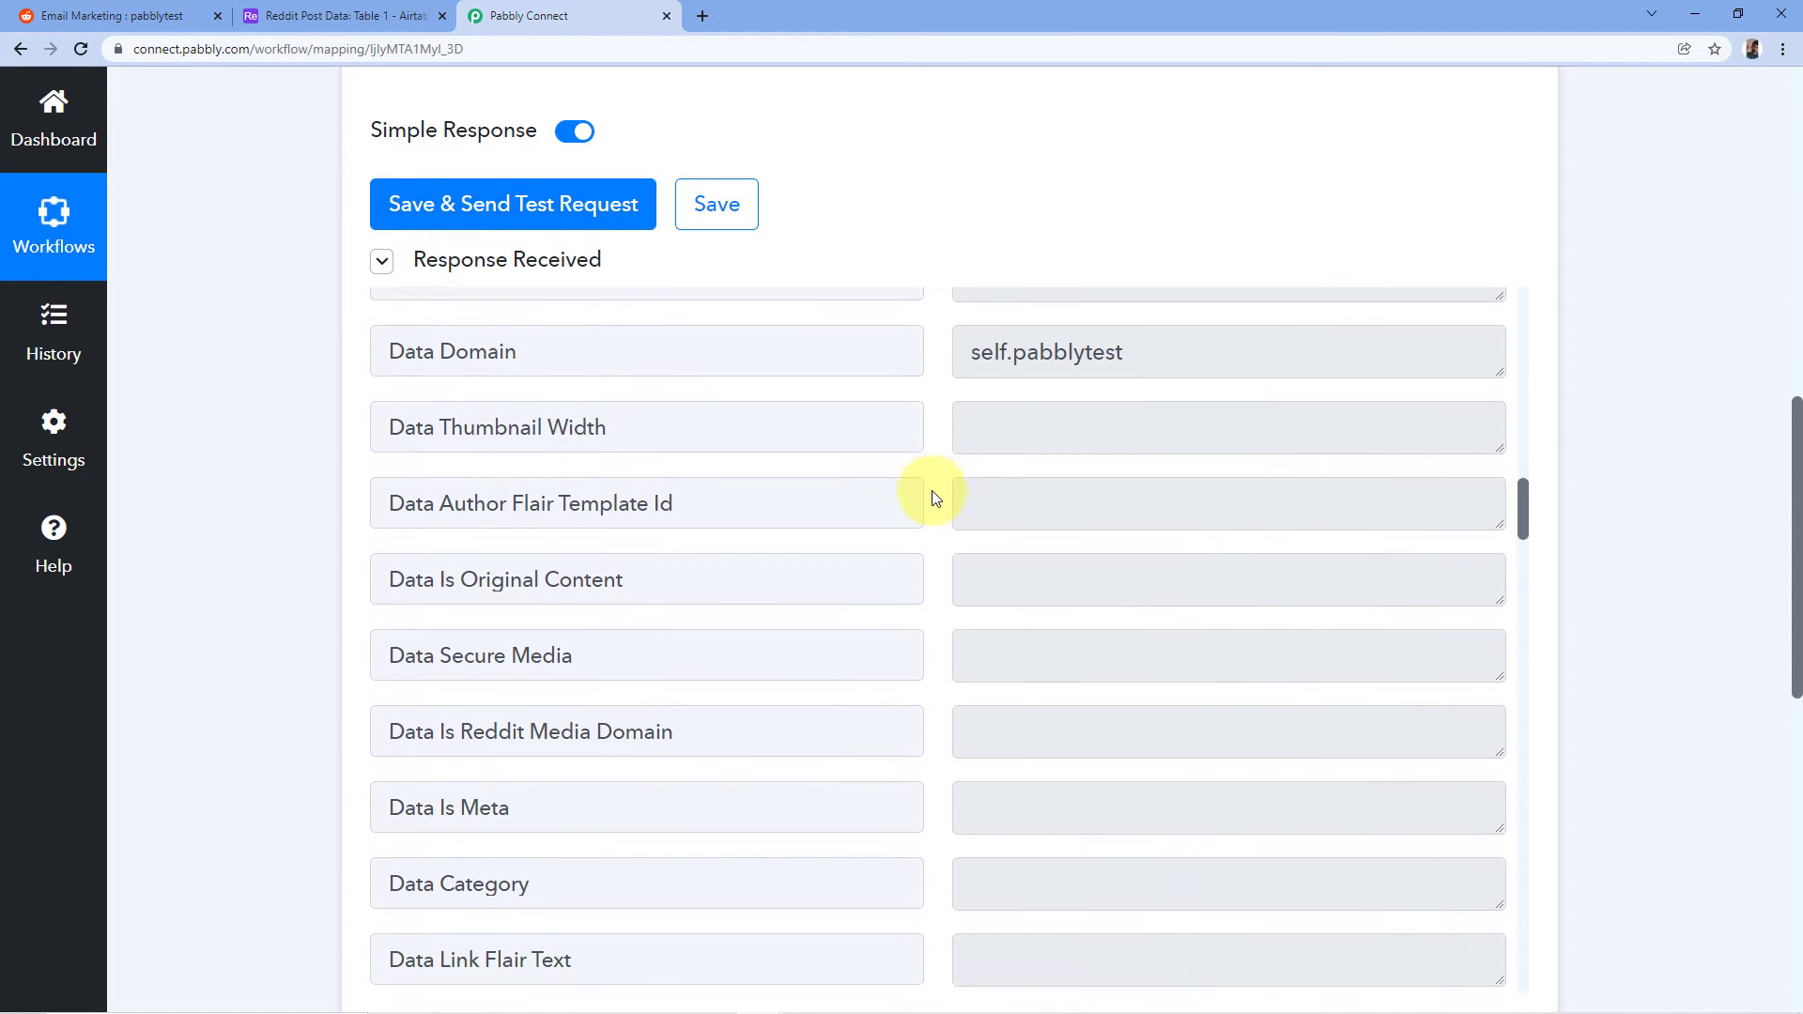
scroll(936, 498, down, 12)
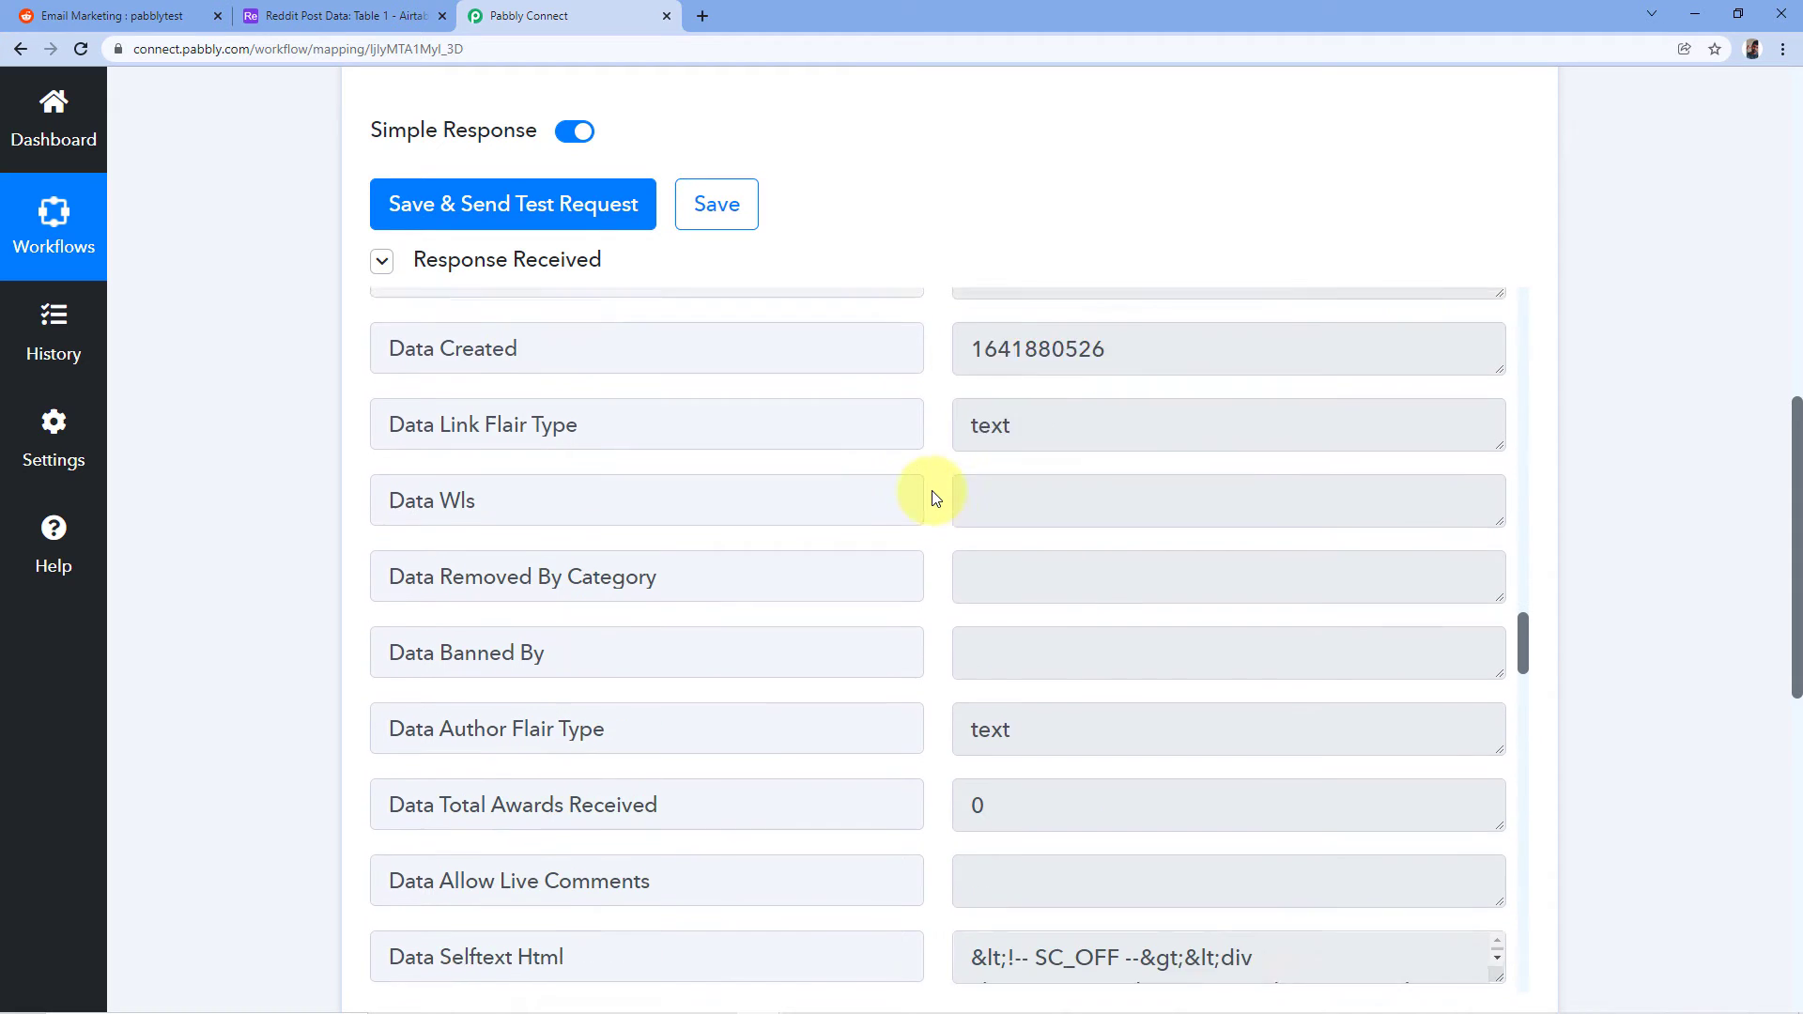
scroll(943, 457, down, 9)
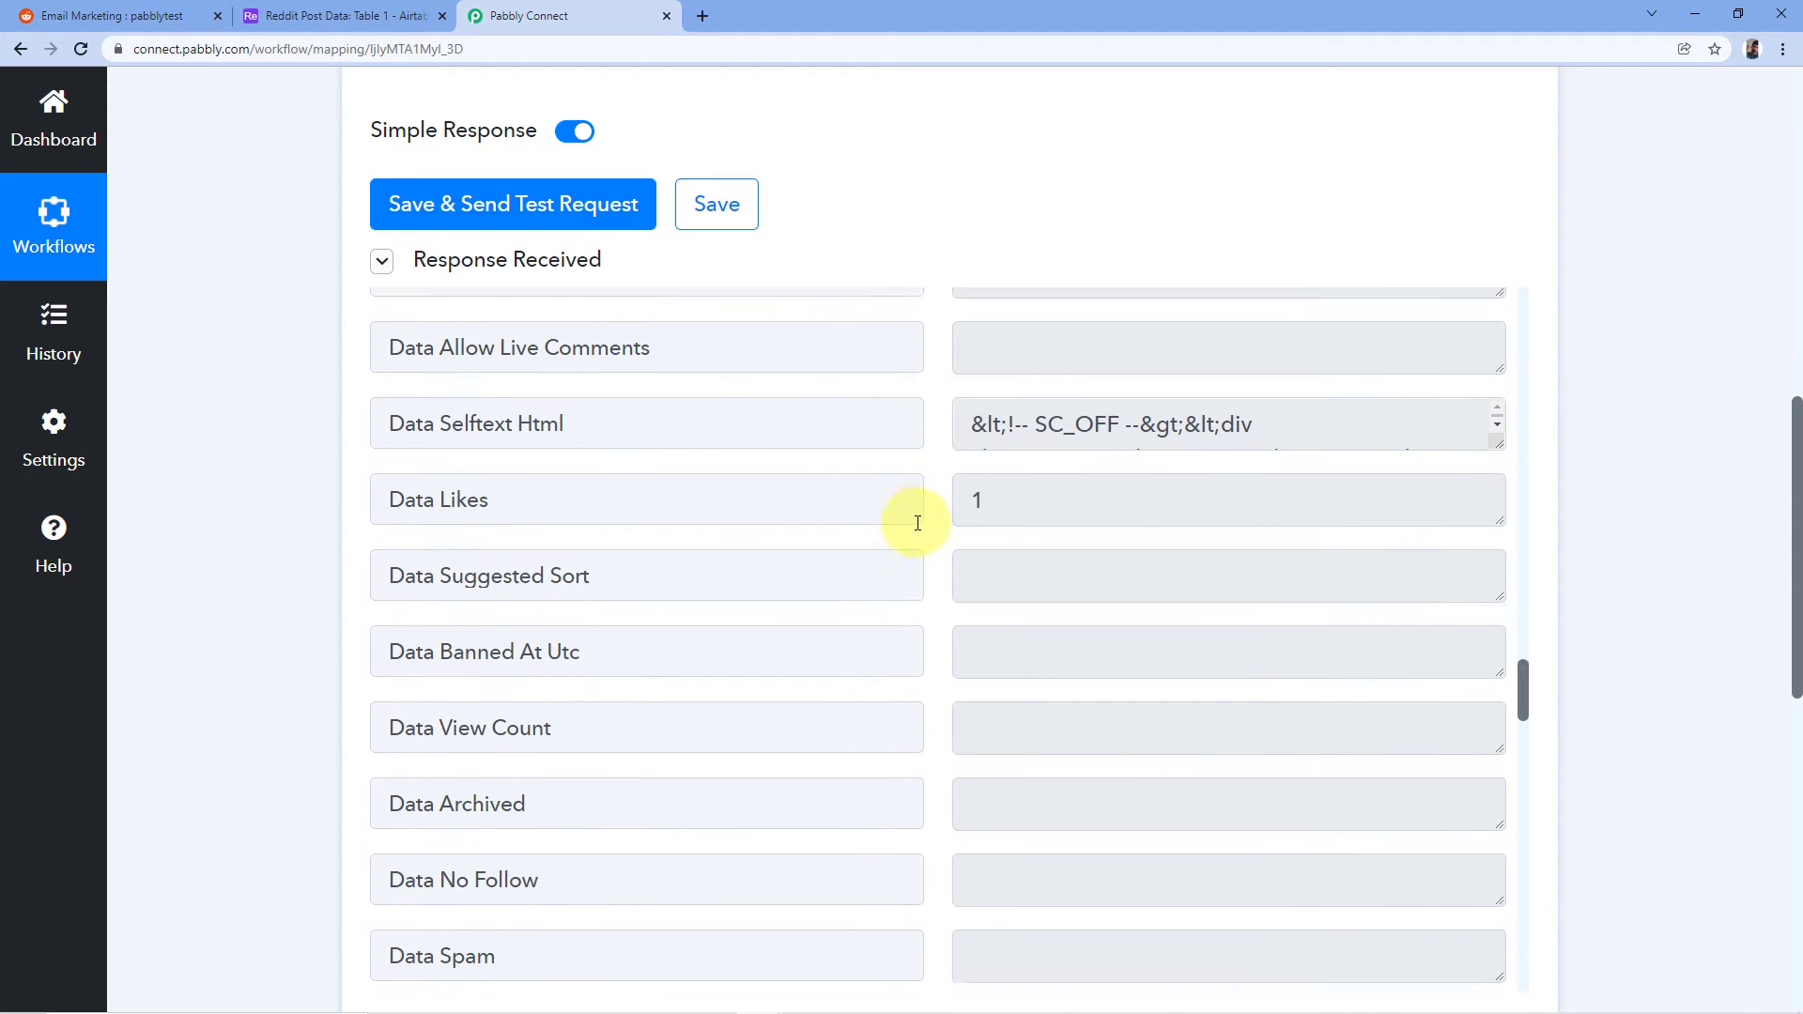
scroll(918, 523, down, 11)
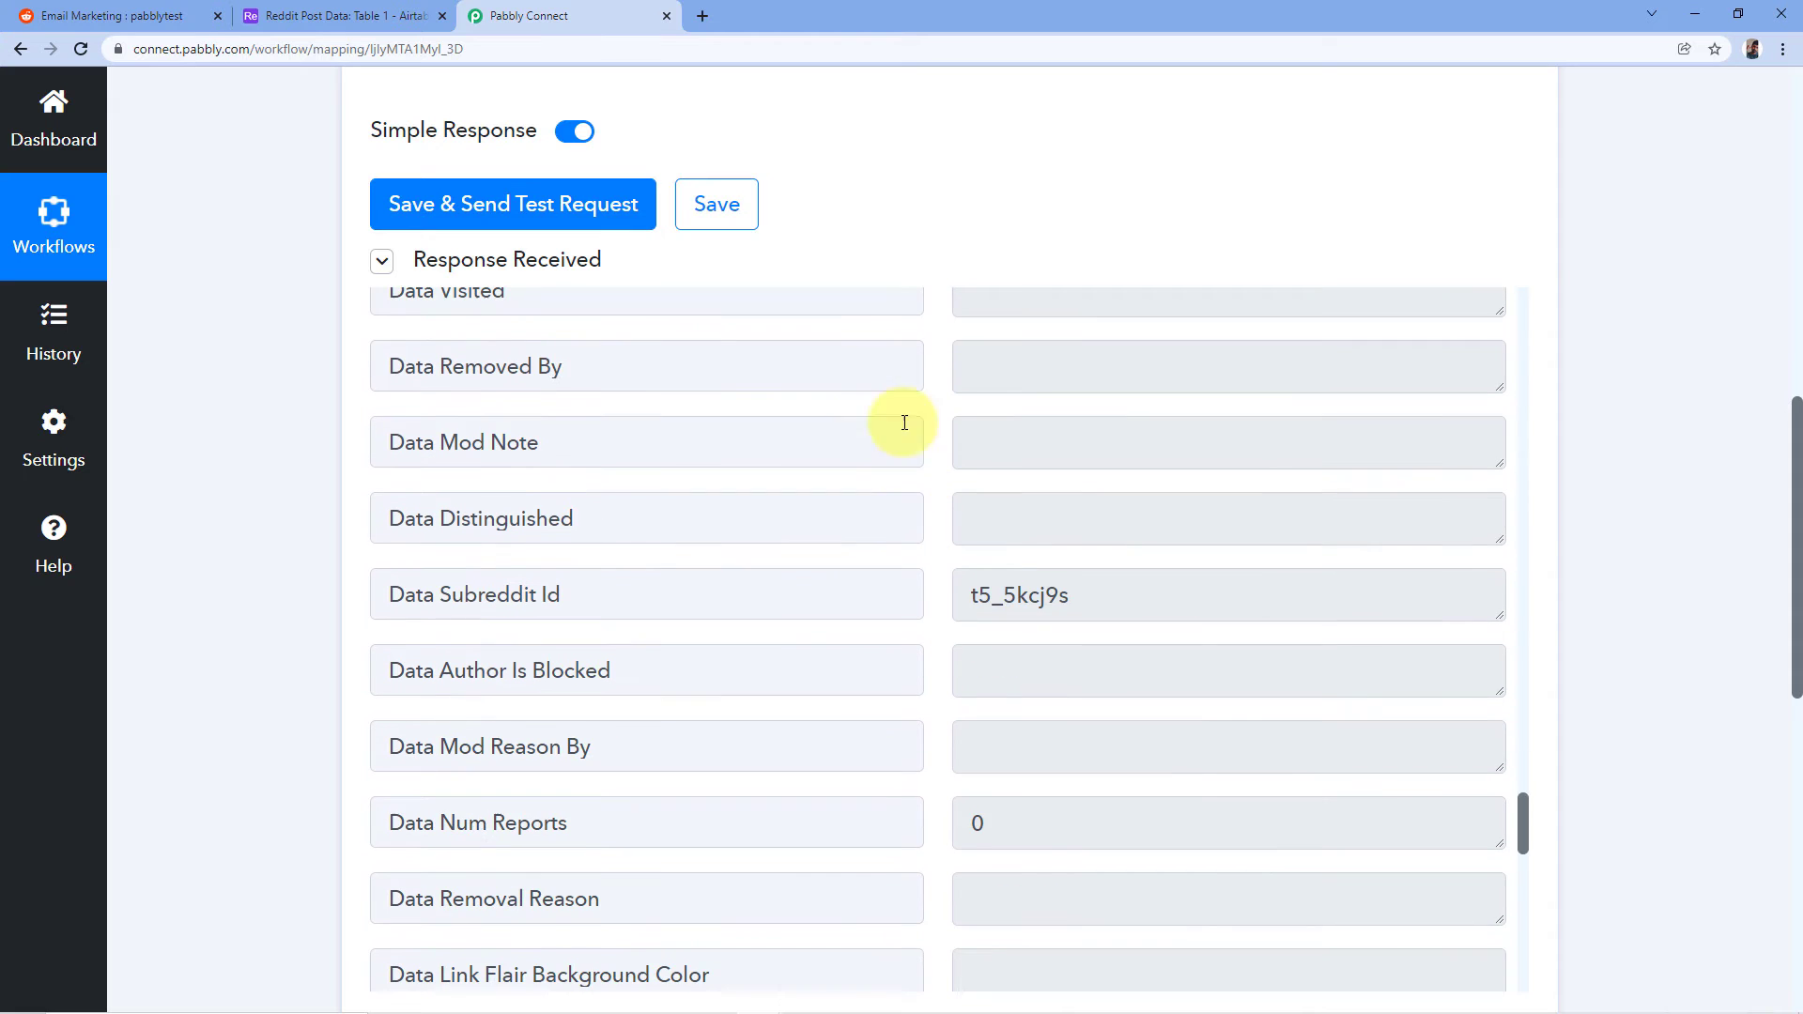
scroll(245, 479, down, 4)
scroll(563, 230, down, 7)
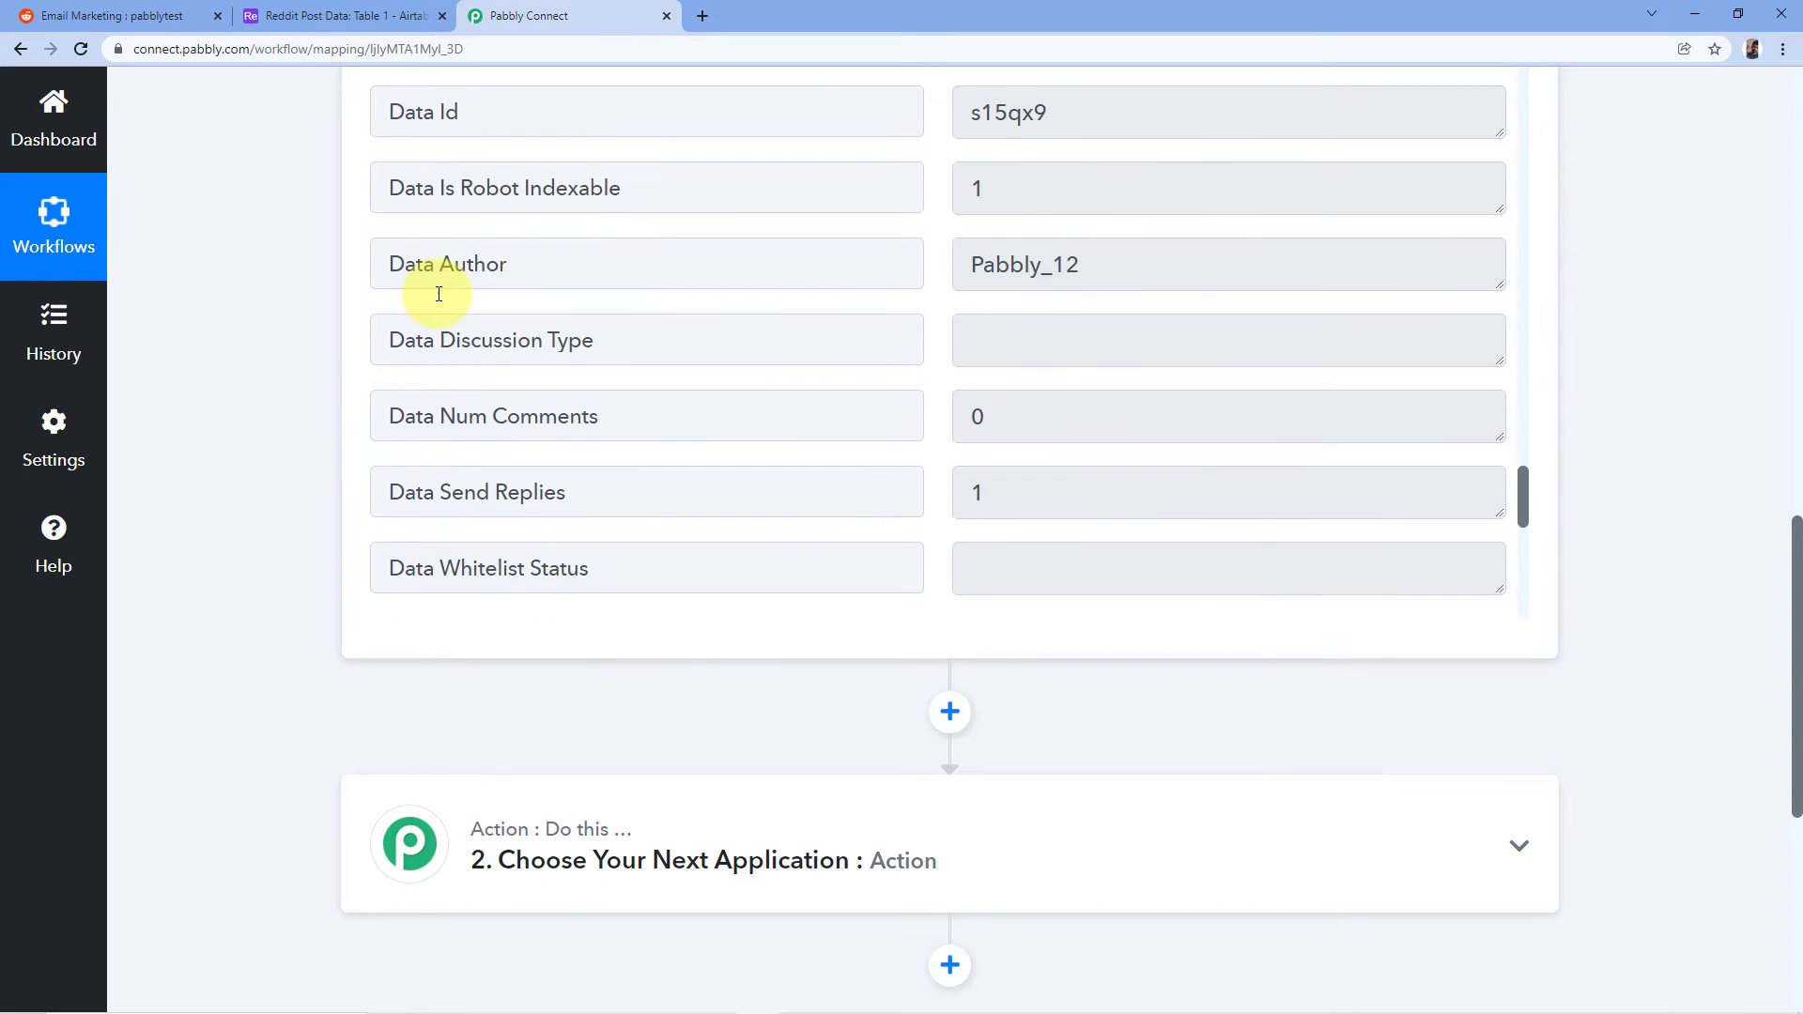
scroll(464, 279, down, 7)
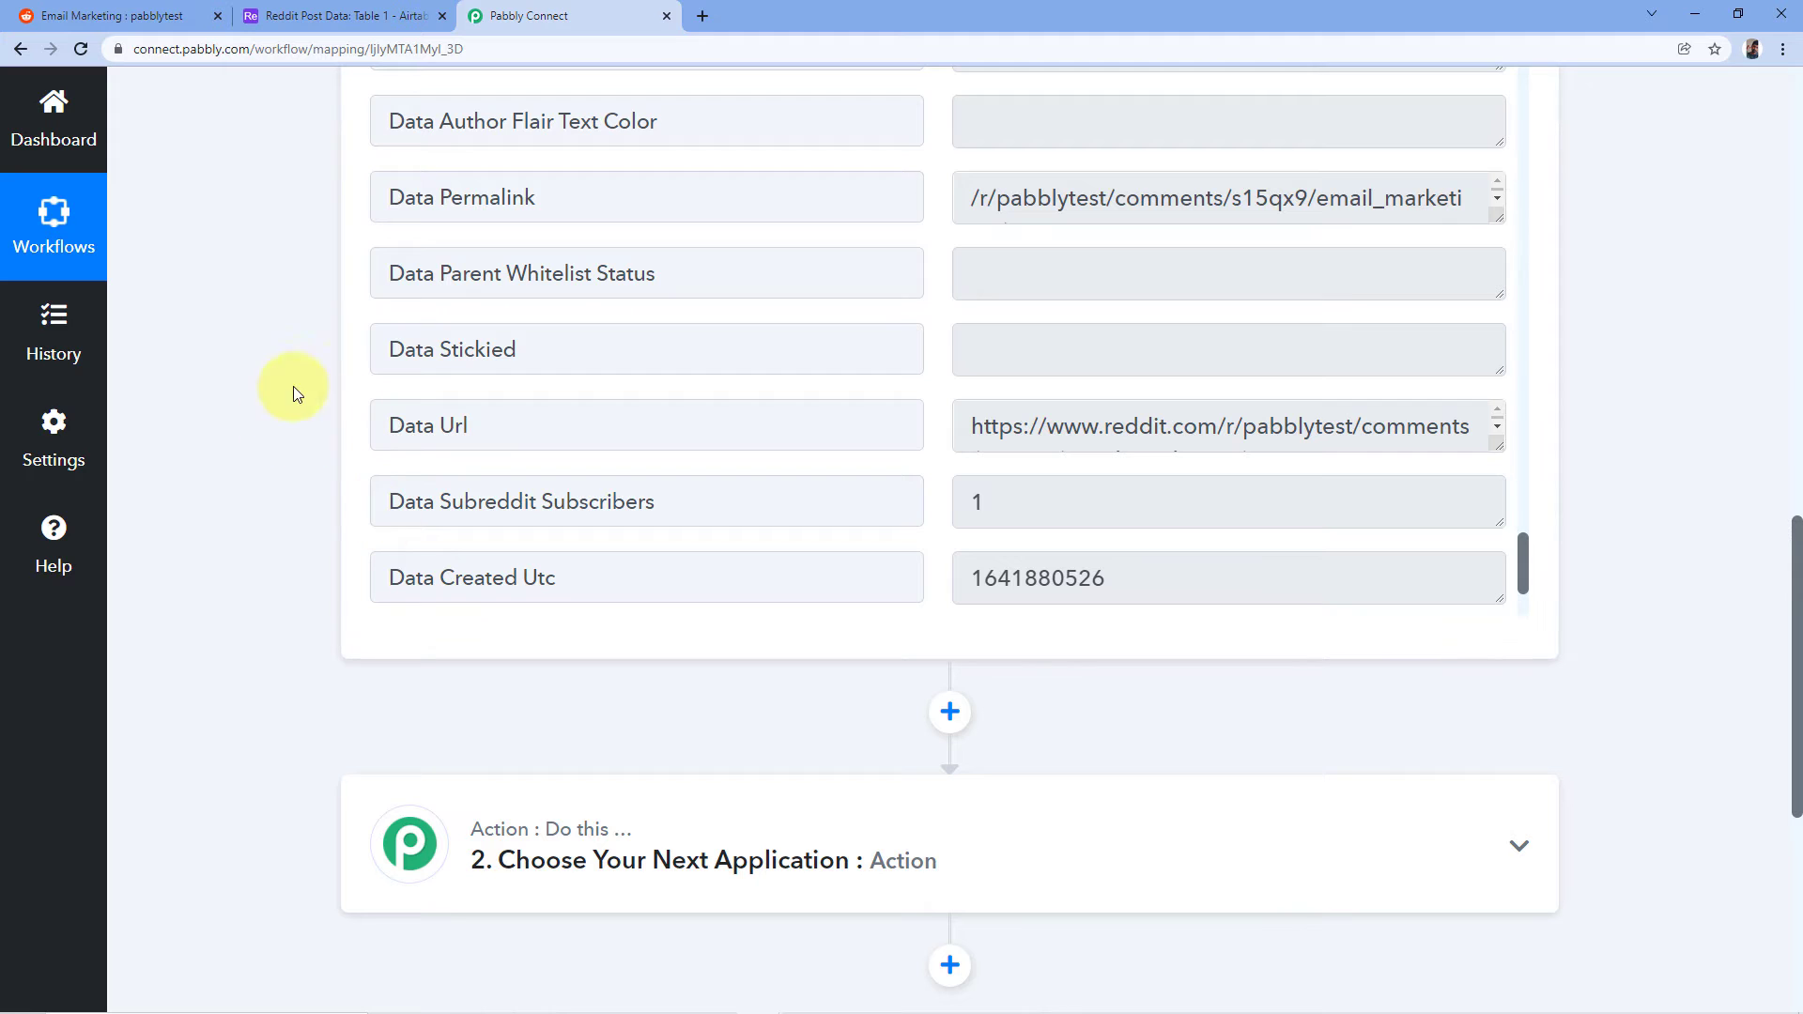
Step: Check the Reddit post and the columns of Airtable's Reddit Post Data table, and return to Pabbly Connect
click(143, 13)
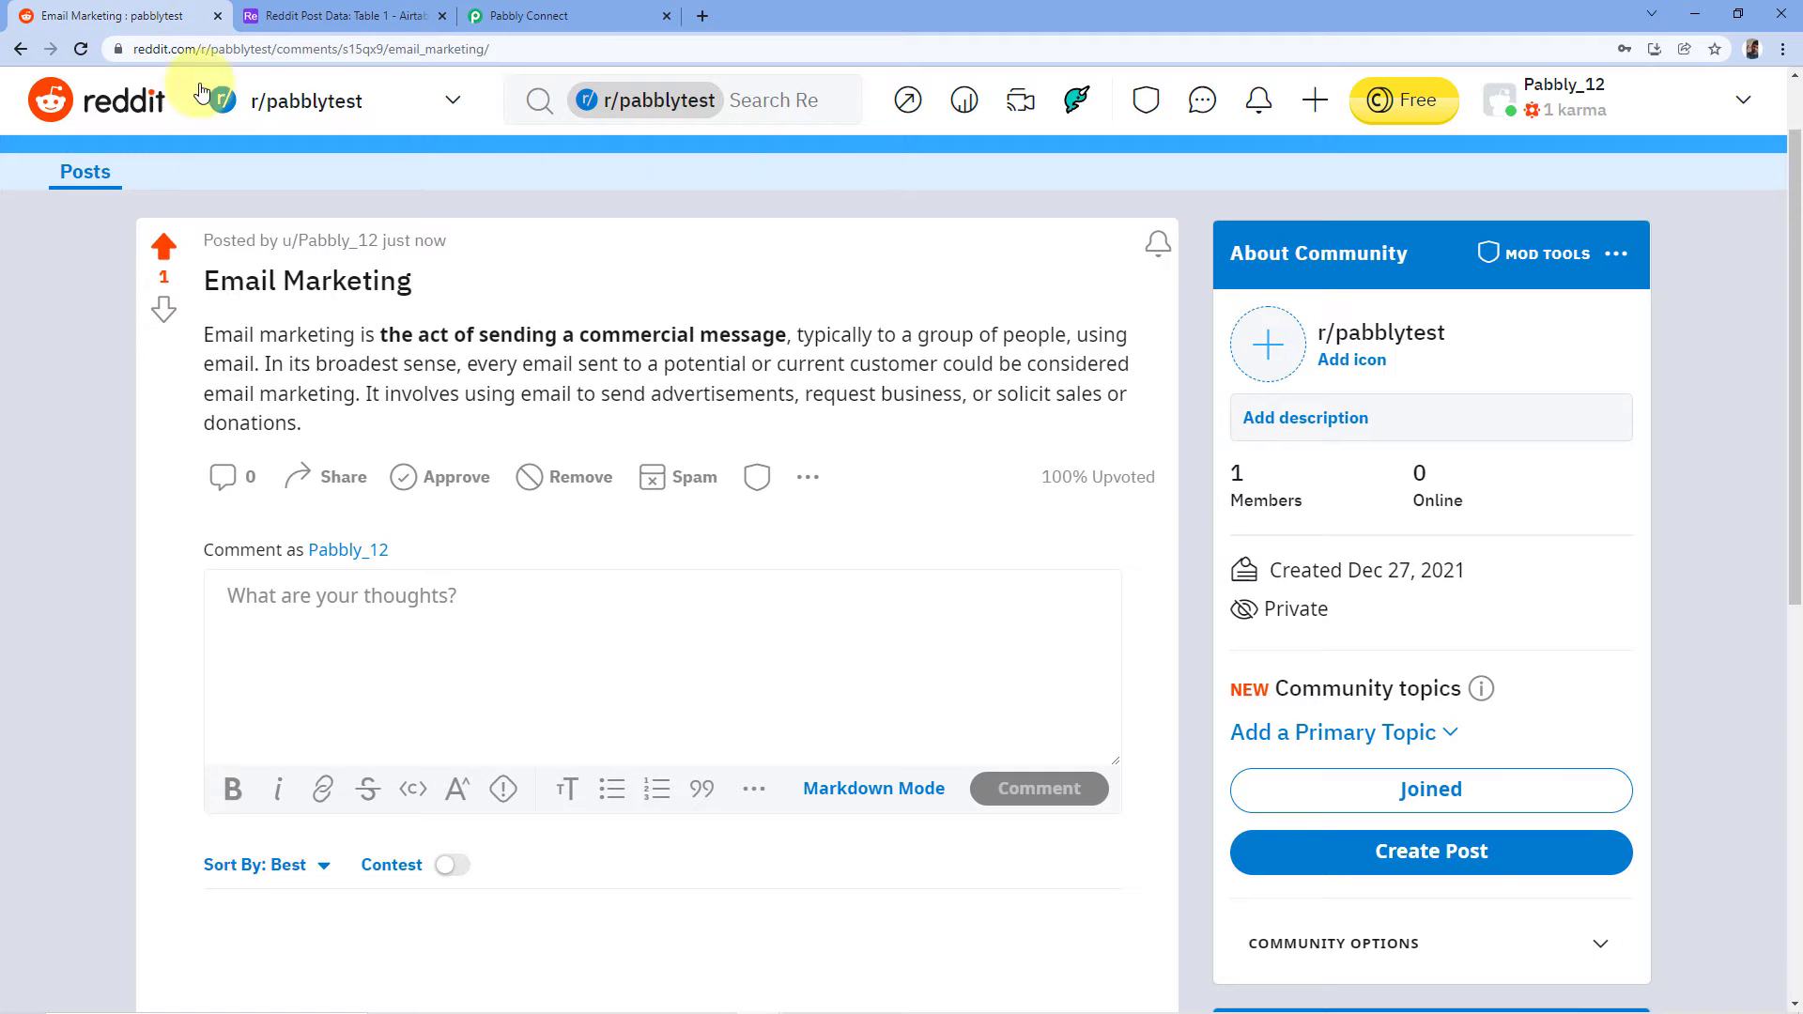
click(335, 9)
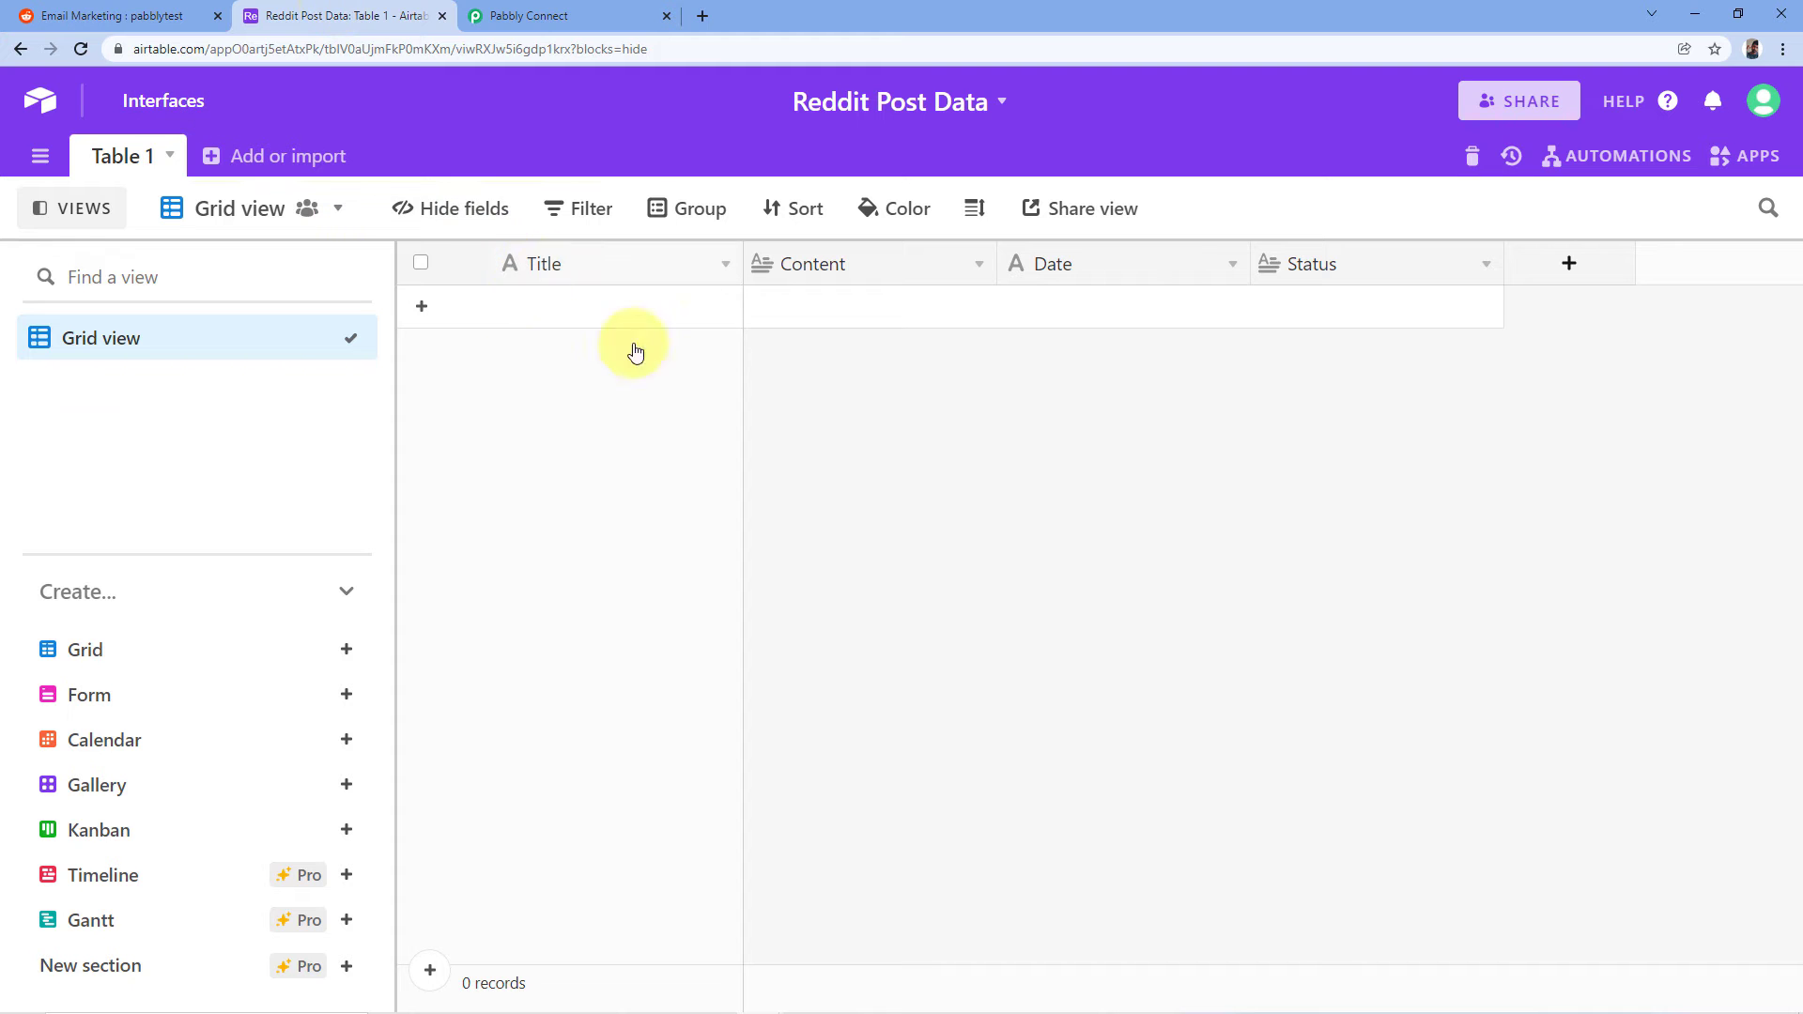
click(573, 15)
Step: Expand the workflow's second block, Choose Your Next Application, to show the available action apps
scroll(274, 455, down, 5)
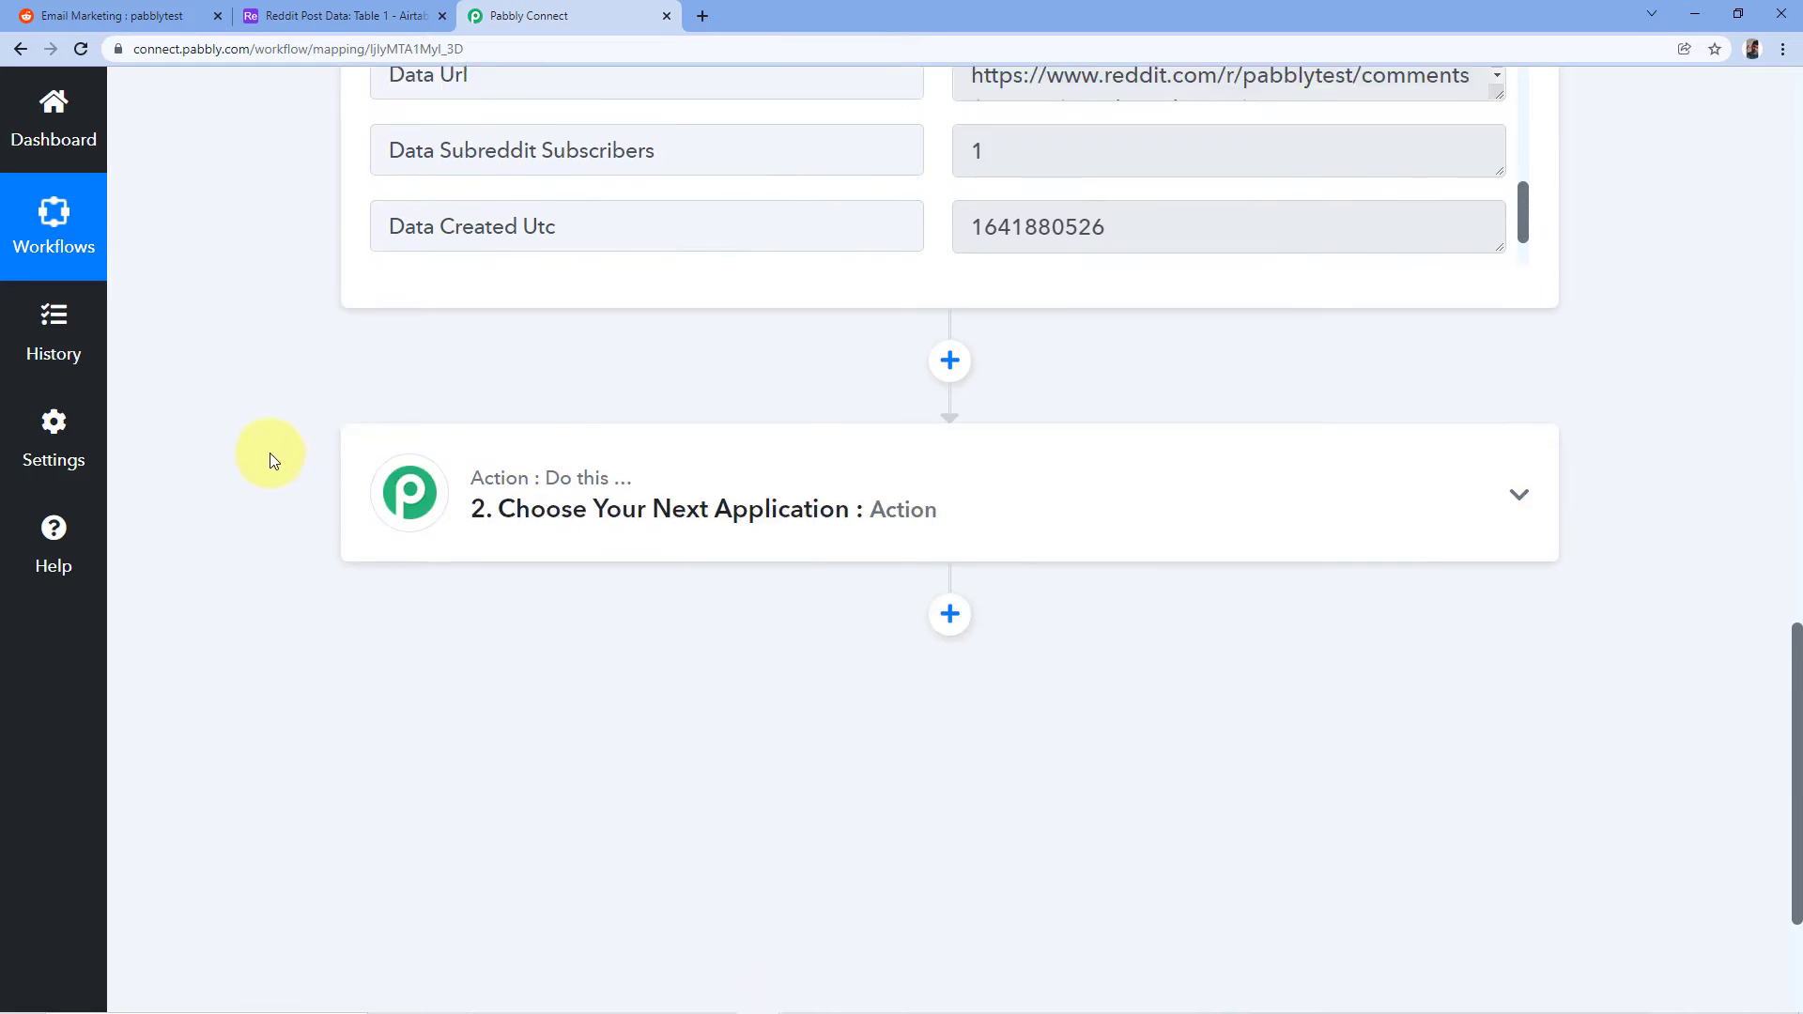
click(675, 360)
scroll(264, 445, down, 1)
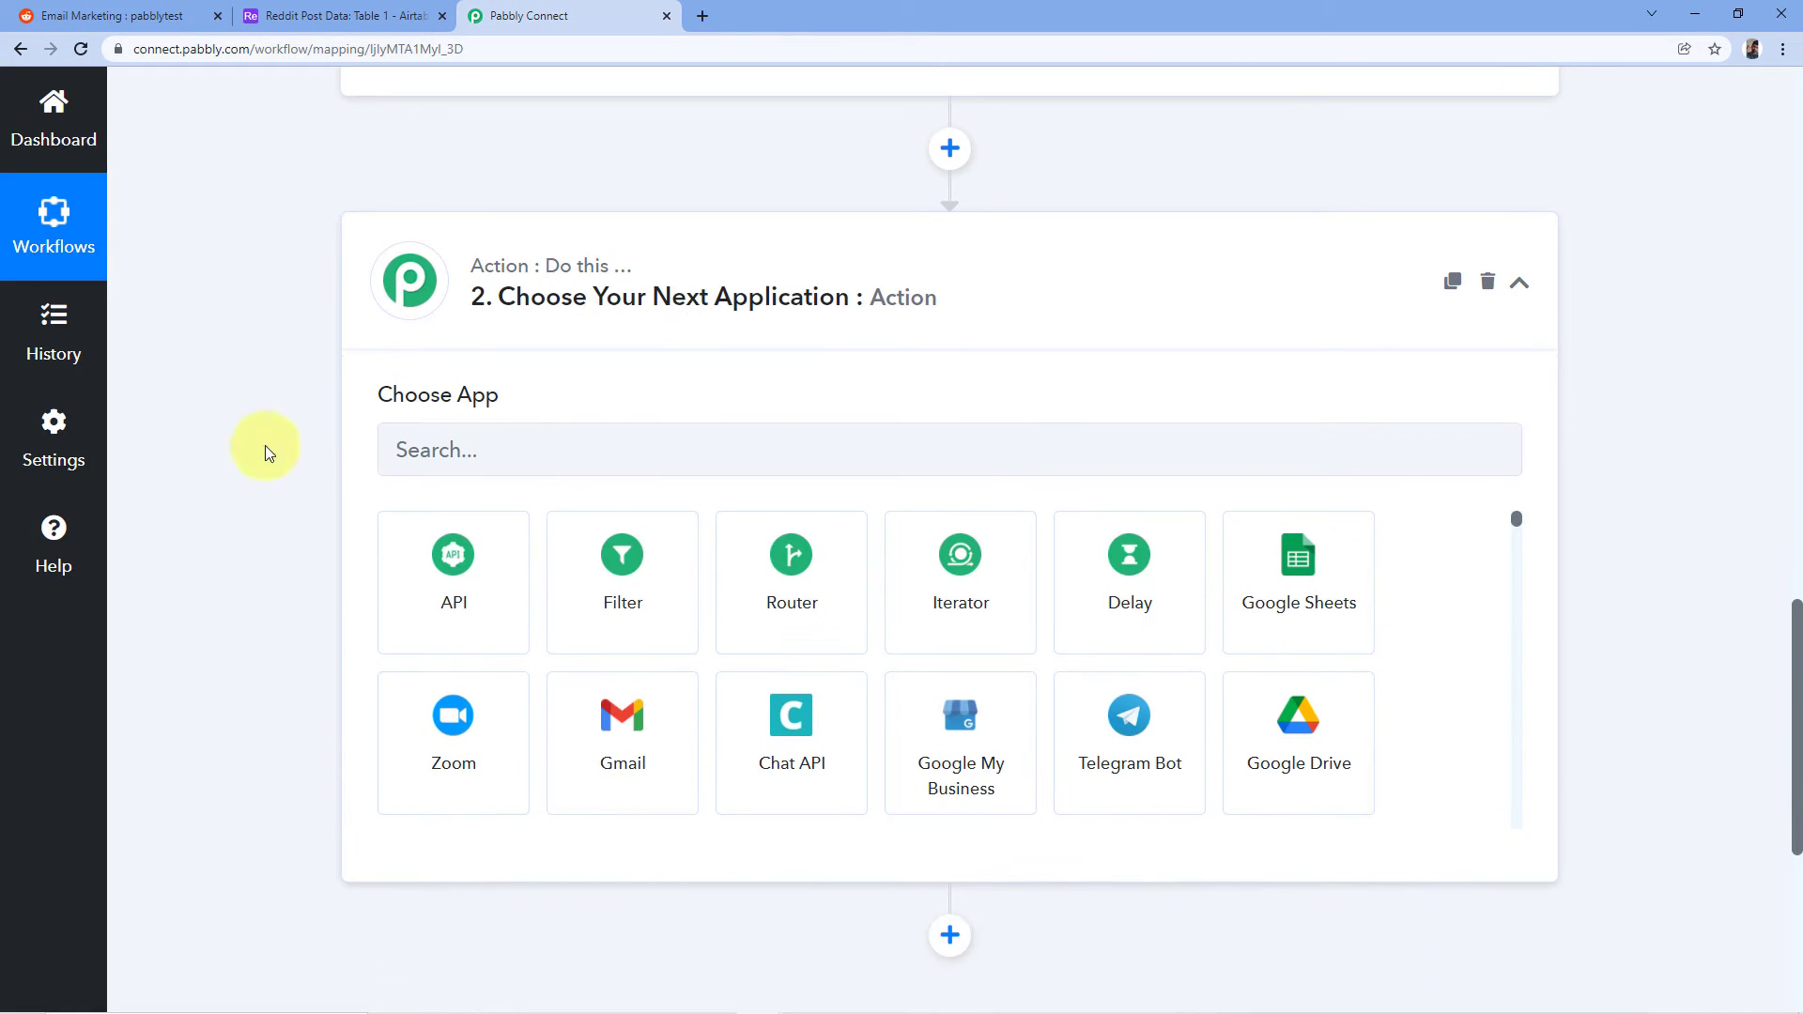
Step: Set the second block's app to Airtable with Create Record as the action event
click(498, 442)
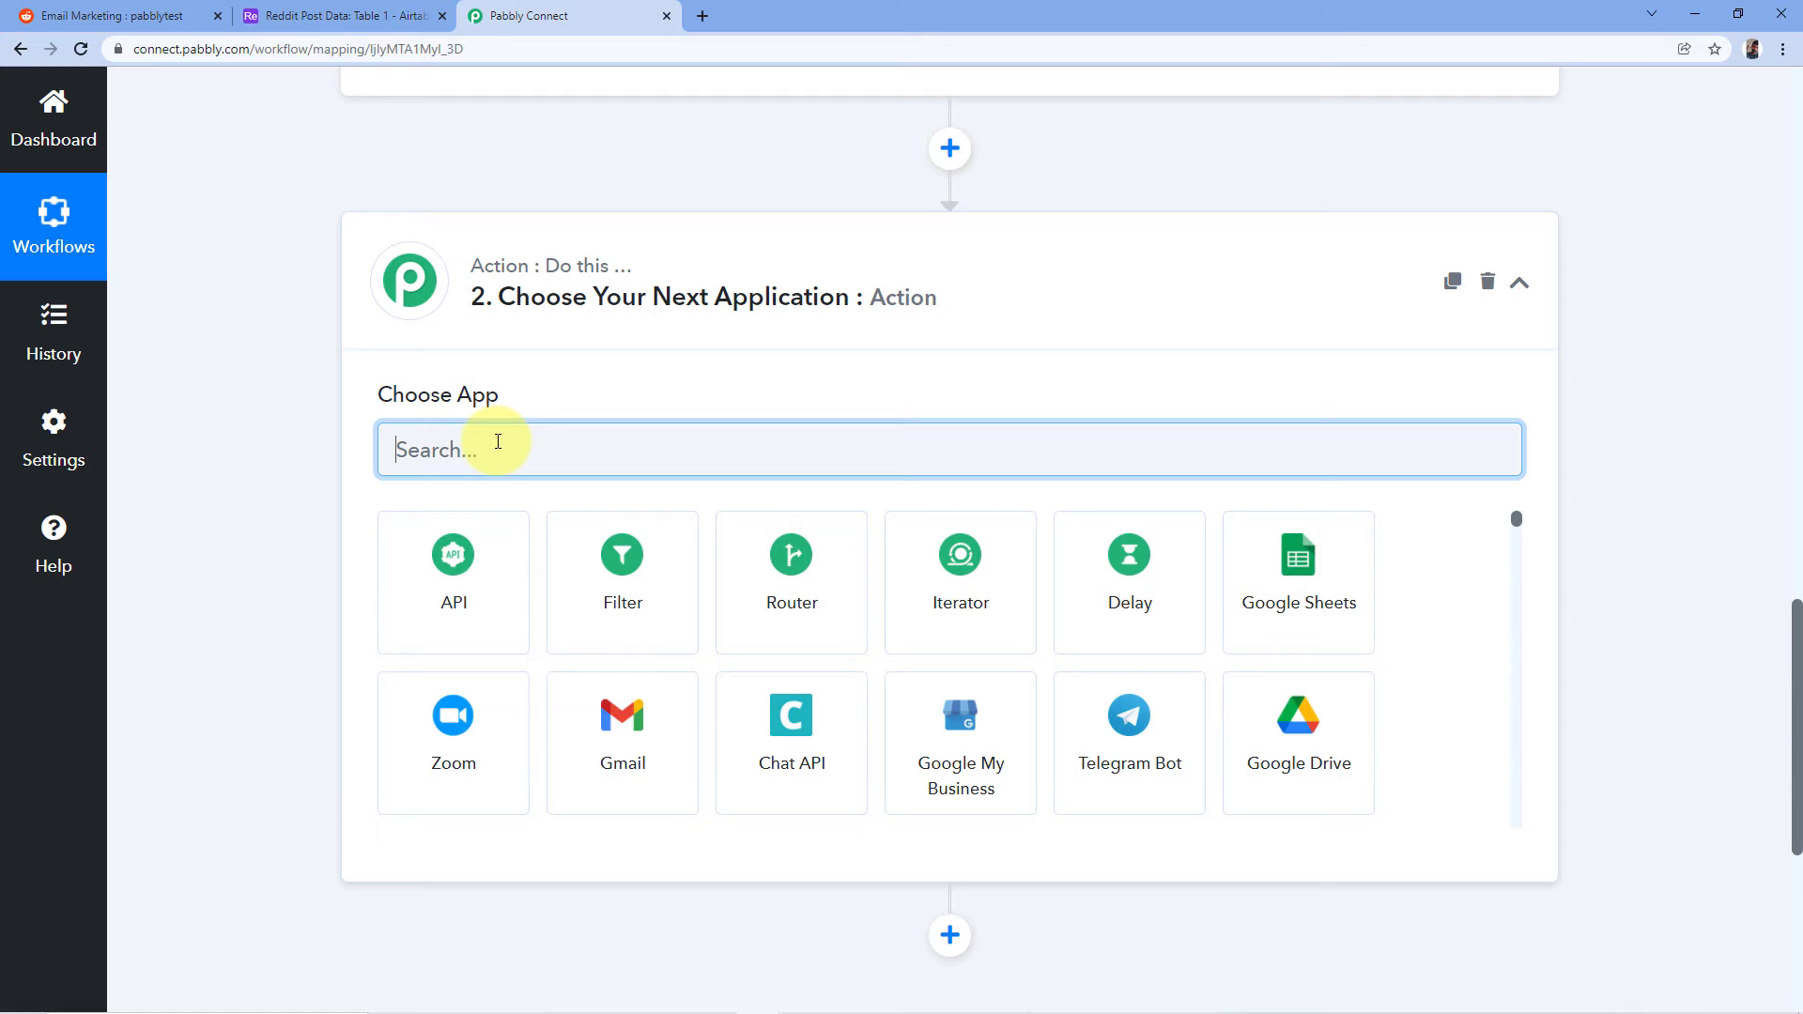
text(A)
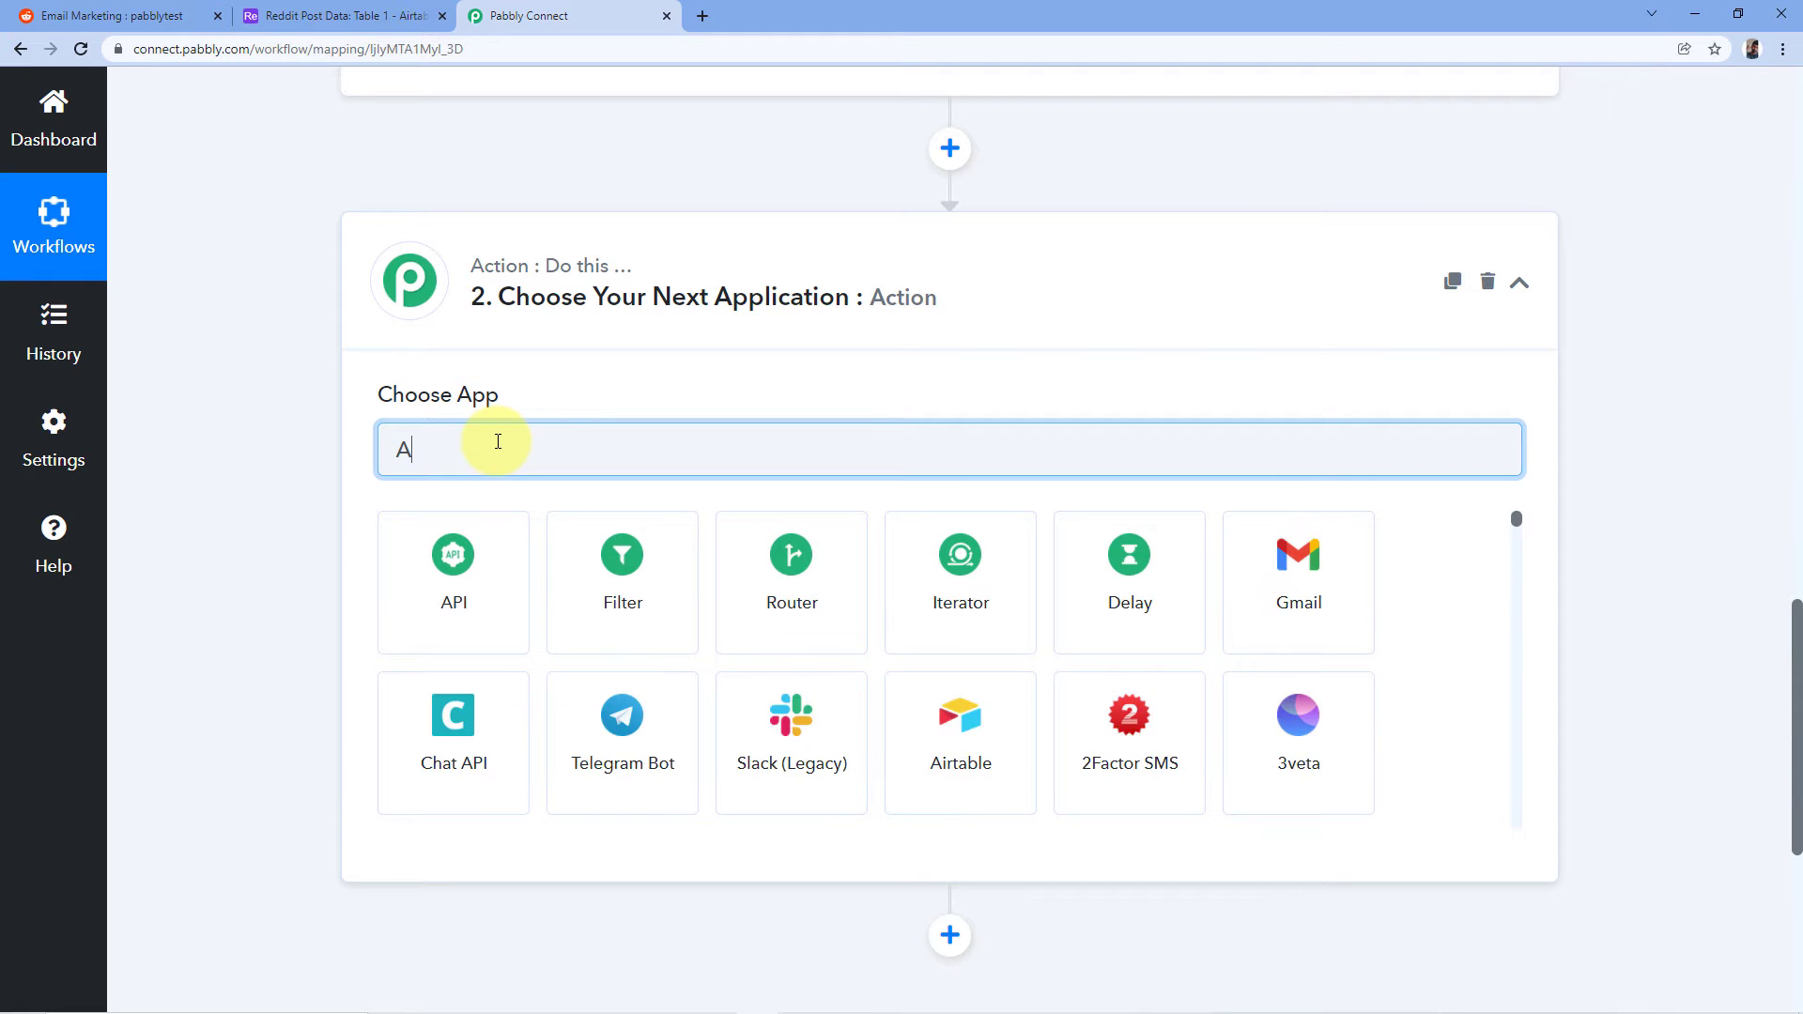
text(irtabl)
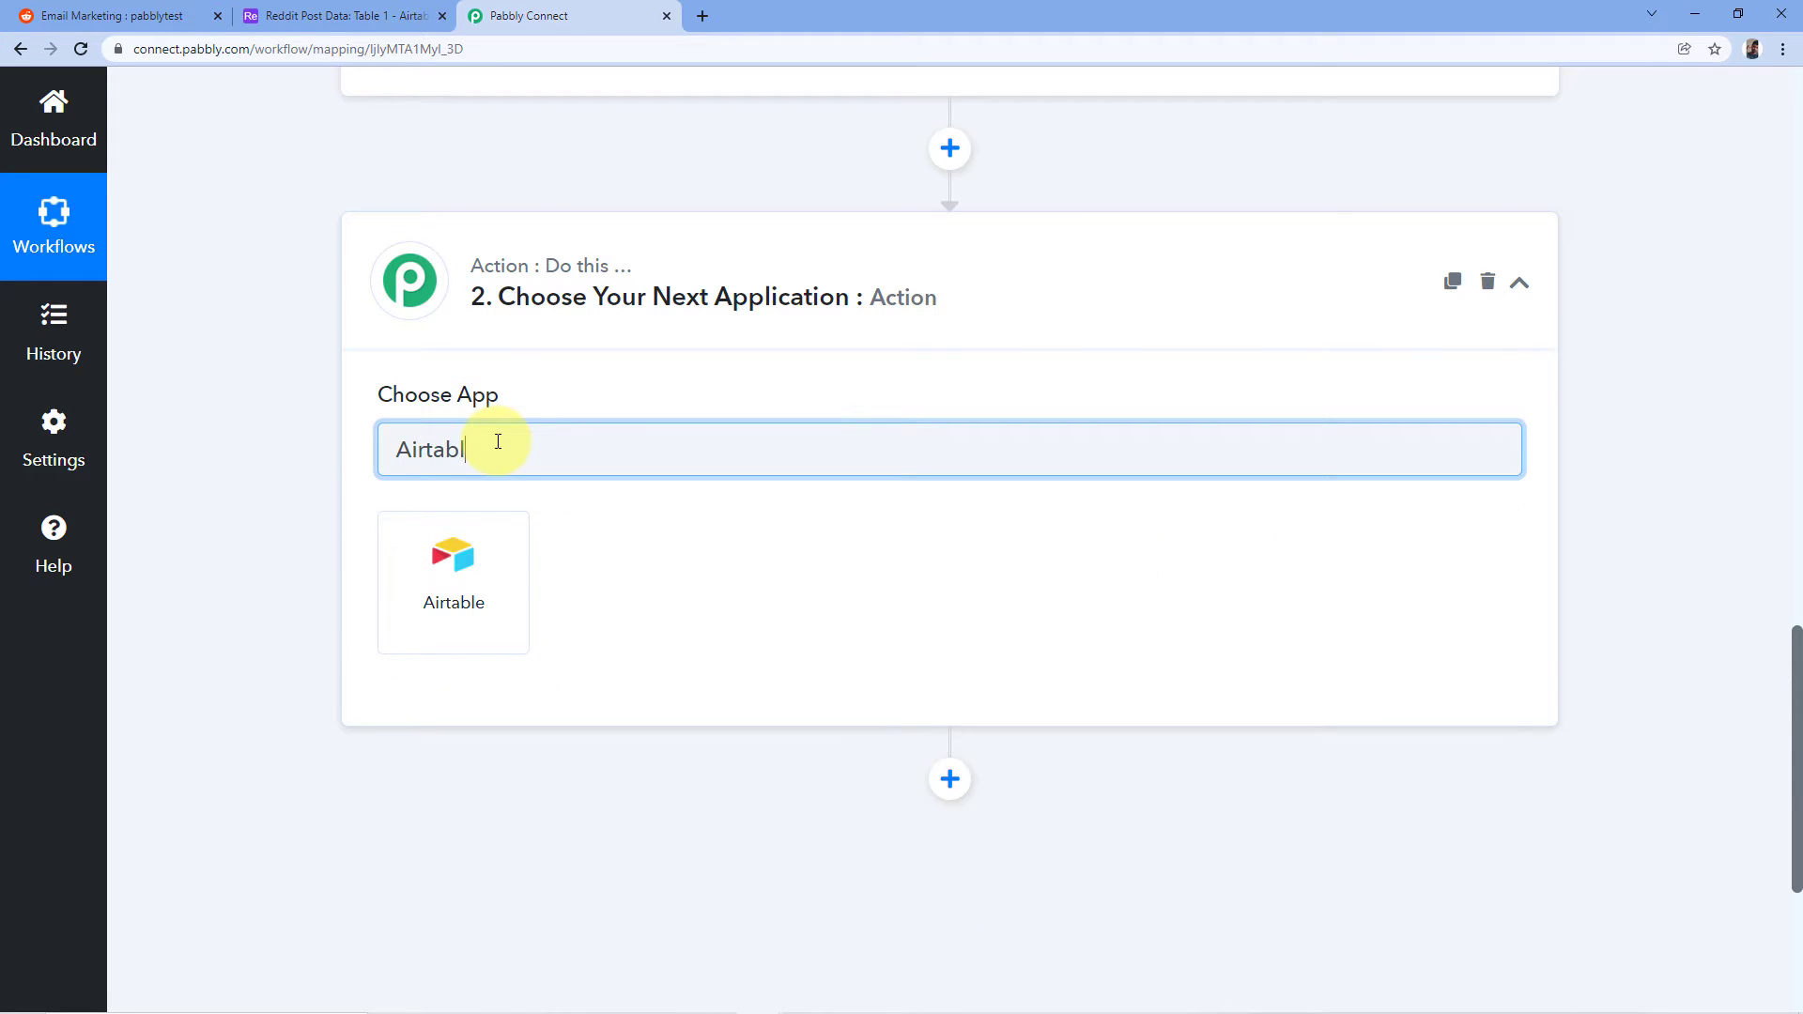
text(e)
click(474, 563)
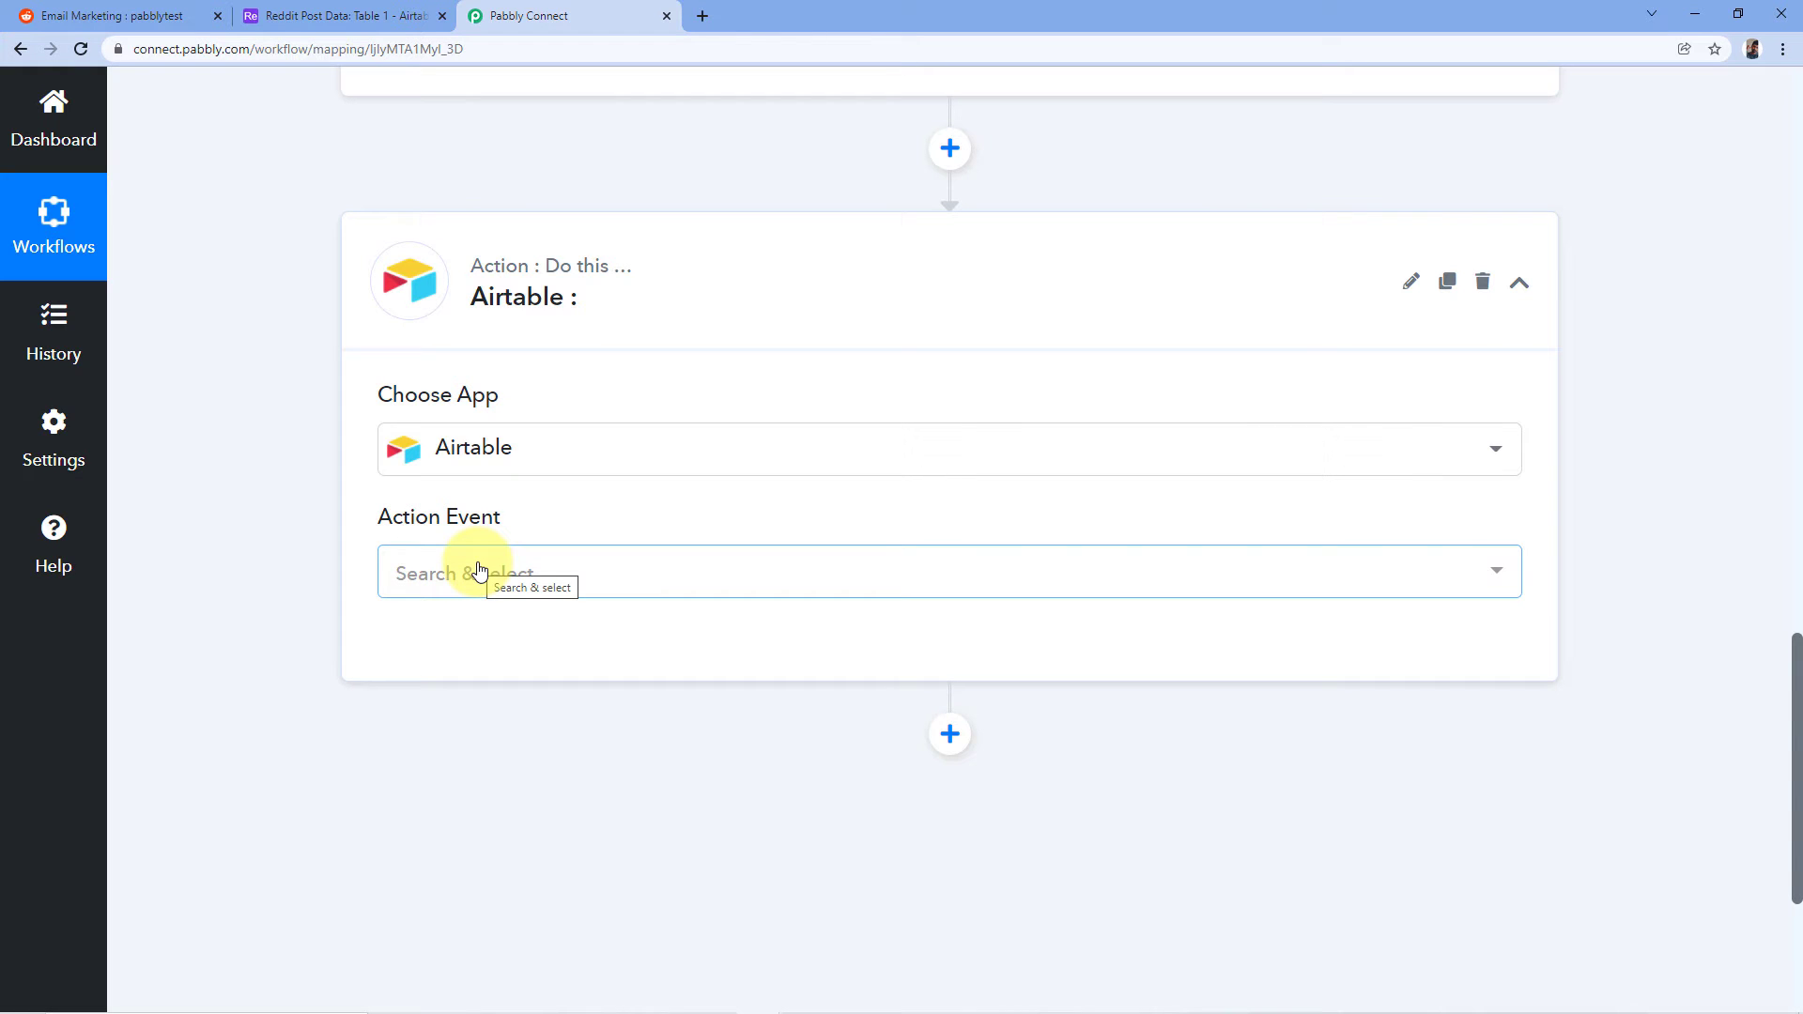
click(479, 570)
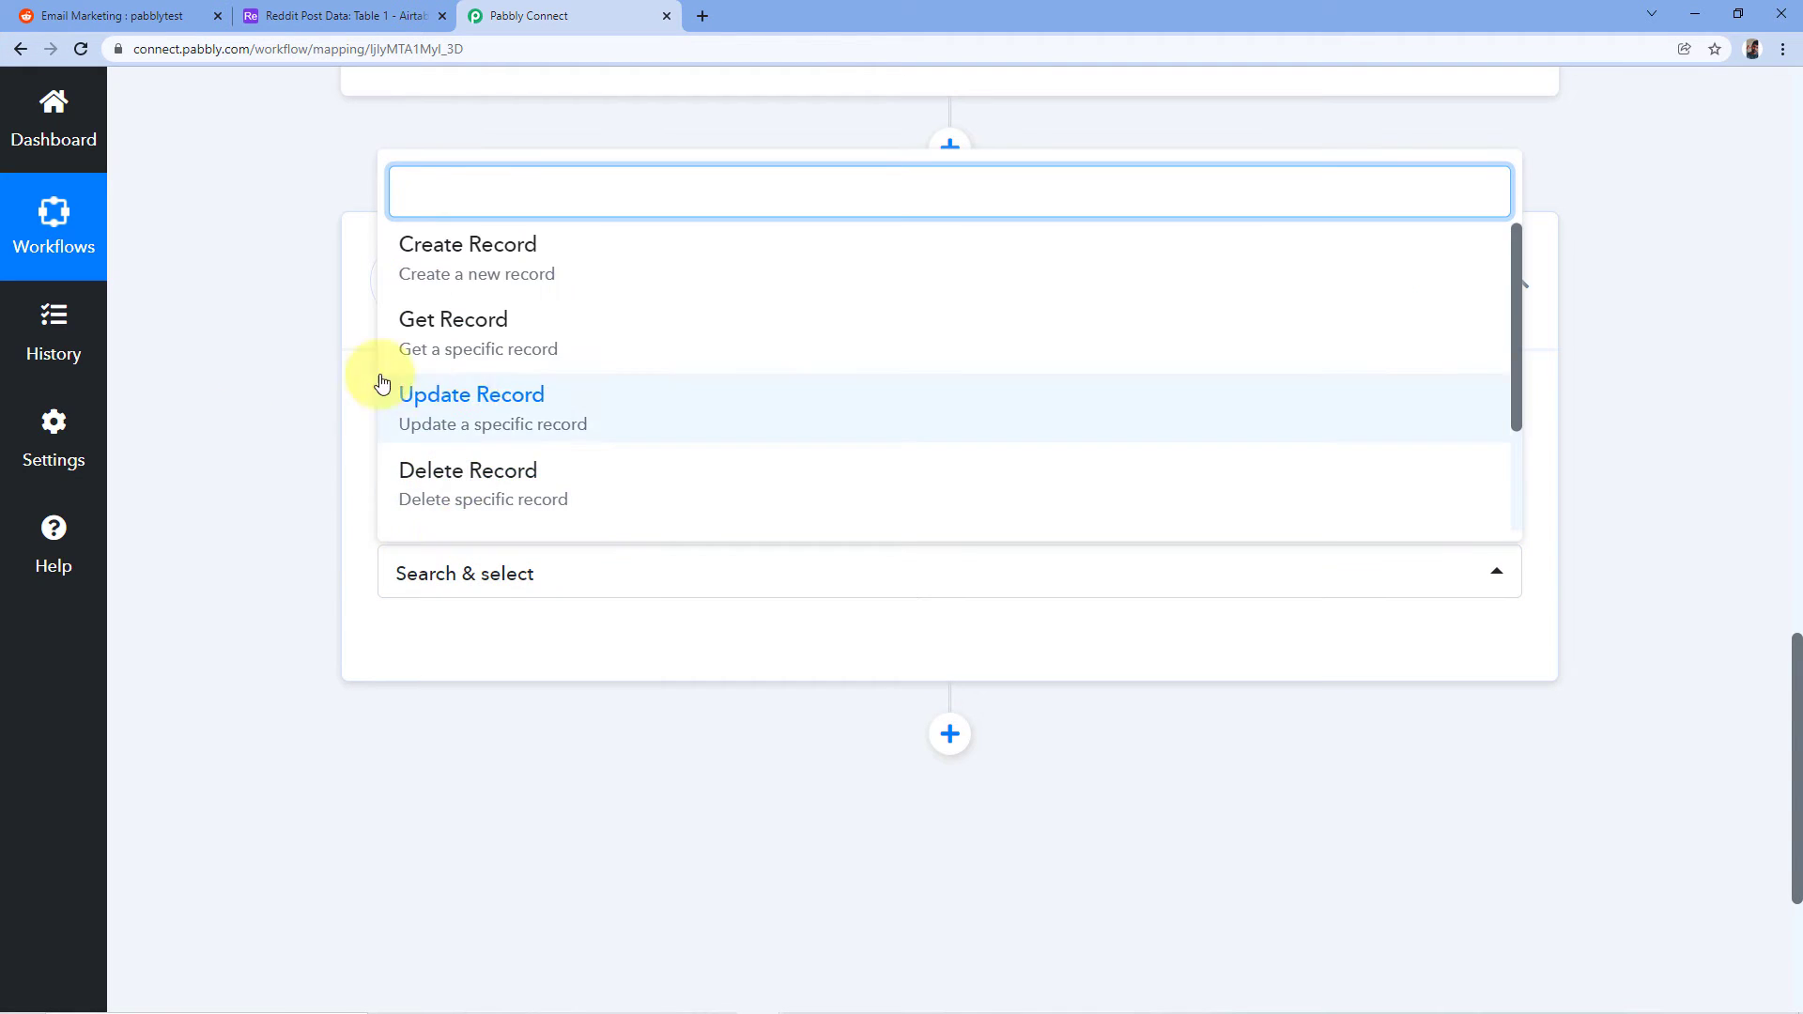
click(471, 262)
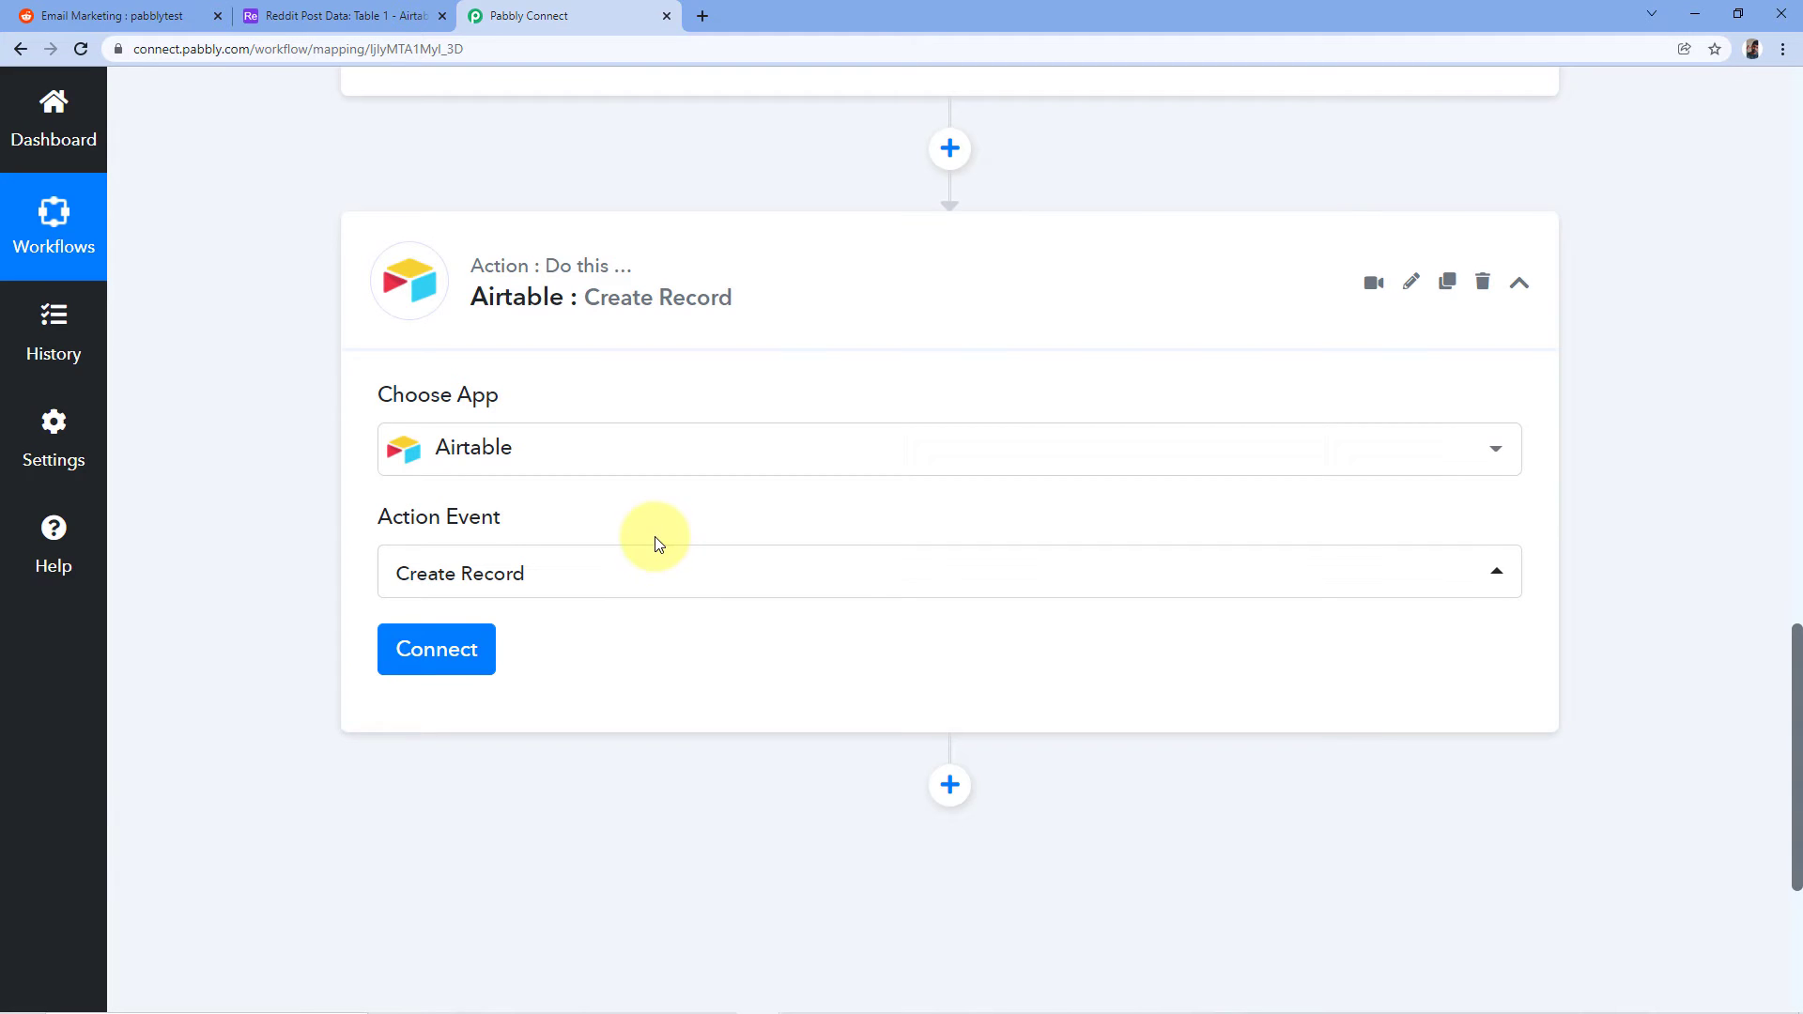
Step: Start a new Airtable connection for the action and open the account overview page in Airtable
click(436, 660)
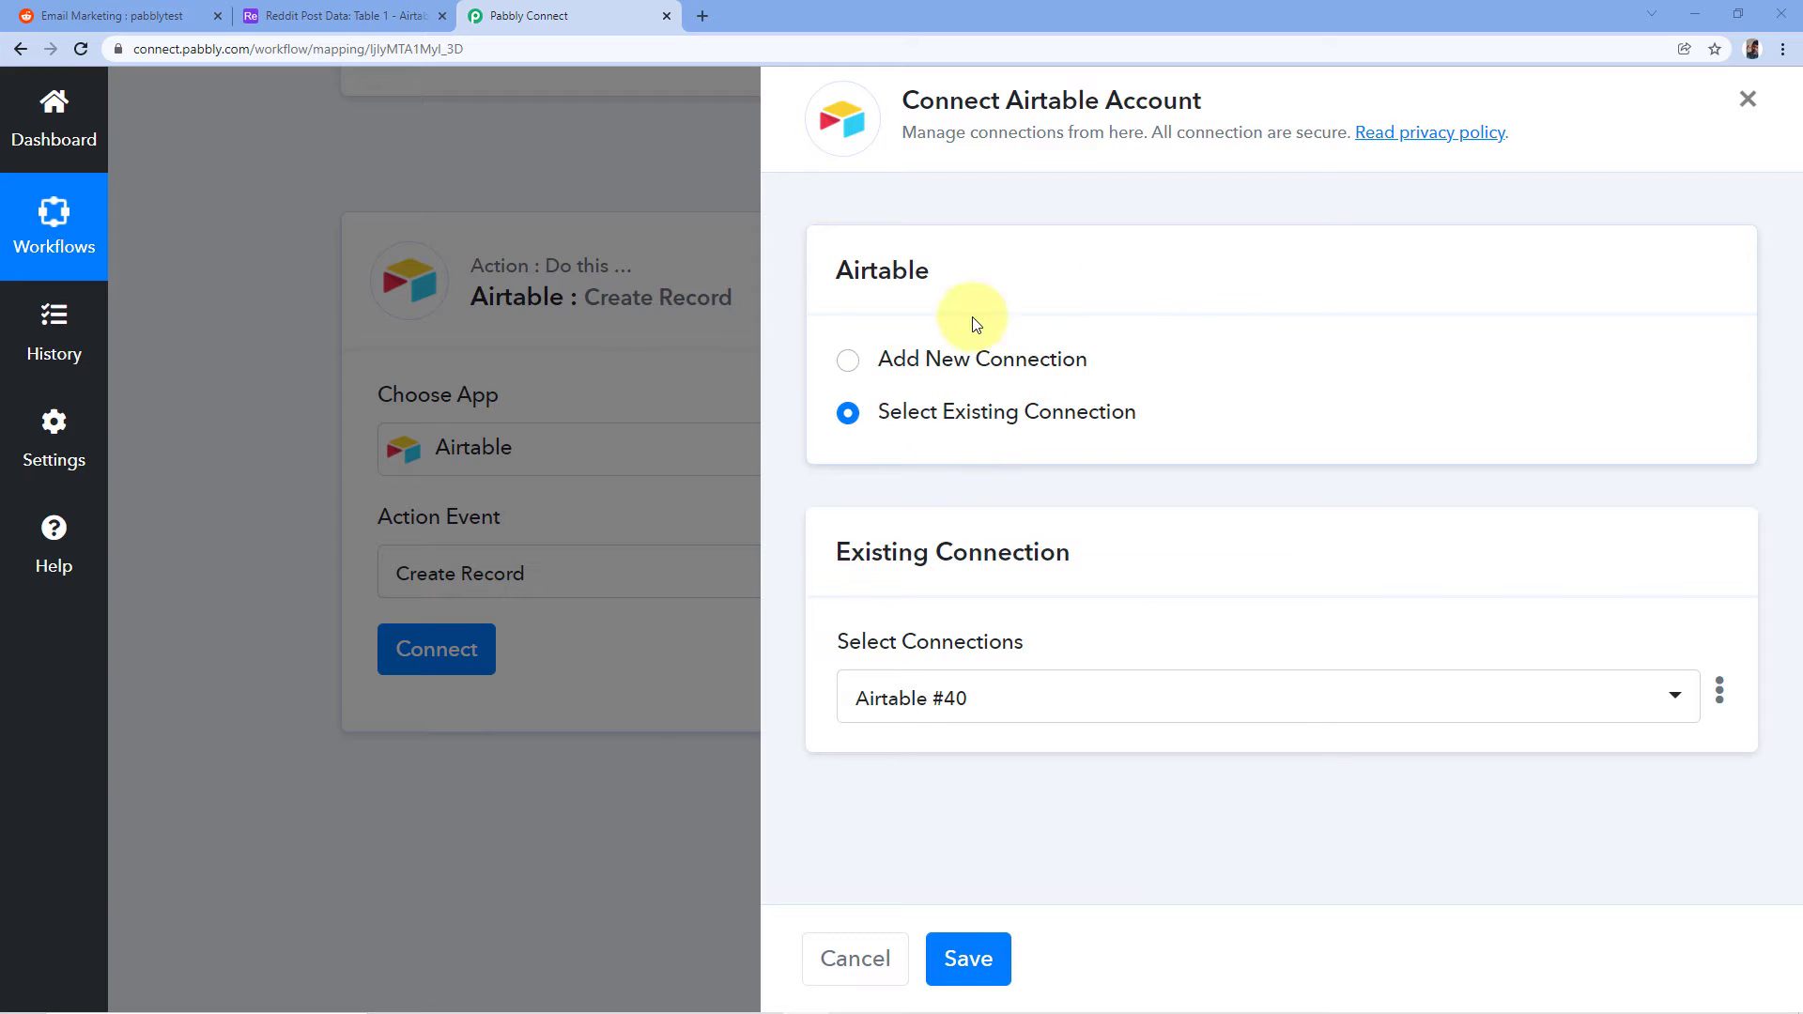
click(849, 364)
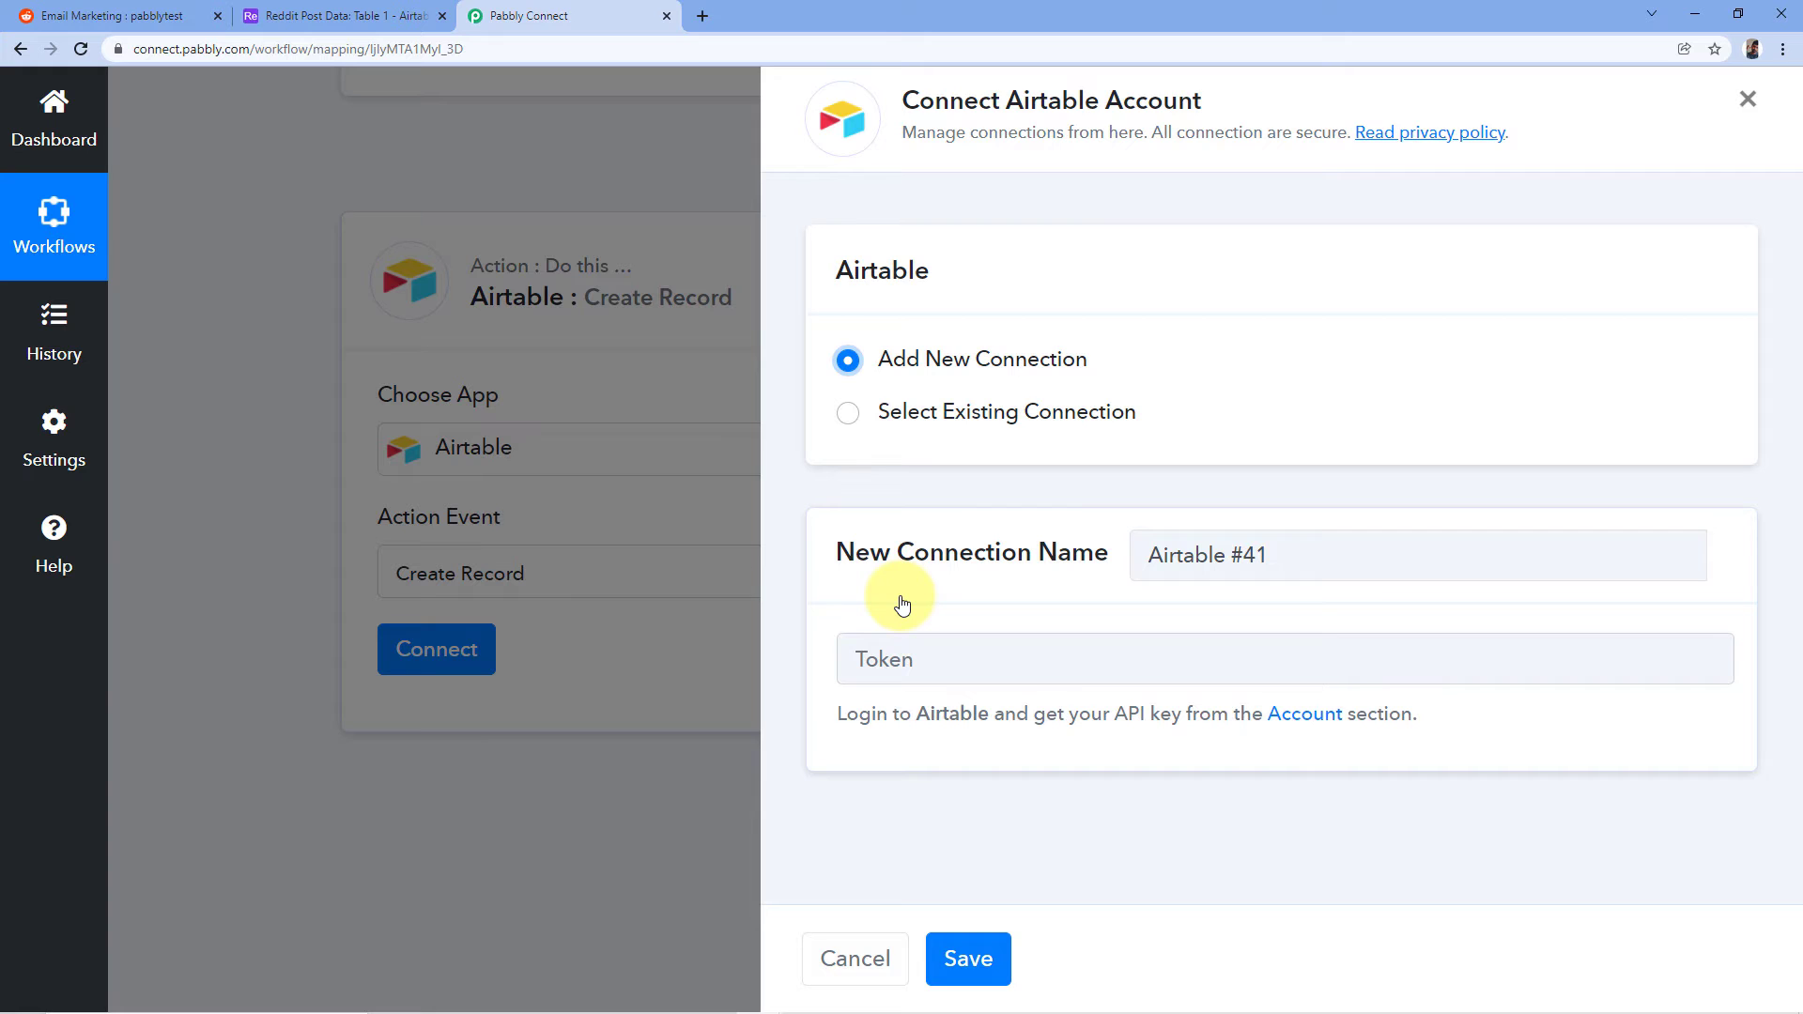
click(298, 15)
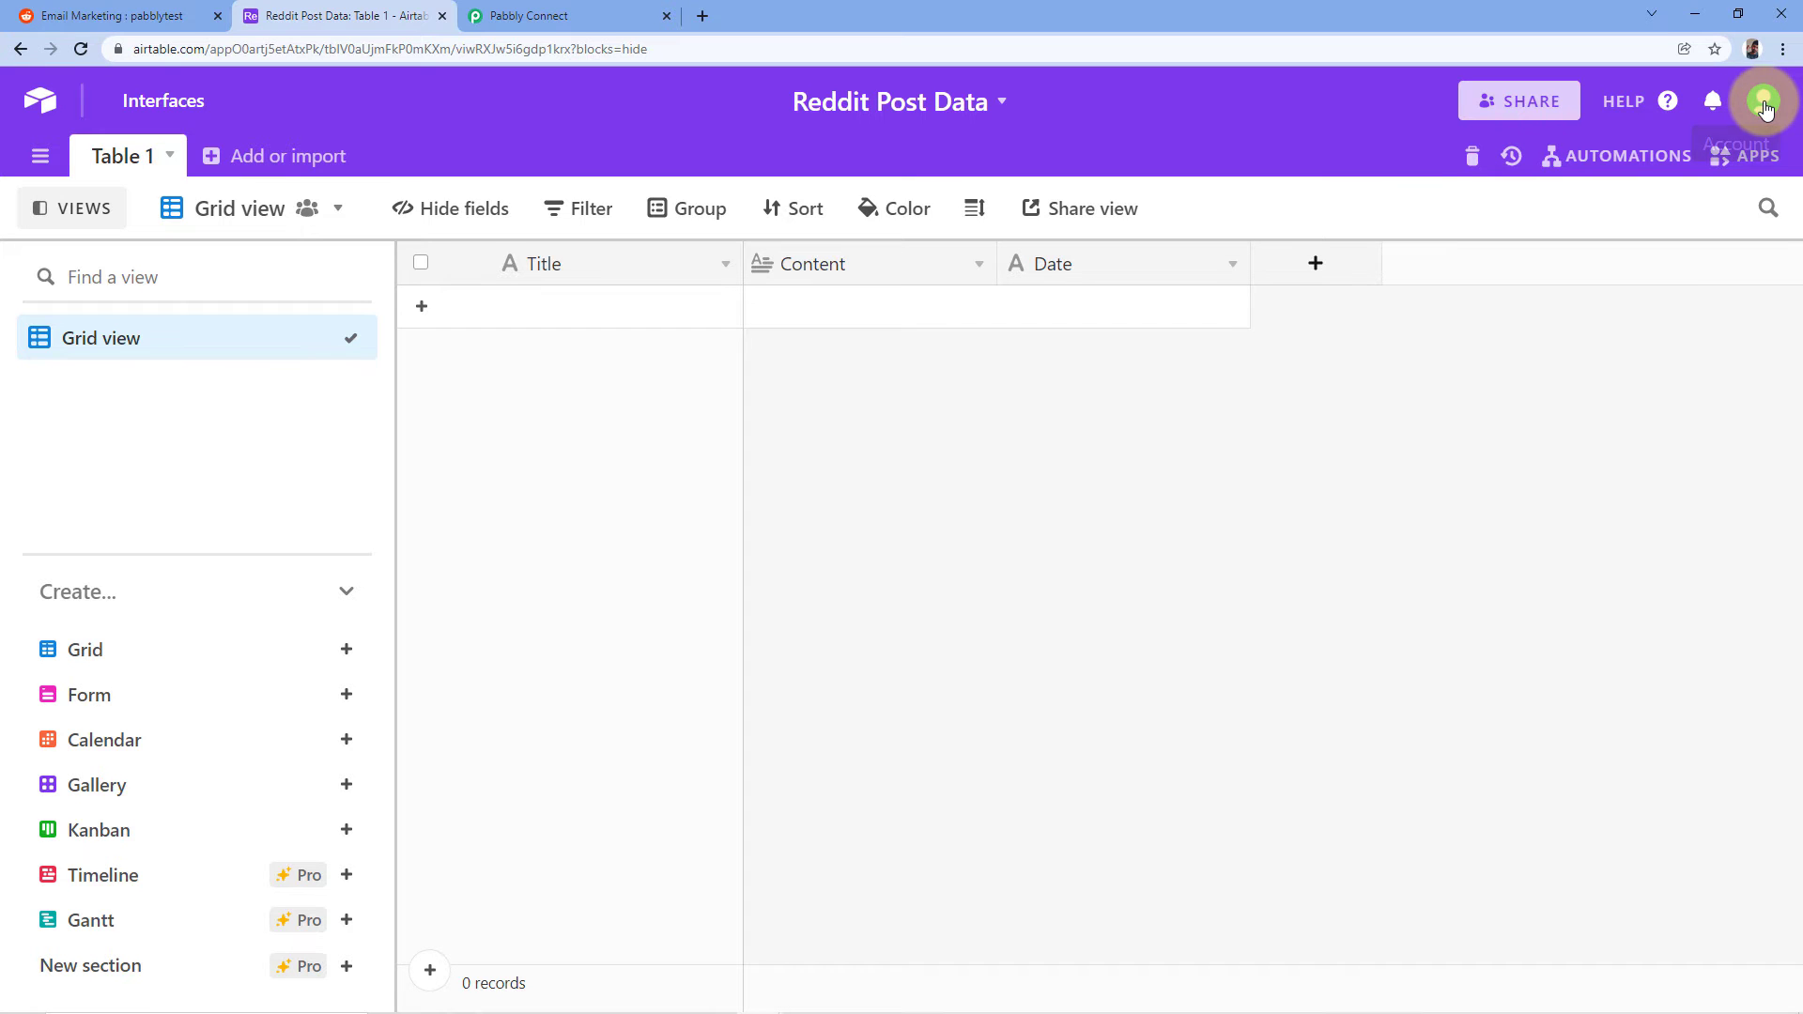
click(1764, 103)
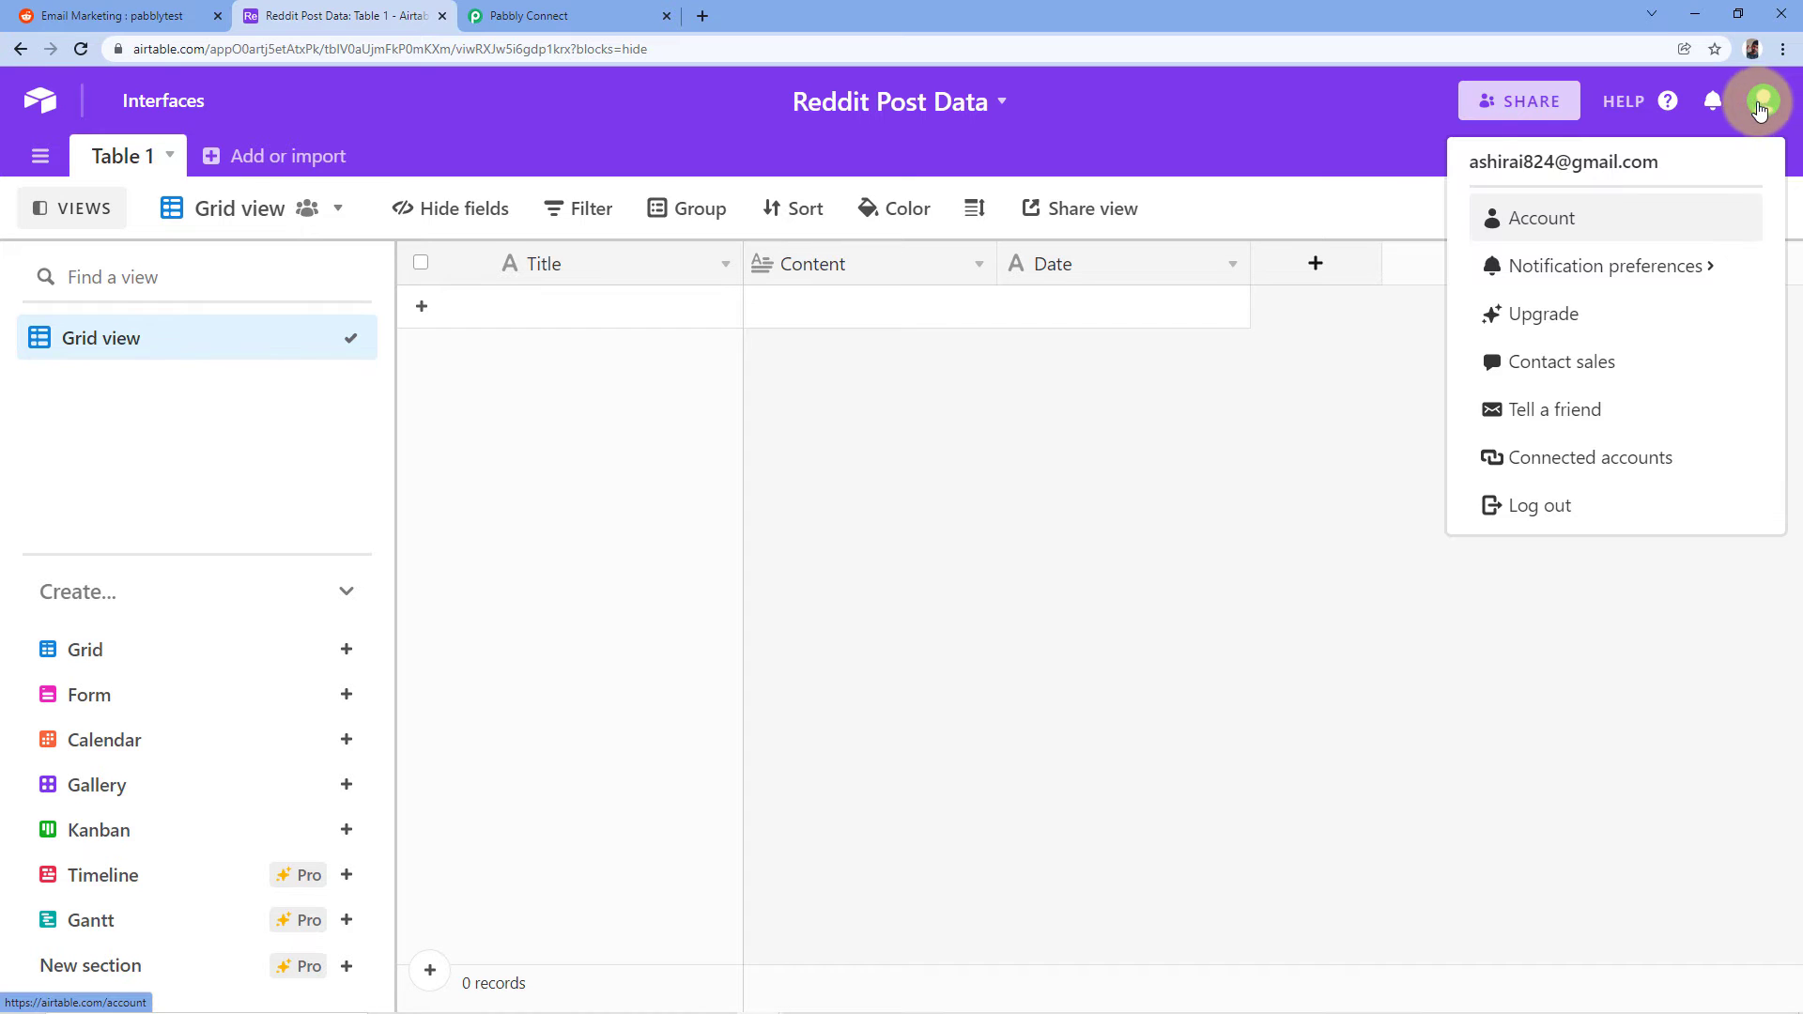
click(1540, 219)
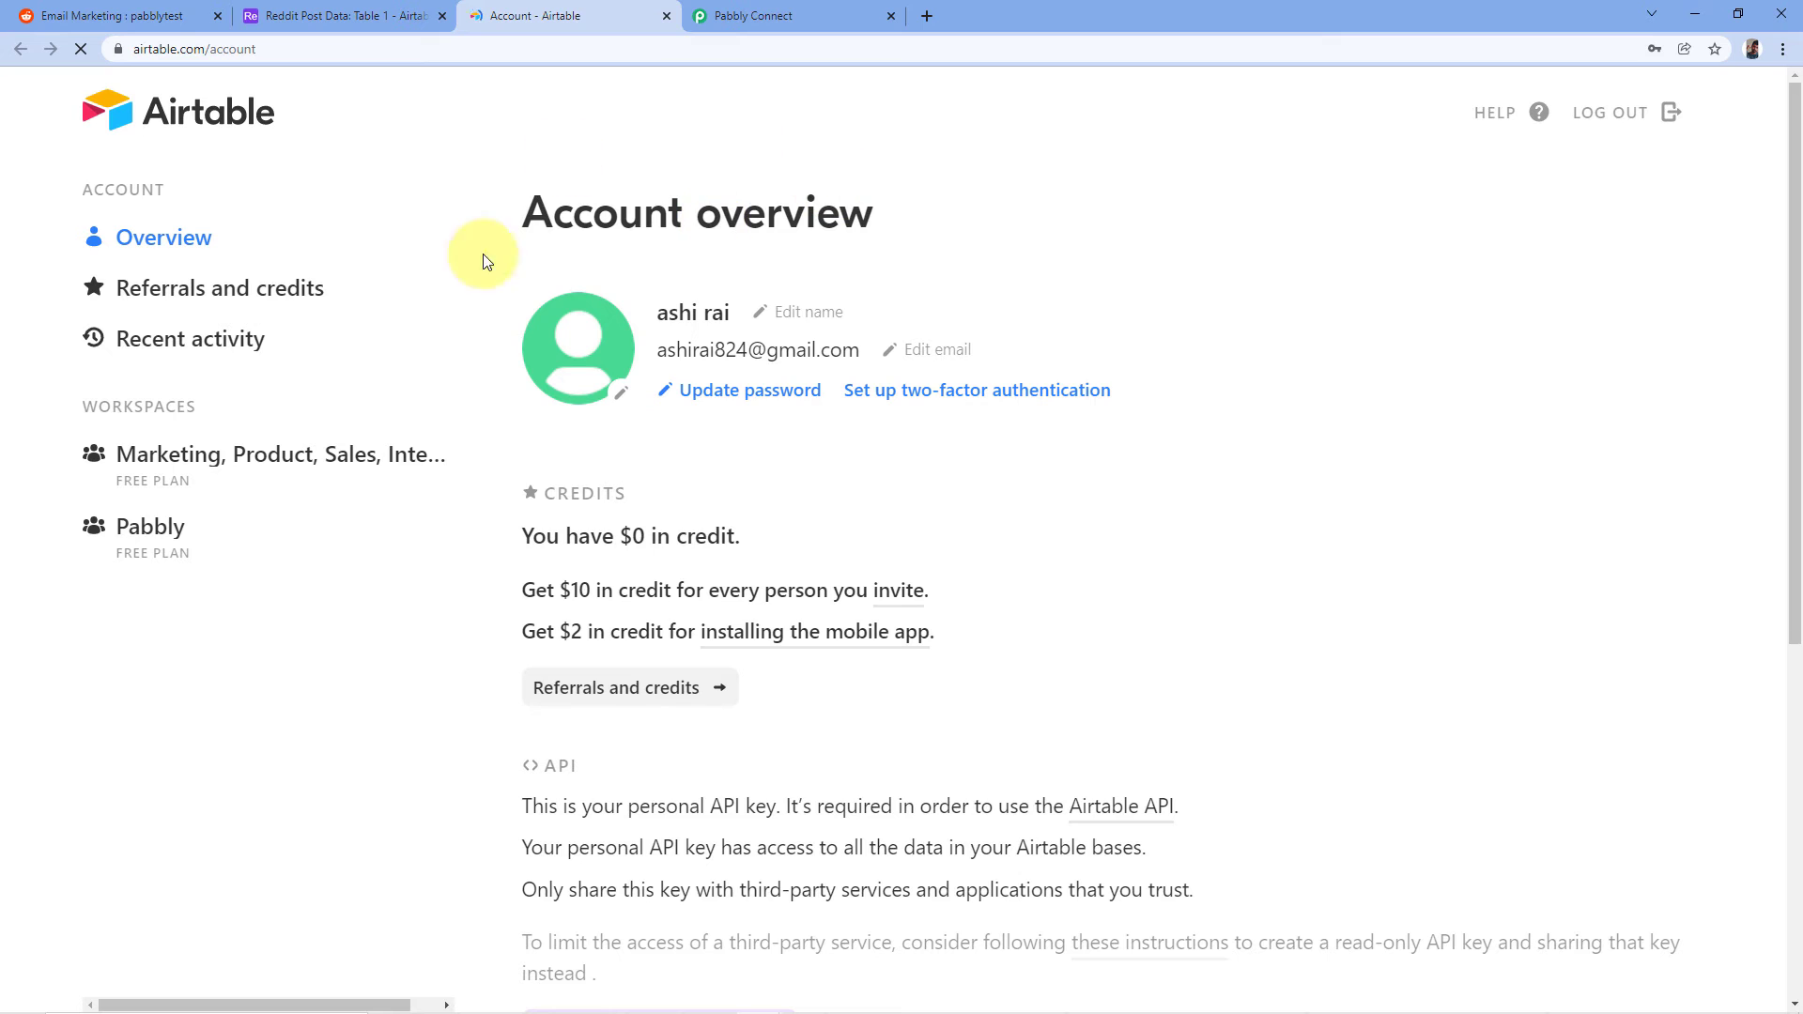
Step: Copy the personal API key from the API section of the Airtable account overview
scroll(601, 338, down, 3)
scroll(599, 333, down, 2)
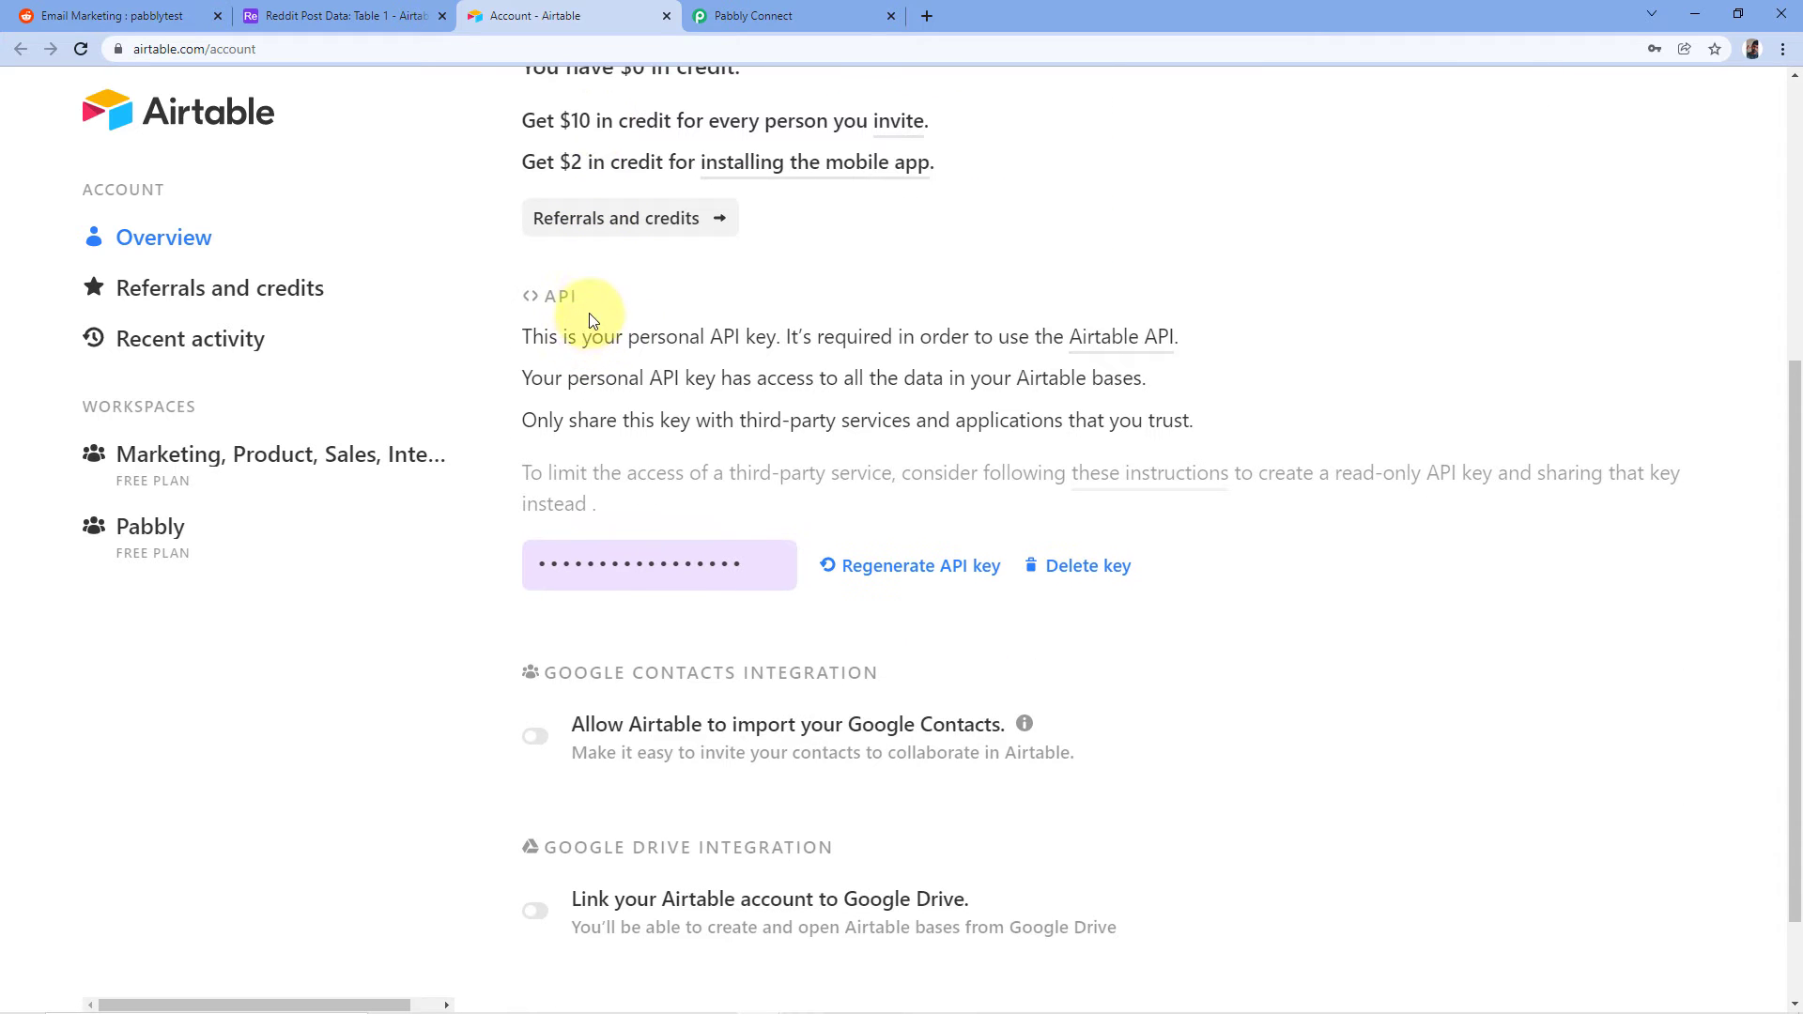
click(671, 568)
key(ctrl+c)
right_click(671, 567)
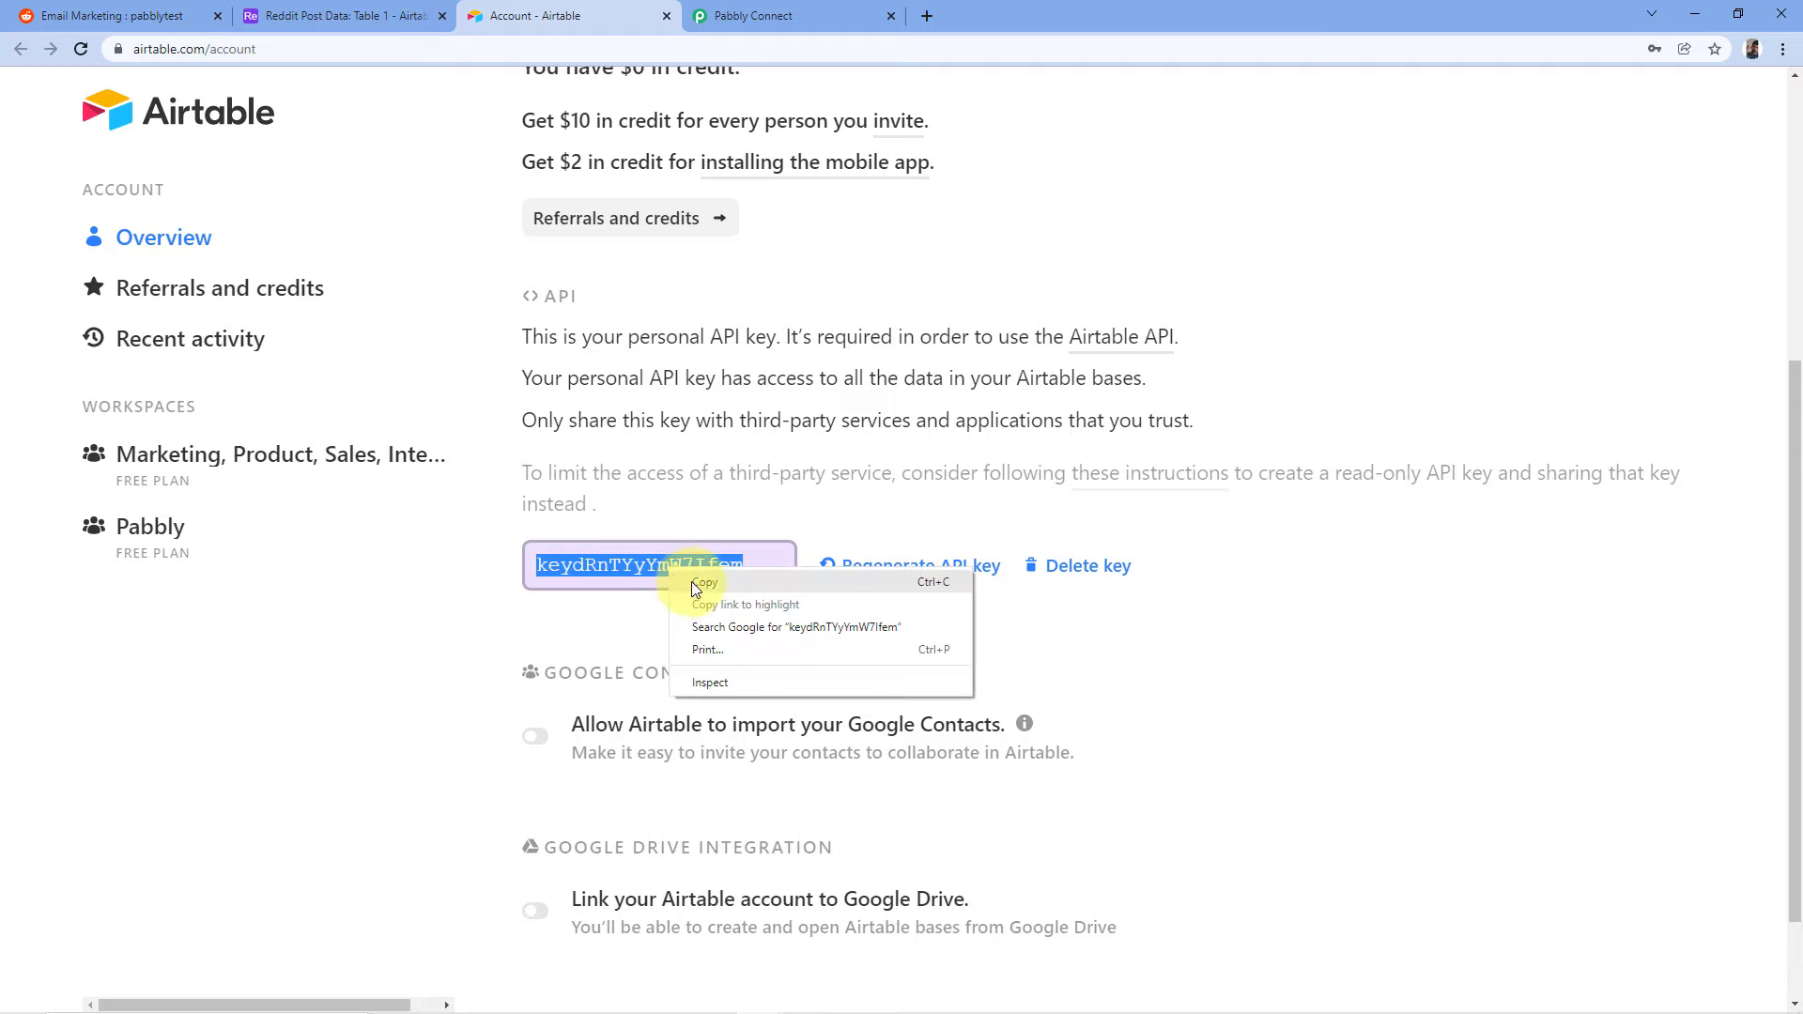
click(691, 582)
click(657, 519)
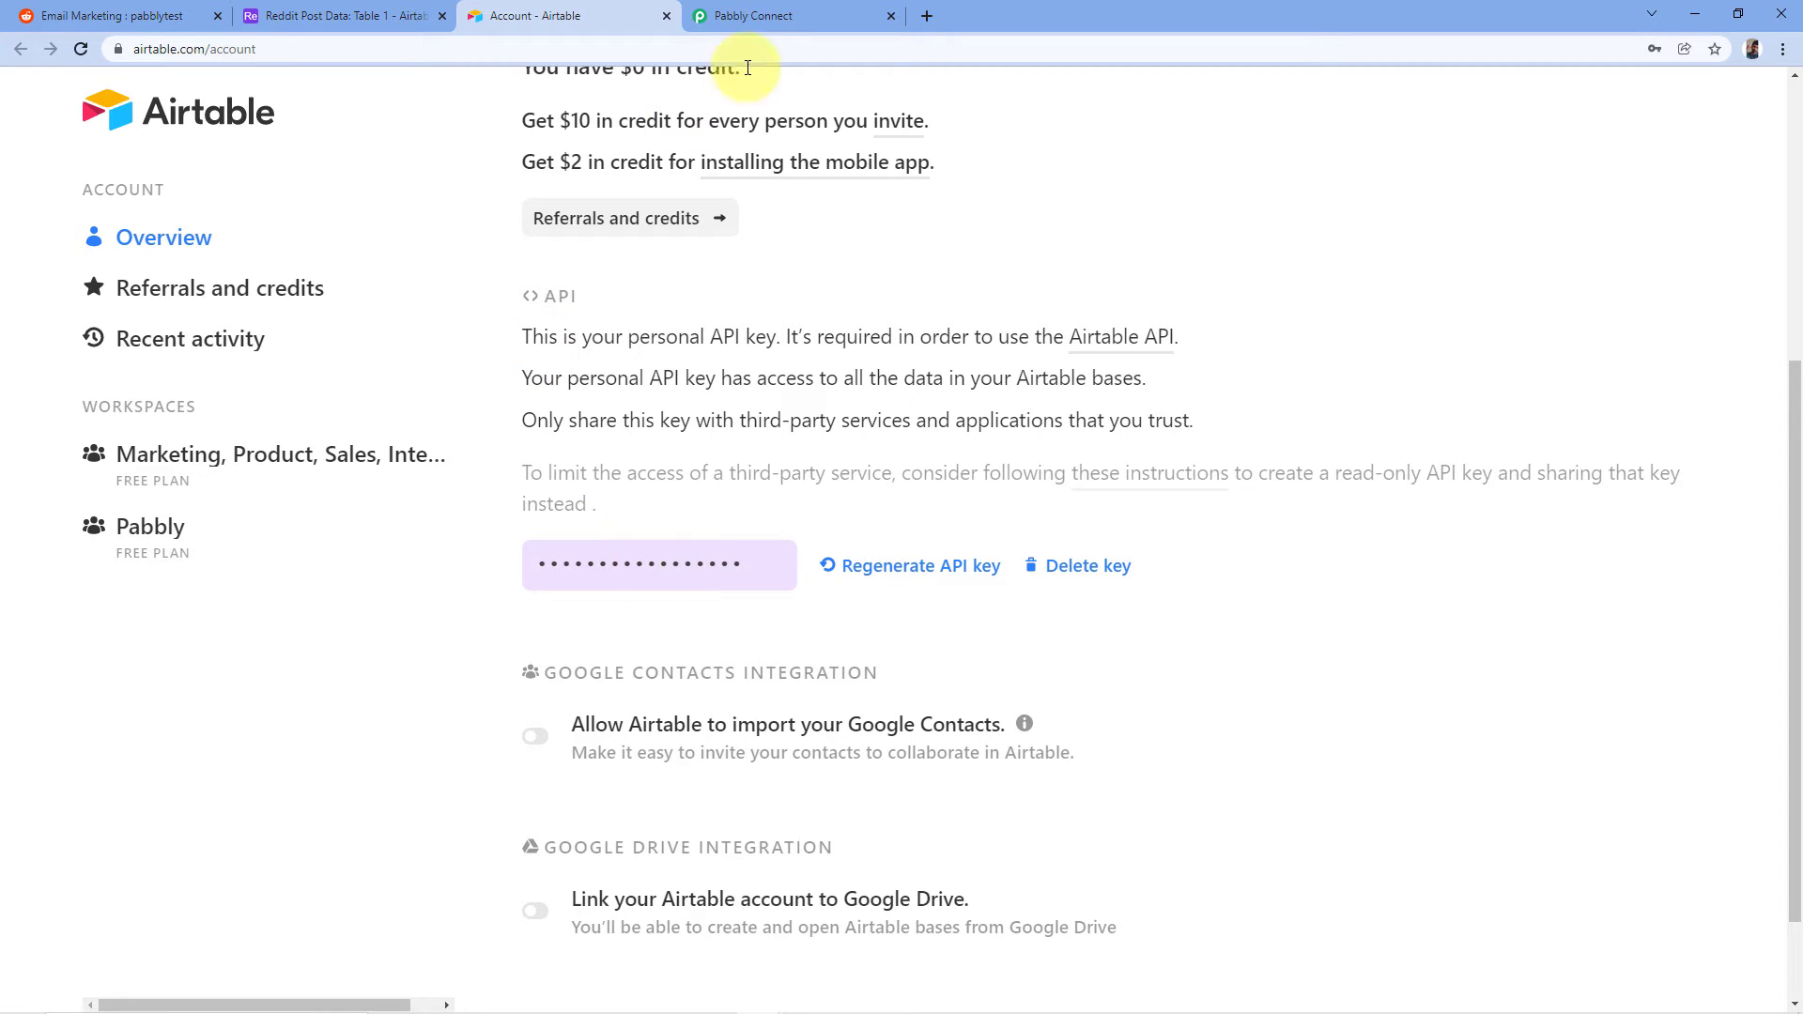
Step: Return to Pabbly Connect, paste the API key as the new Airtable connection's token, and save the connection
click(752, 16)
click(894, 655)
right_click(898, 656)
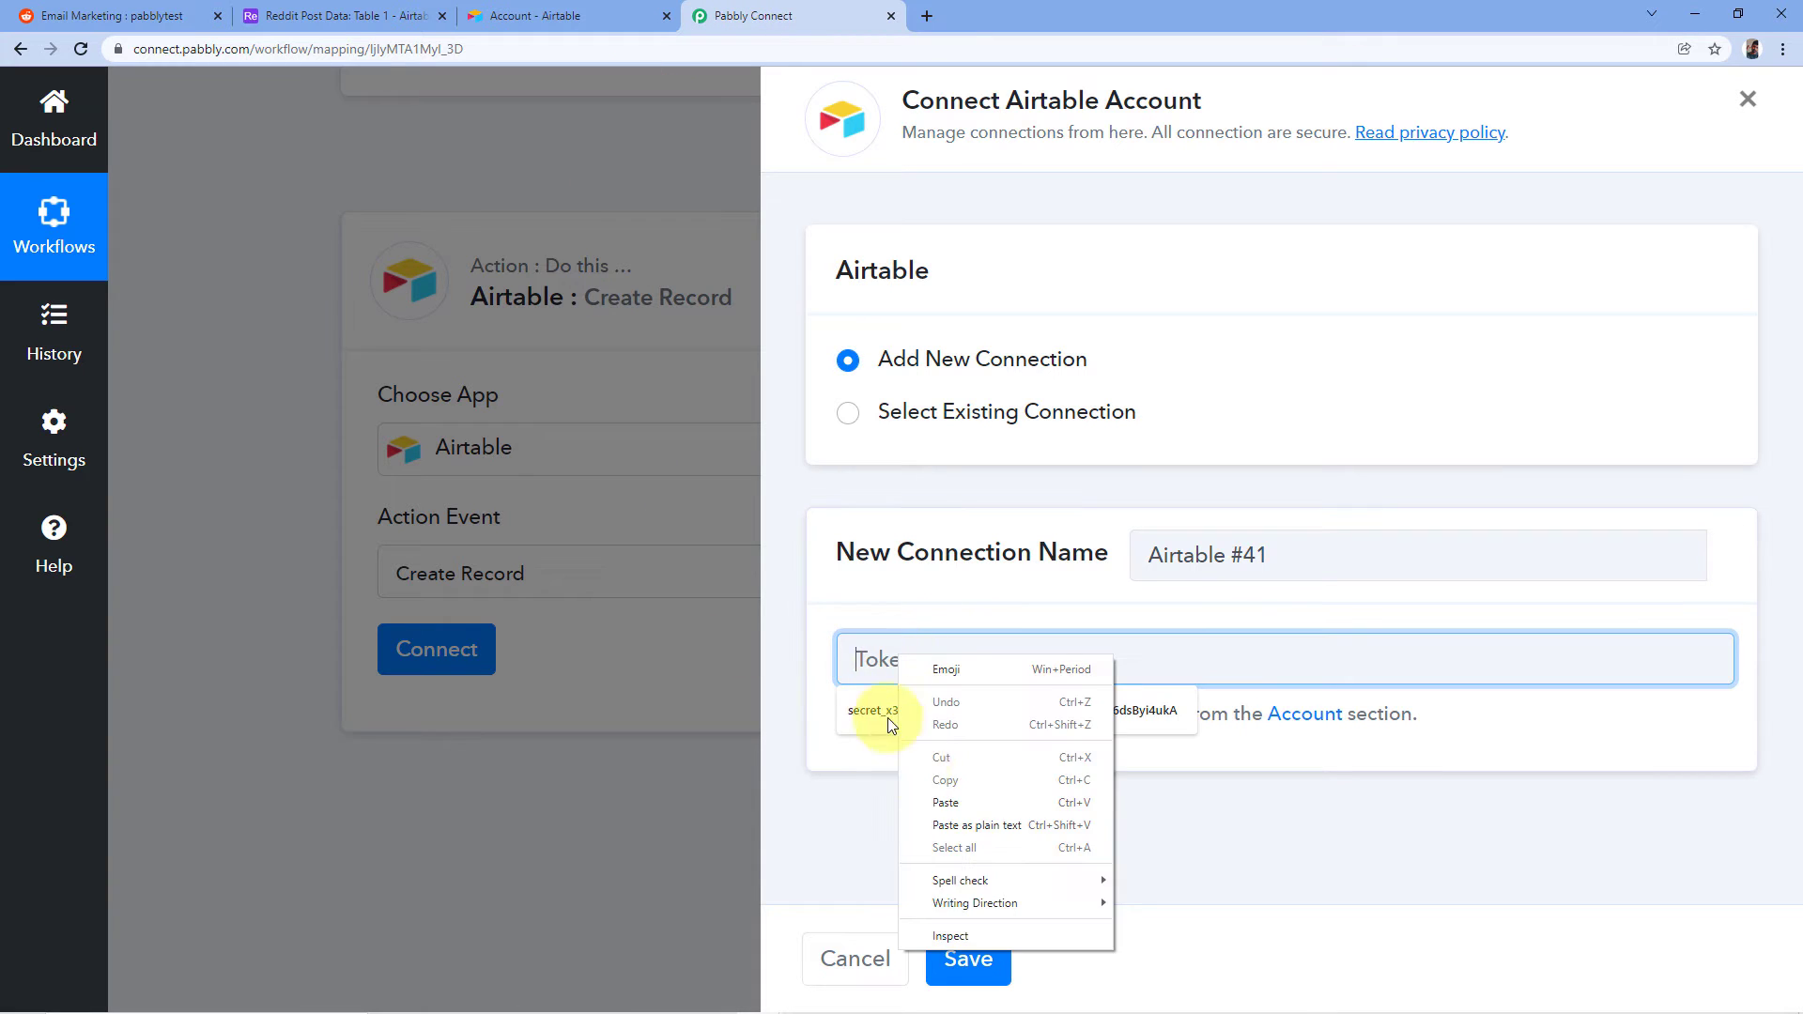
click(944, 803)
click(998, 962)
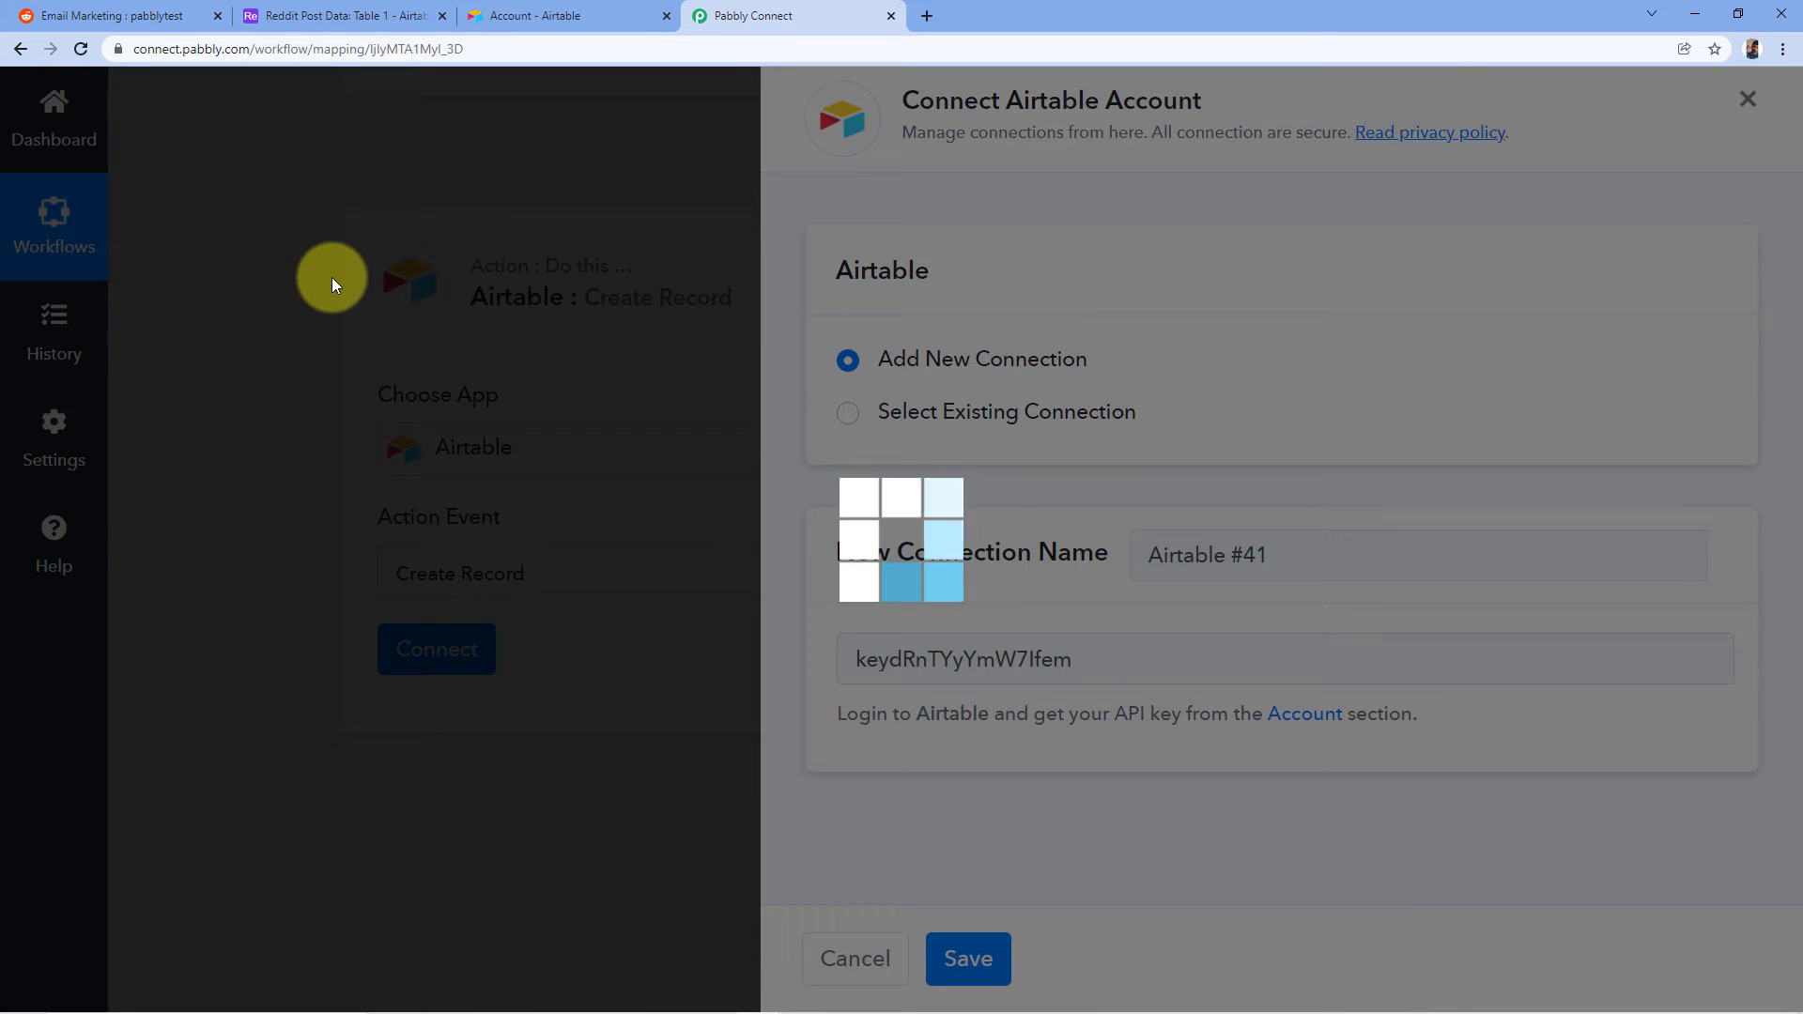
Step: Check the base name in Airtable and set the Create Record action's Base Id to Reddit Post Data
scroll(282, 301, down, 1)
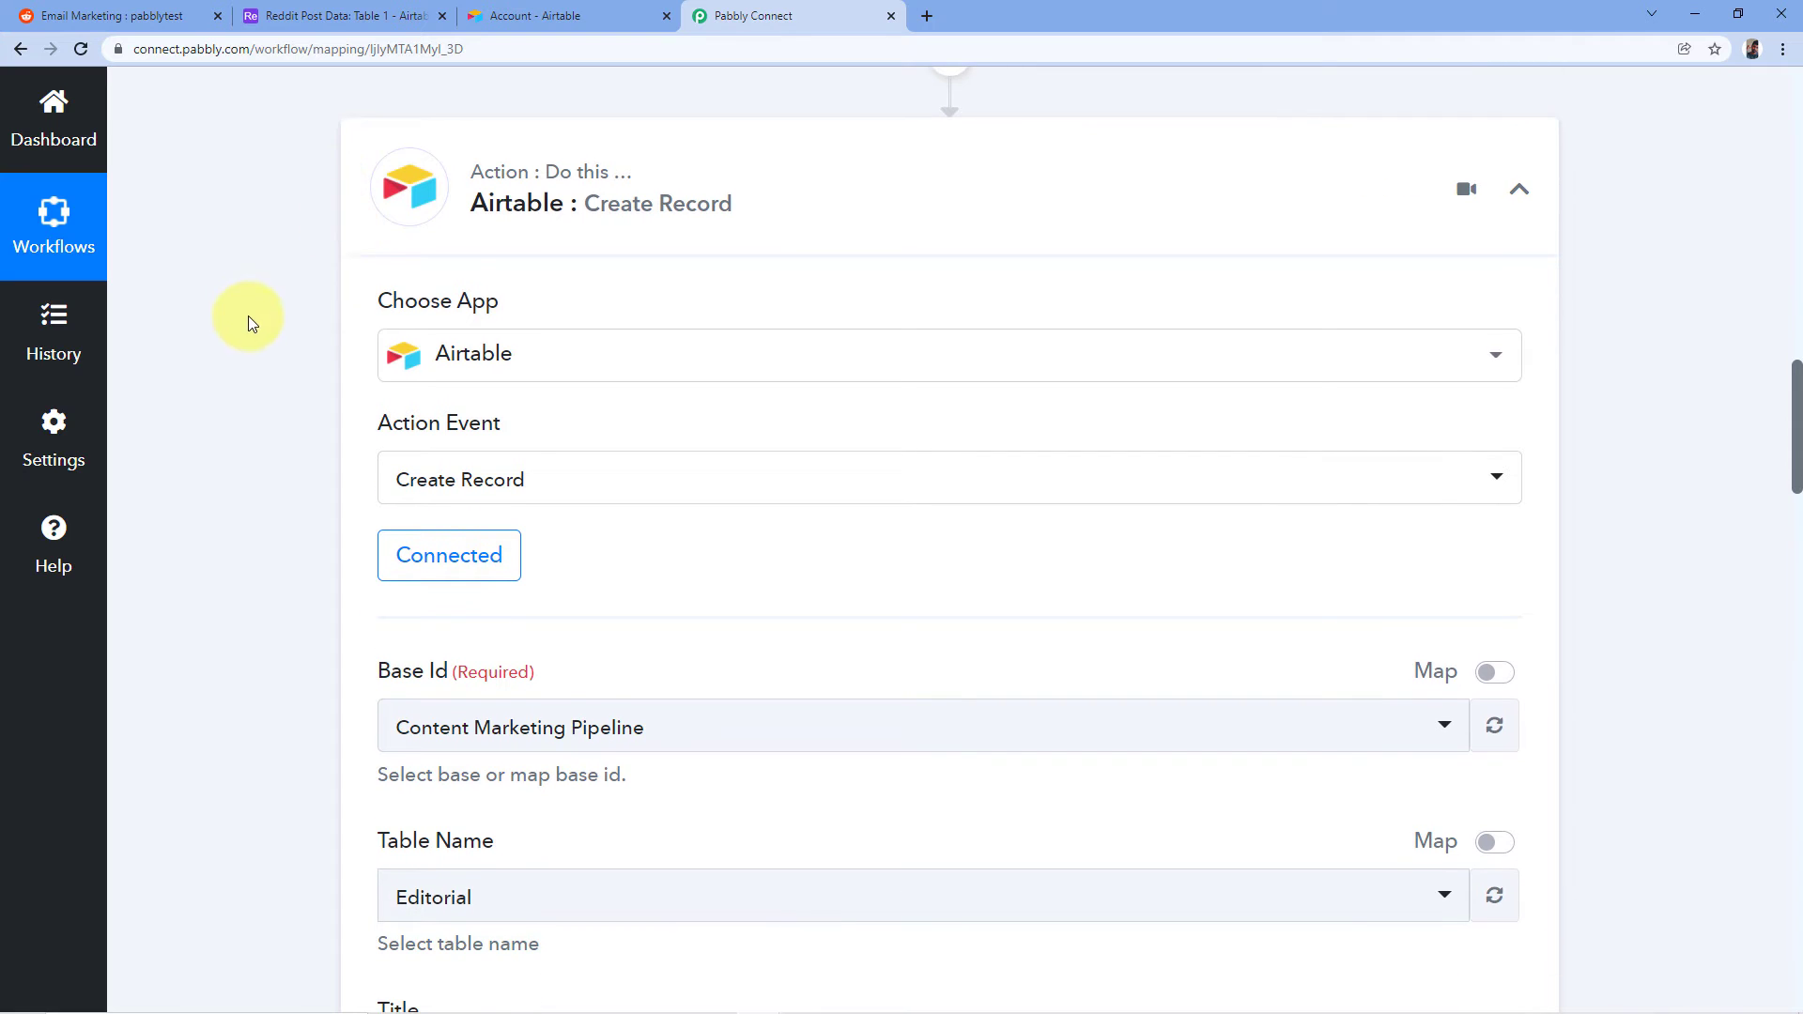
scroll(334, 302, down, 5)
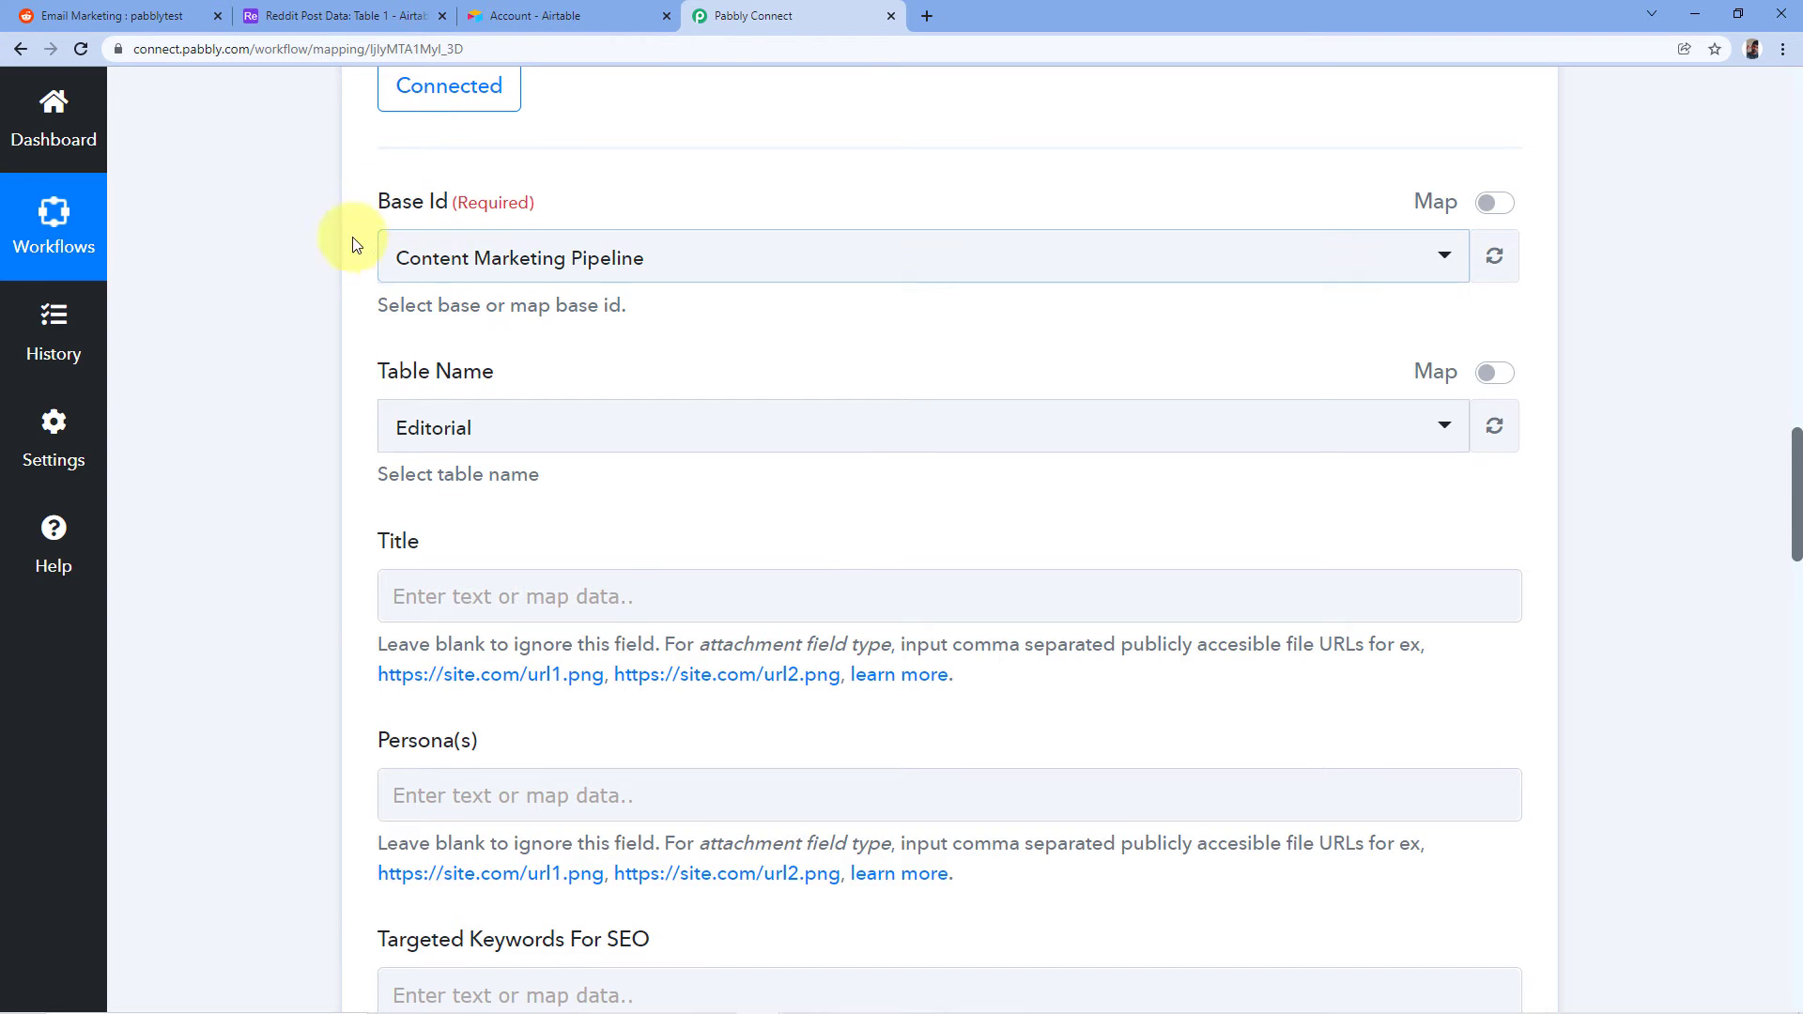
click(702, 263)
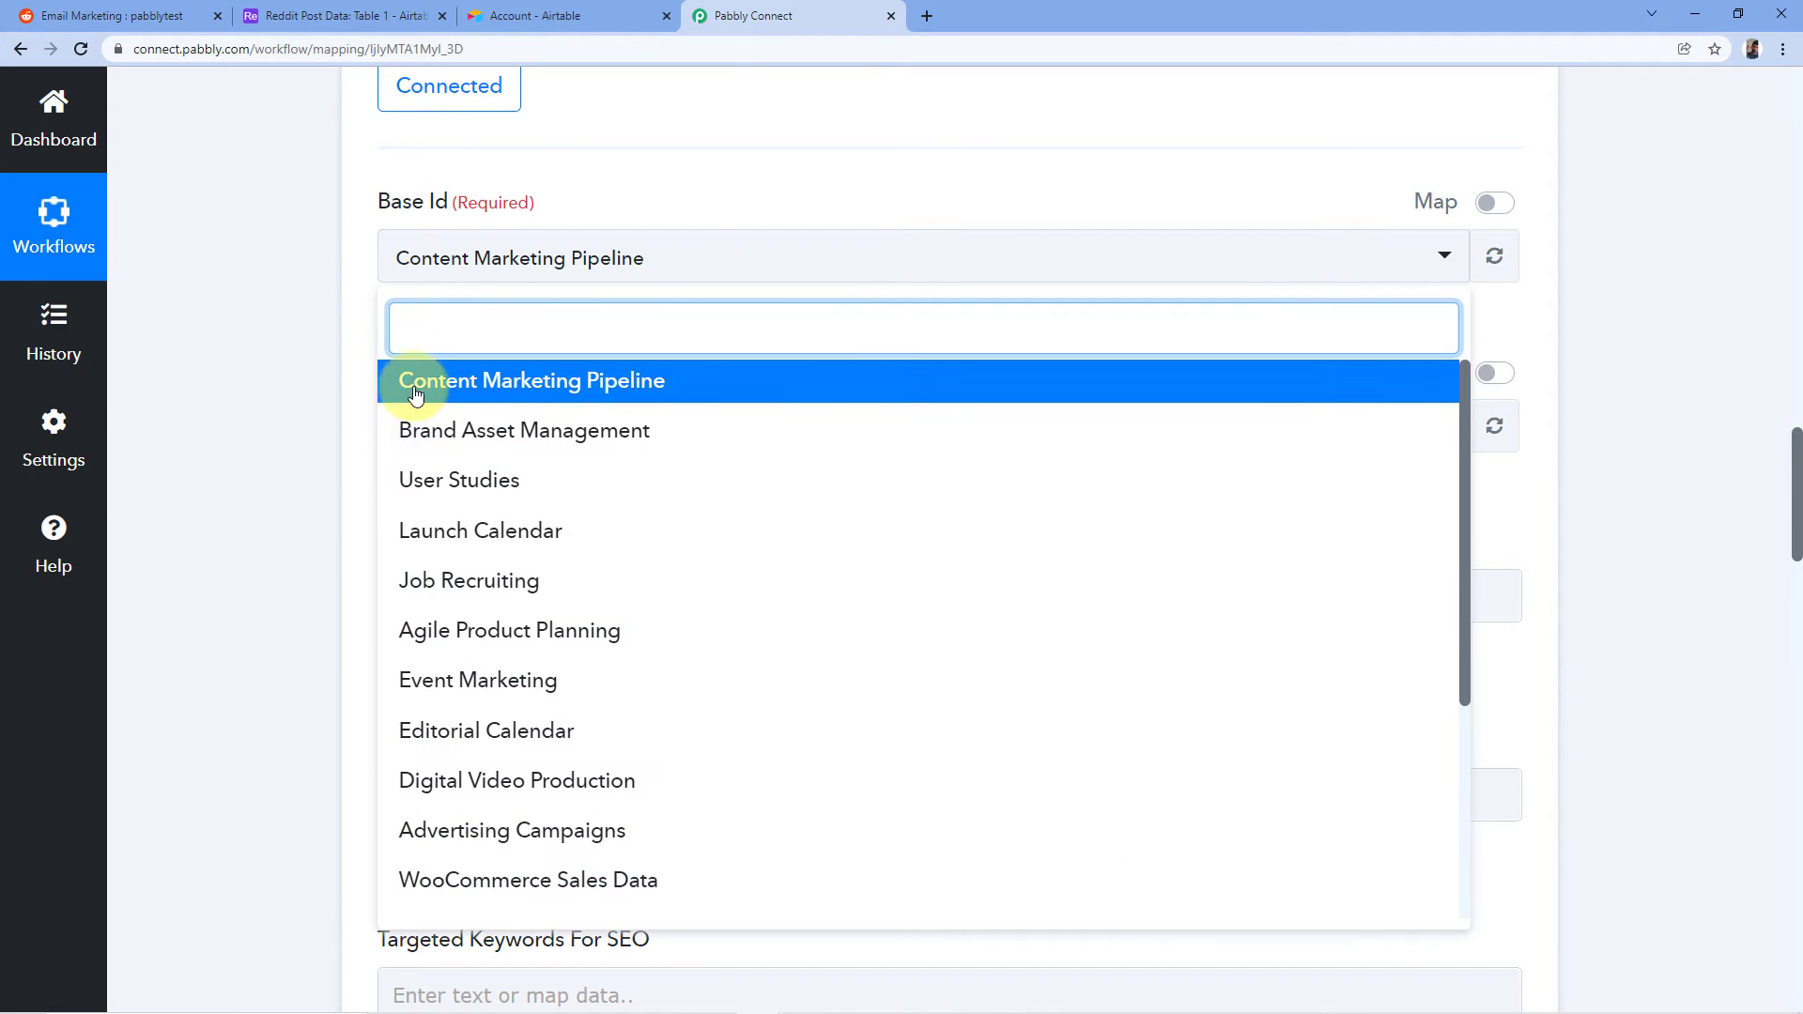
scroll(340, 375, down, 1)
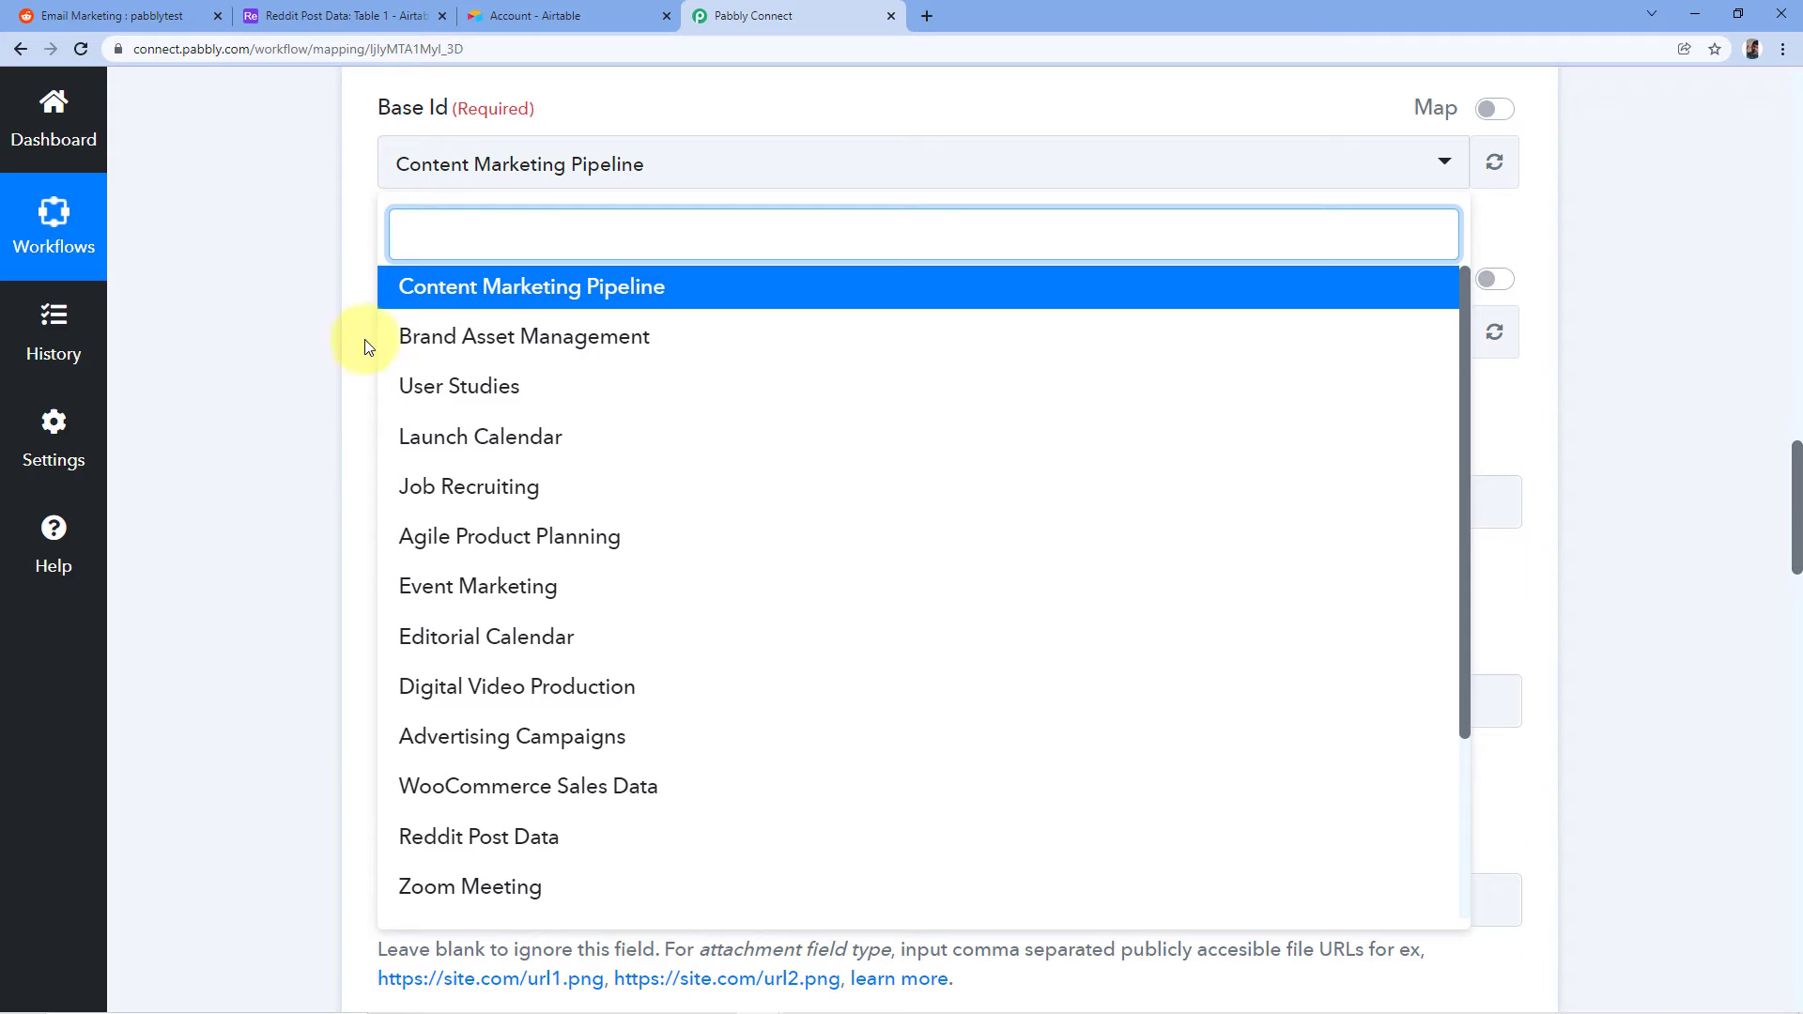
click(355, 8)
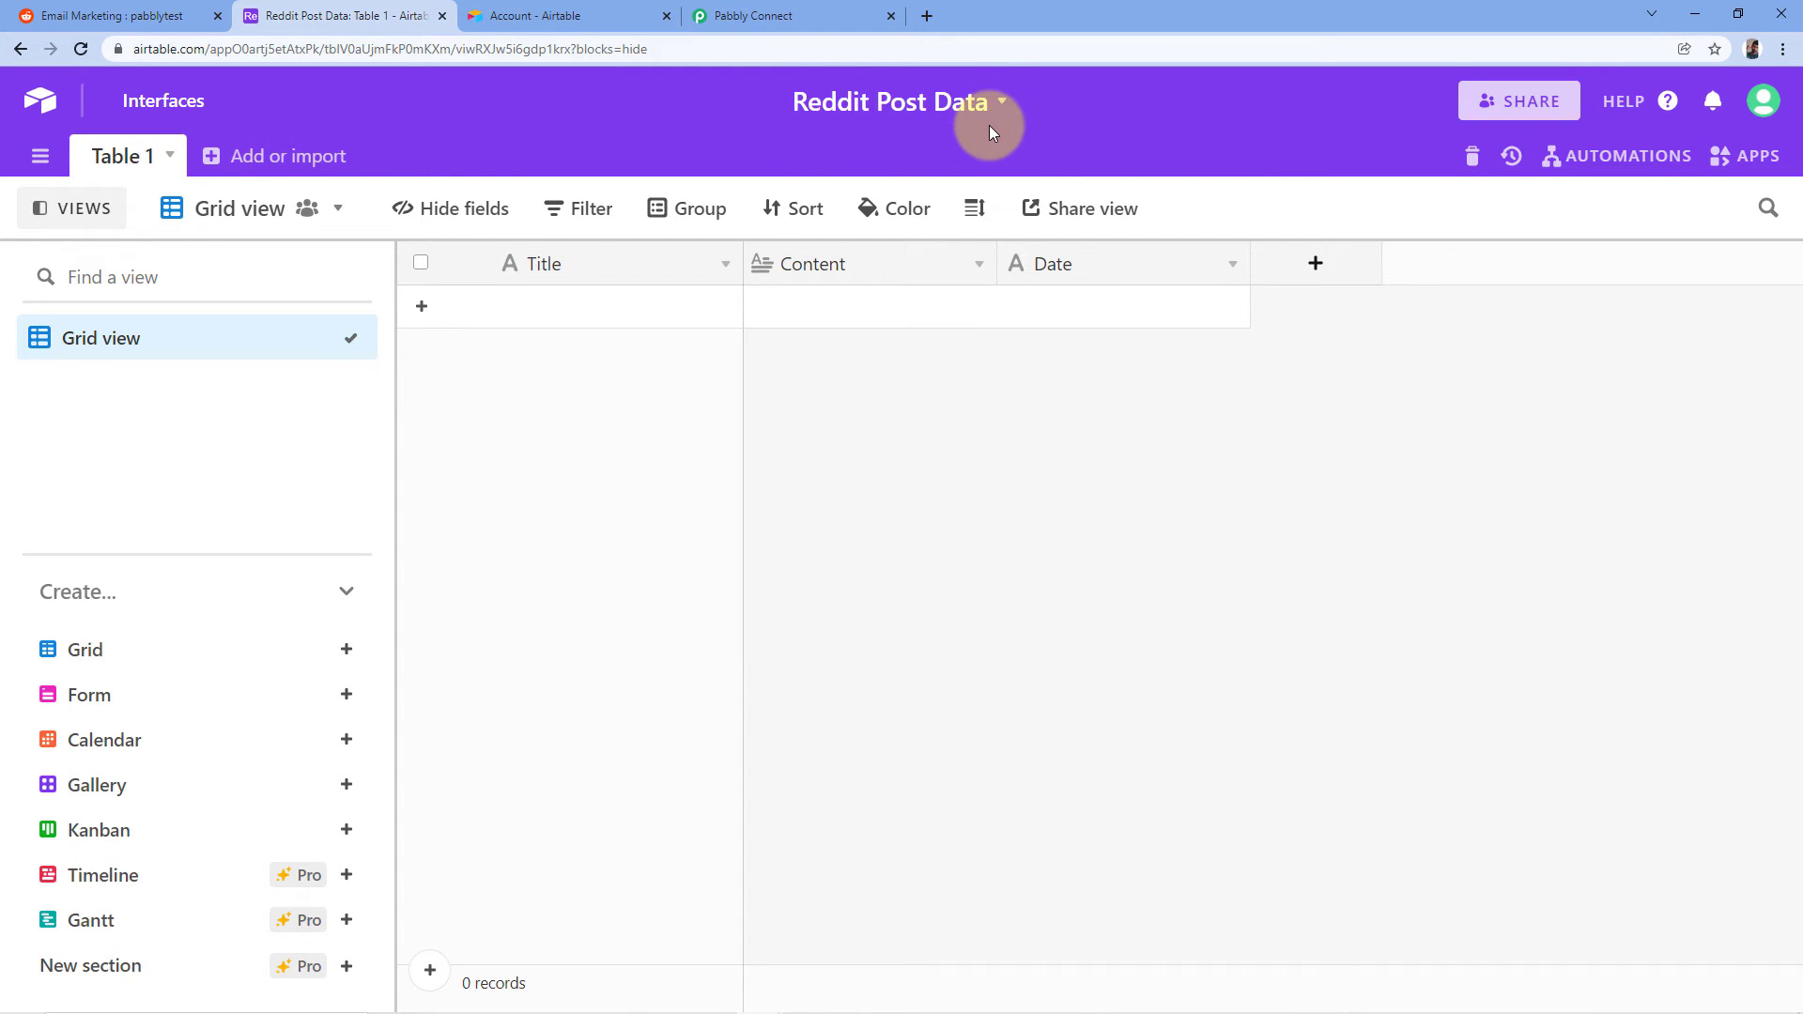
click(794, 15)
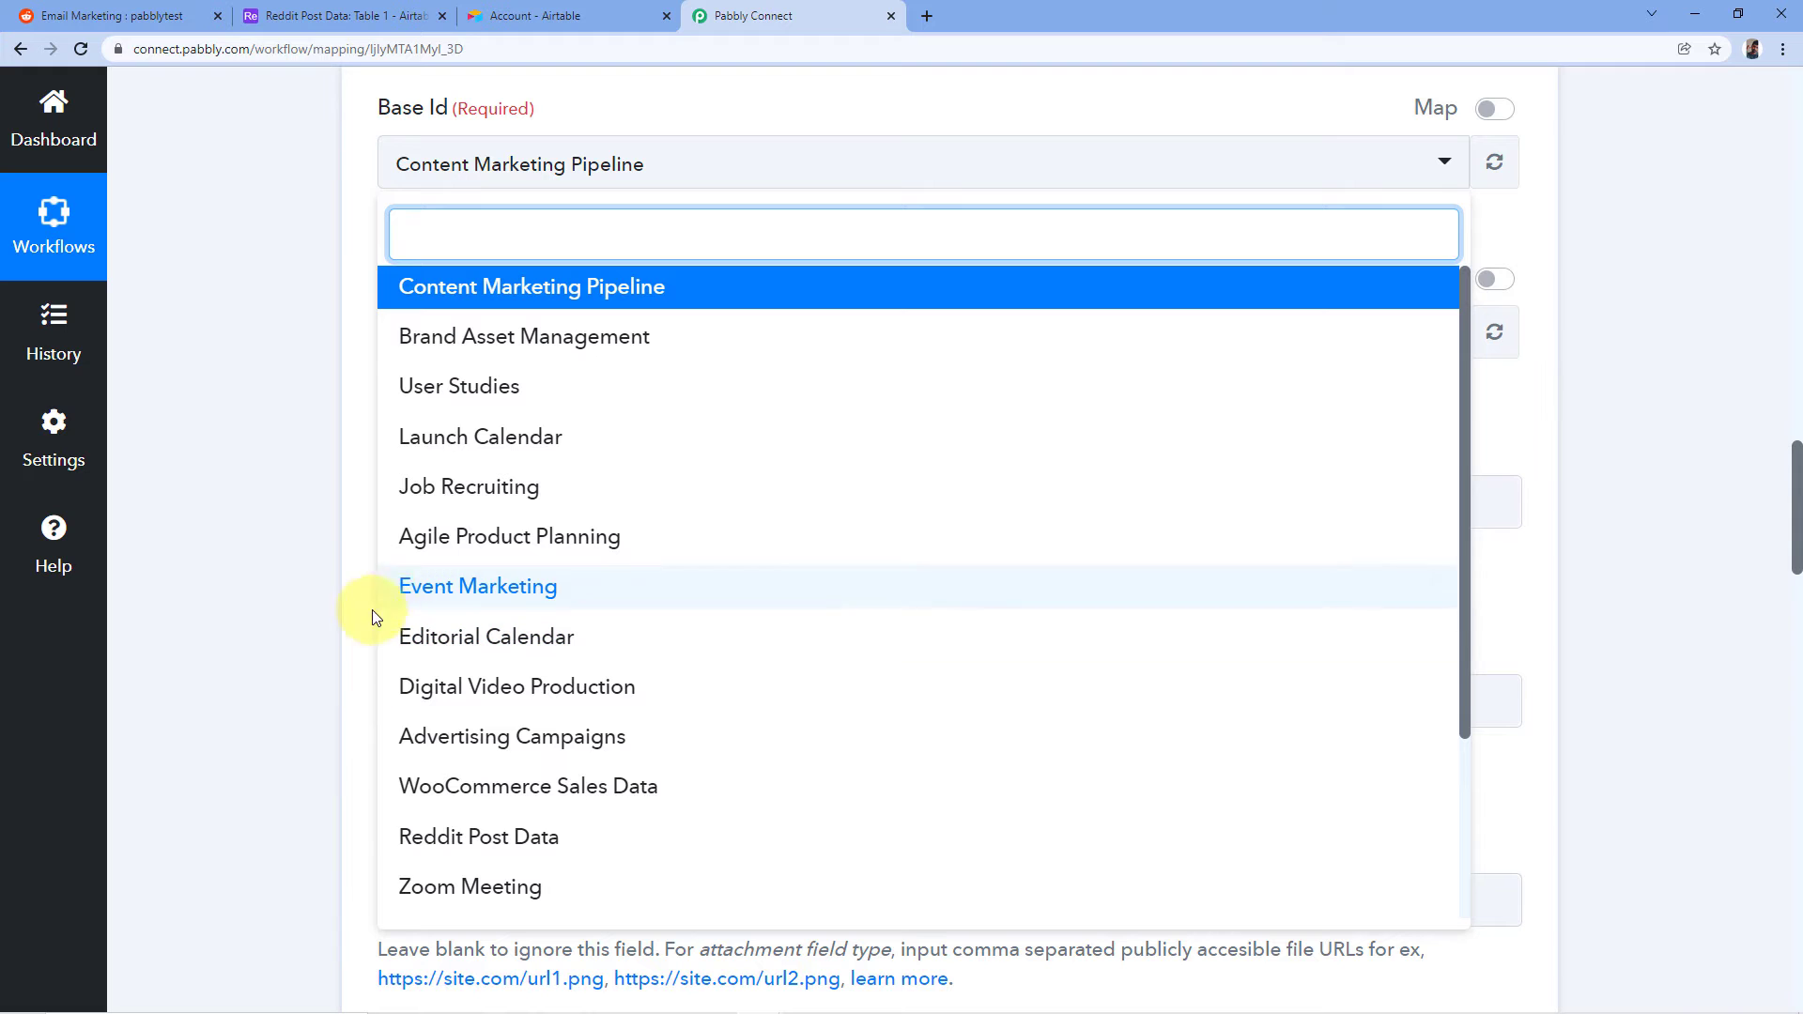
click(448, 840)
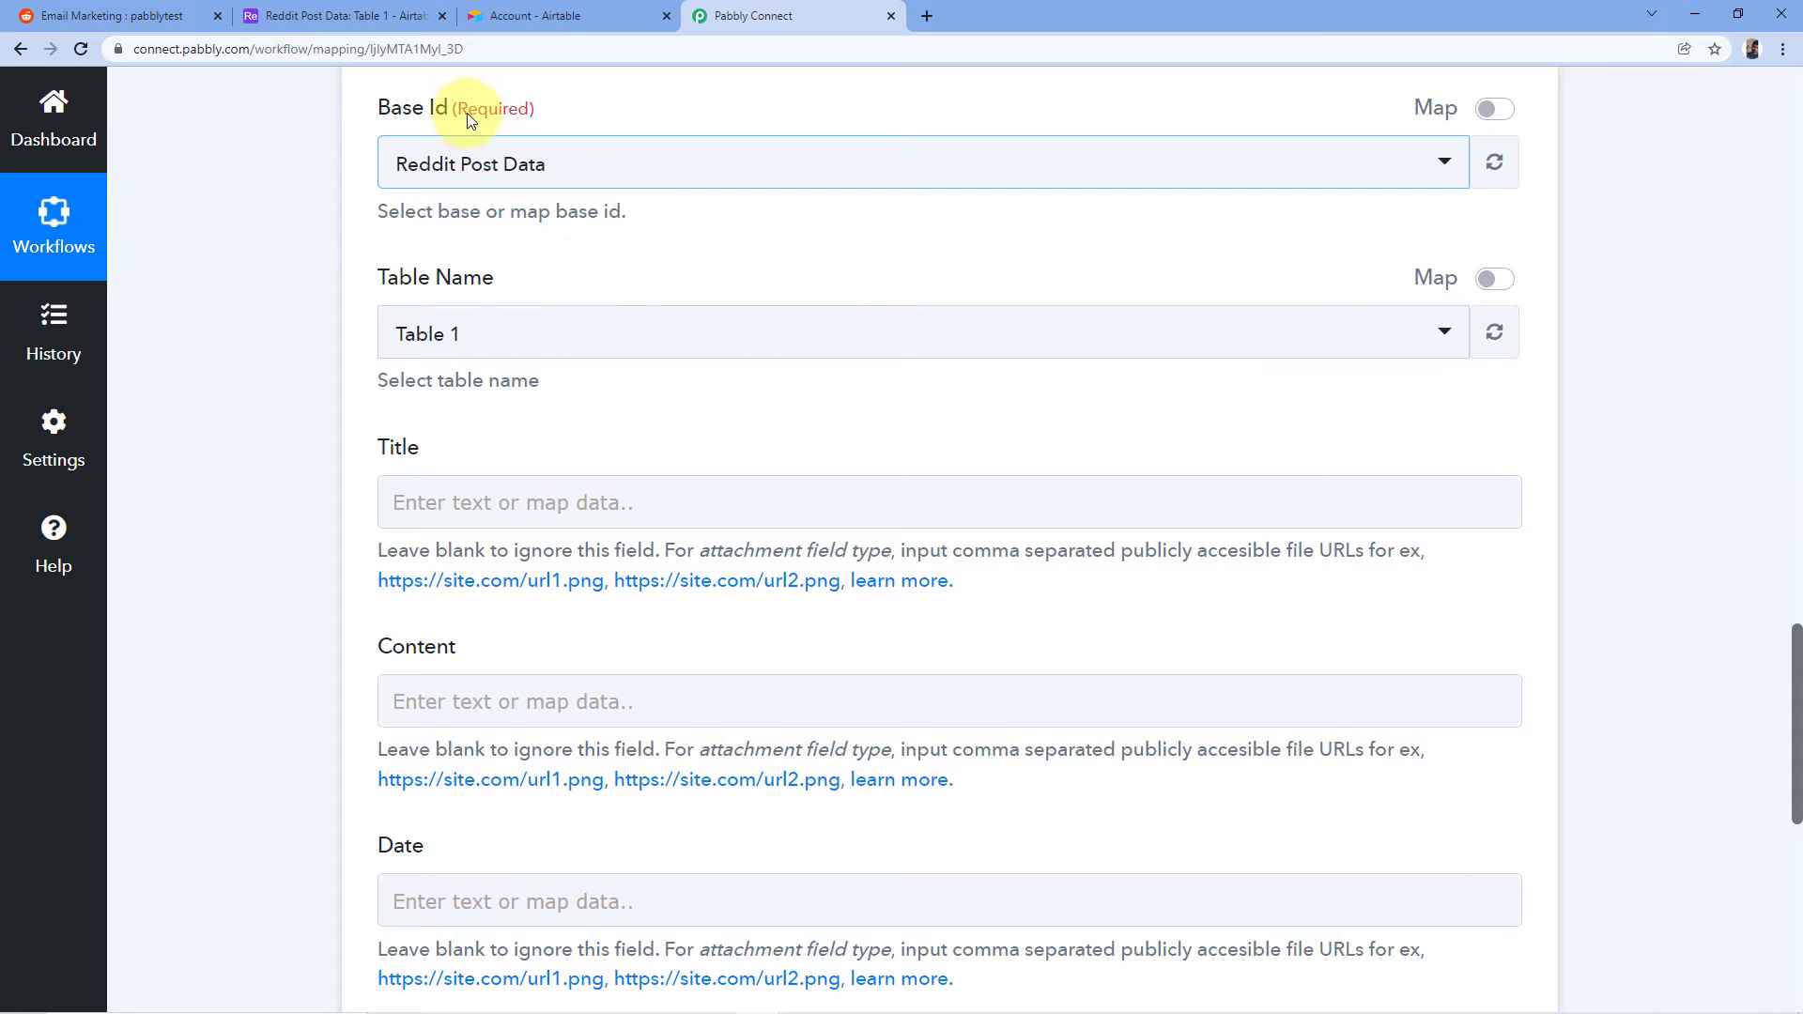
Step: Check the table name in Airtable and set the Create Record action's Table Name to Table 1
click(376, 16)
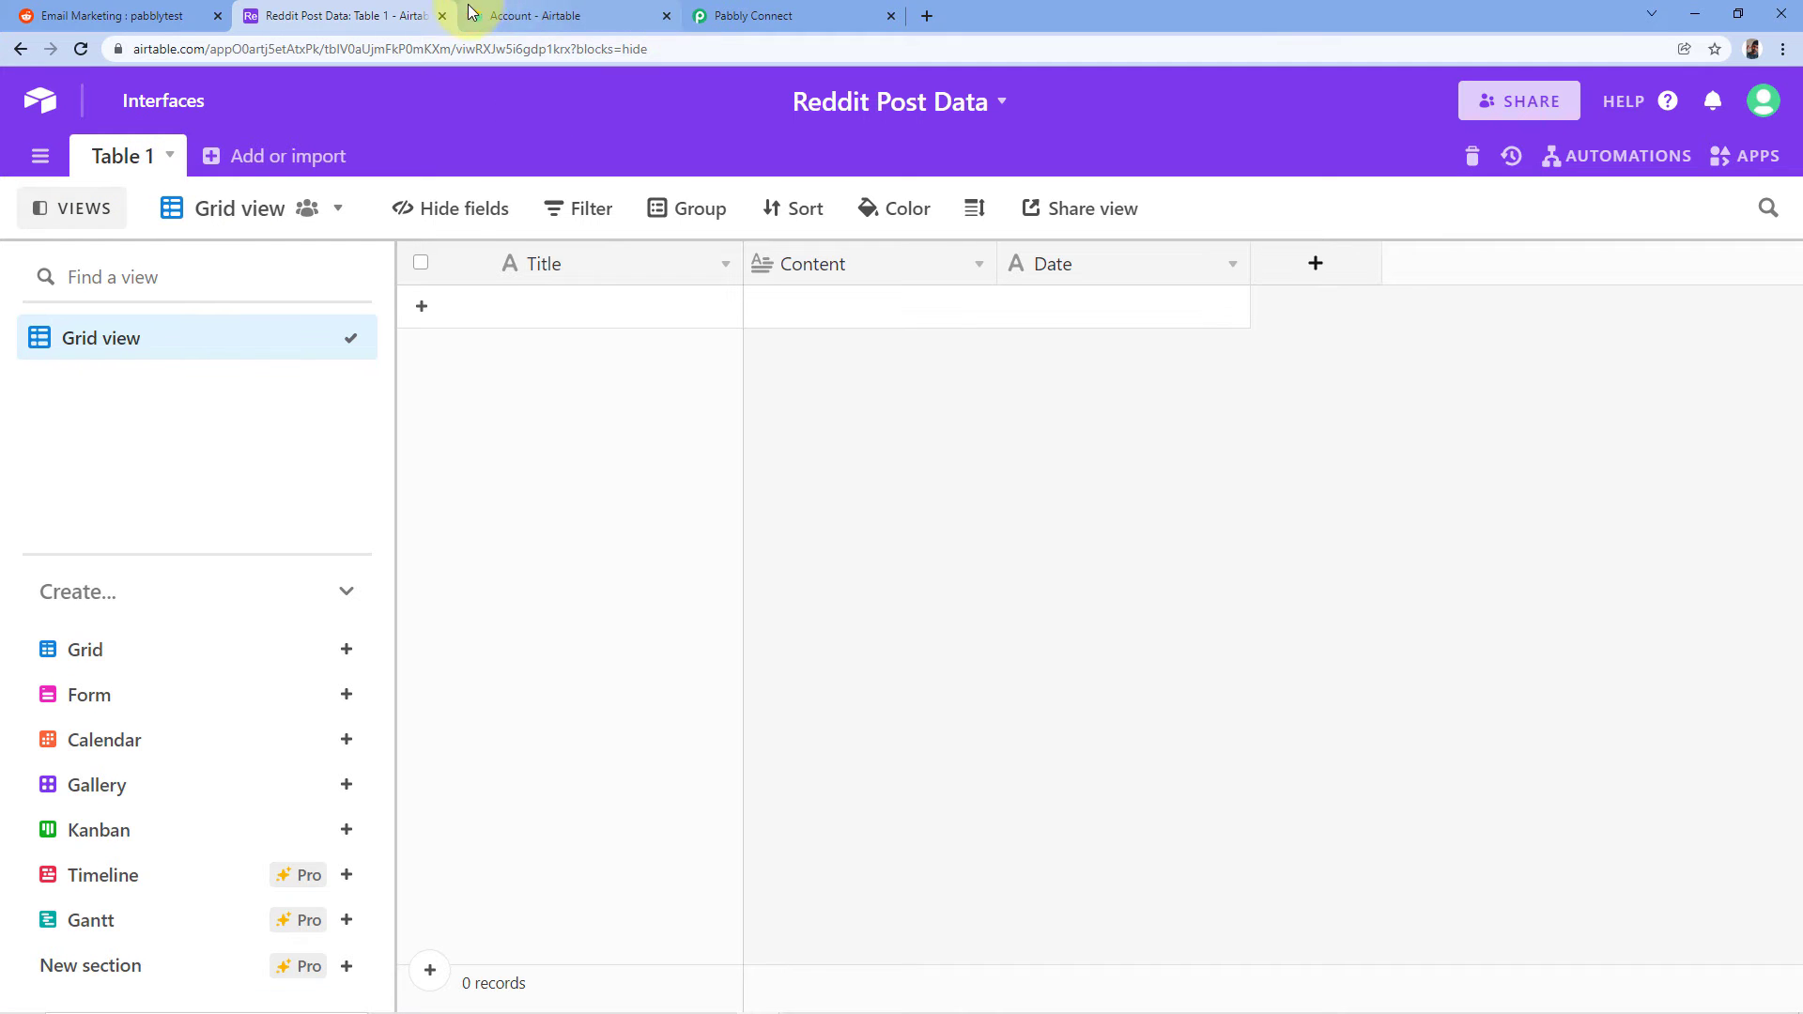
click(711, 17)
click(460, 335)
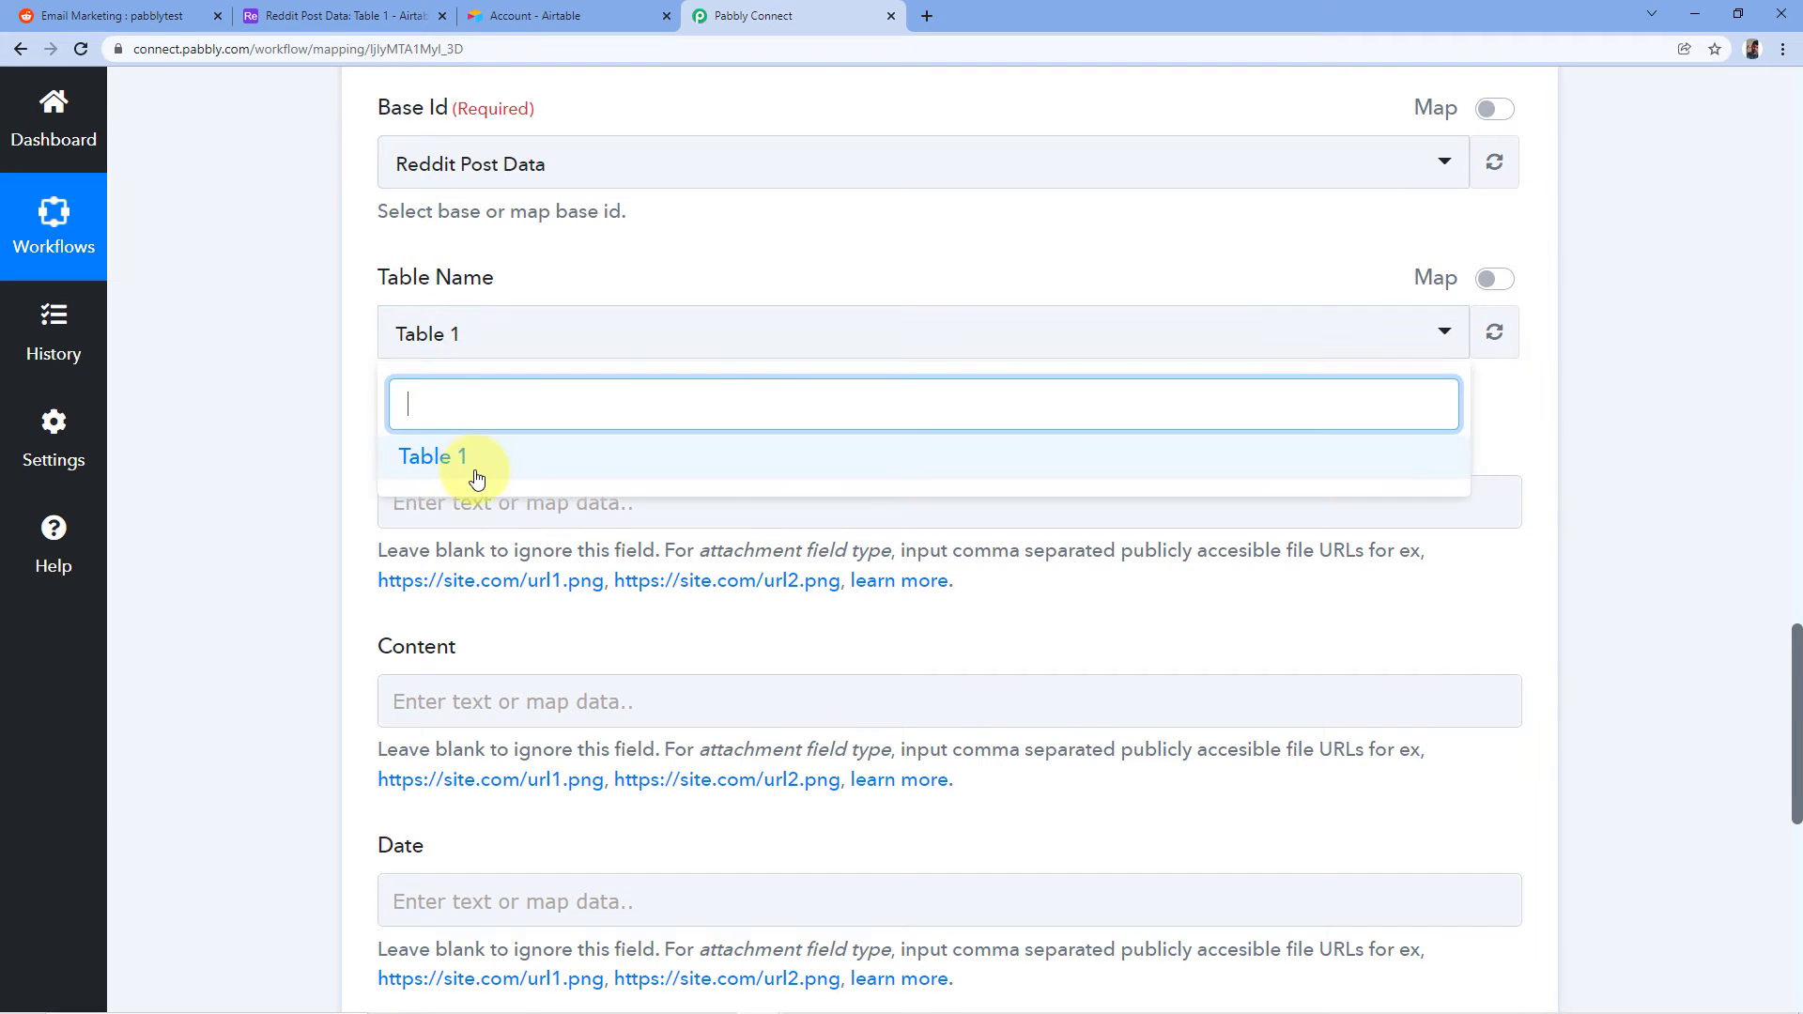
click(463, 461)
Step: Compare the action's Title, Content and Date fields with the columns of Airtable's Reddit Post Data table, and return to Pabbly Connect
scroll(486, 404, down, 1)
scroll(417, 310, down, 1)
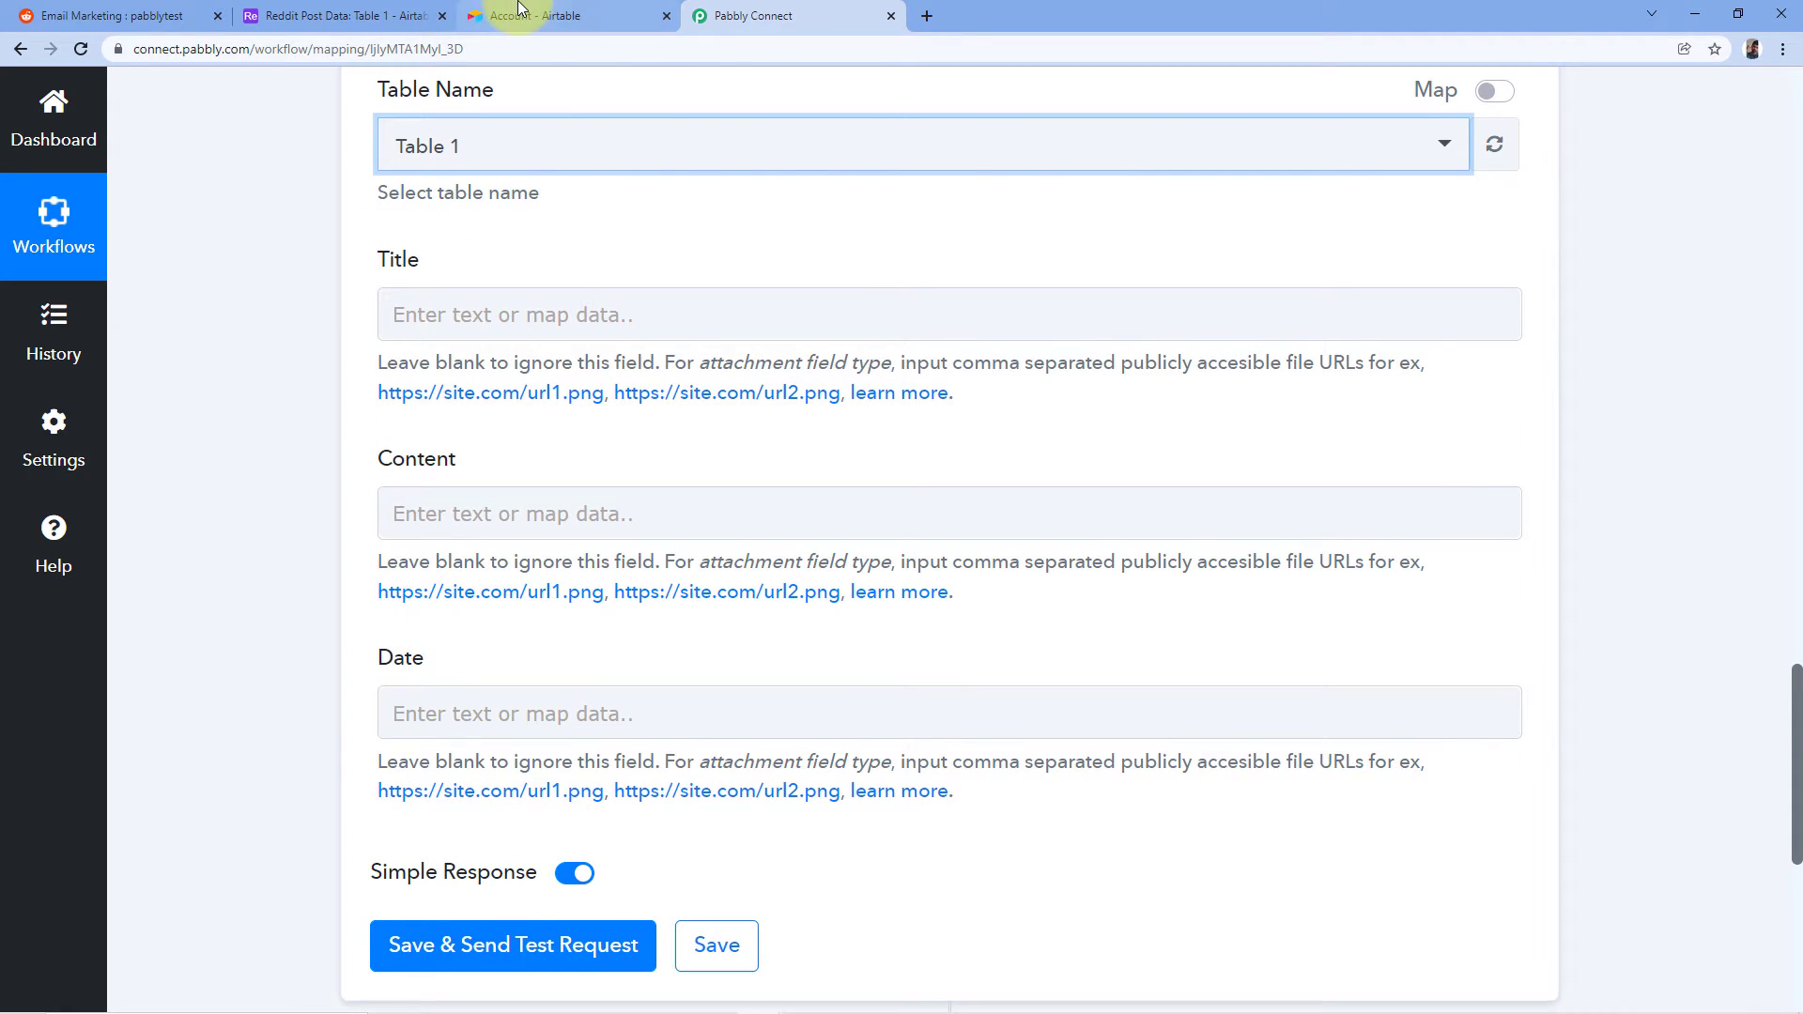
click(517, 15)
click(413, 15)
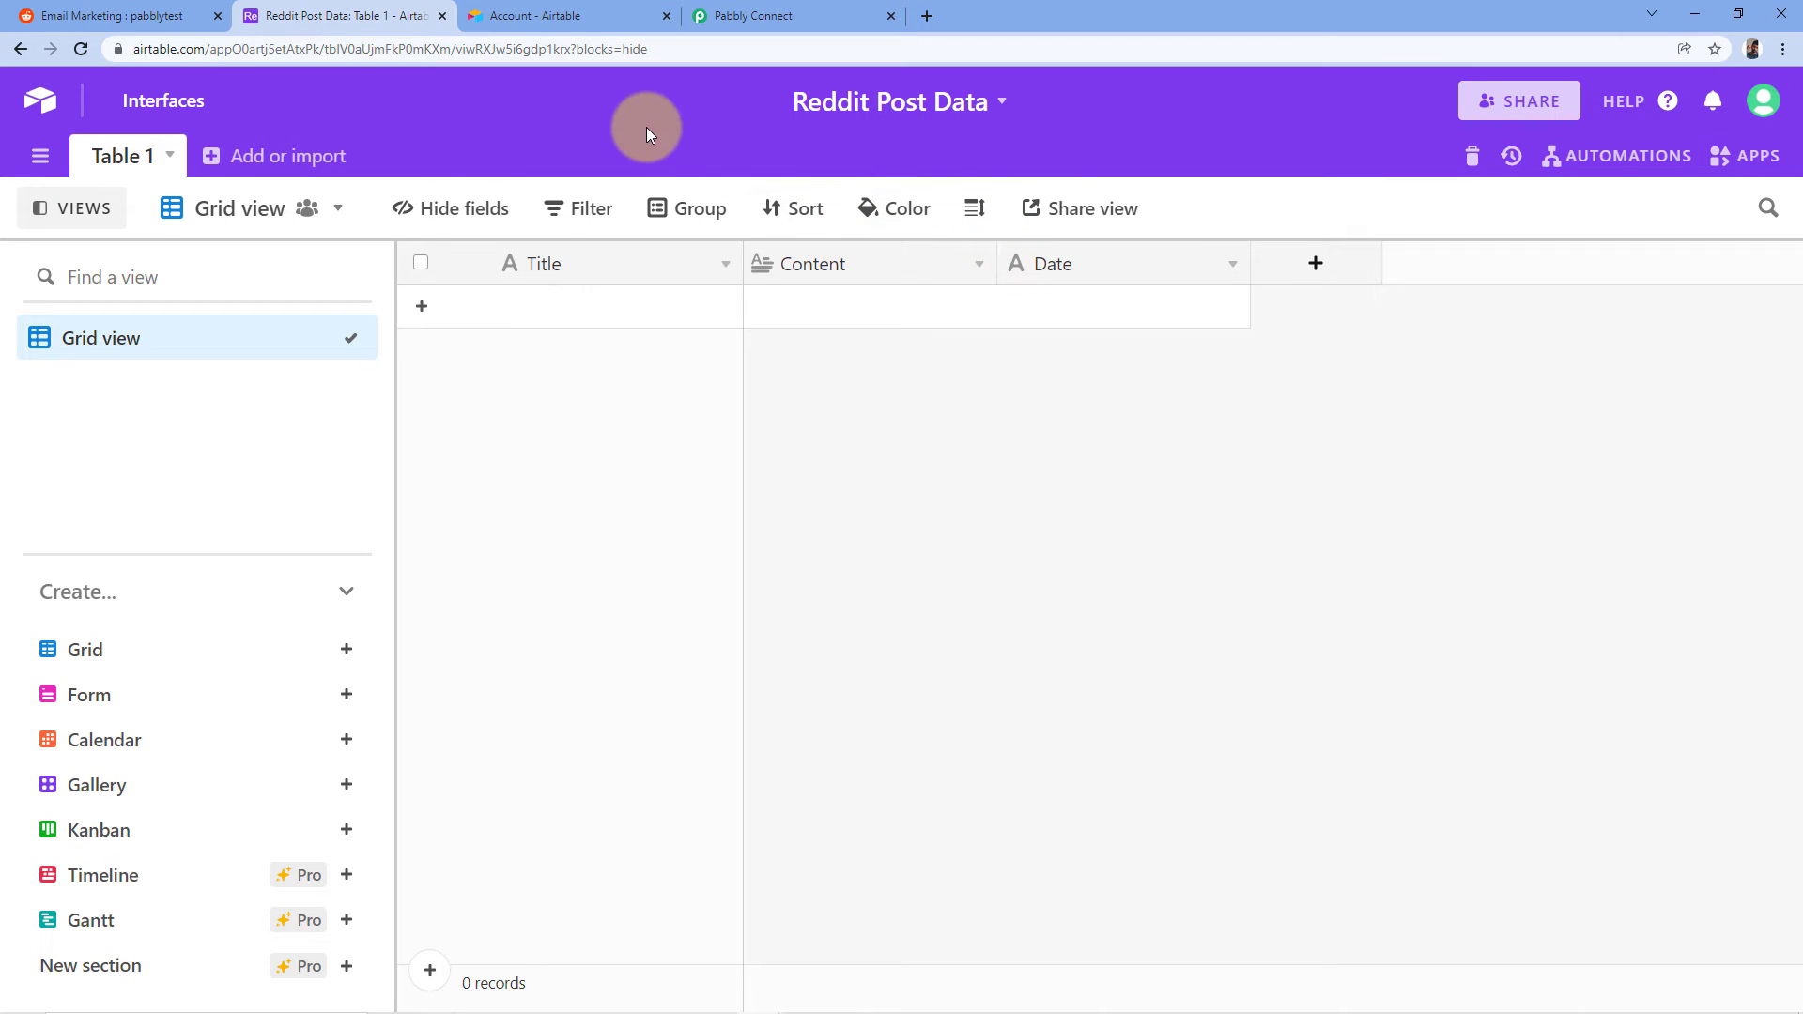
click(783, 11)
Step: Go back through the Reddit trigger's received response and examine the post content in Data Selftext
scroll(317, 346, up, 12)
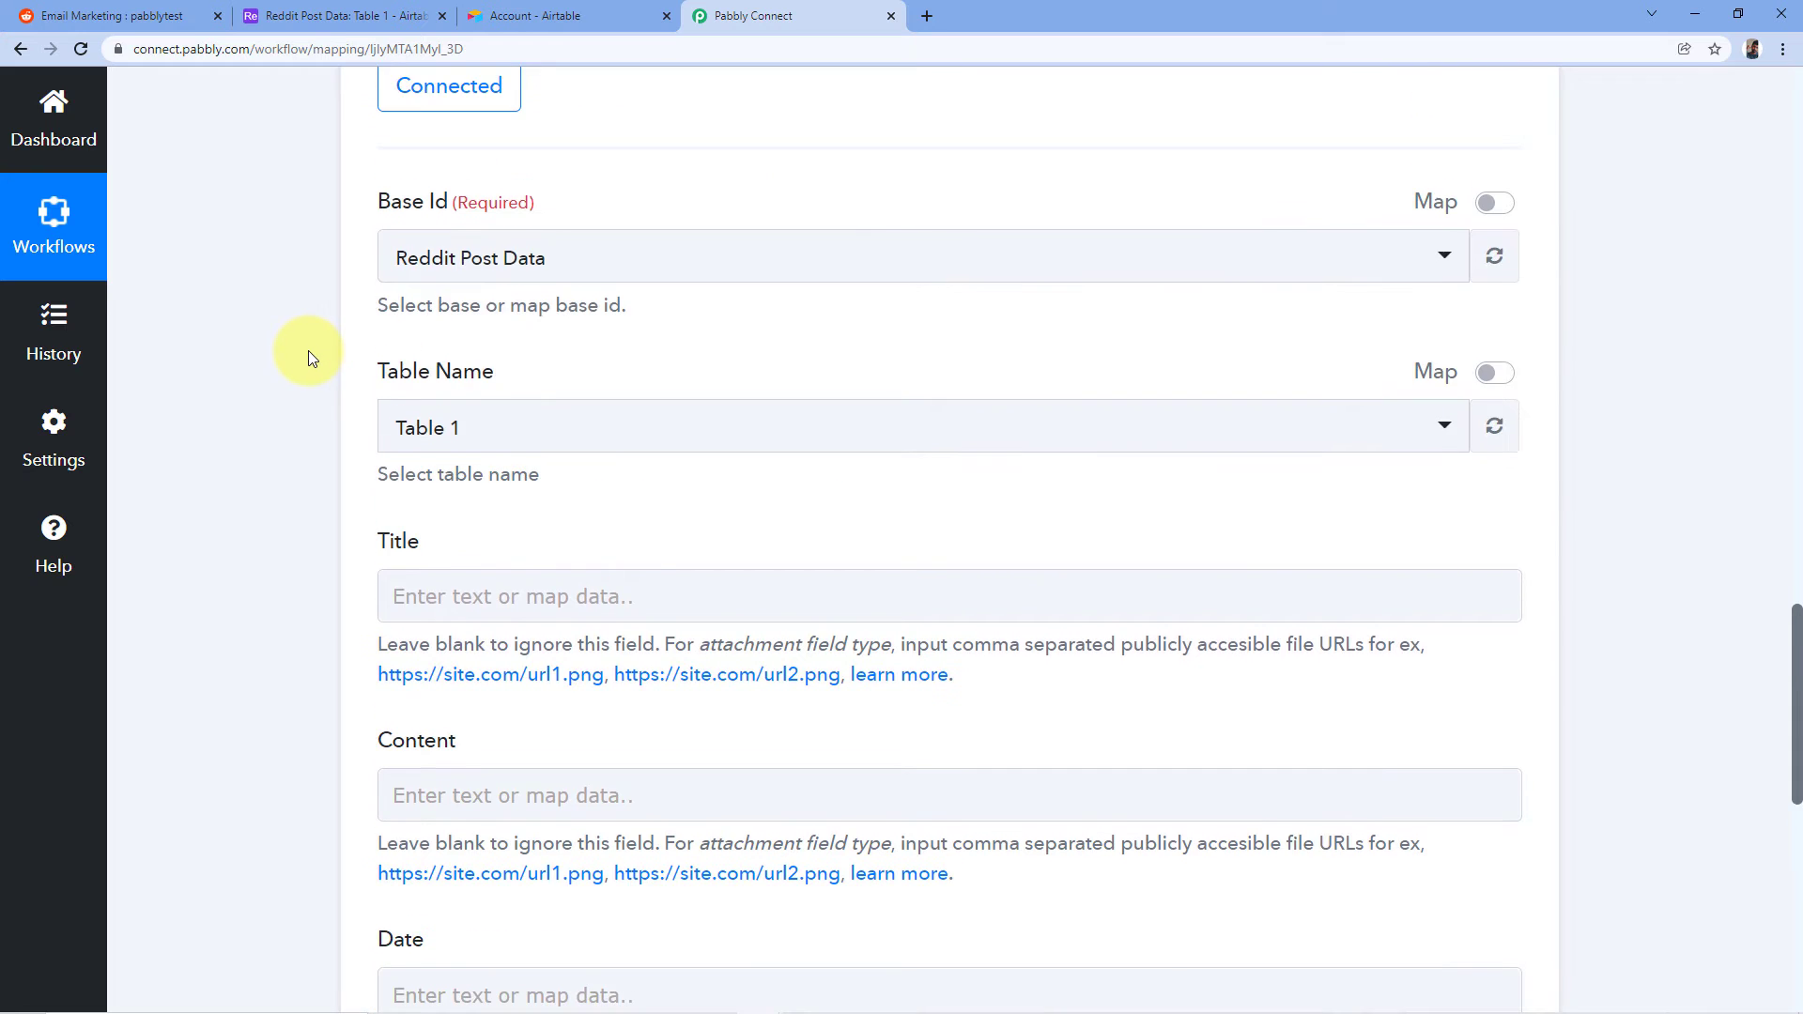
scroll(308, 352, up, 5)
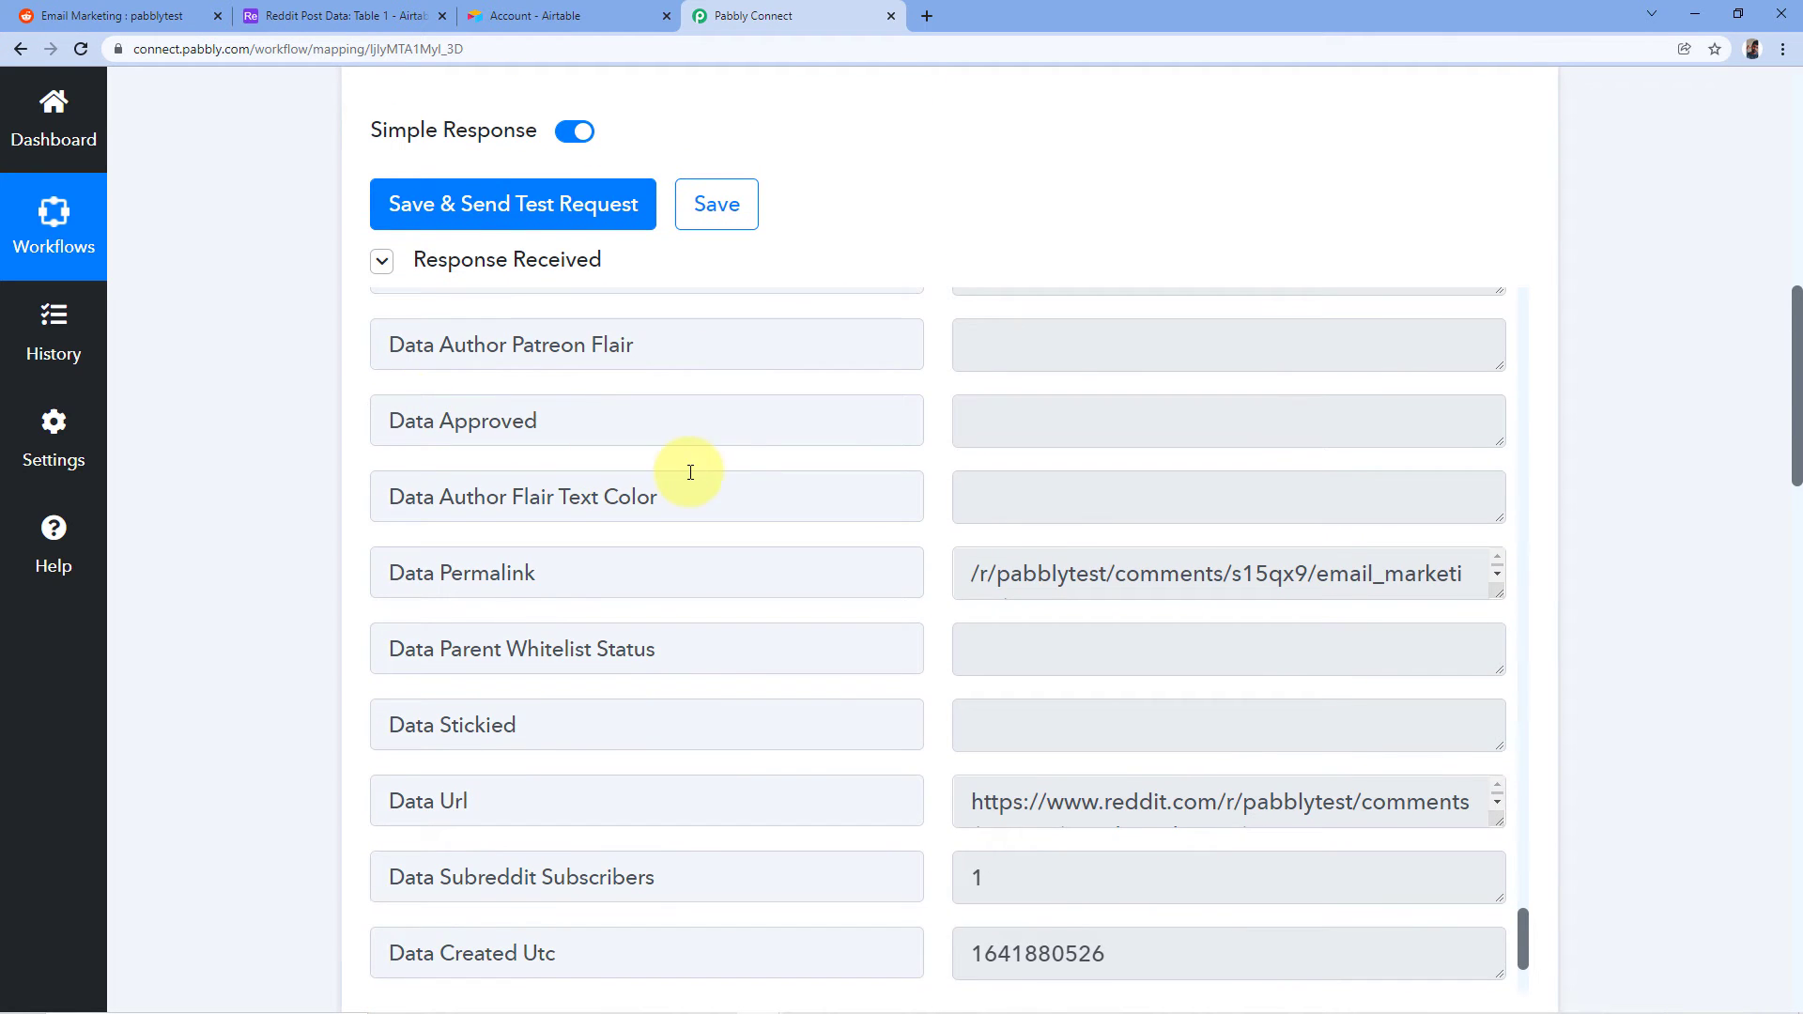
scroll(688, 471, up, 10)
scroll(693, 472, up, 10)
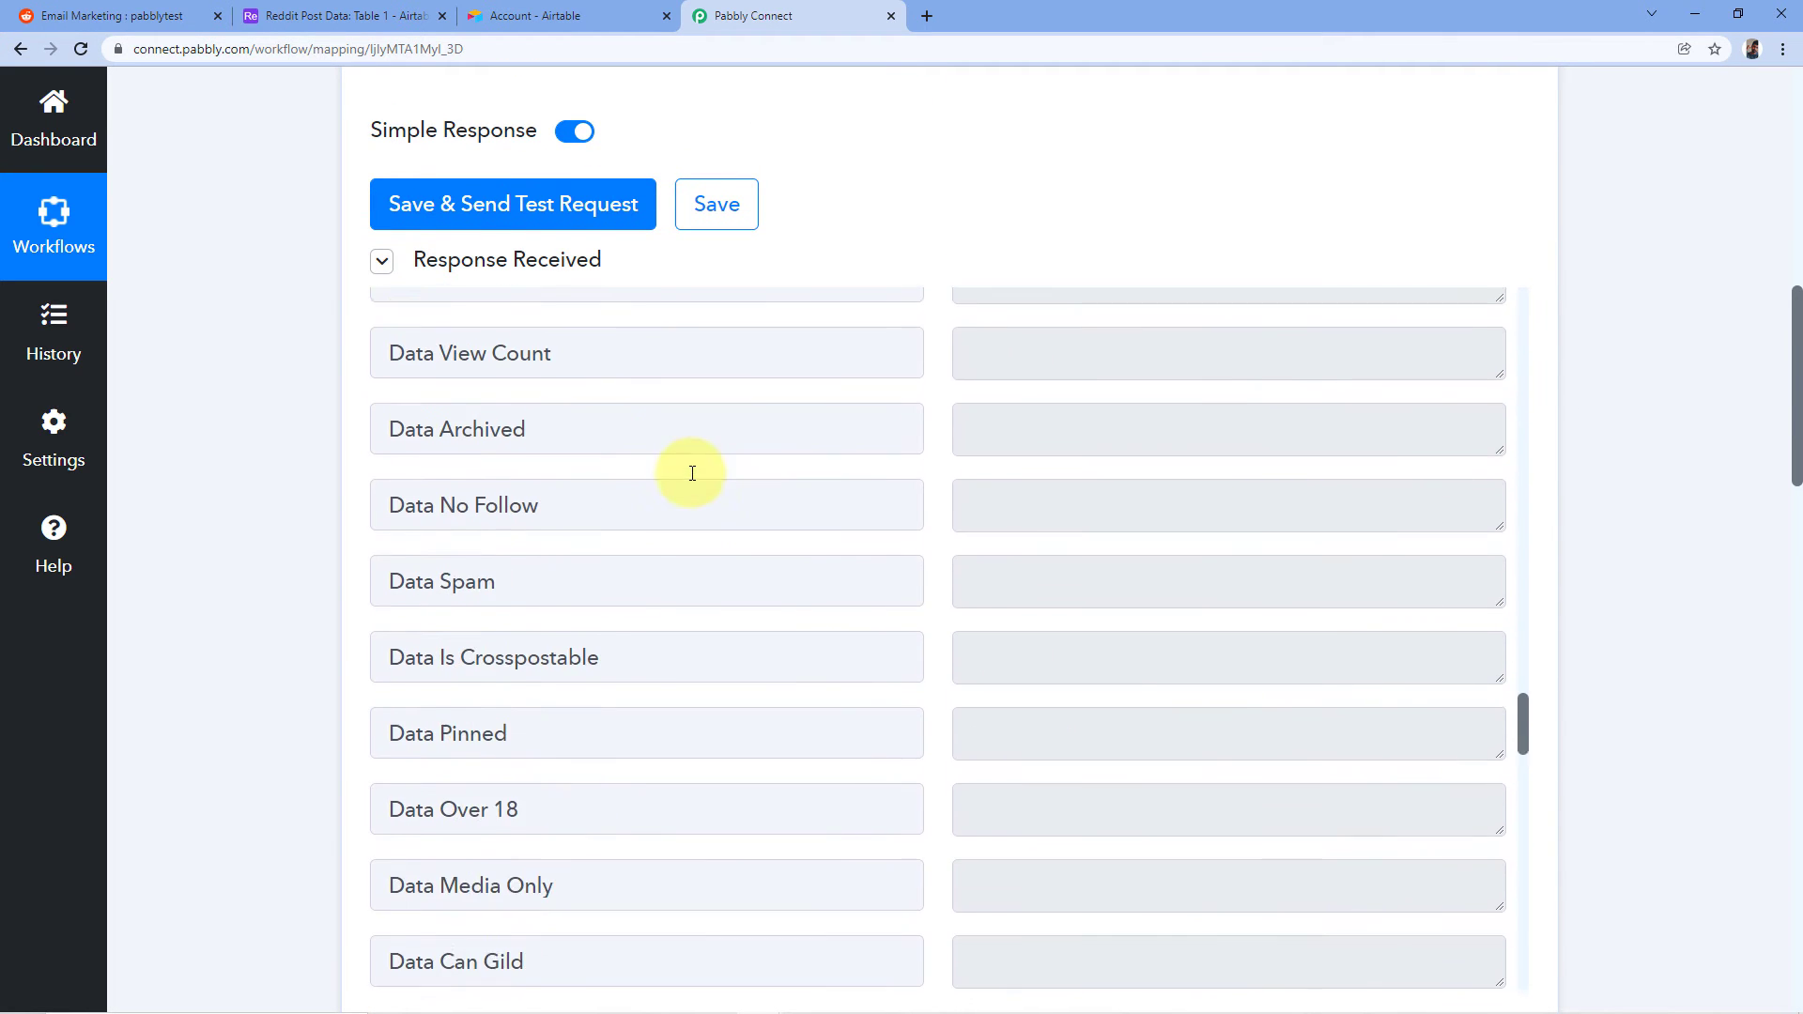
scroll(692, 473, up, 8)
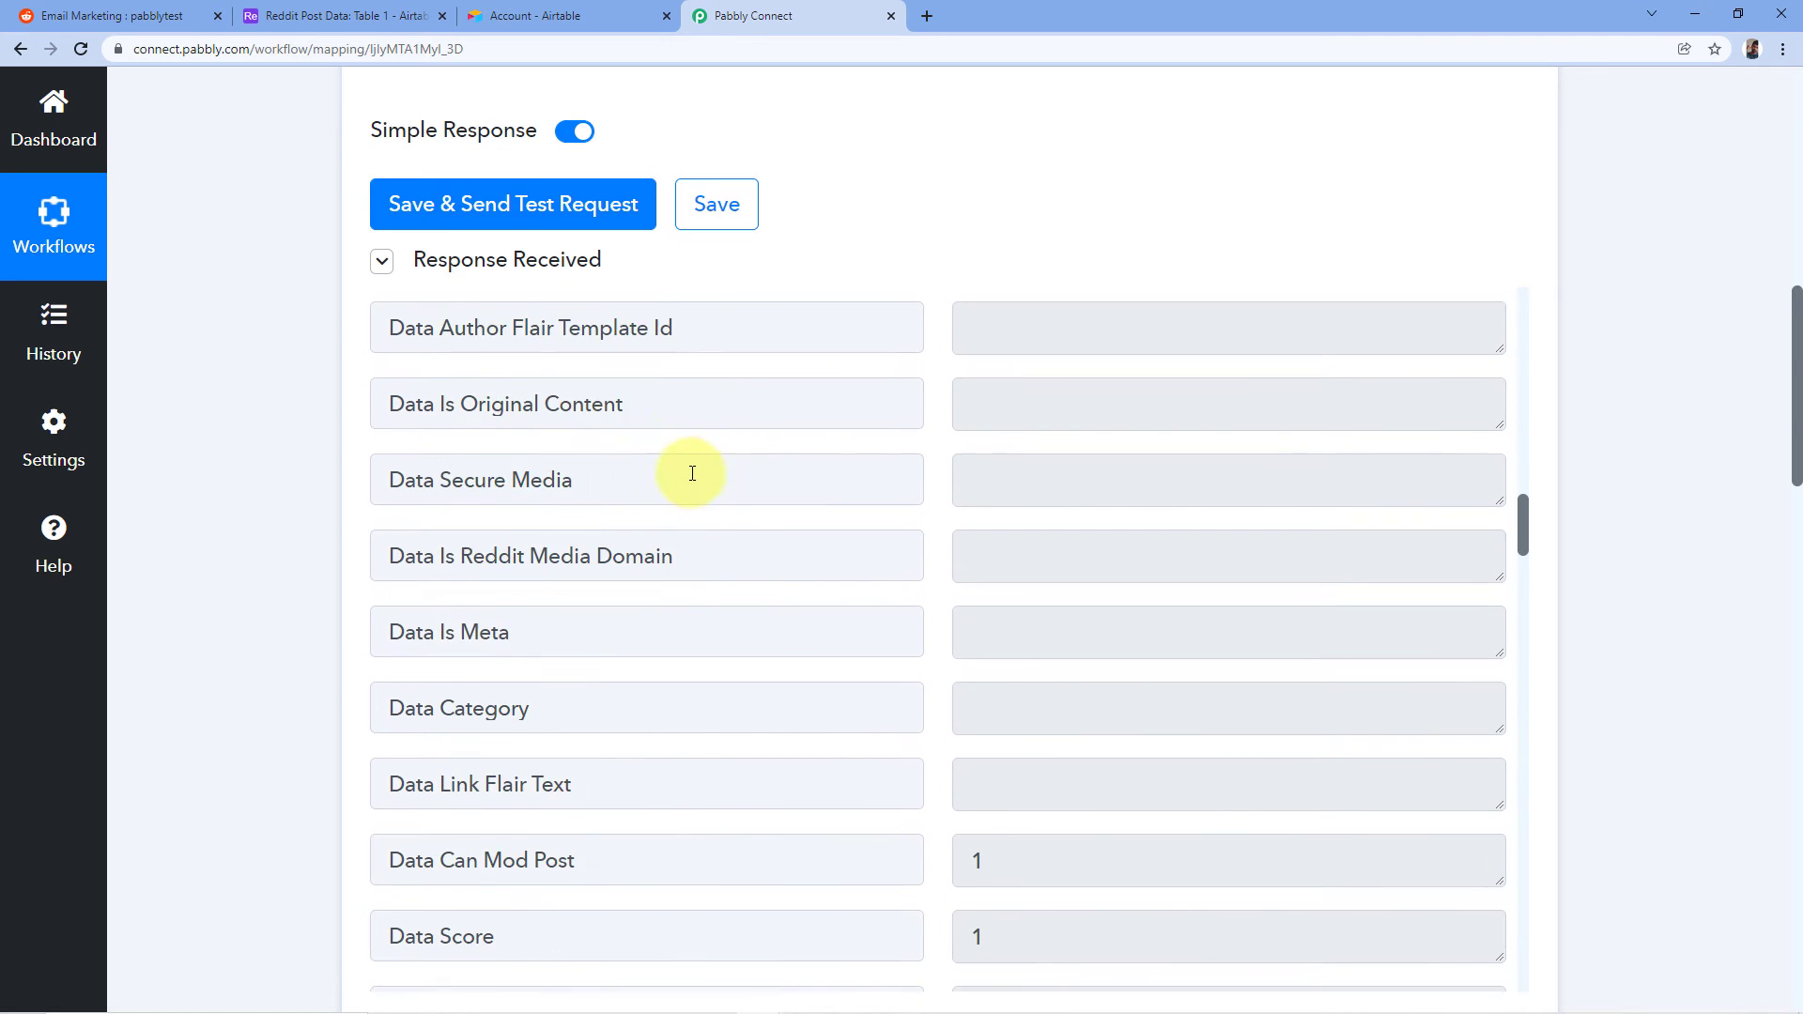
scroll(692, 472, up, 10)
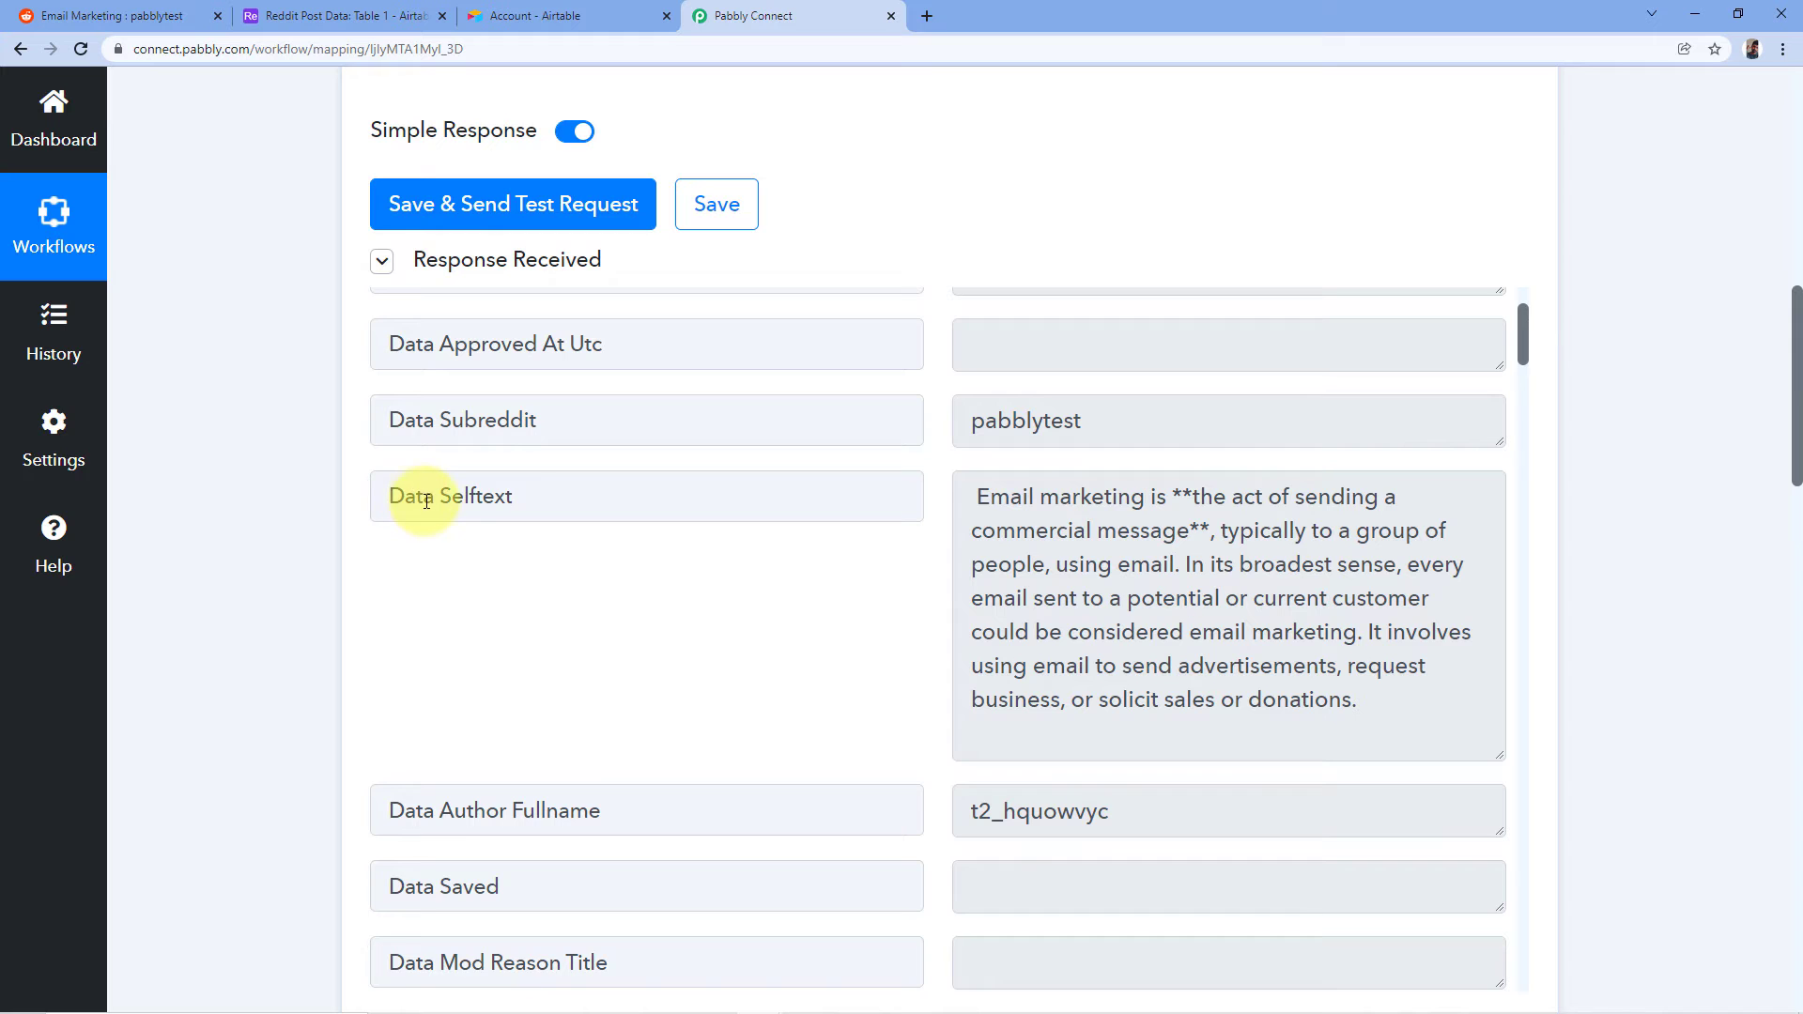
drag(965, 496, 1340, 717)
click(789, 639)
Step: Examine the Data Title value in the received response and return to the Airtable action's Title, Content and Date fields
scroll(813, 629, down, 1)
scroll(814, 629, down, 5)
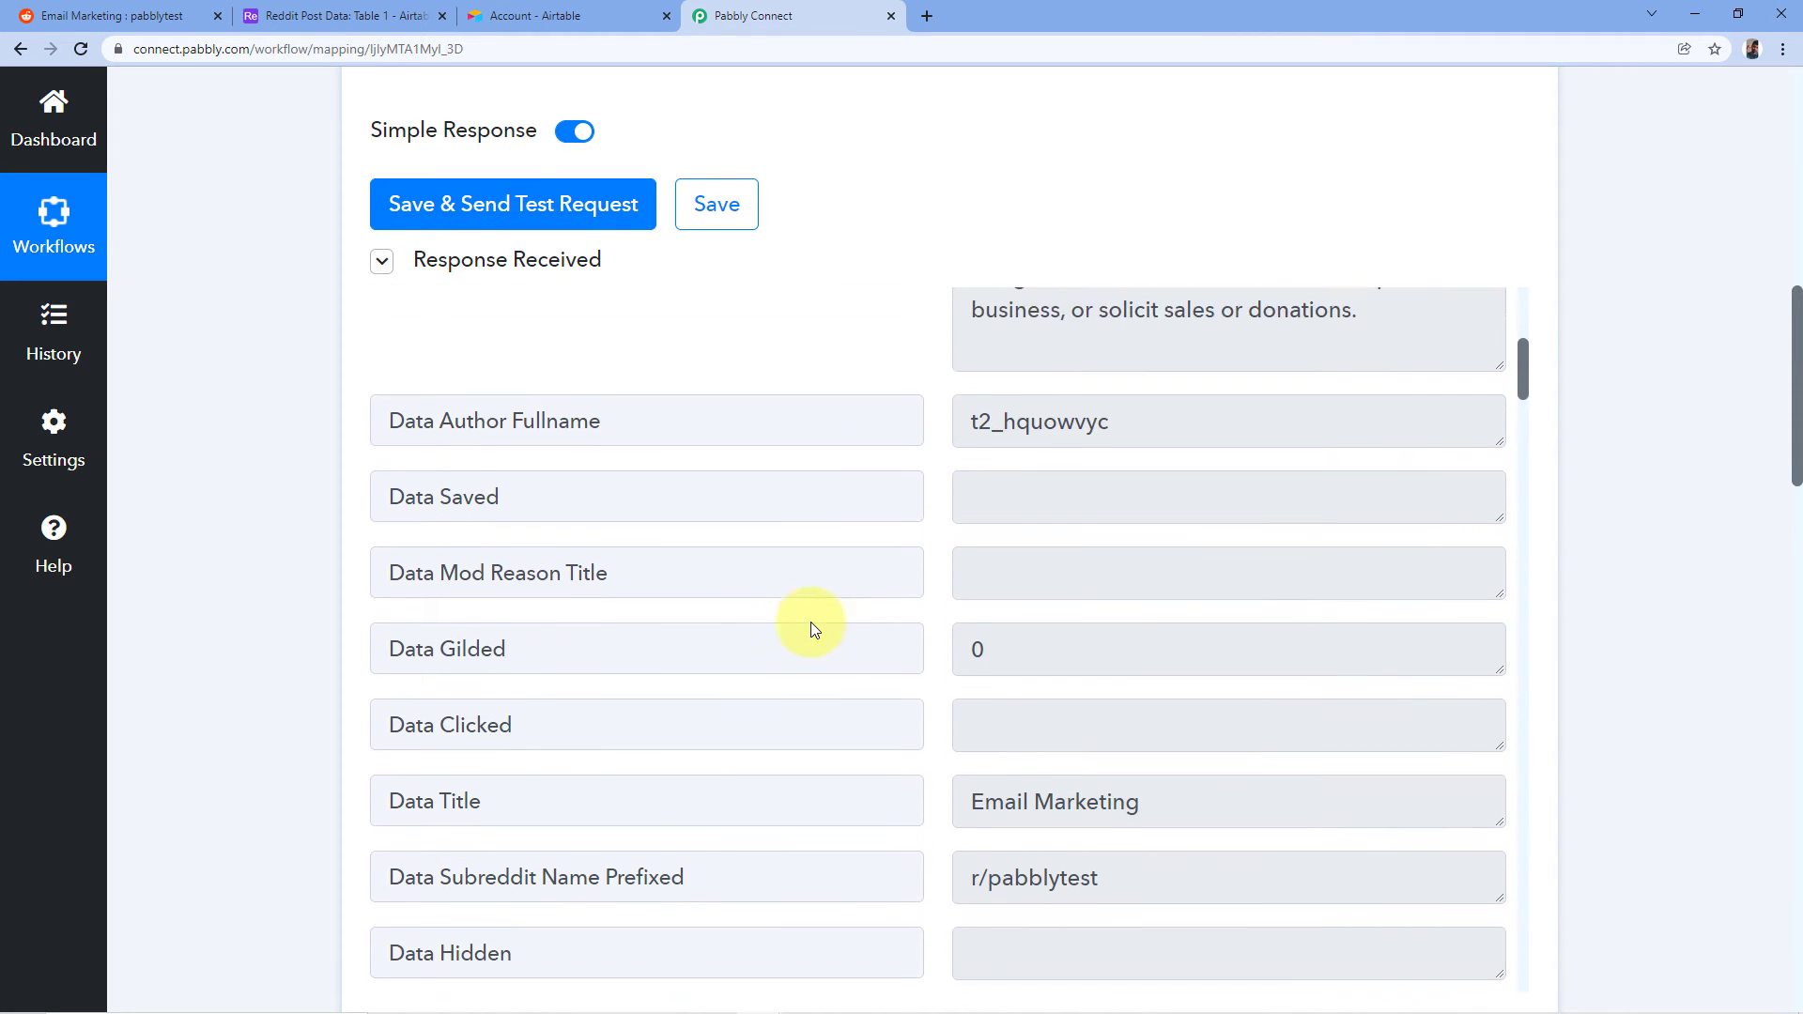
drag(1142, 733, 934, 713)
click(933, 656)
scroll(312, 527, down, 15)
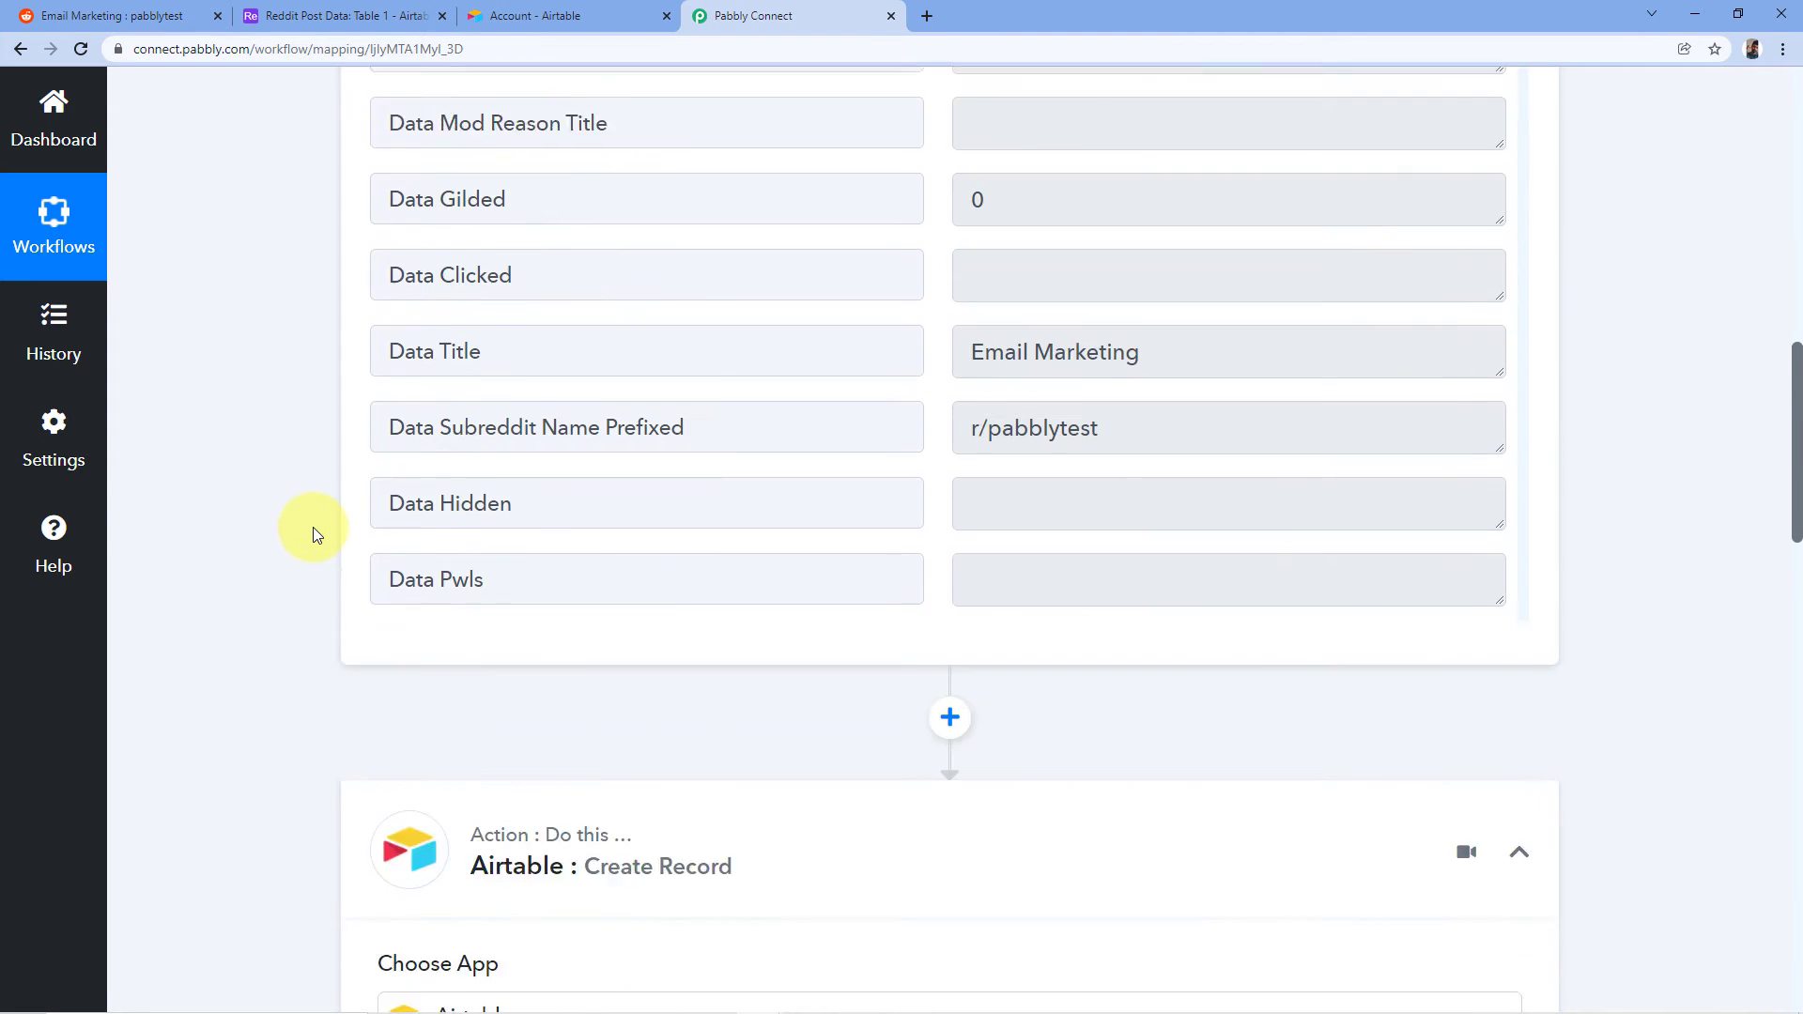
scroll(313, 533, down, 2)
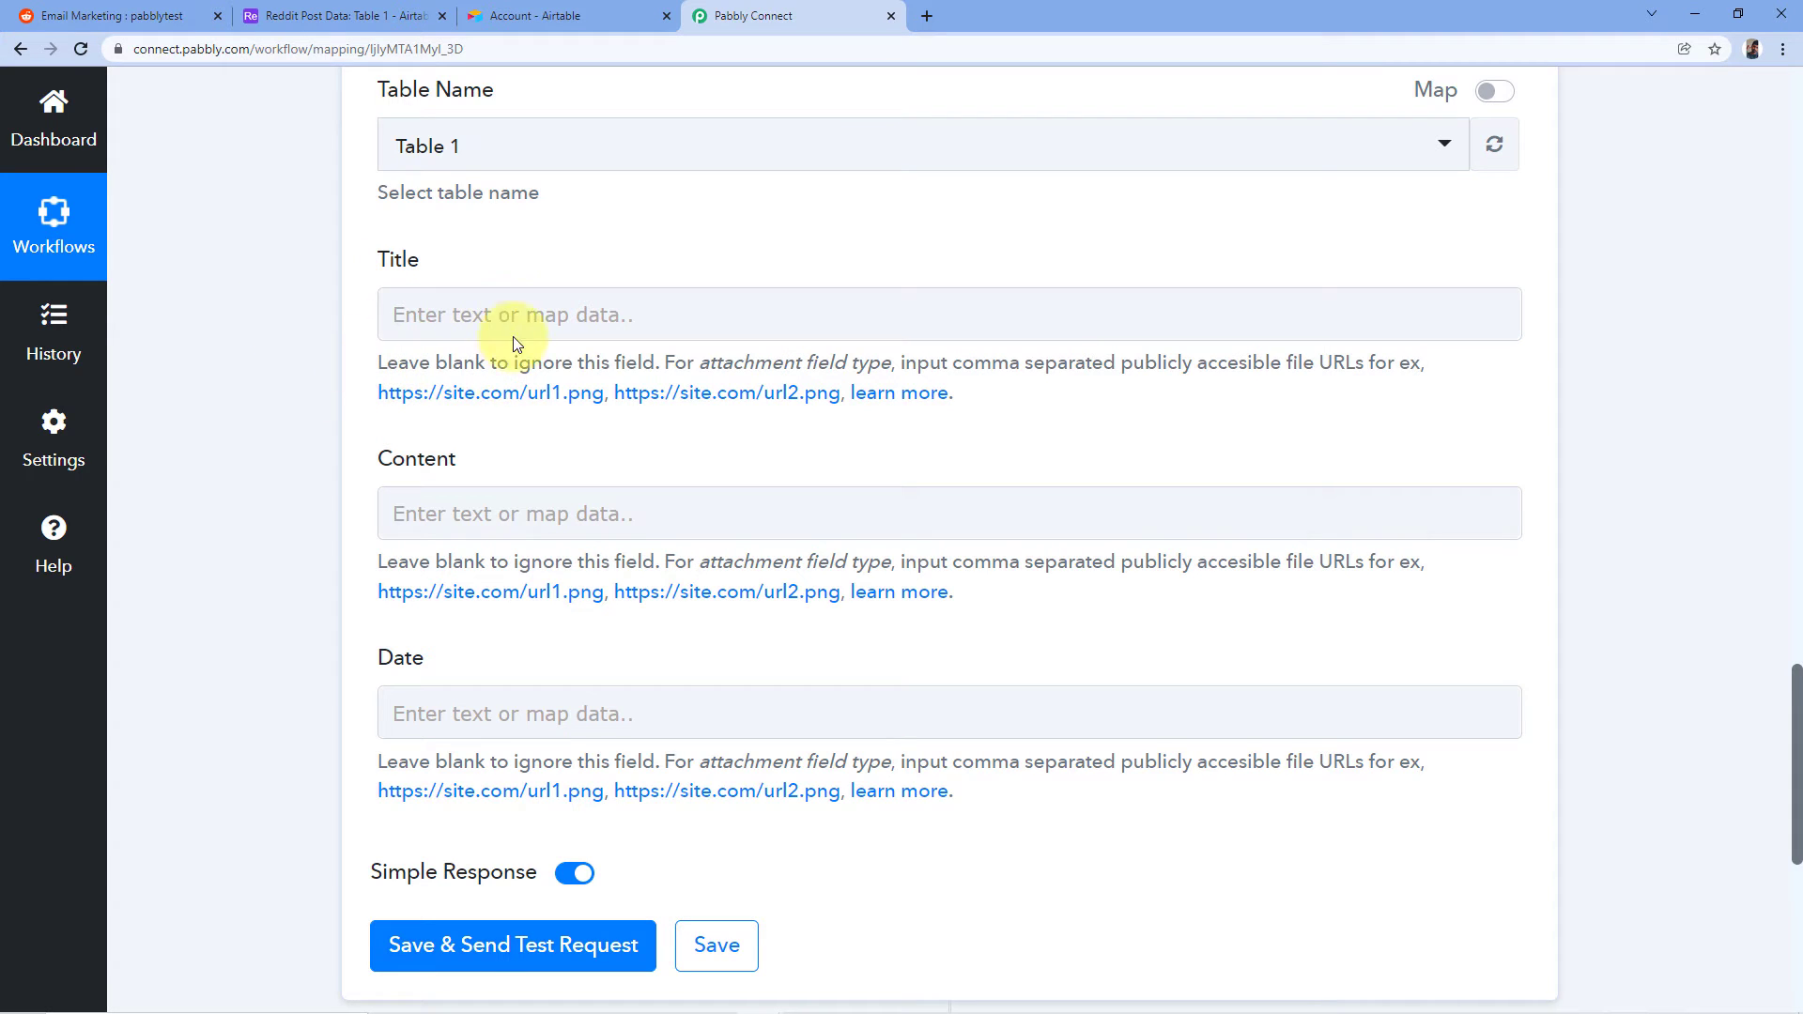
Step: Map the Airtable action's Title field to Data Title from the Reddit: New Post step
click(470, 313)
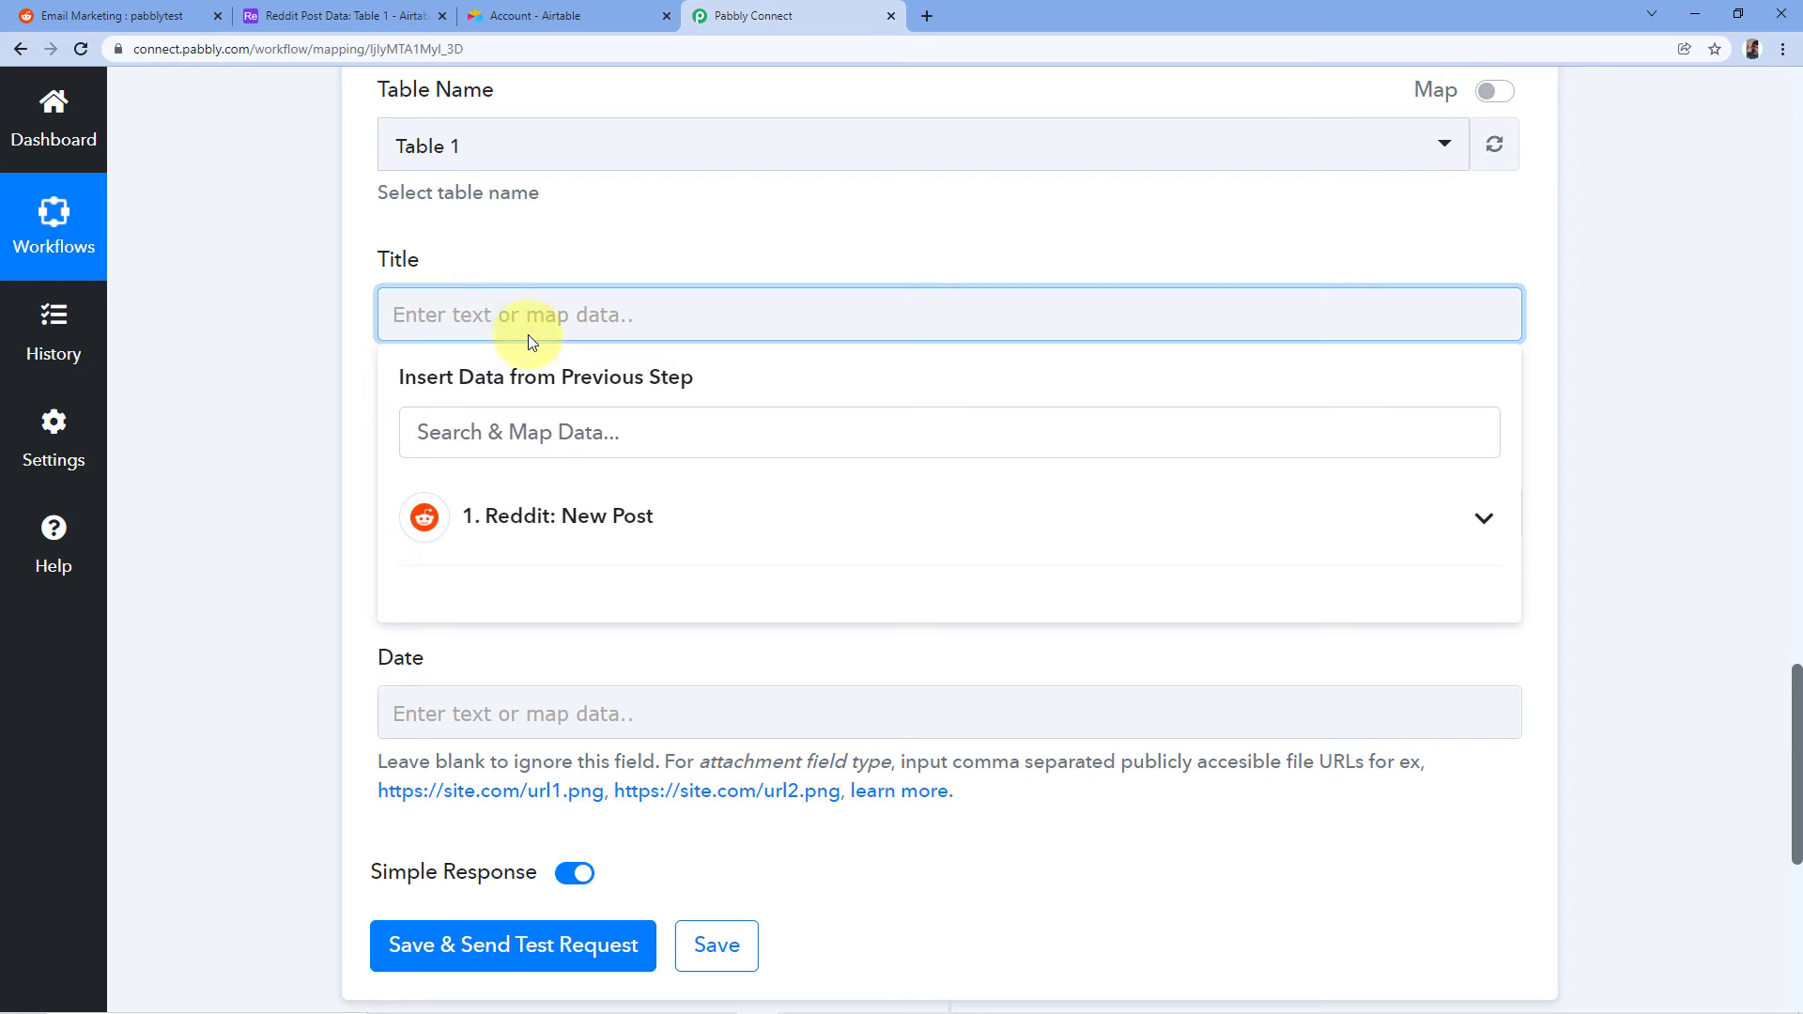
click(612, 527)
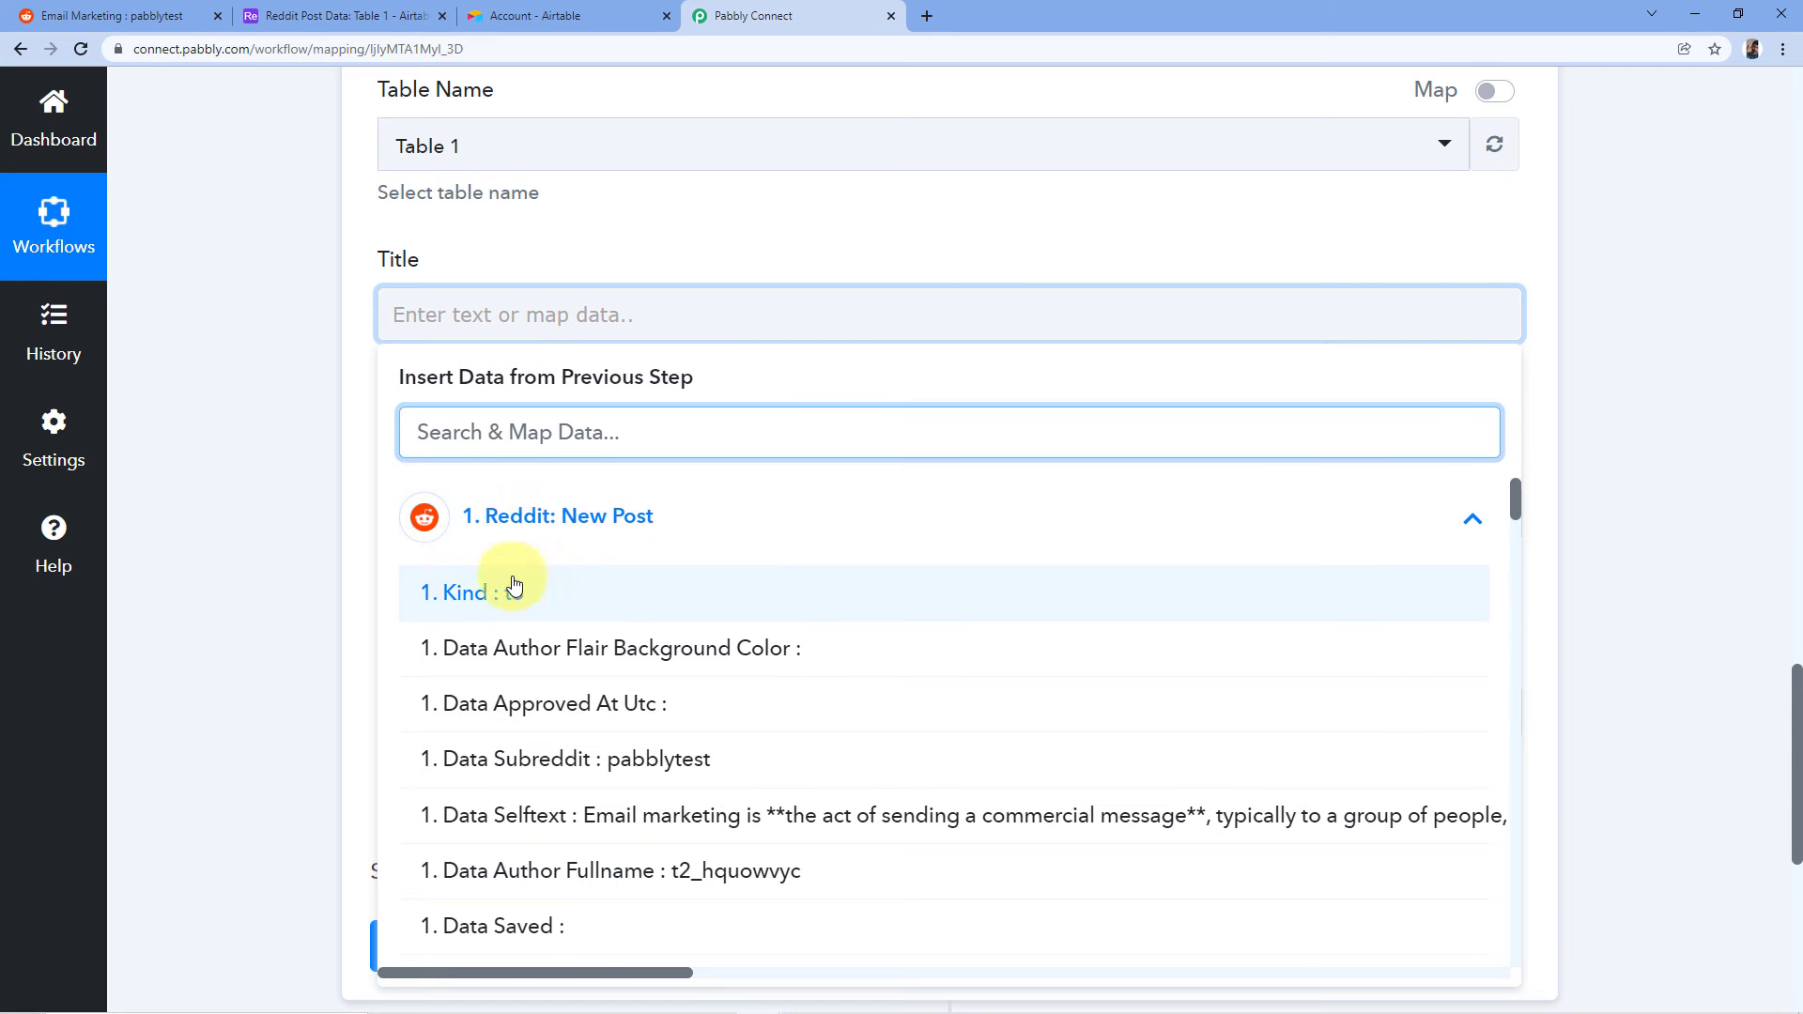
scroll(615, 621, down, 2)
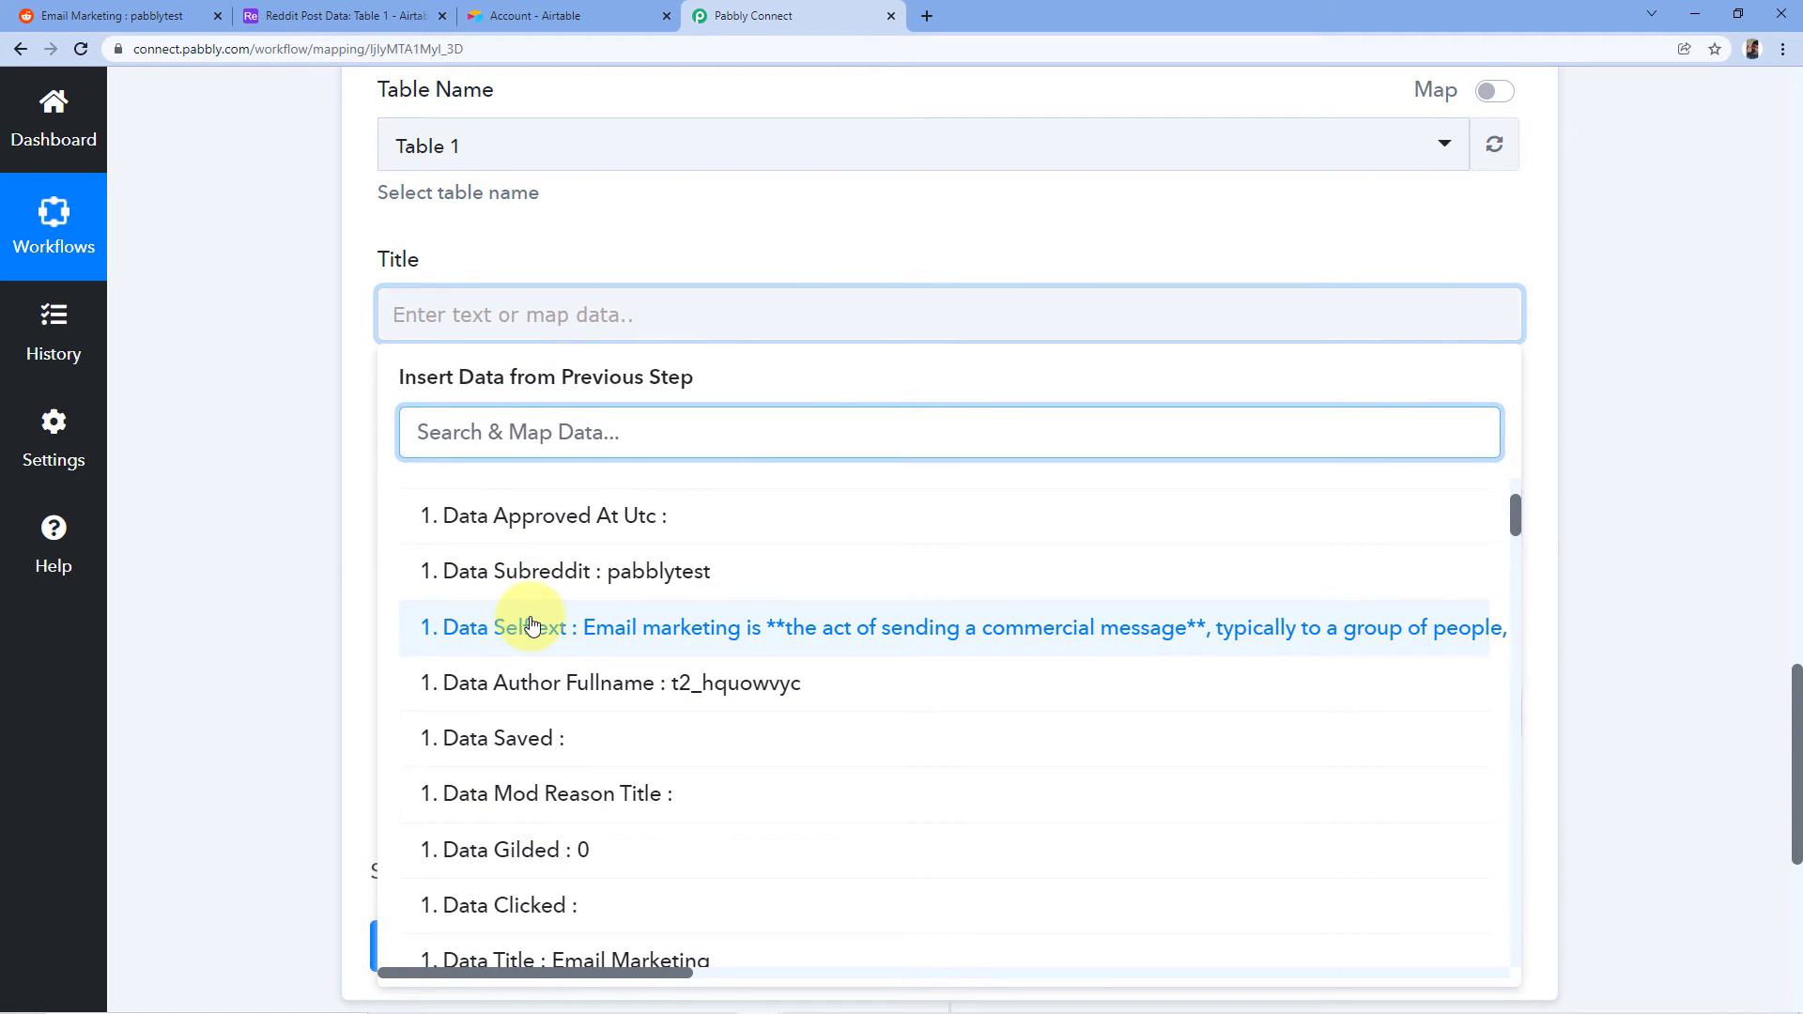
scroll(526, 575, down, 3)
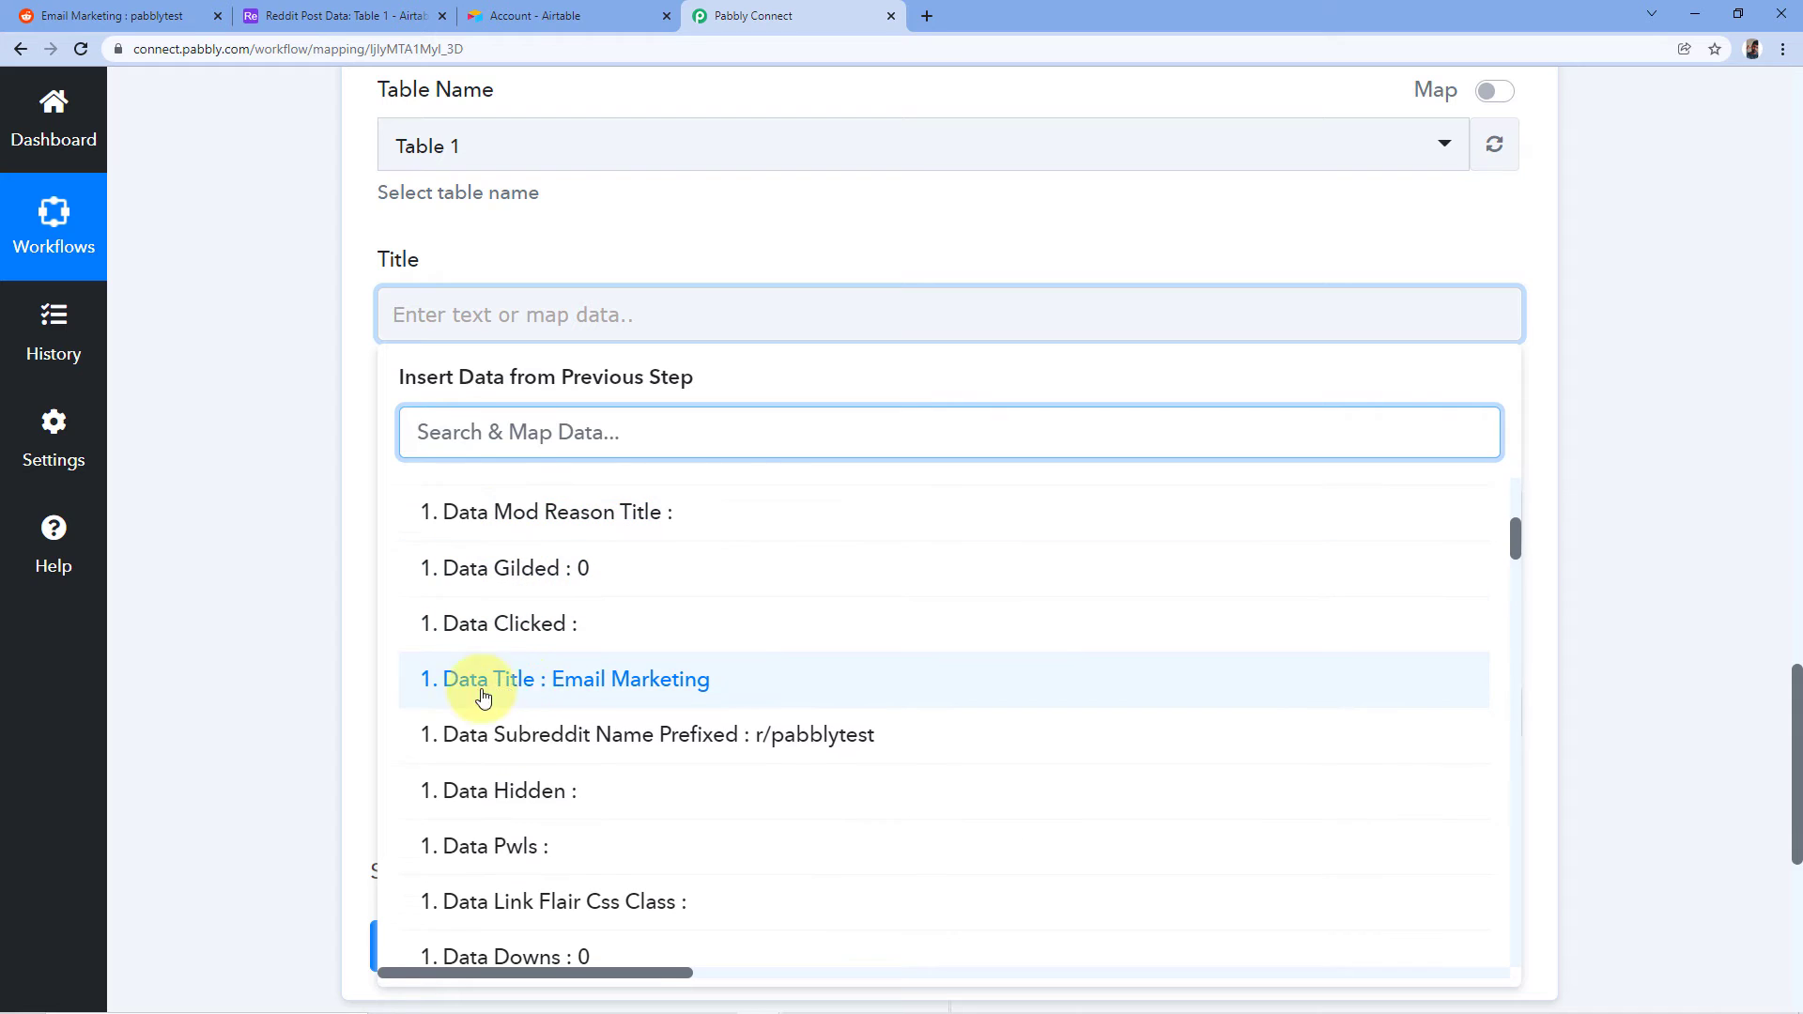
click(530, 693)
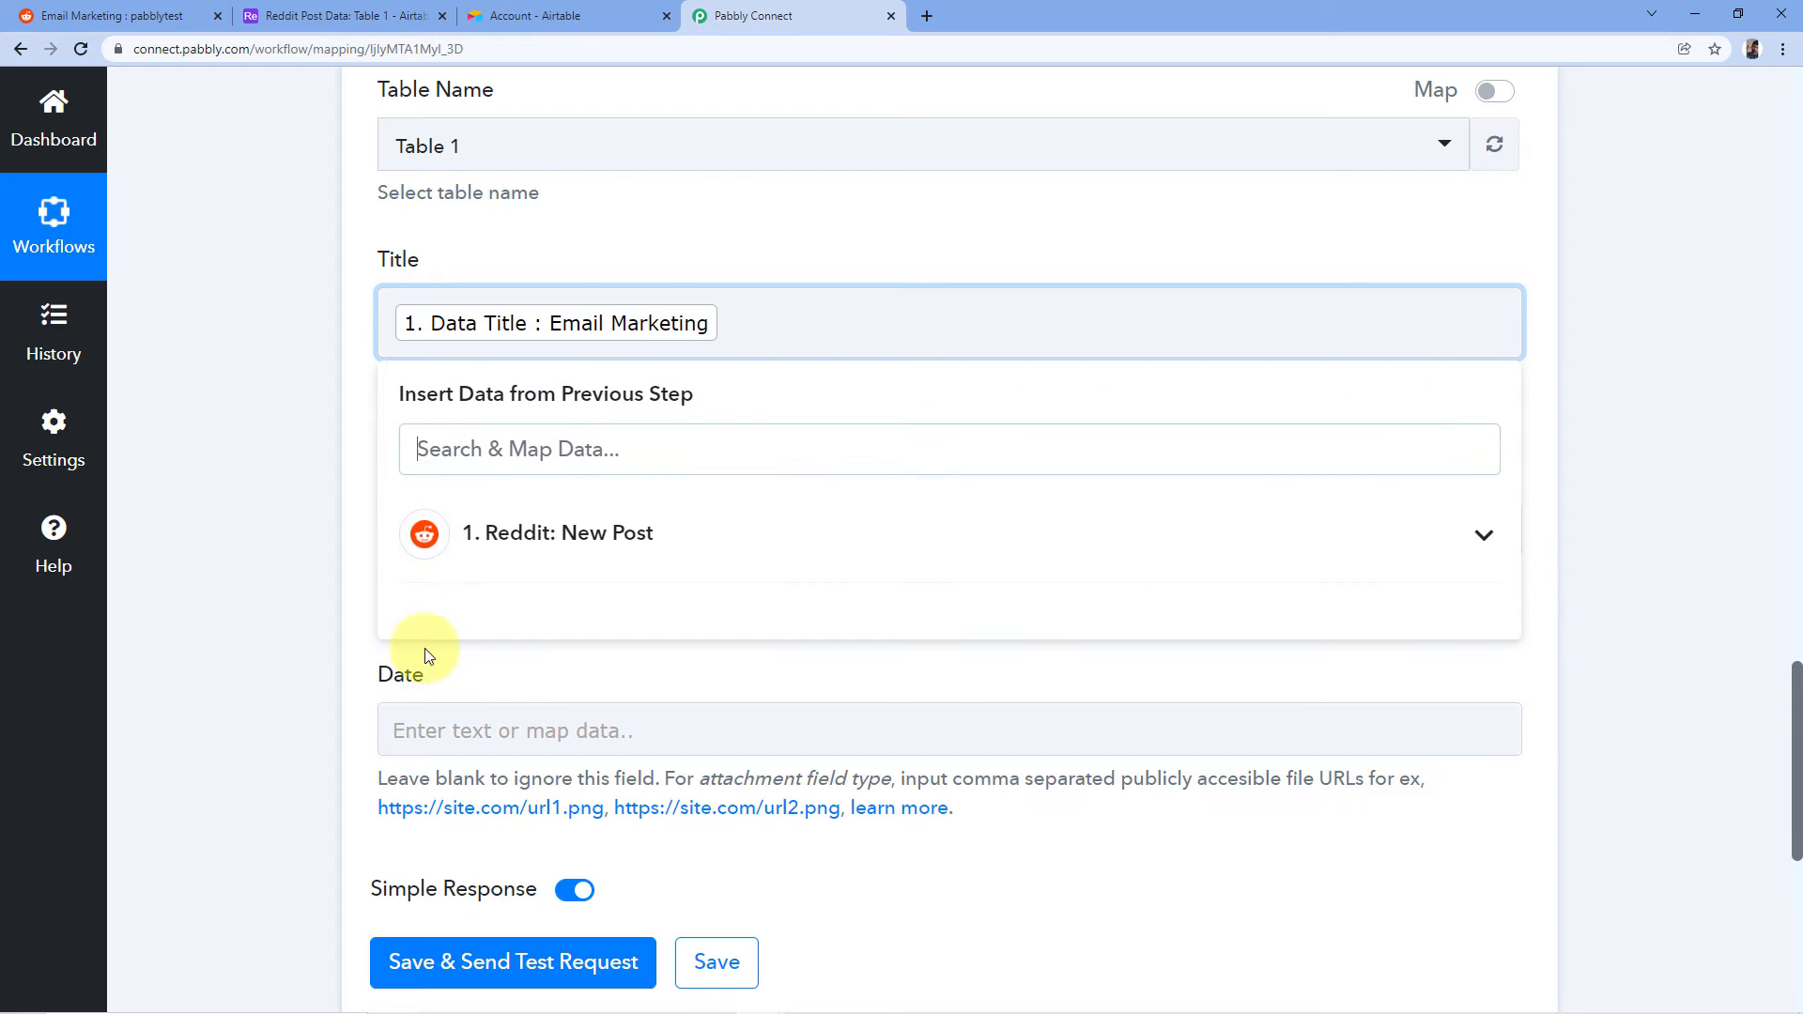
click(481, 268)
Step: Map the Airtable action's Content field to Data Selftext from the Reddit: New Post step
scroll(437, 273, down, 1)
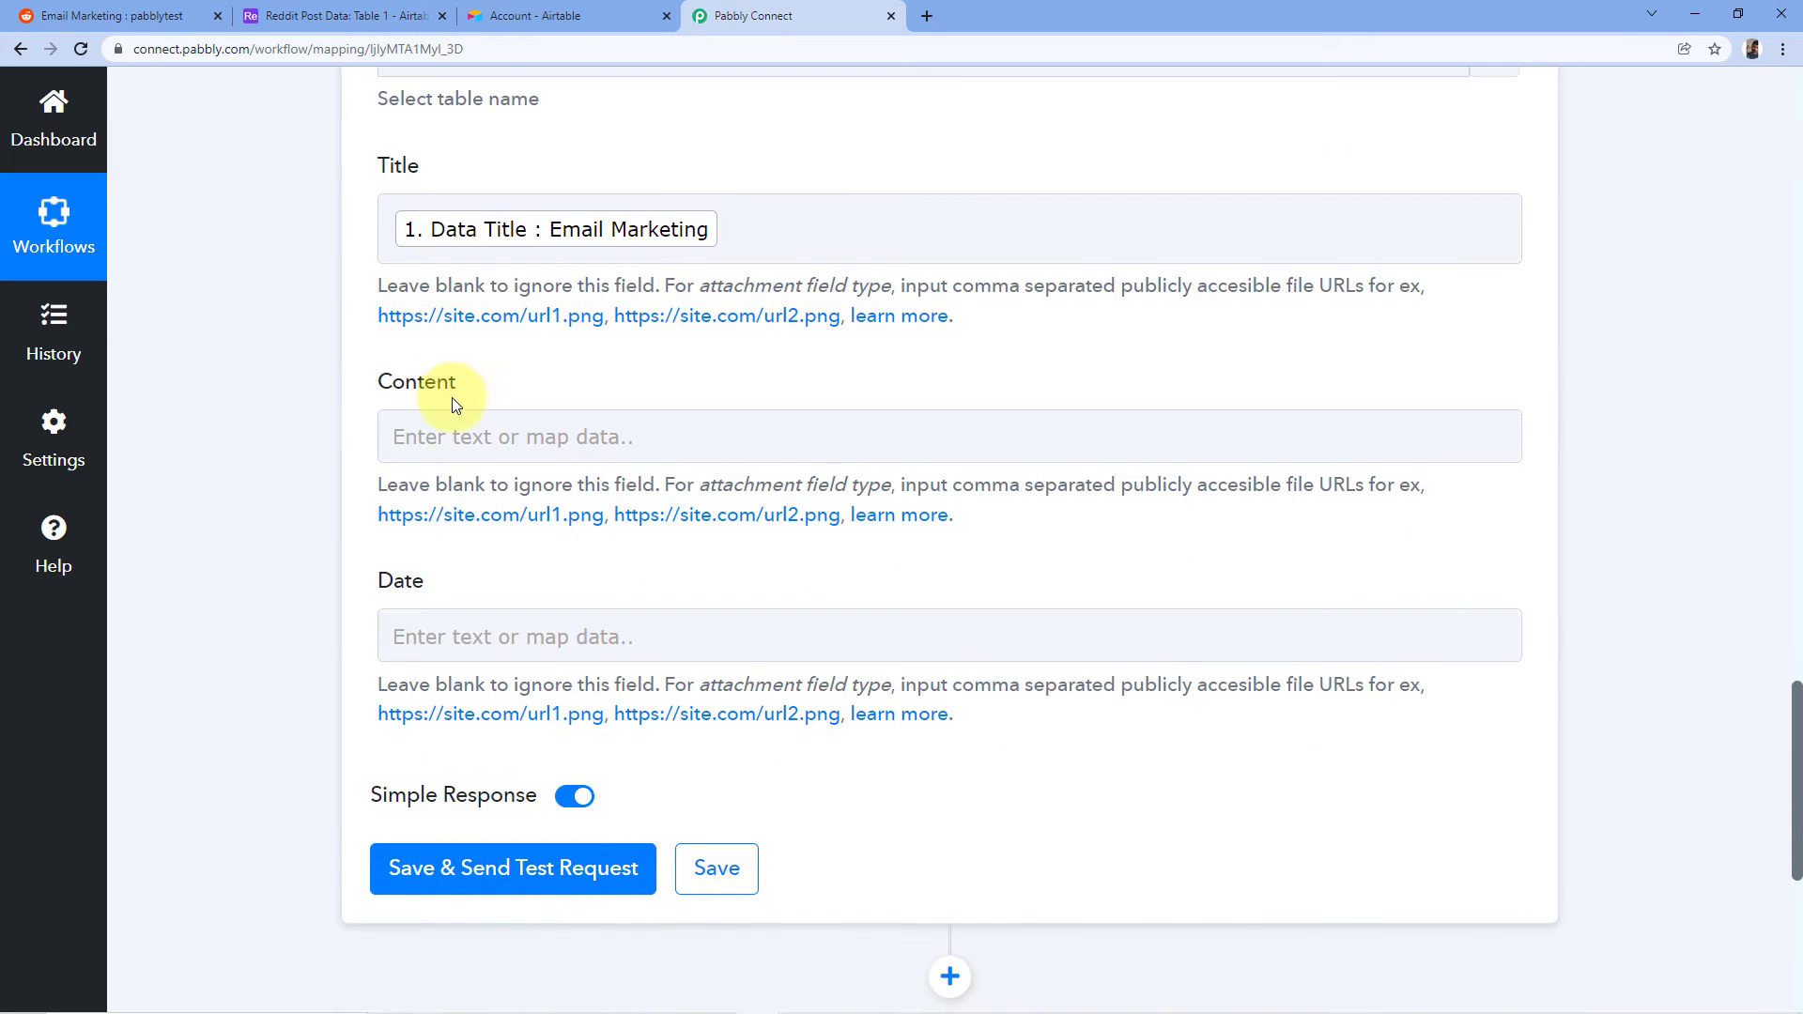
click(476, 435)
scroll(517, 442, down, 1)
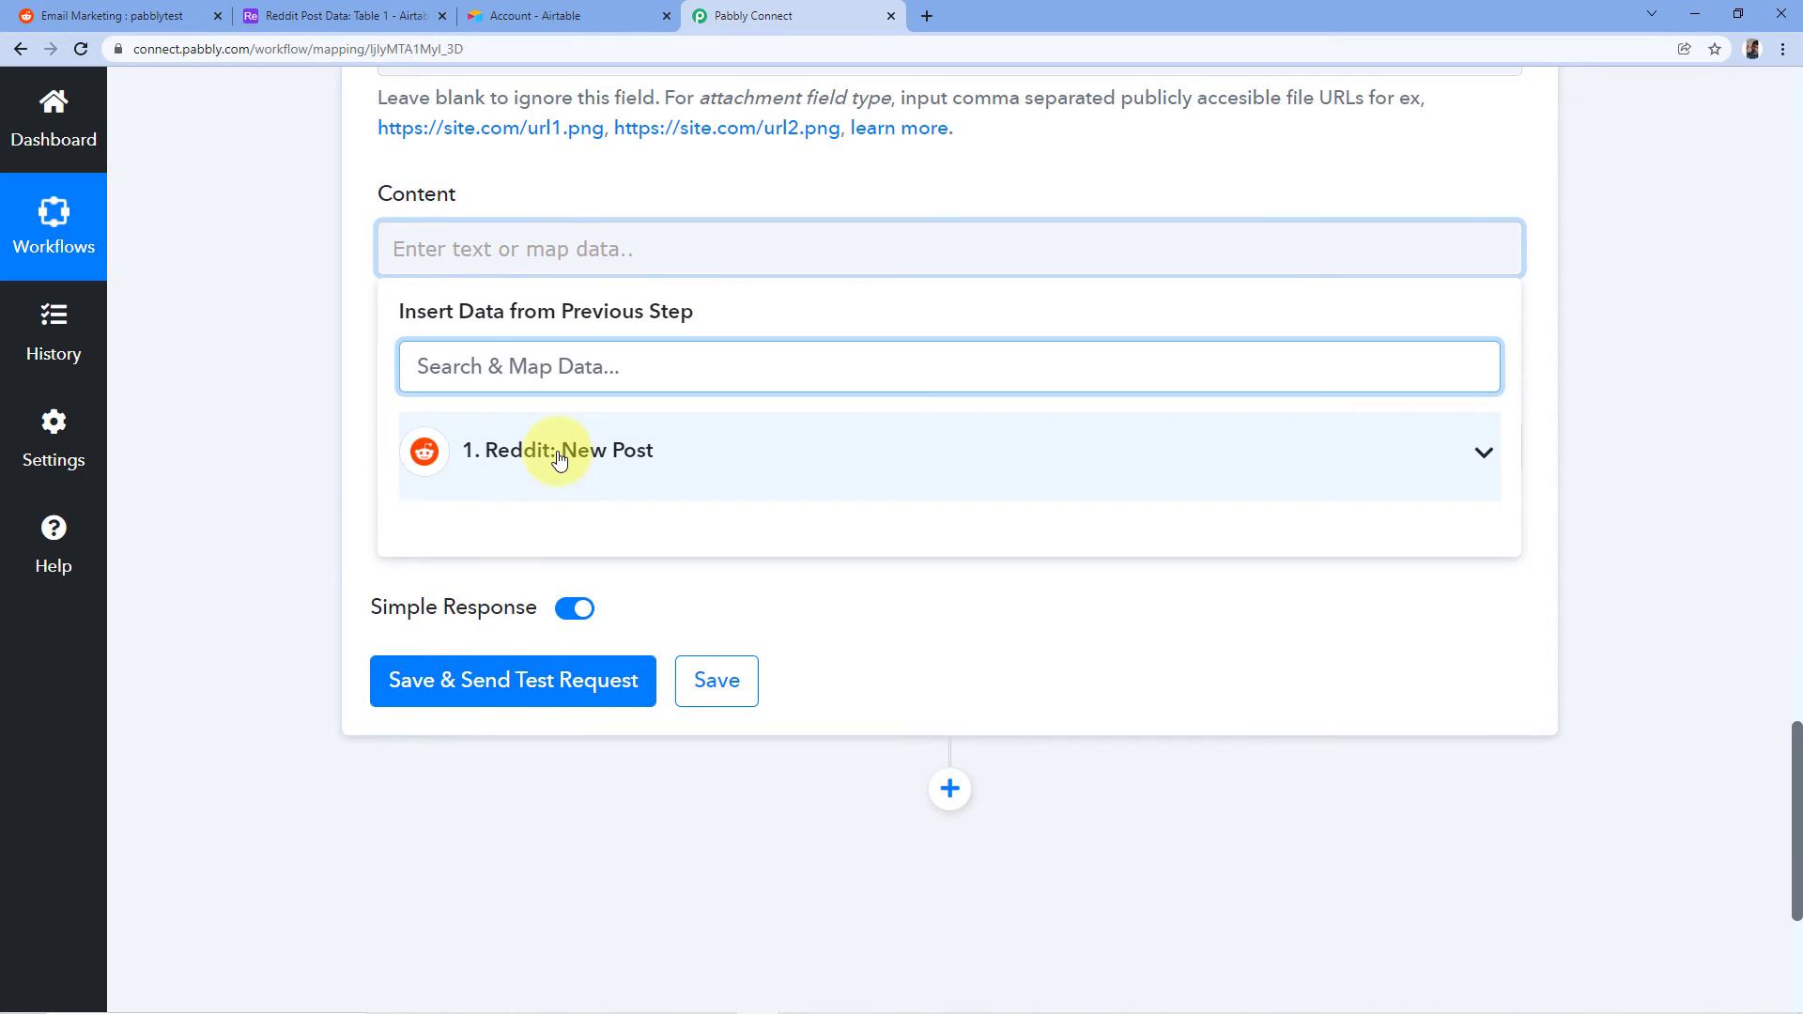
click(564, 453)
scroll(553, 563, down, 2)
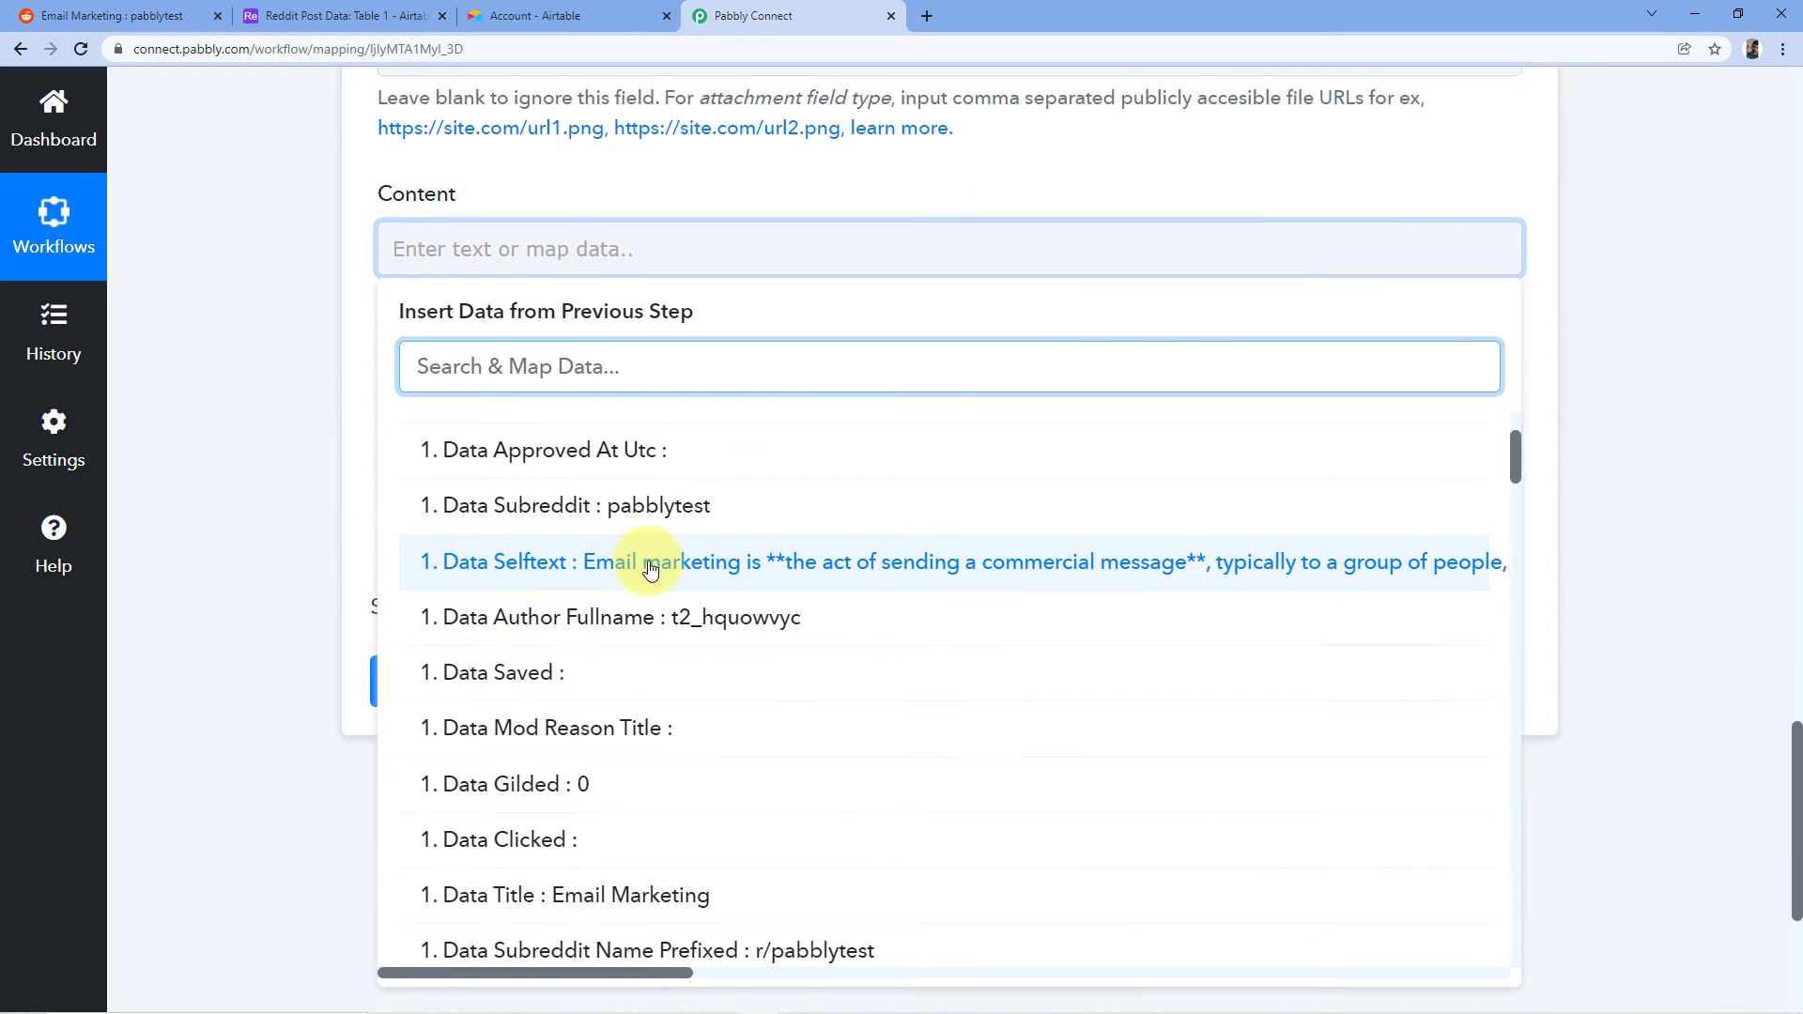
click(538, 563)
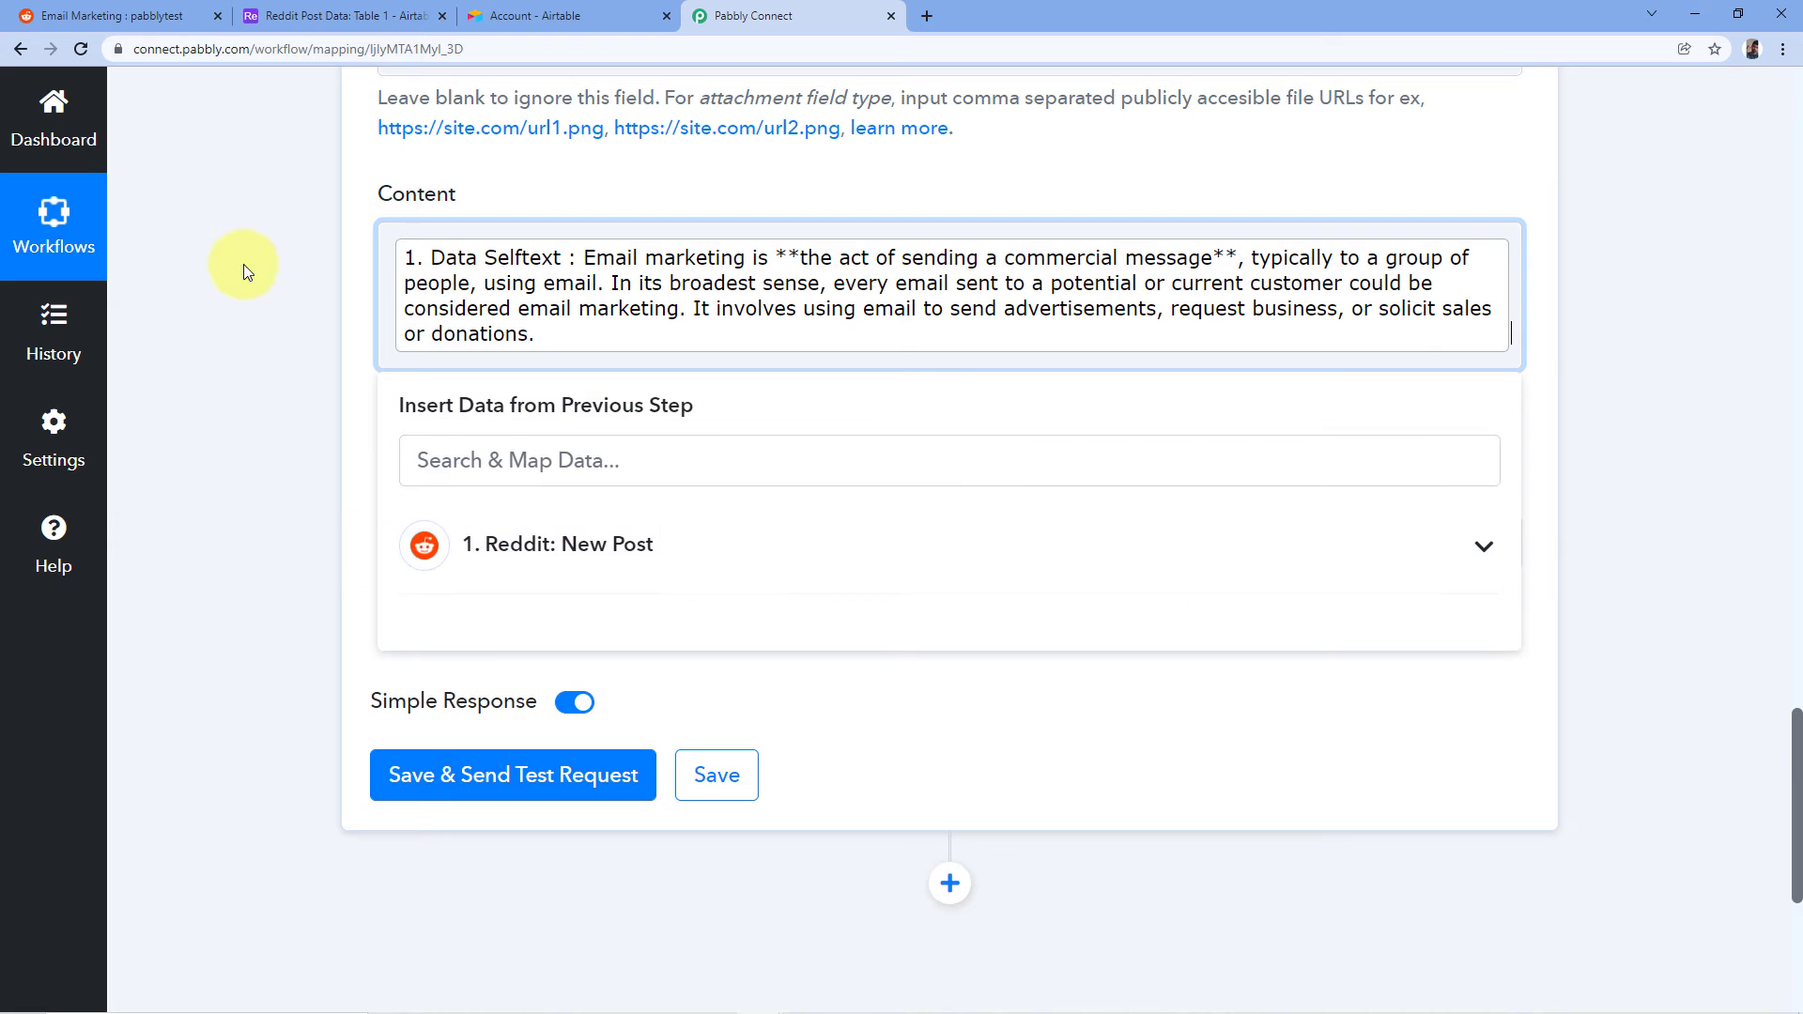
click(315, 248)
scroll(257, 305, up, 1)
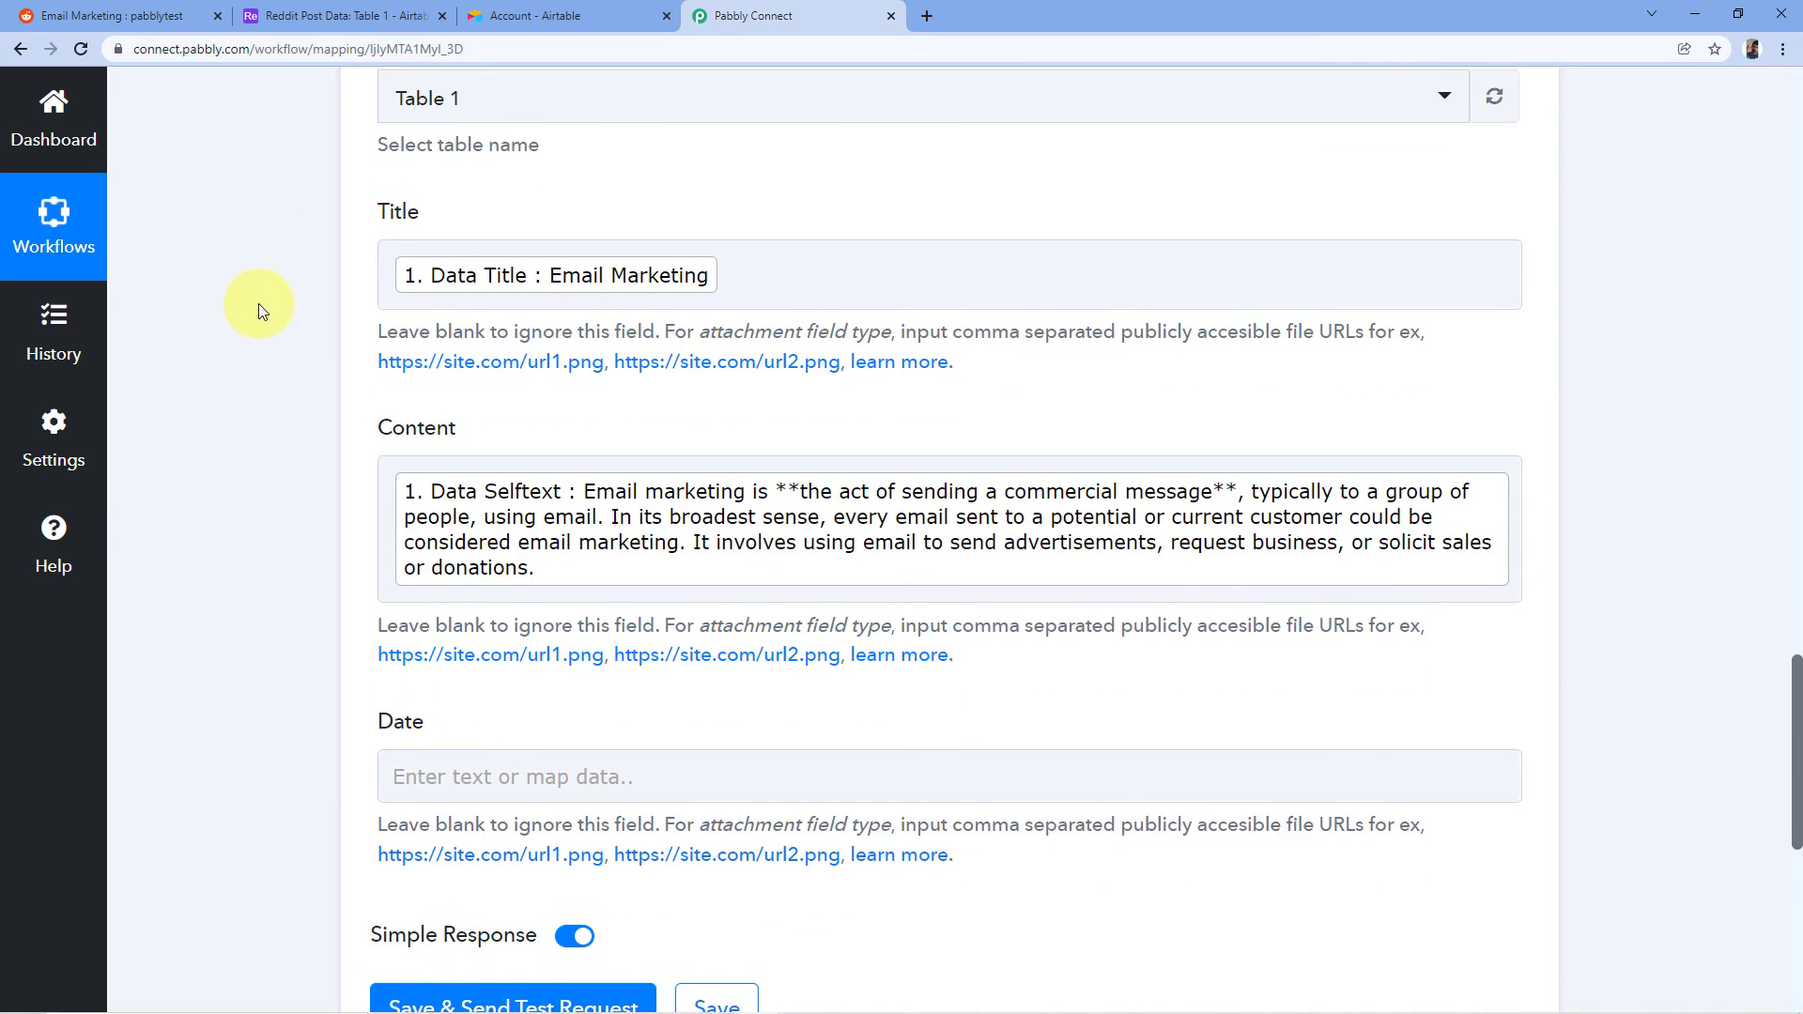
Step: Go back from the empty Date field to the Reddit trigger's received response and look for a post date
scroll(257, 303, down, 1)
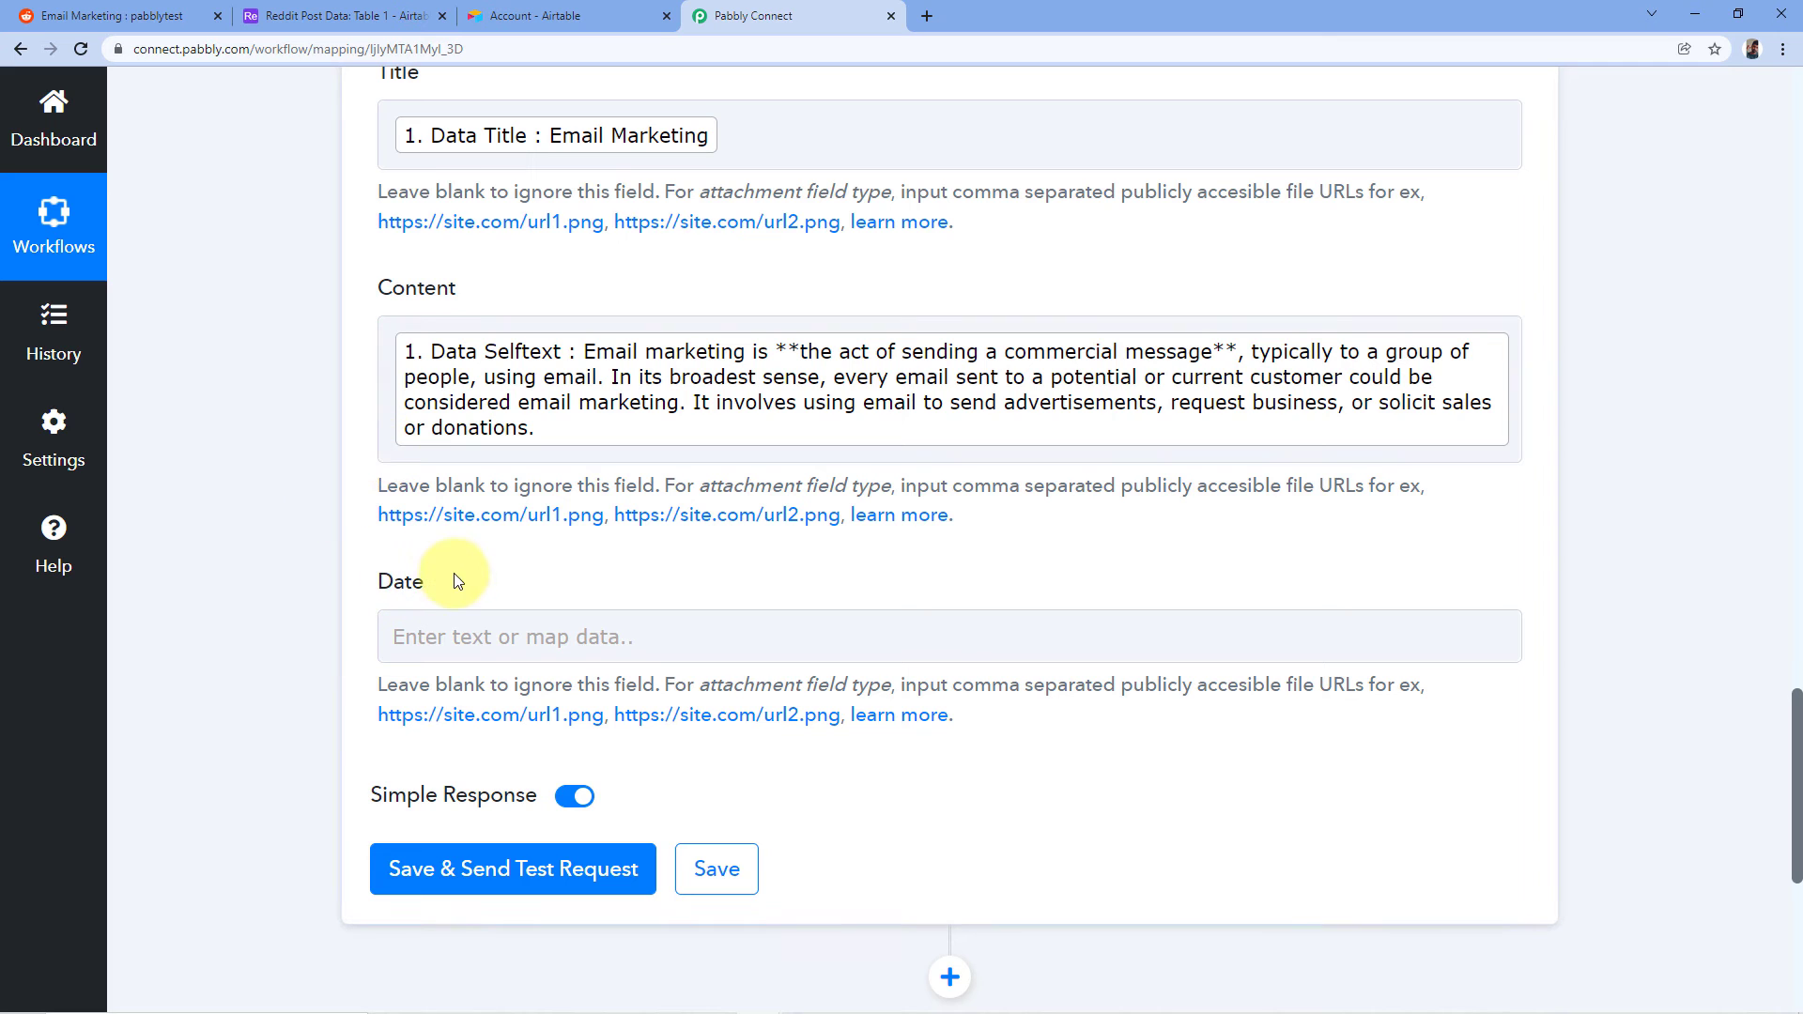
scroll(335, 301, up, 3)
scroll(334, 306, up, 8)
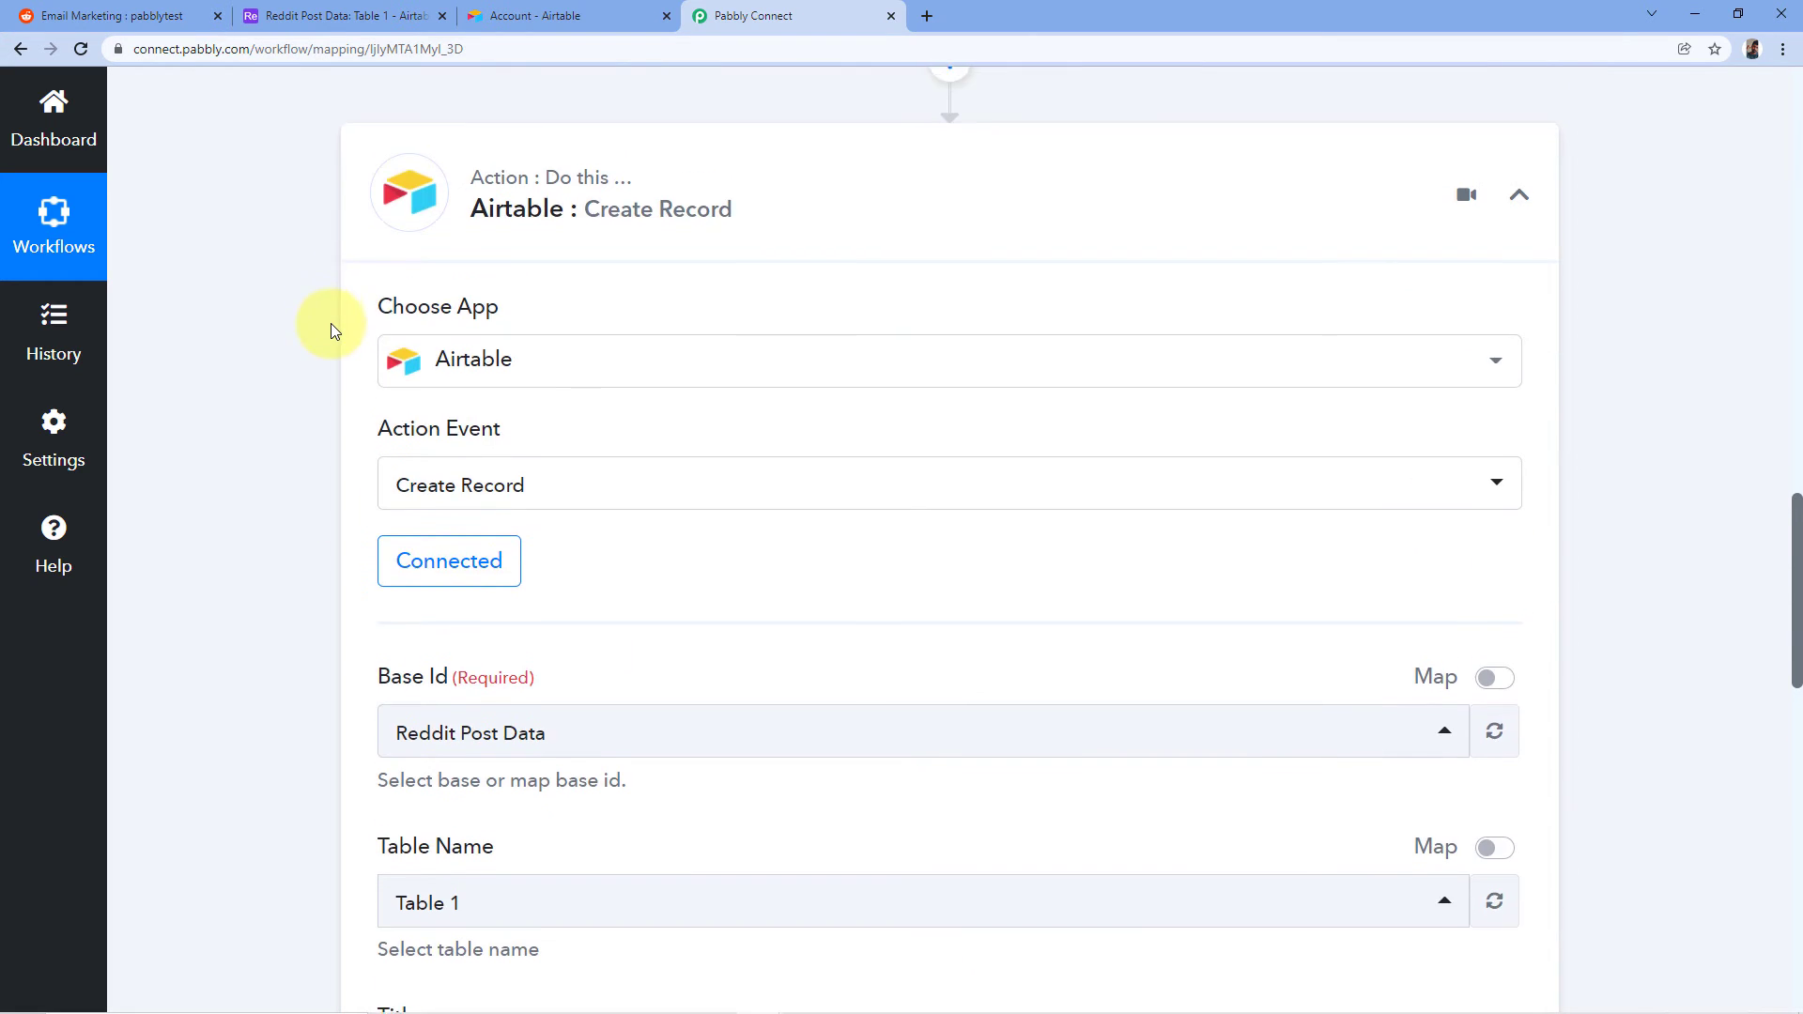
scroll(564, 430, up, 10)
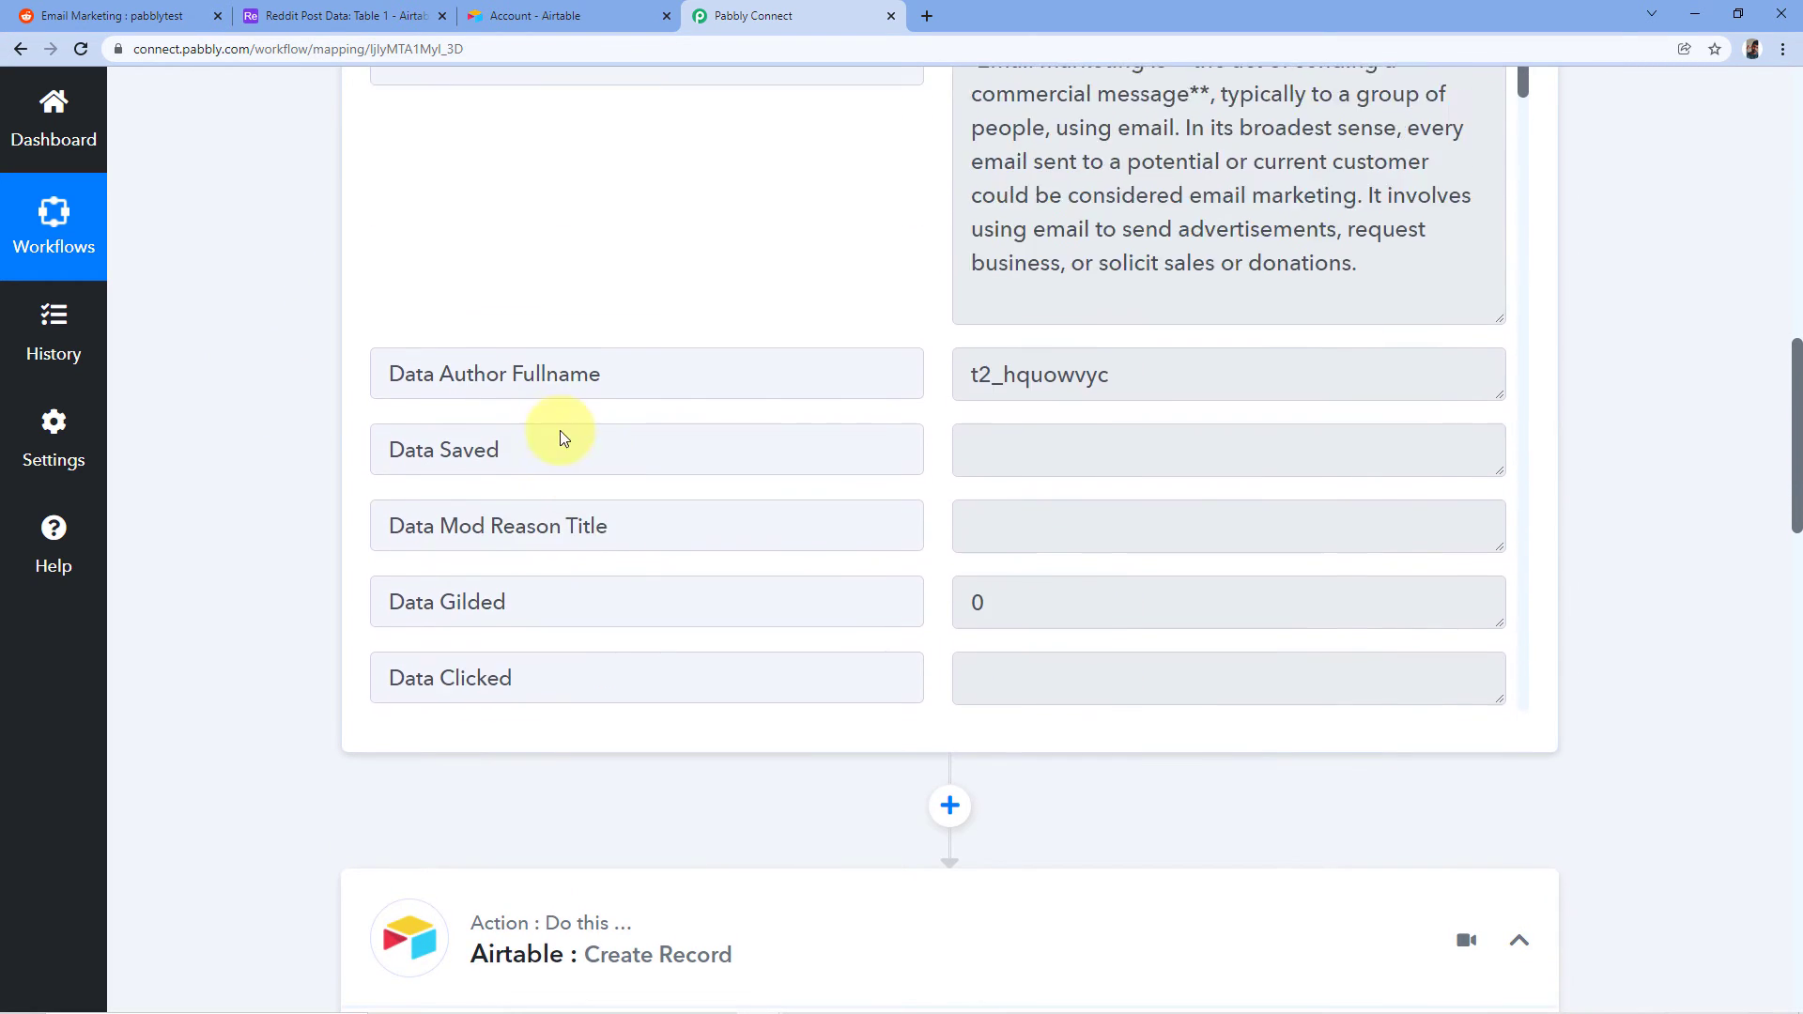
scroll(724, 390, up, 2)
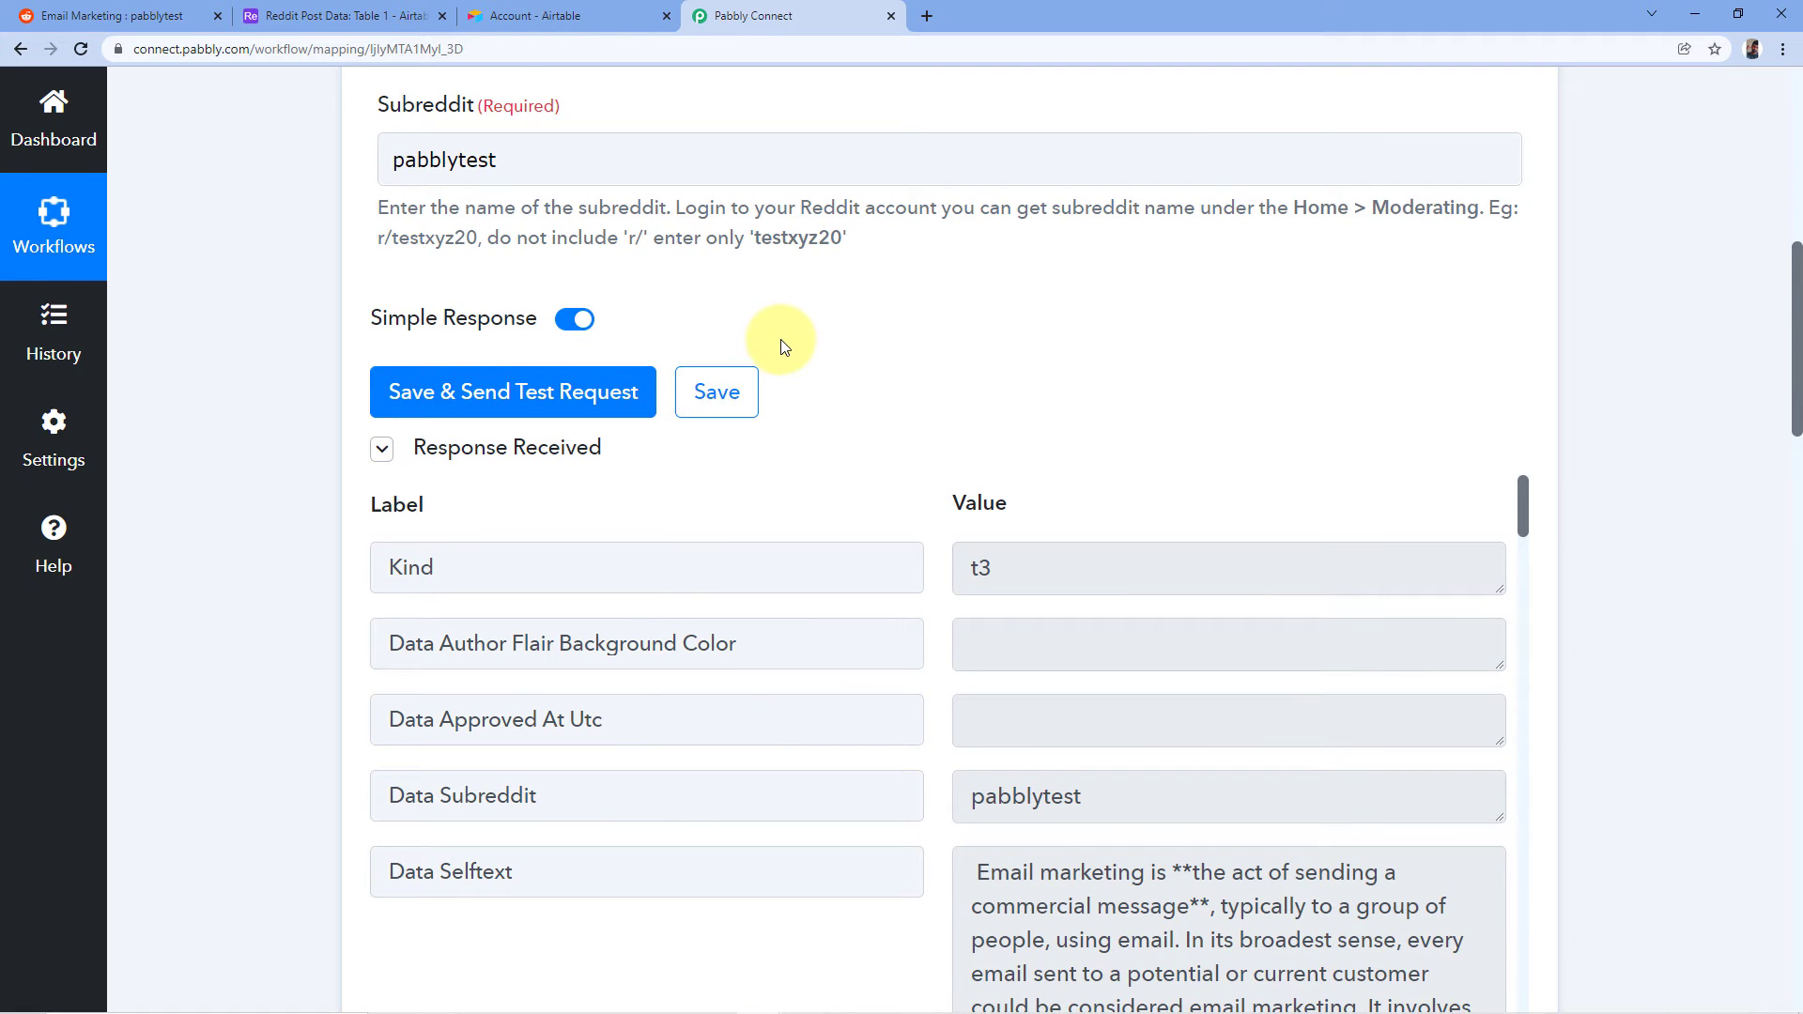
scroll(784, 342, down, 1)
Step: Insert an action between the Reddit trigger and the Airtable action, using Date/Time Formatter by Pabbly as its app
scroll(352, 366, down, 5)
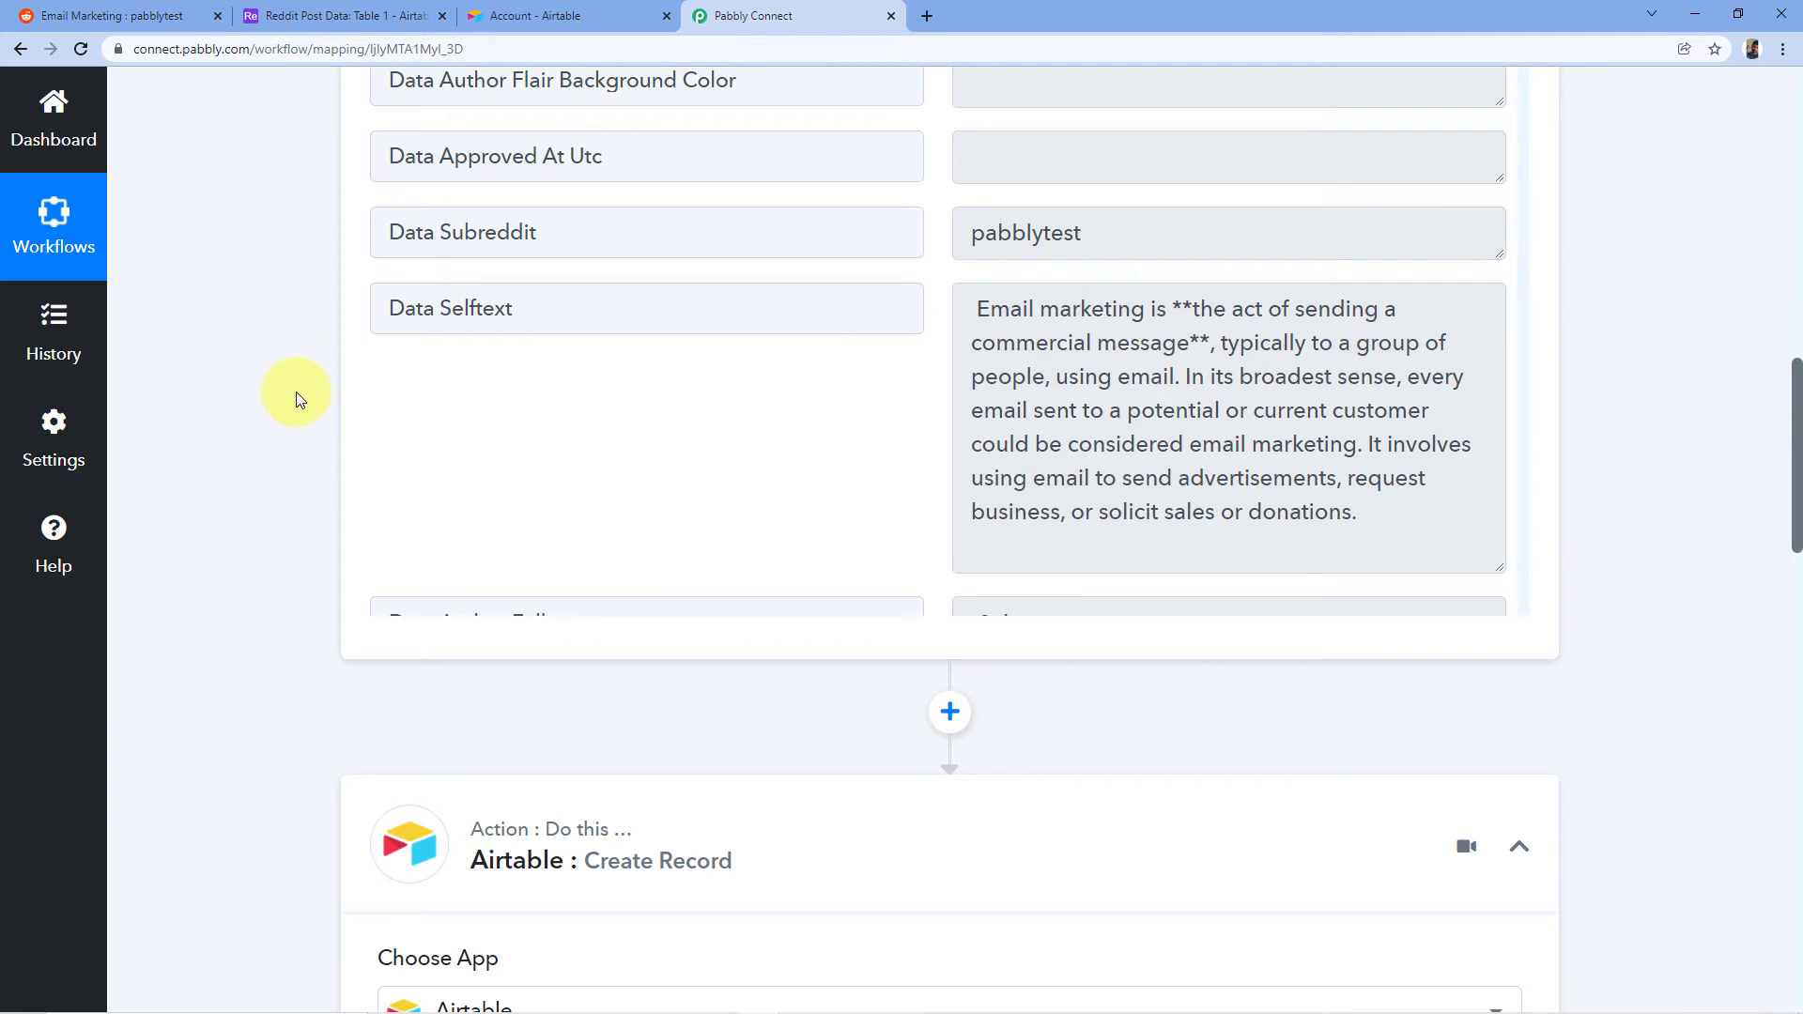
scroll(296, 392, down, 3)
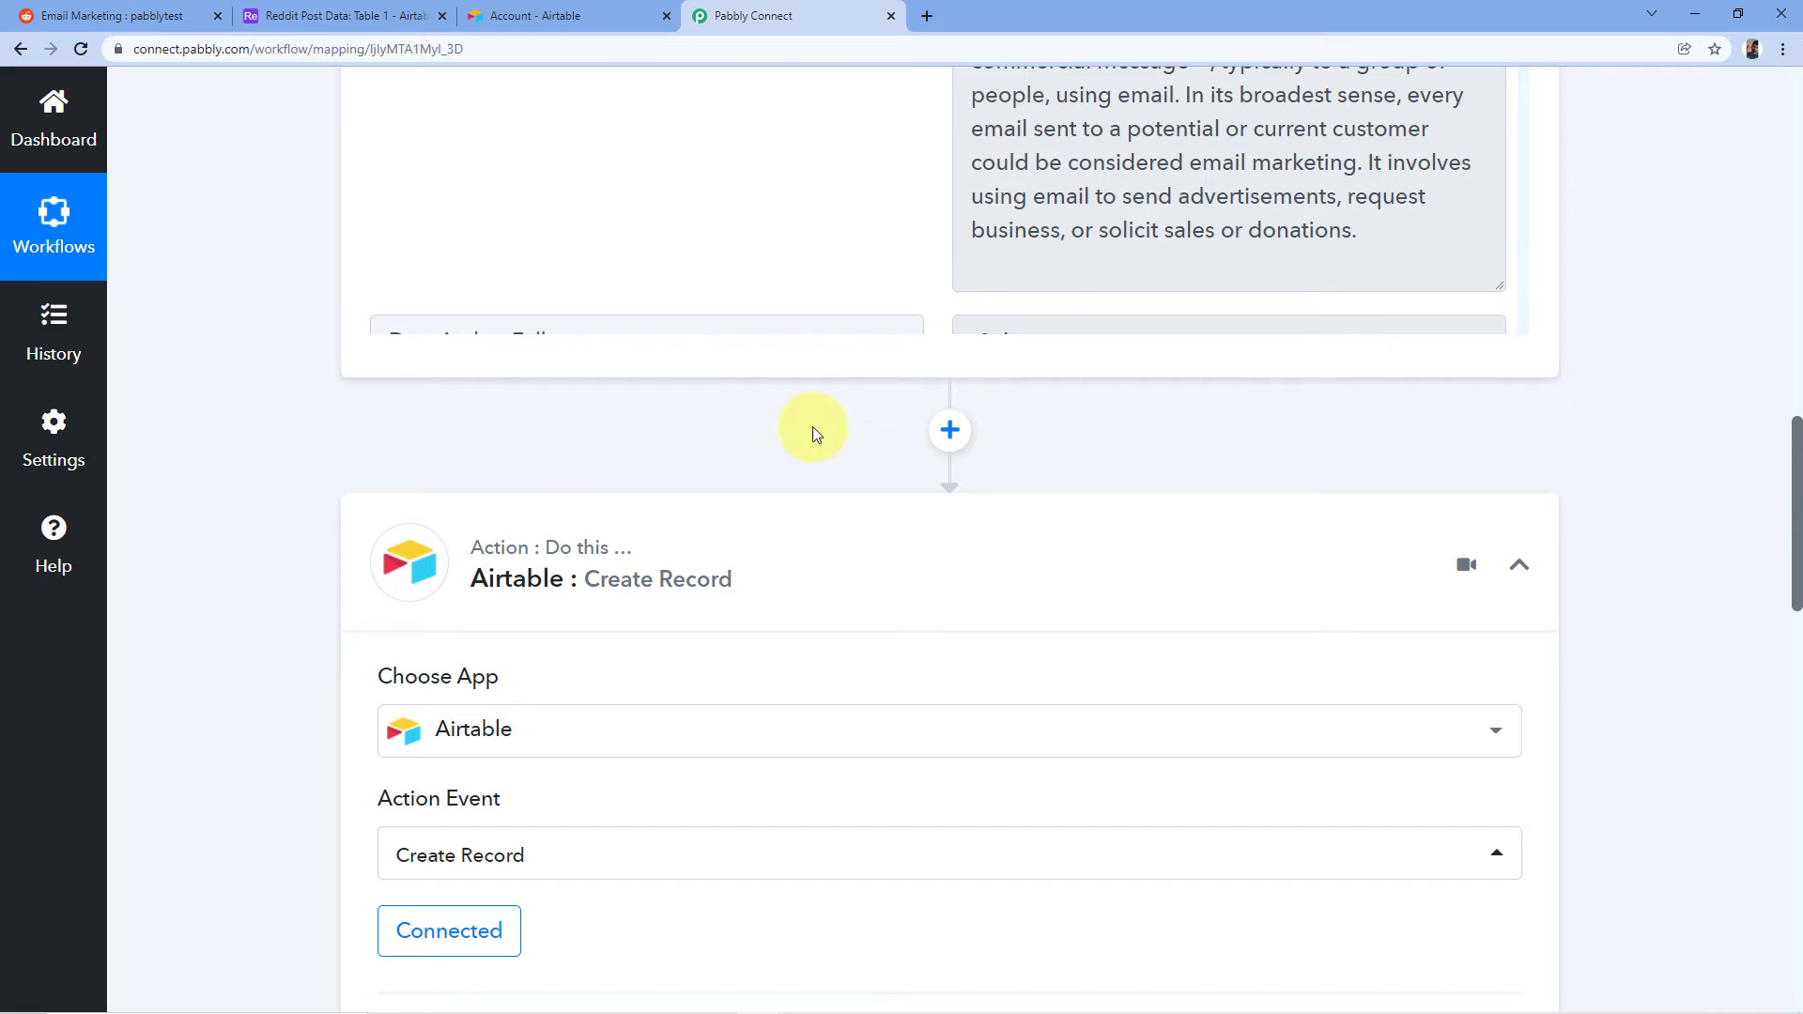
click(948, 432)
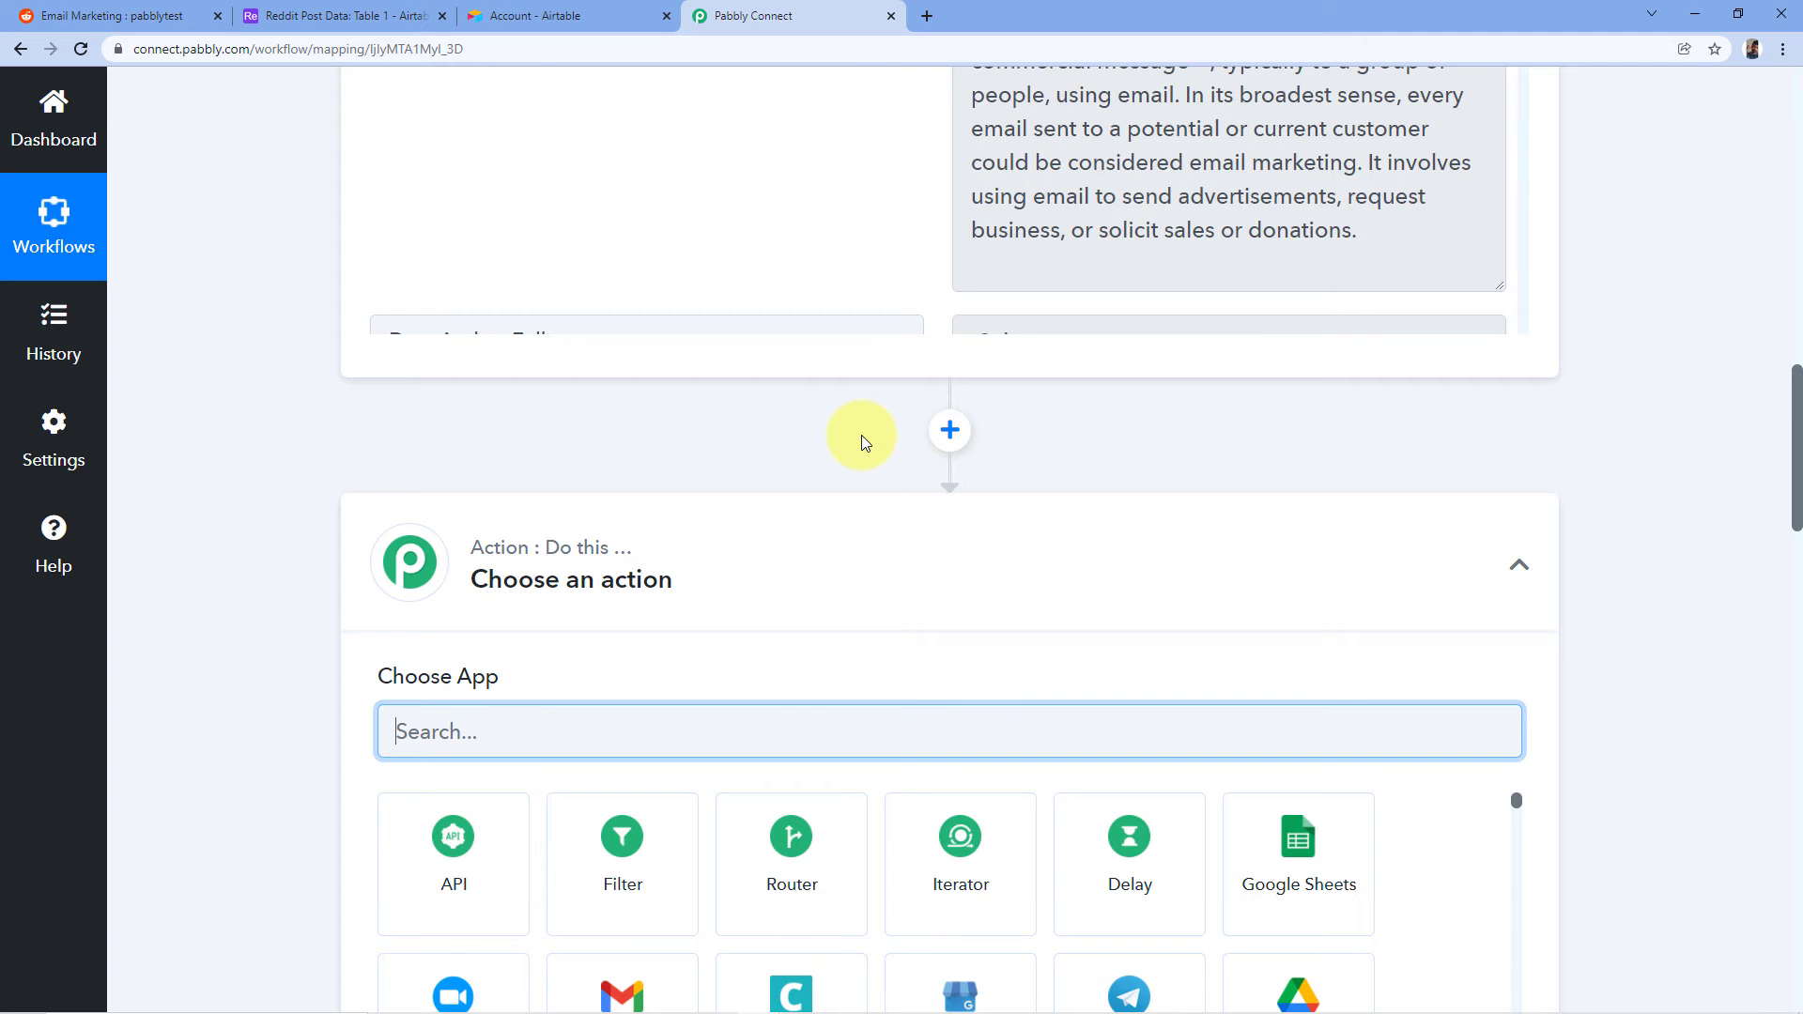
text(Date)
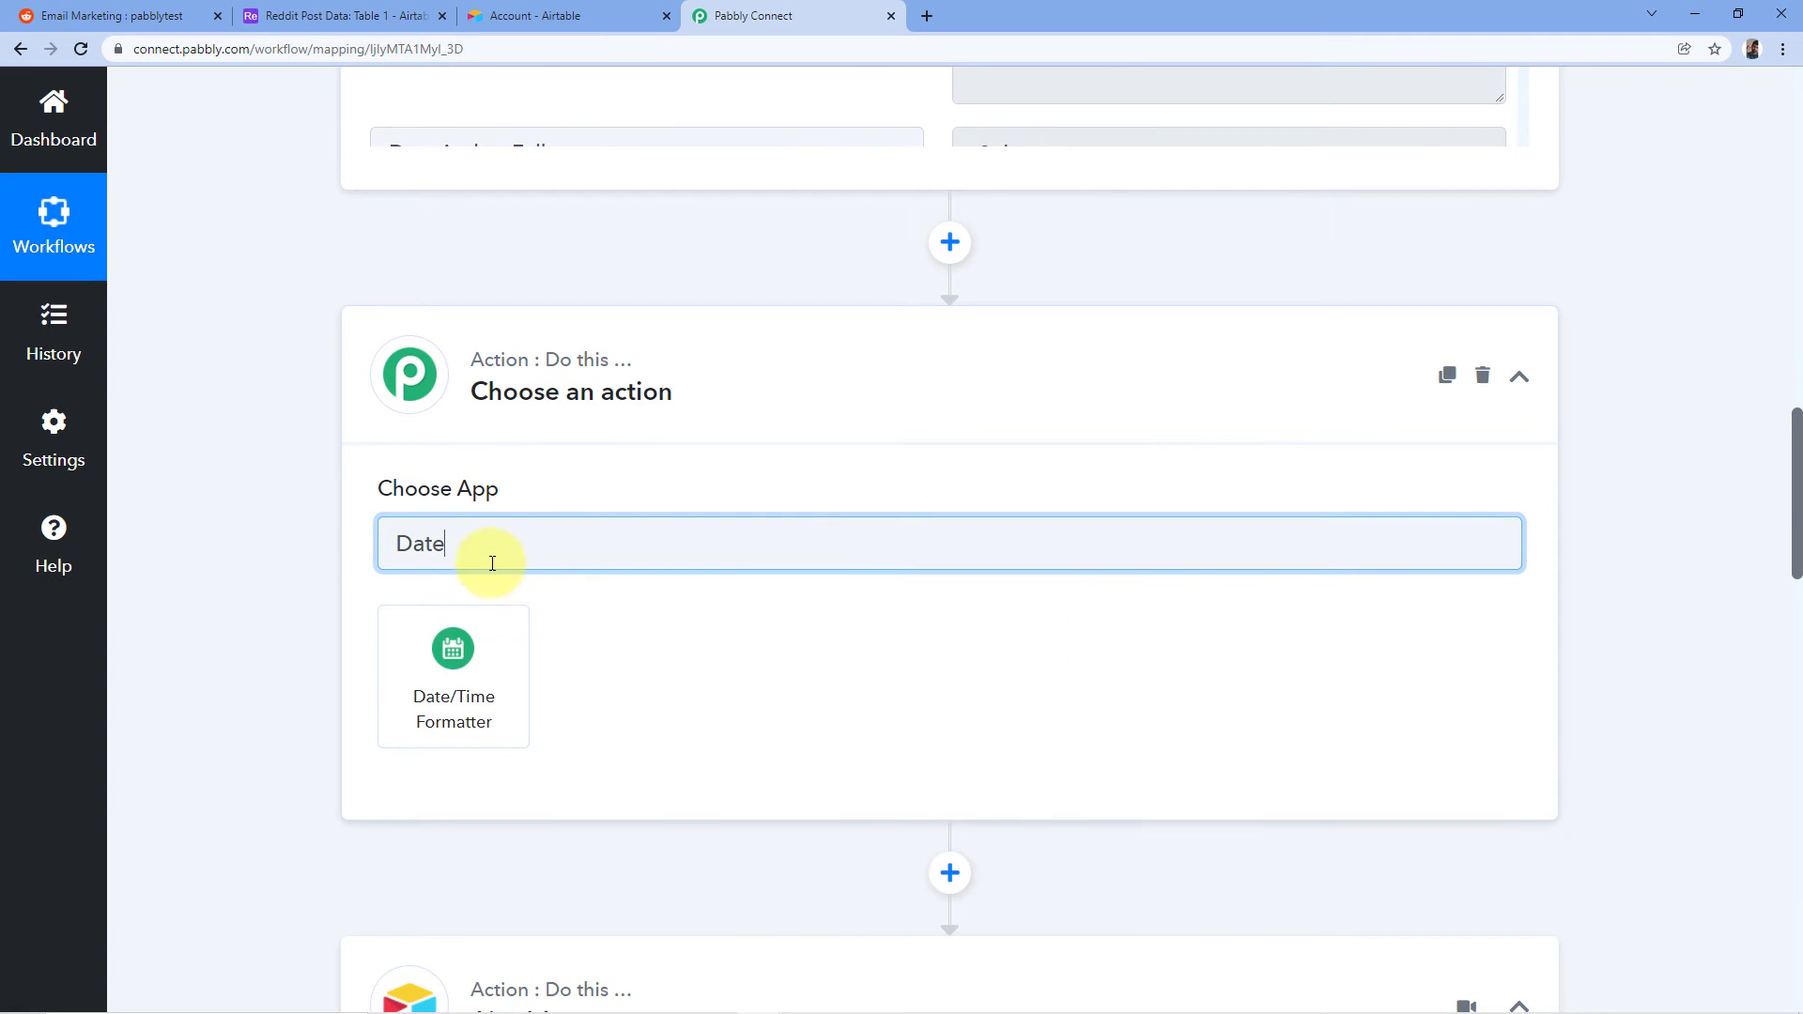
click(494, 637)
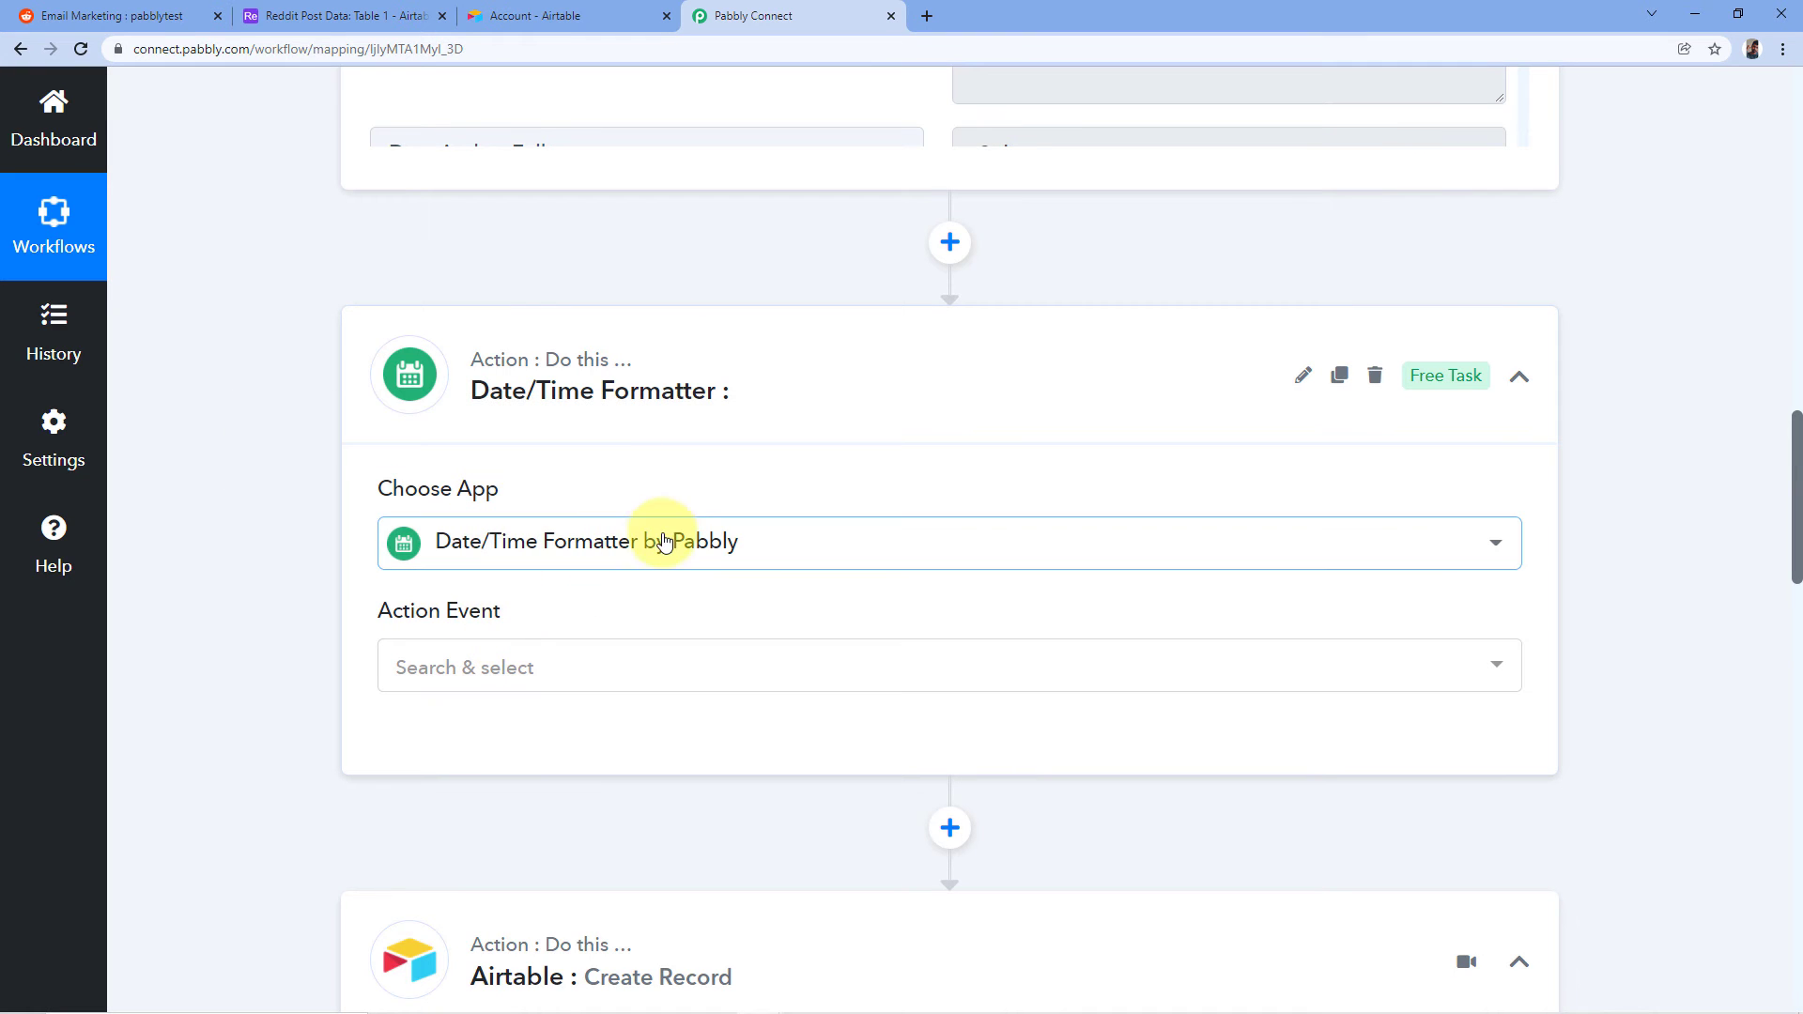
Step: Set the Date/Time Formatter's action event to Current Date and connect it
scroll(692, 423, down, 2)
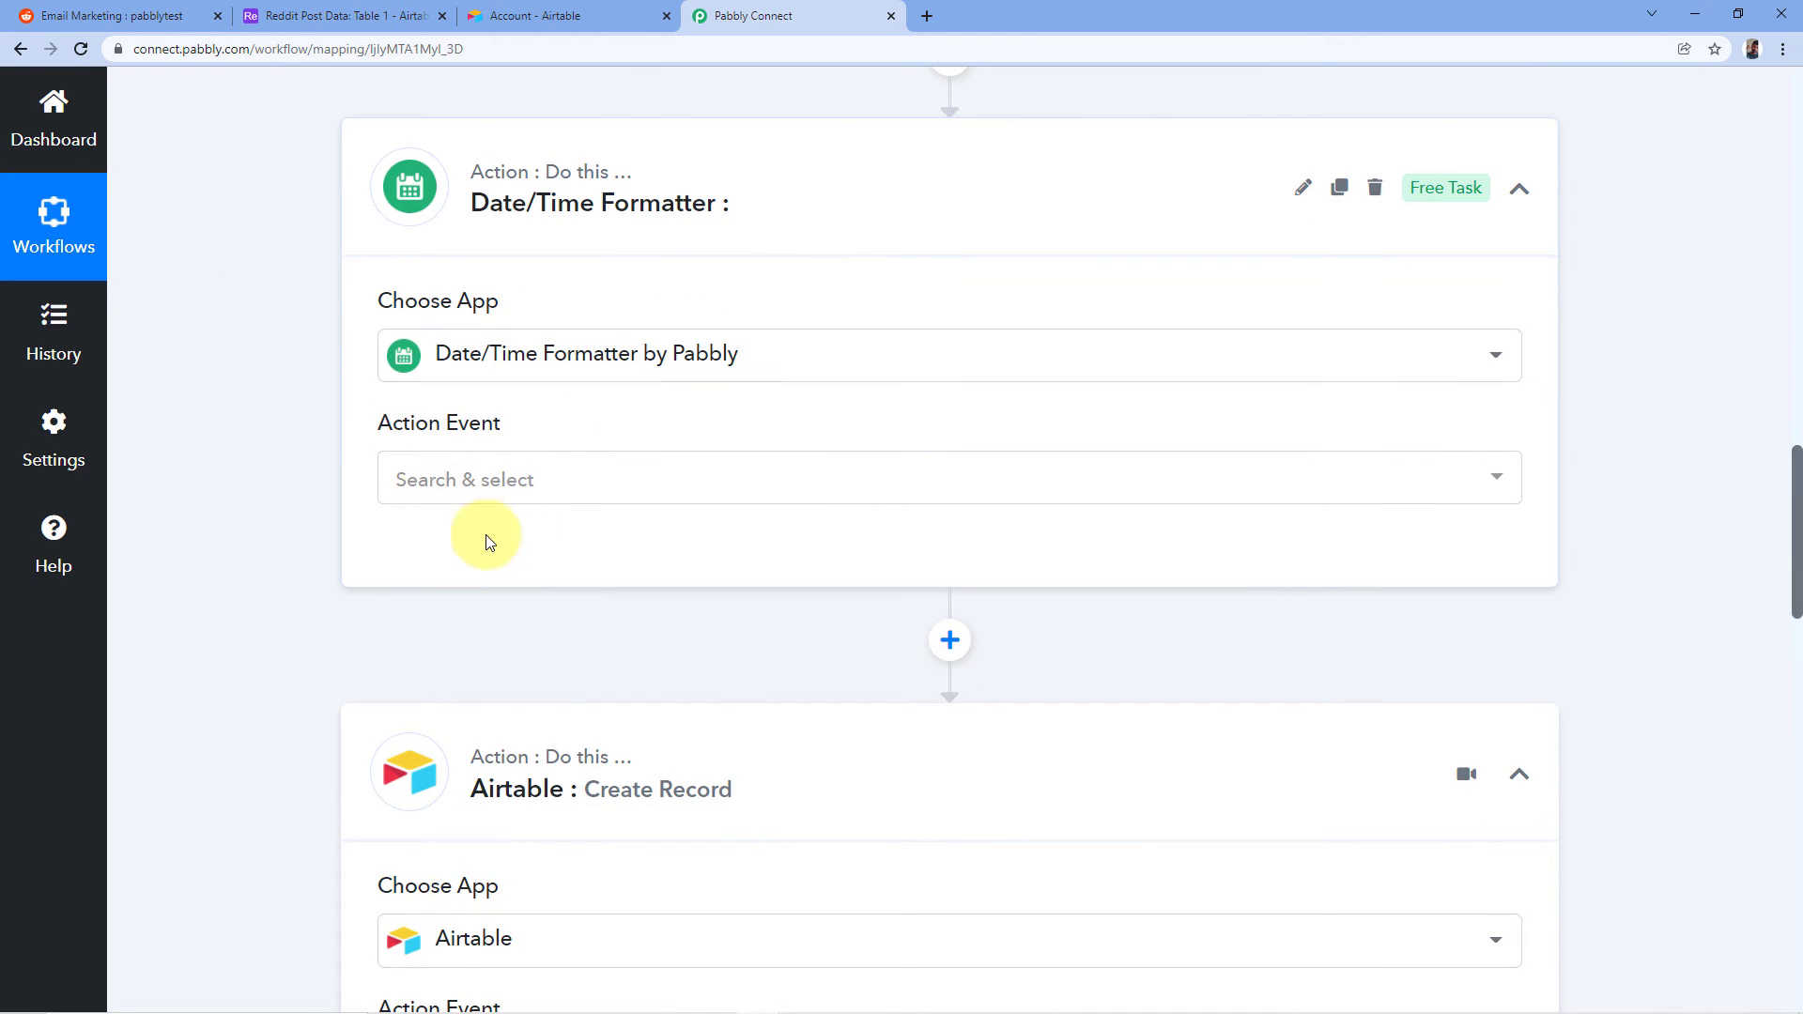
click(545, 477)
scroll(526, 470, down, 1)
scroll(491, 531, down, 1)
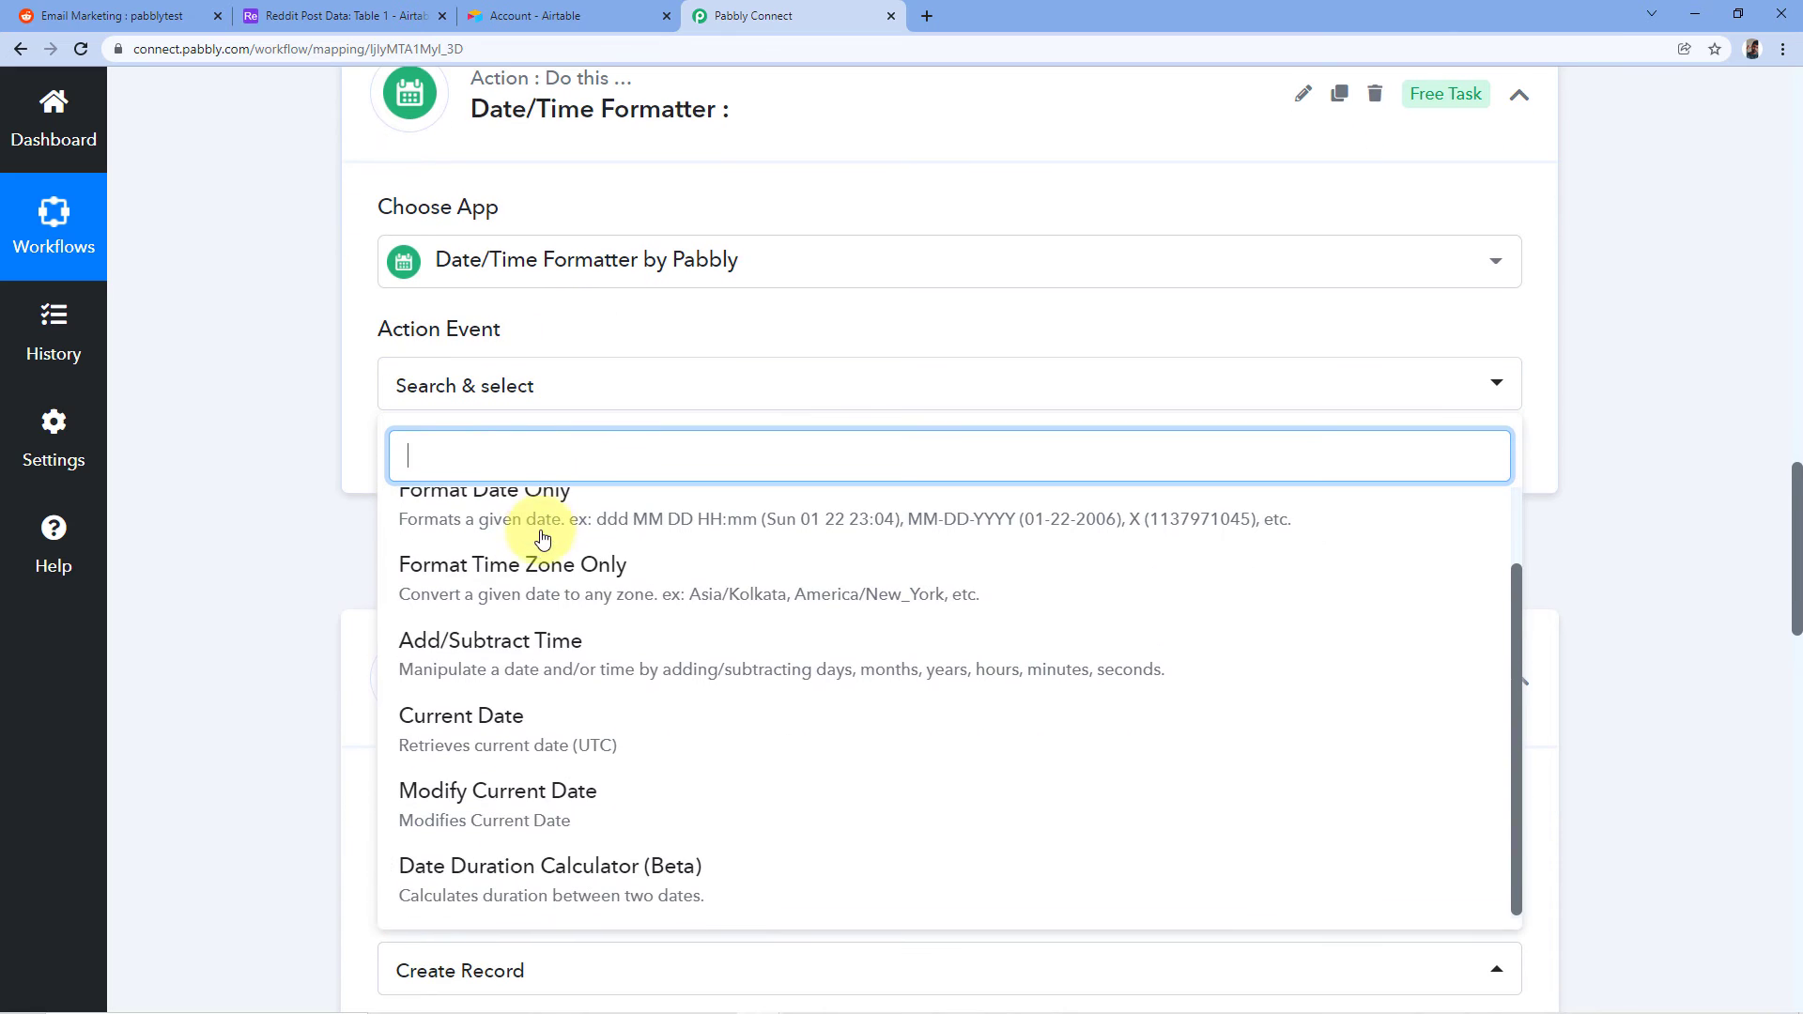
click(463, 730)
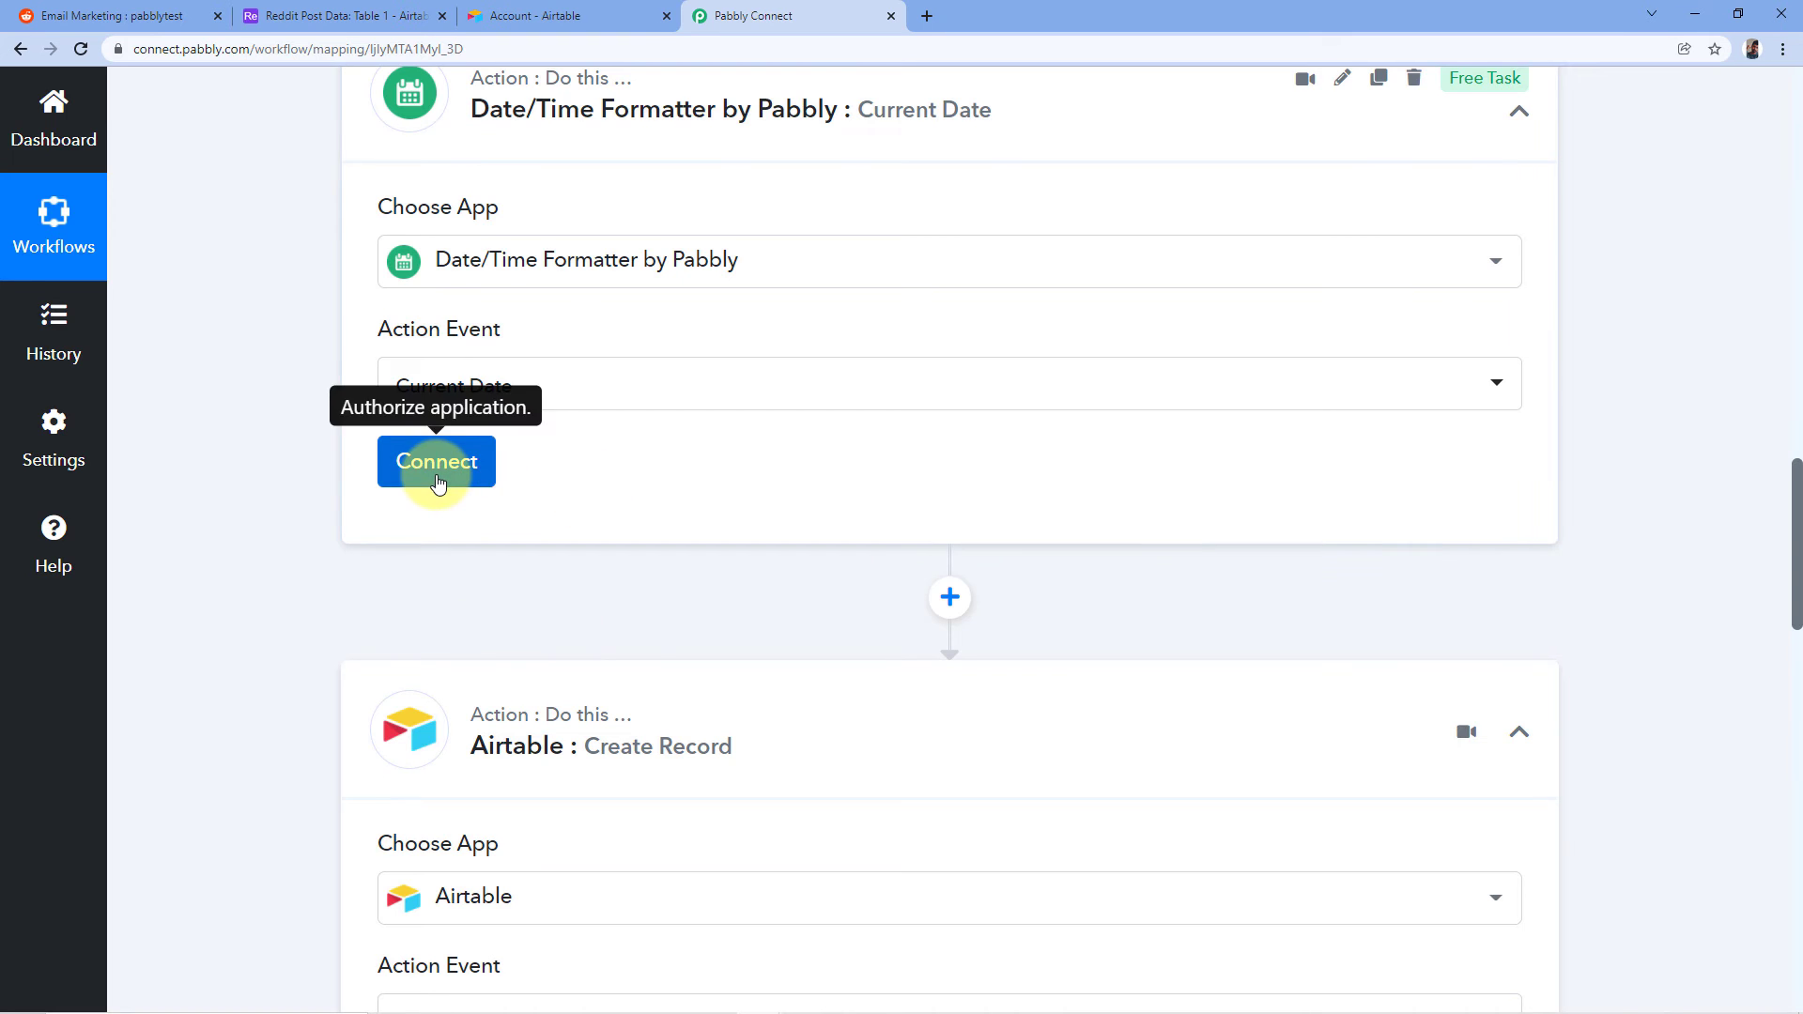
click(436, 465)
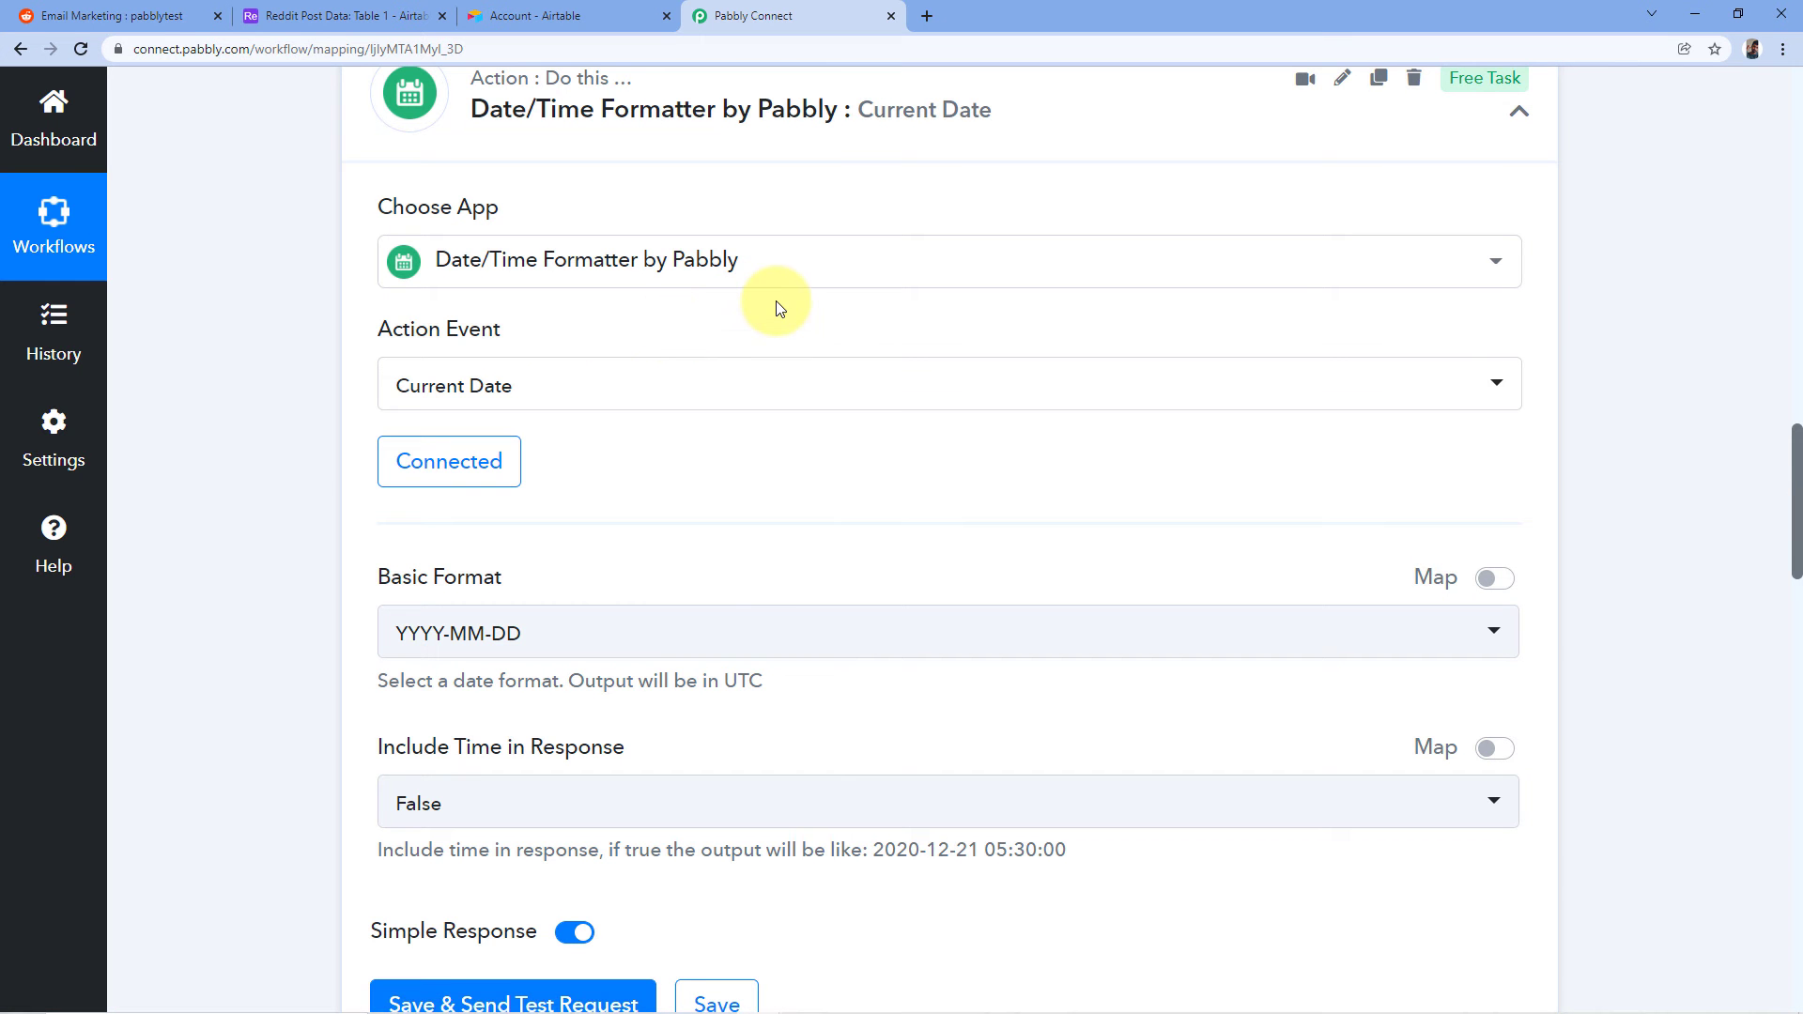
Step: Review the Current Date options, look at the Email Marketing post on Reddit, and return to Pabbly Connect
scroll(563, 319, down, 2)
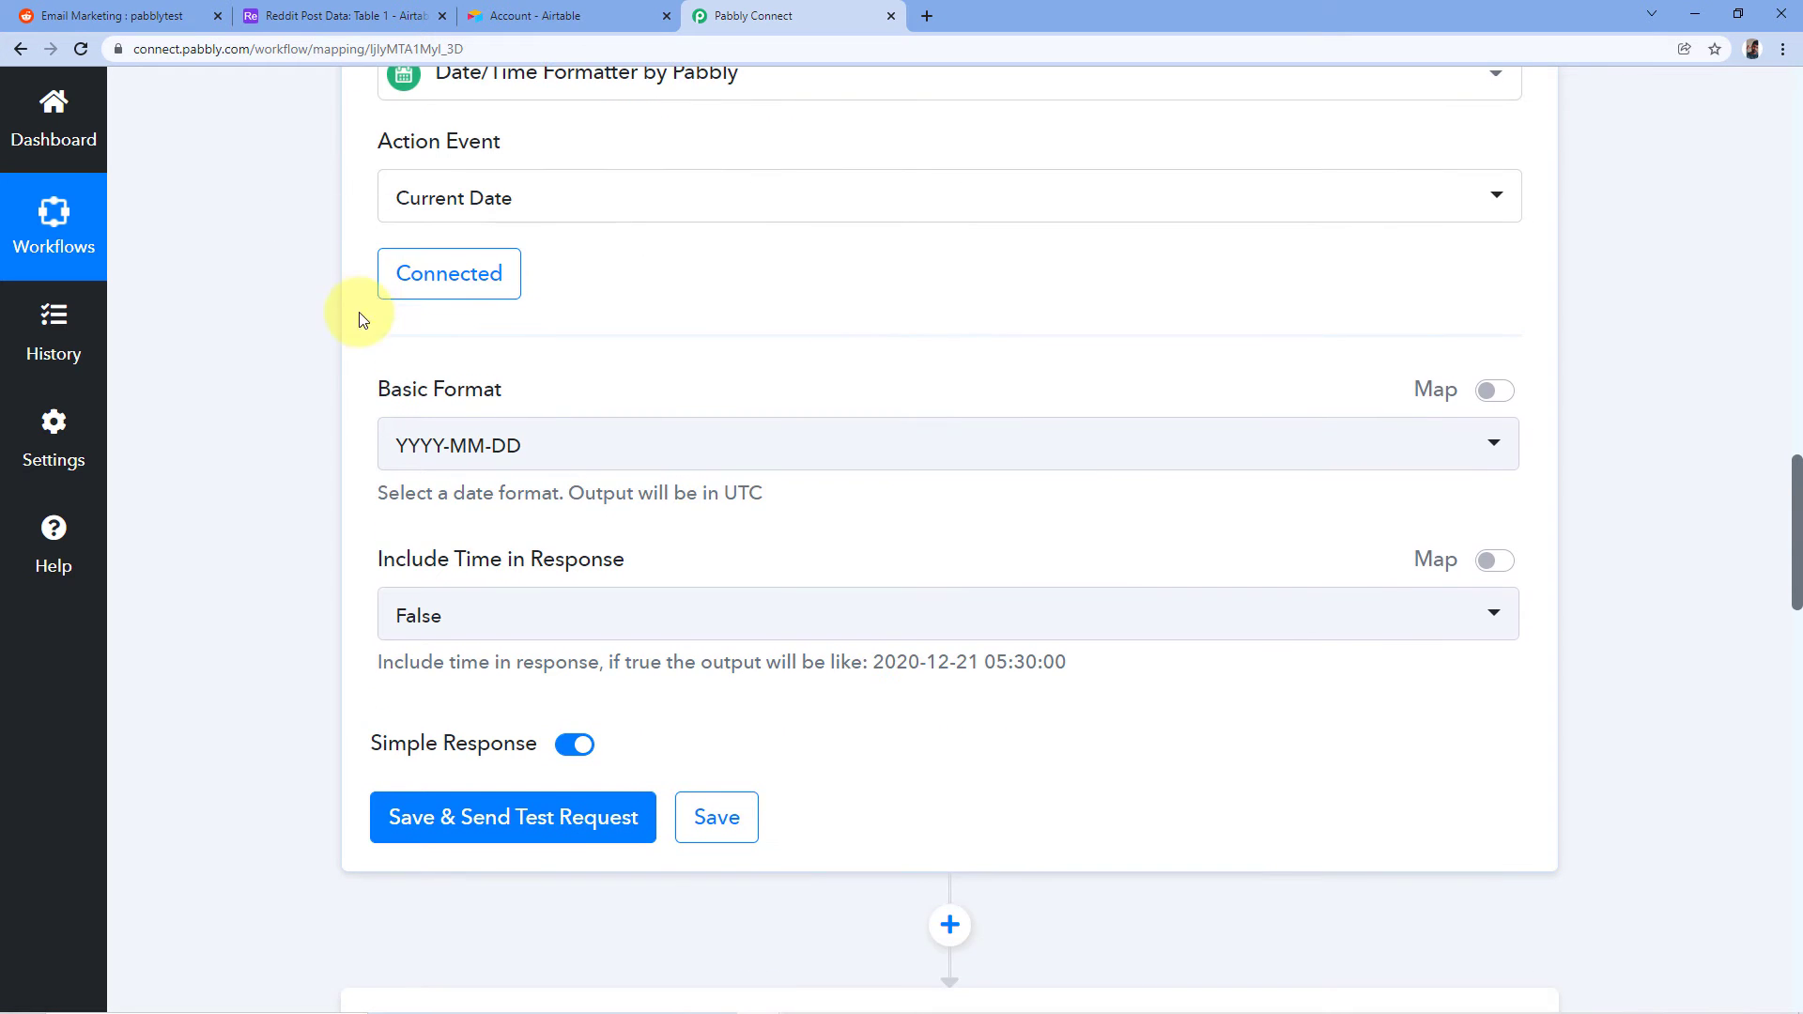
click(355, 8)
click(725, 16)
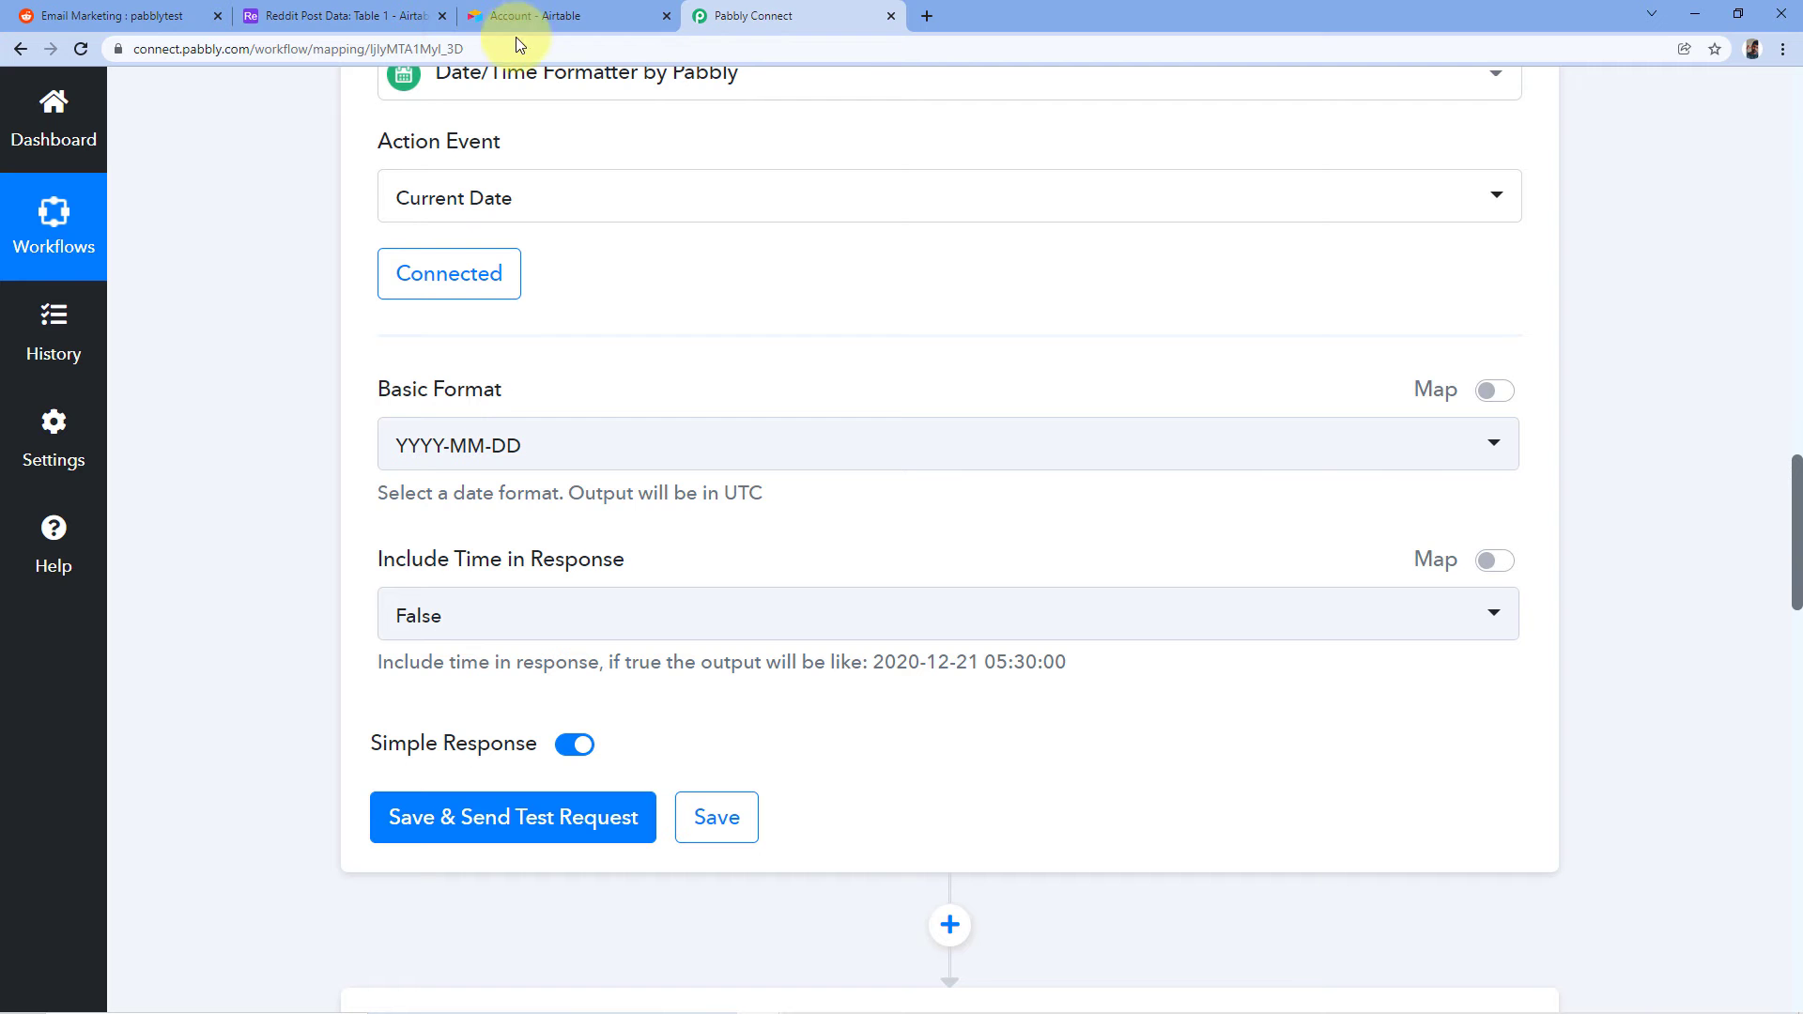
click(179, 13)
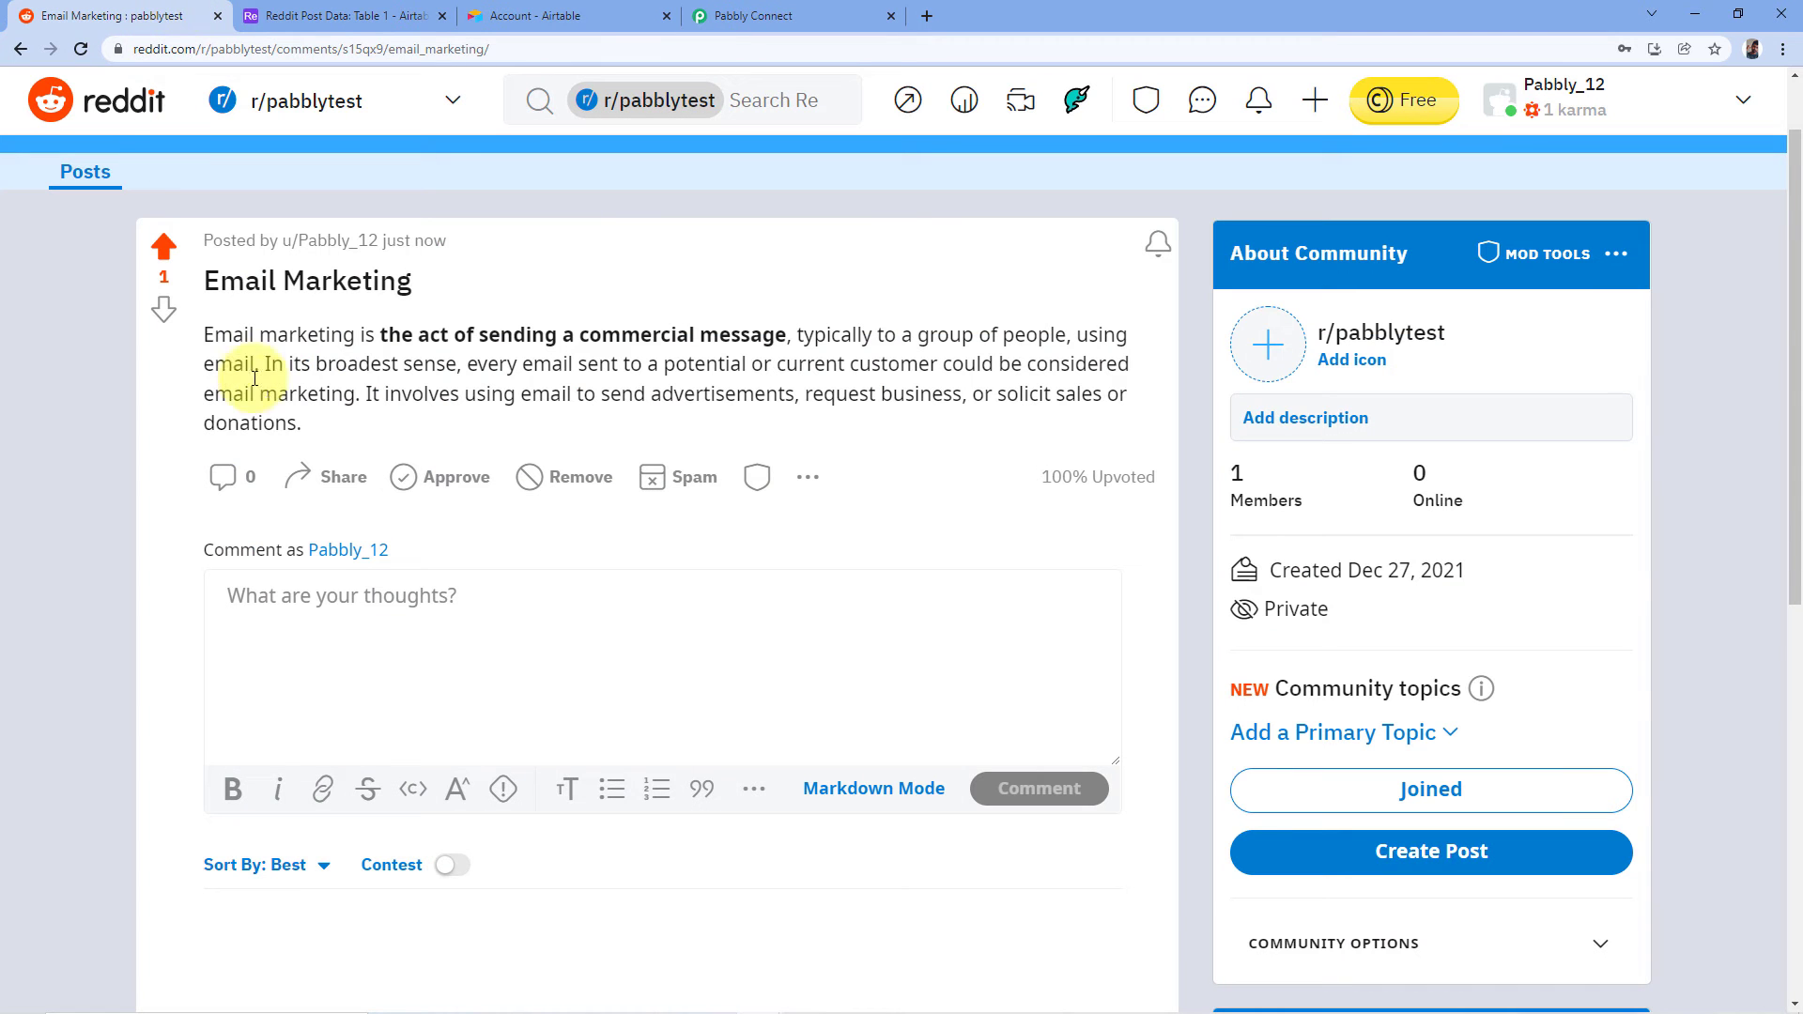
click(791, 11)
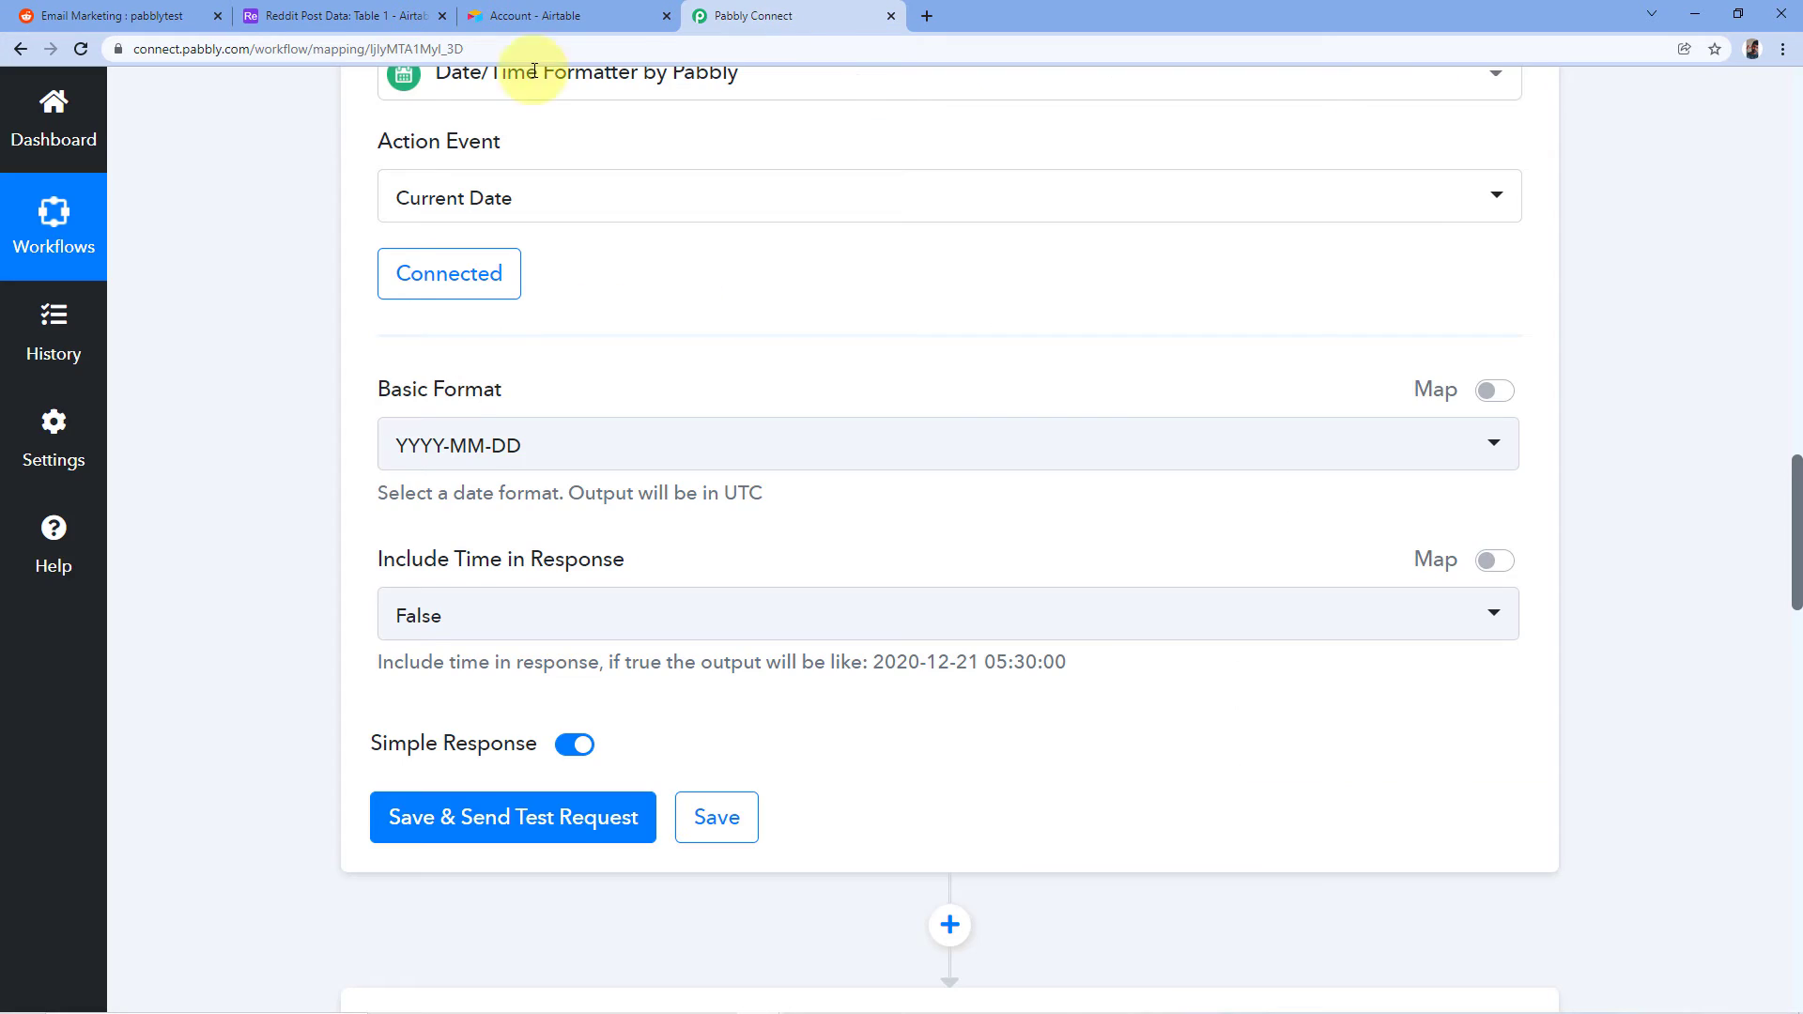
Step: Set the Current Date action's Basic Format to DD-MM-YYYY, then save it and send a test request
scroll(367, 457, down, 1)
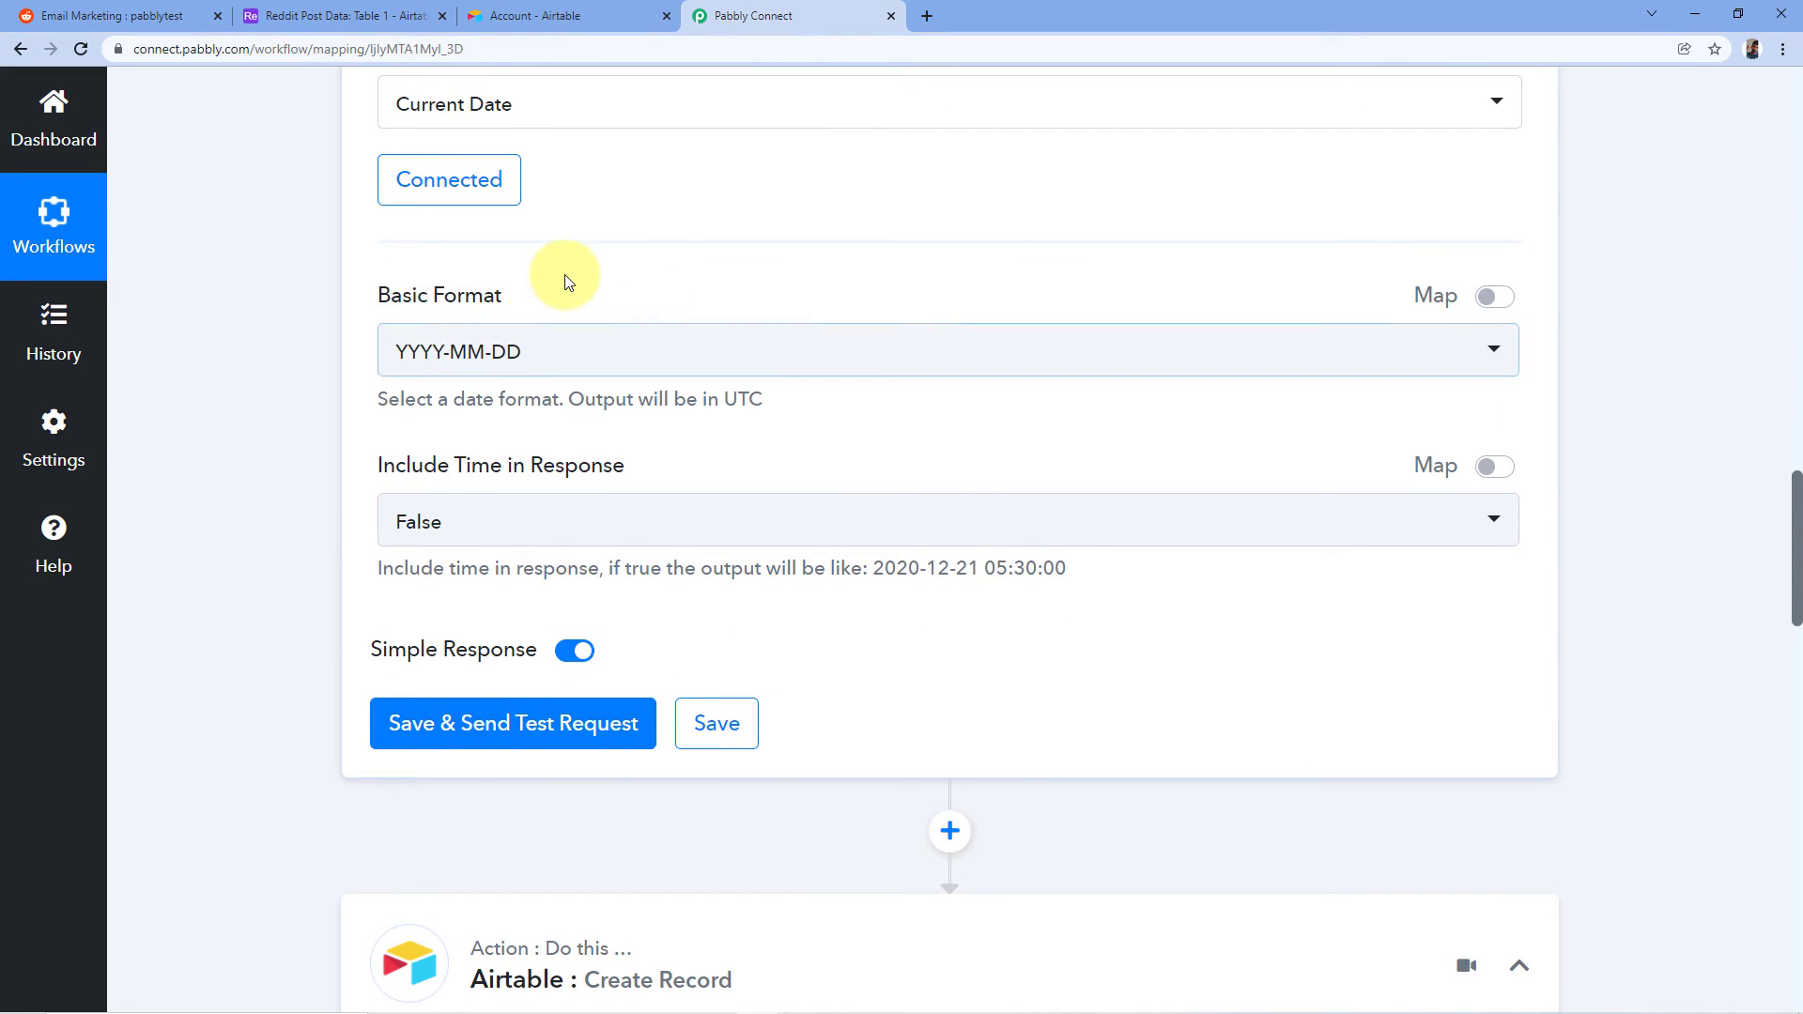
click(542, 375)
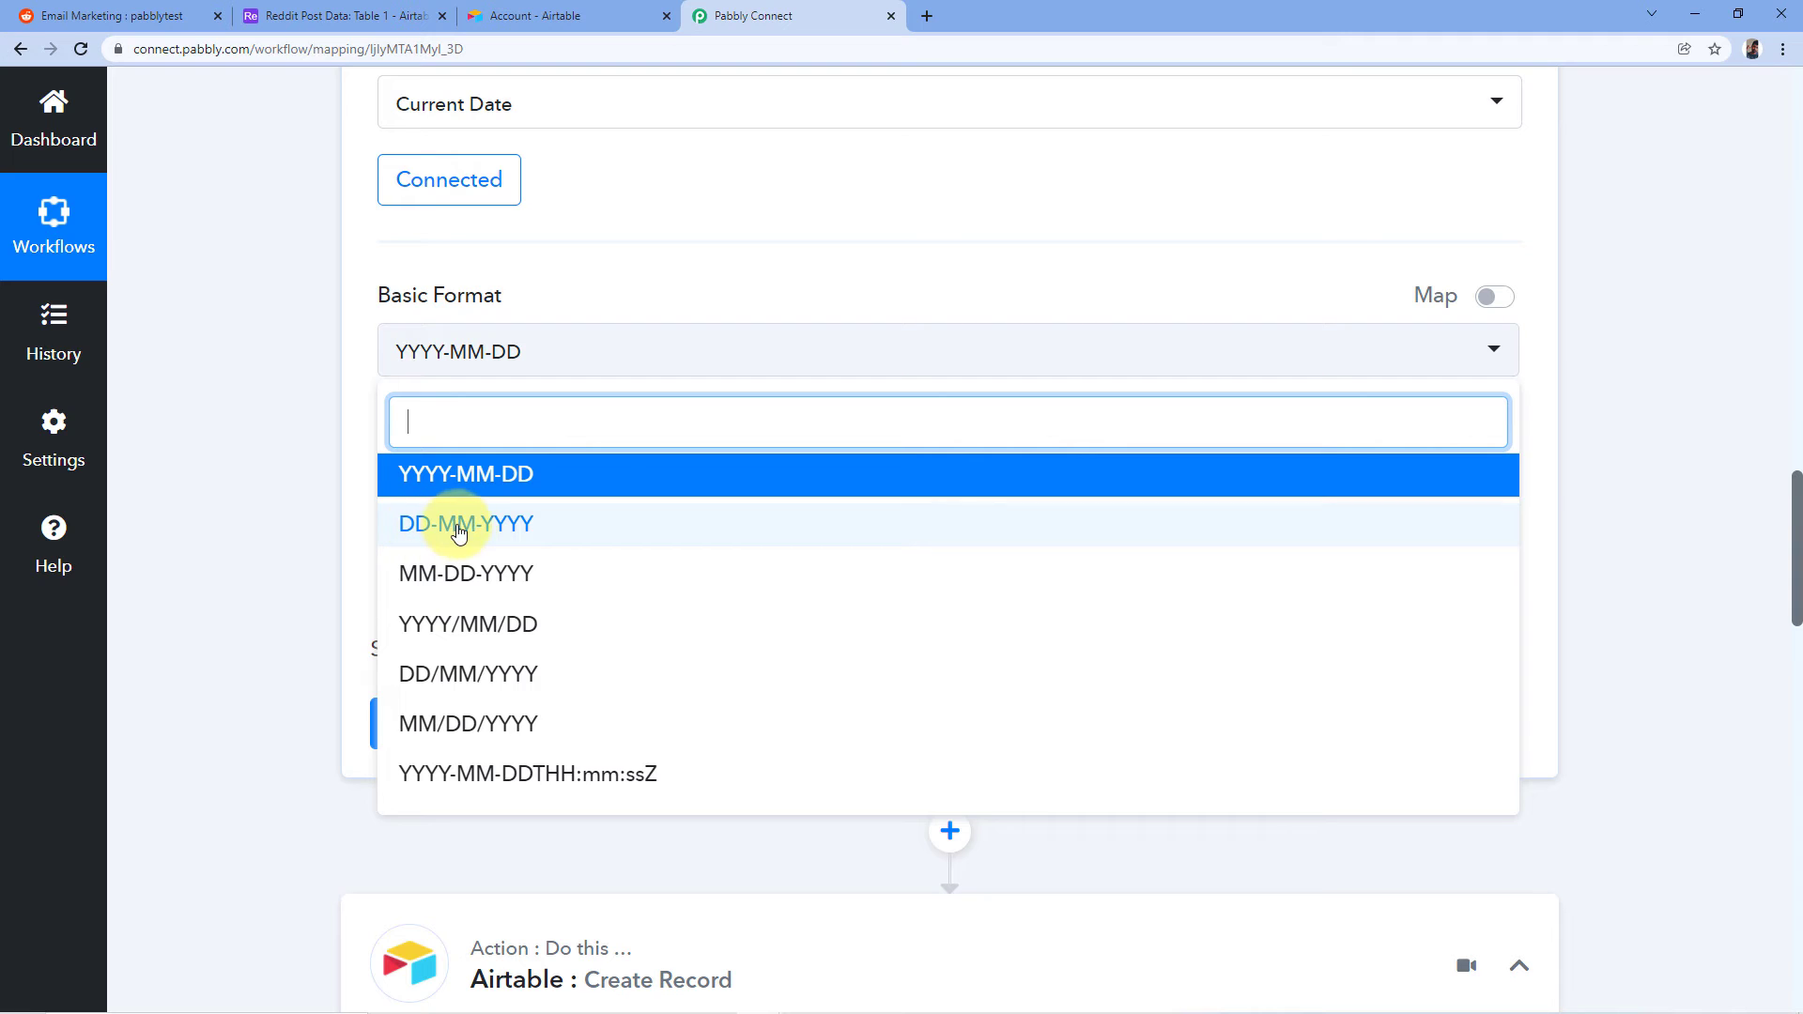
click(532, 532)
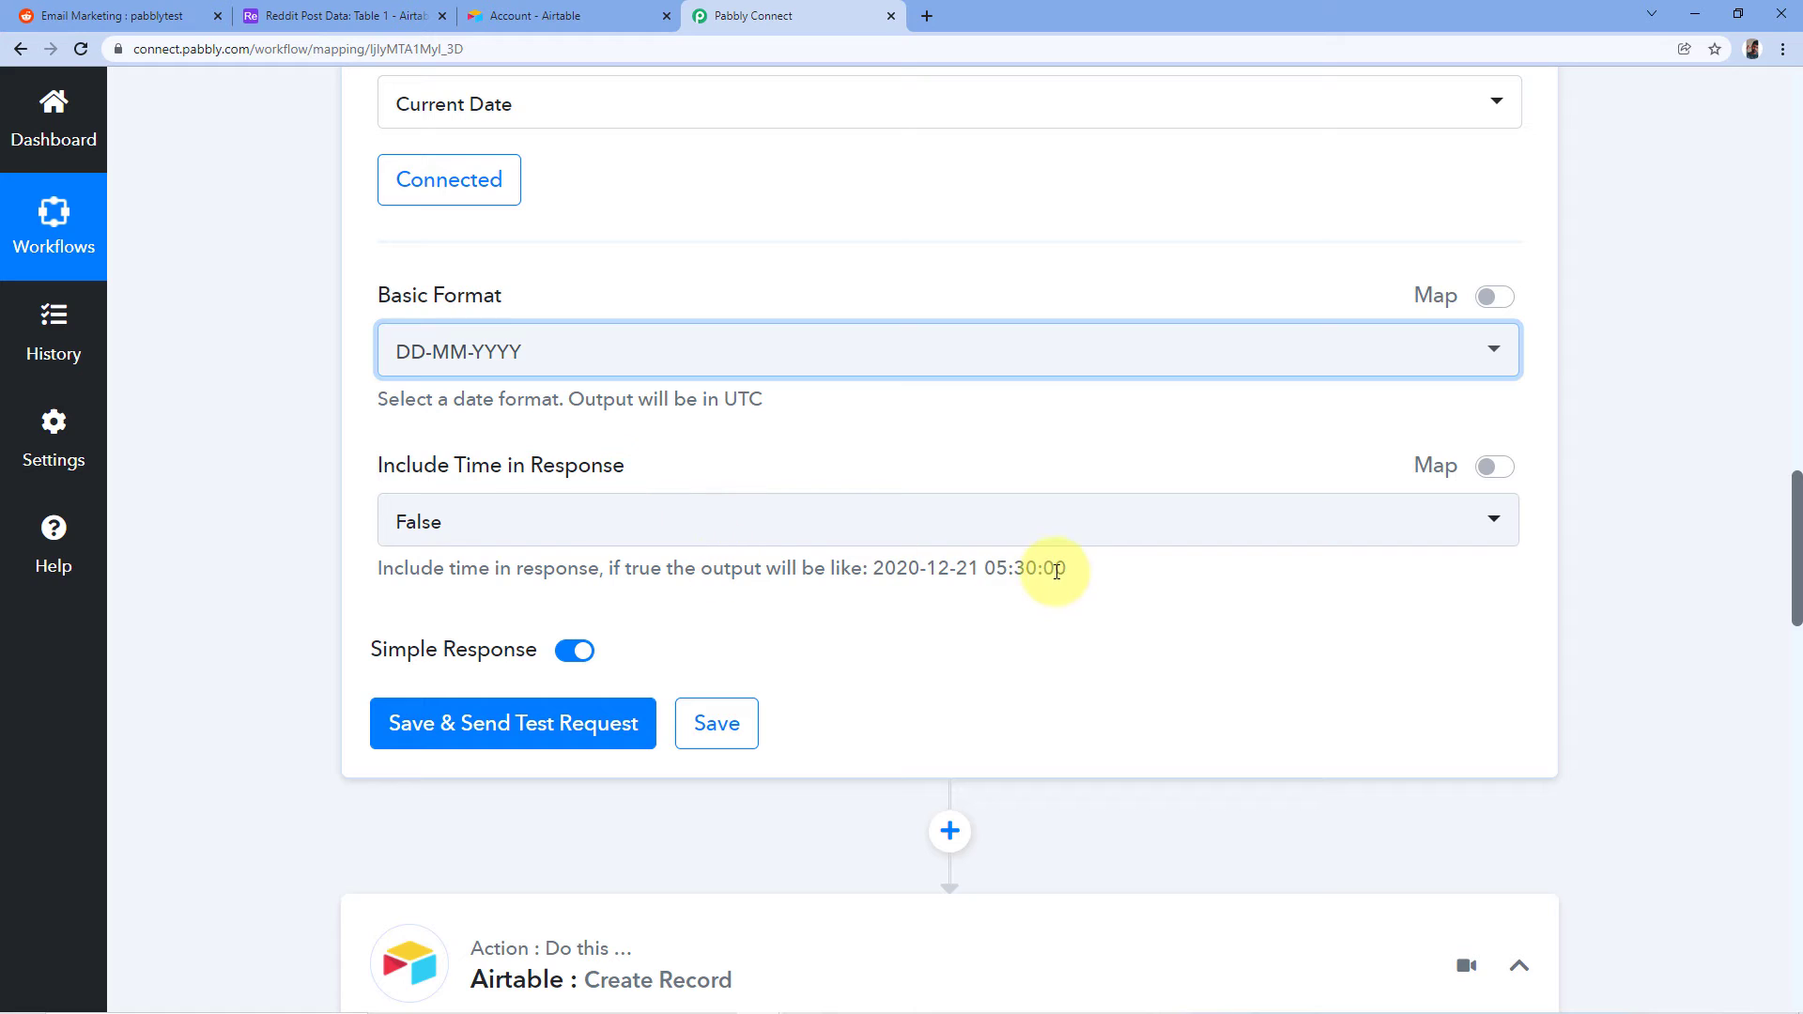
drag(1055, 569, 1011, 572)
click(949, 472)
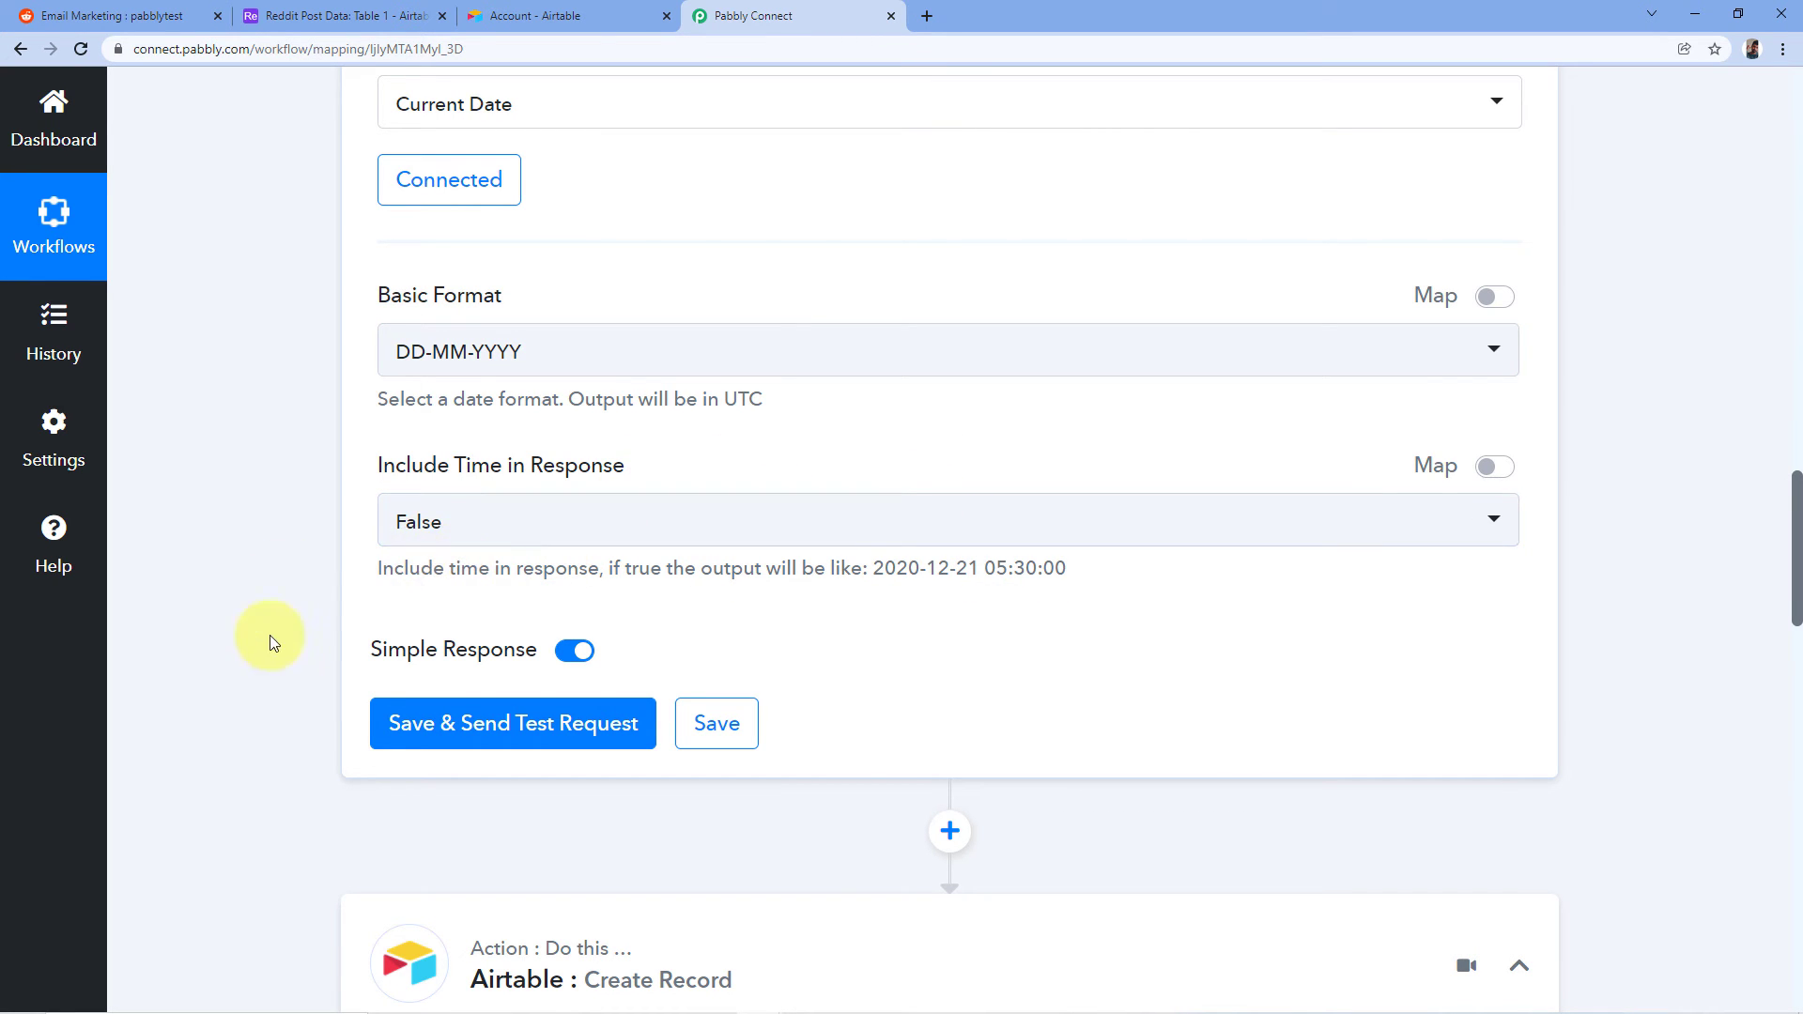
click(512, 735)
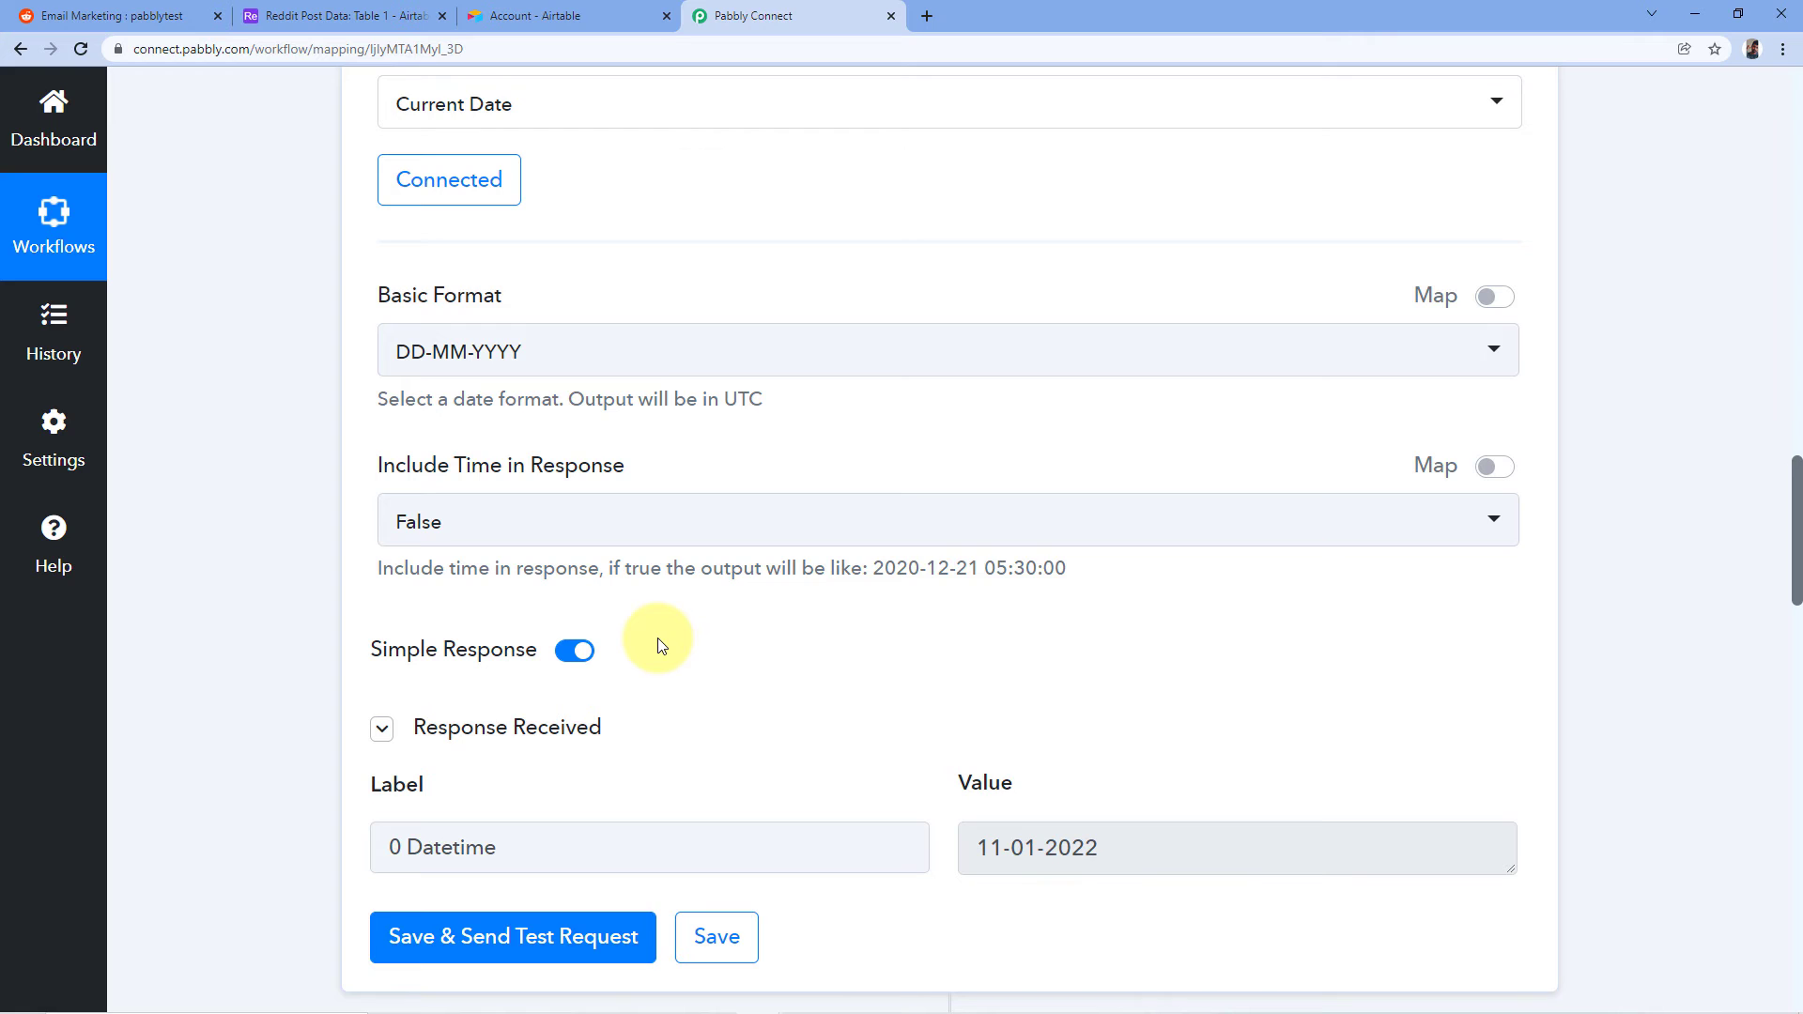
Step: Examine the Datetime value in the formatter's response, compare it with the Reddit post, and return to Pabbly Connect
scroll(764, 673, down, 2)
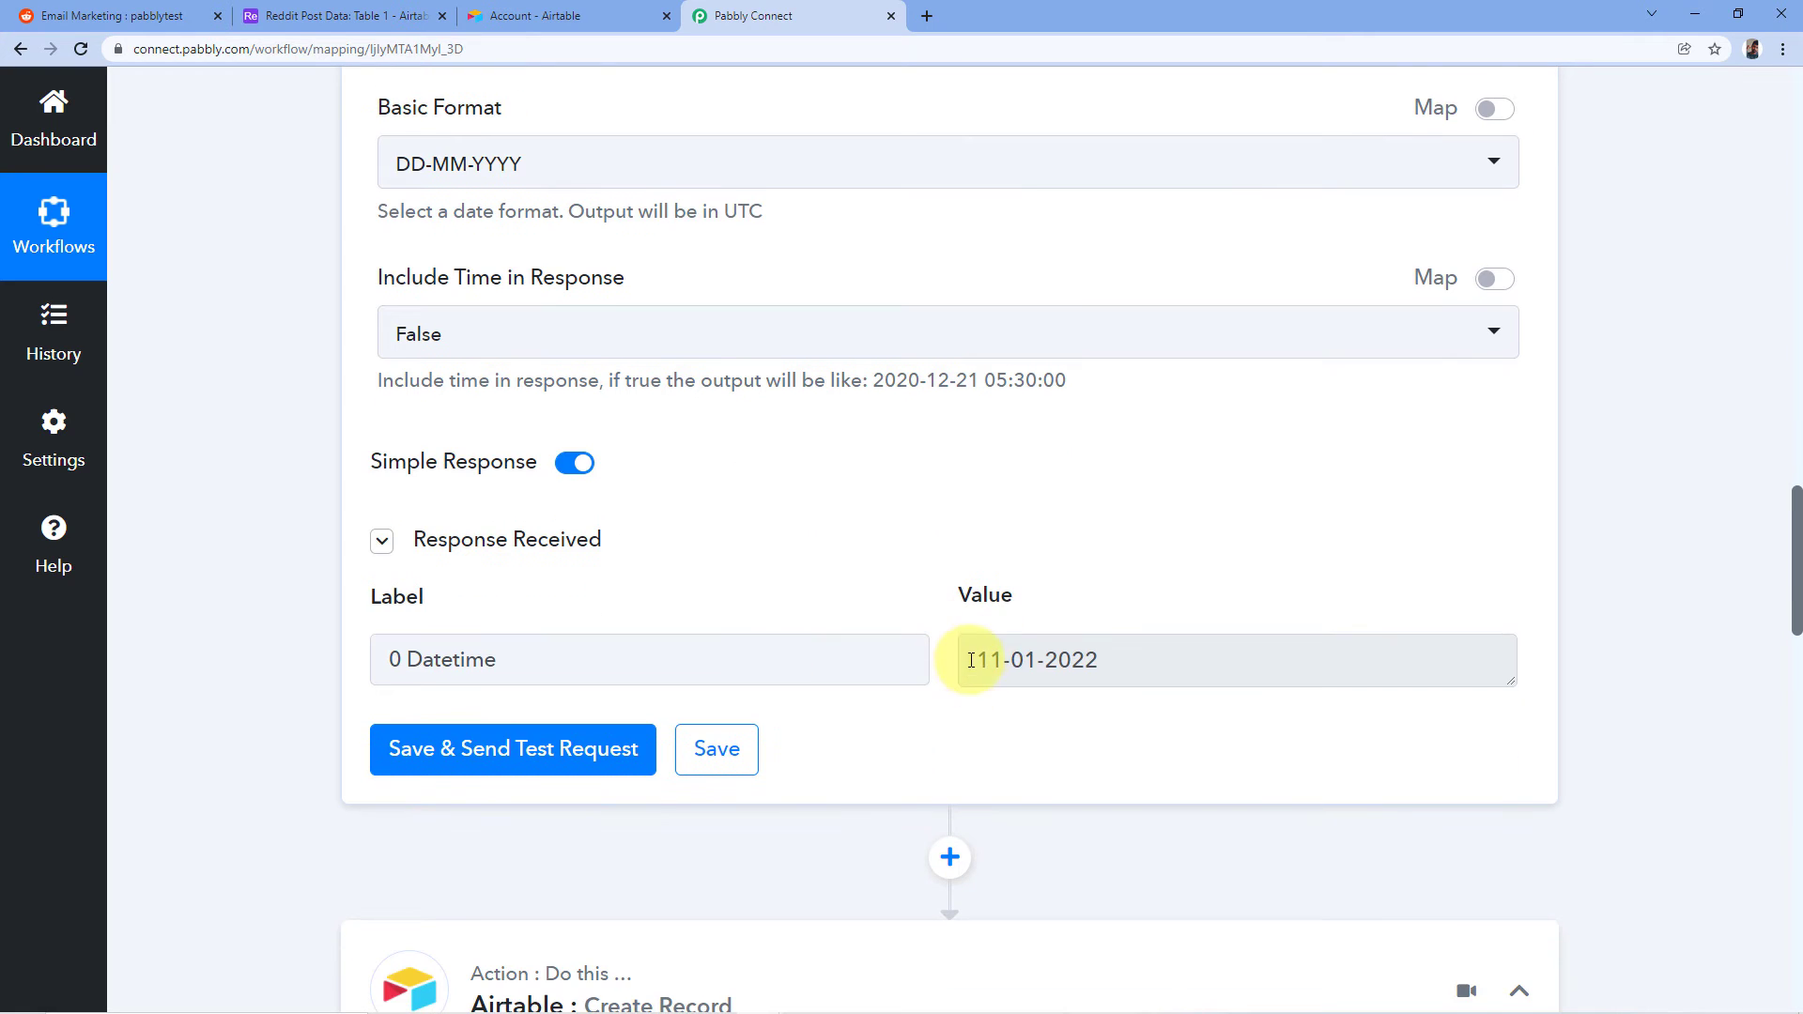
drag(972, 660, 1094, 658)
click(113, 15)
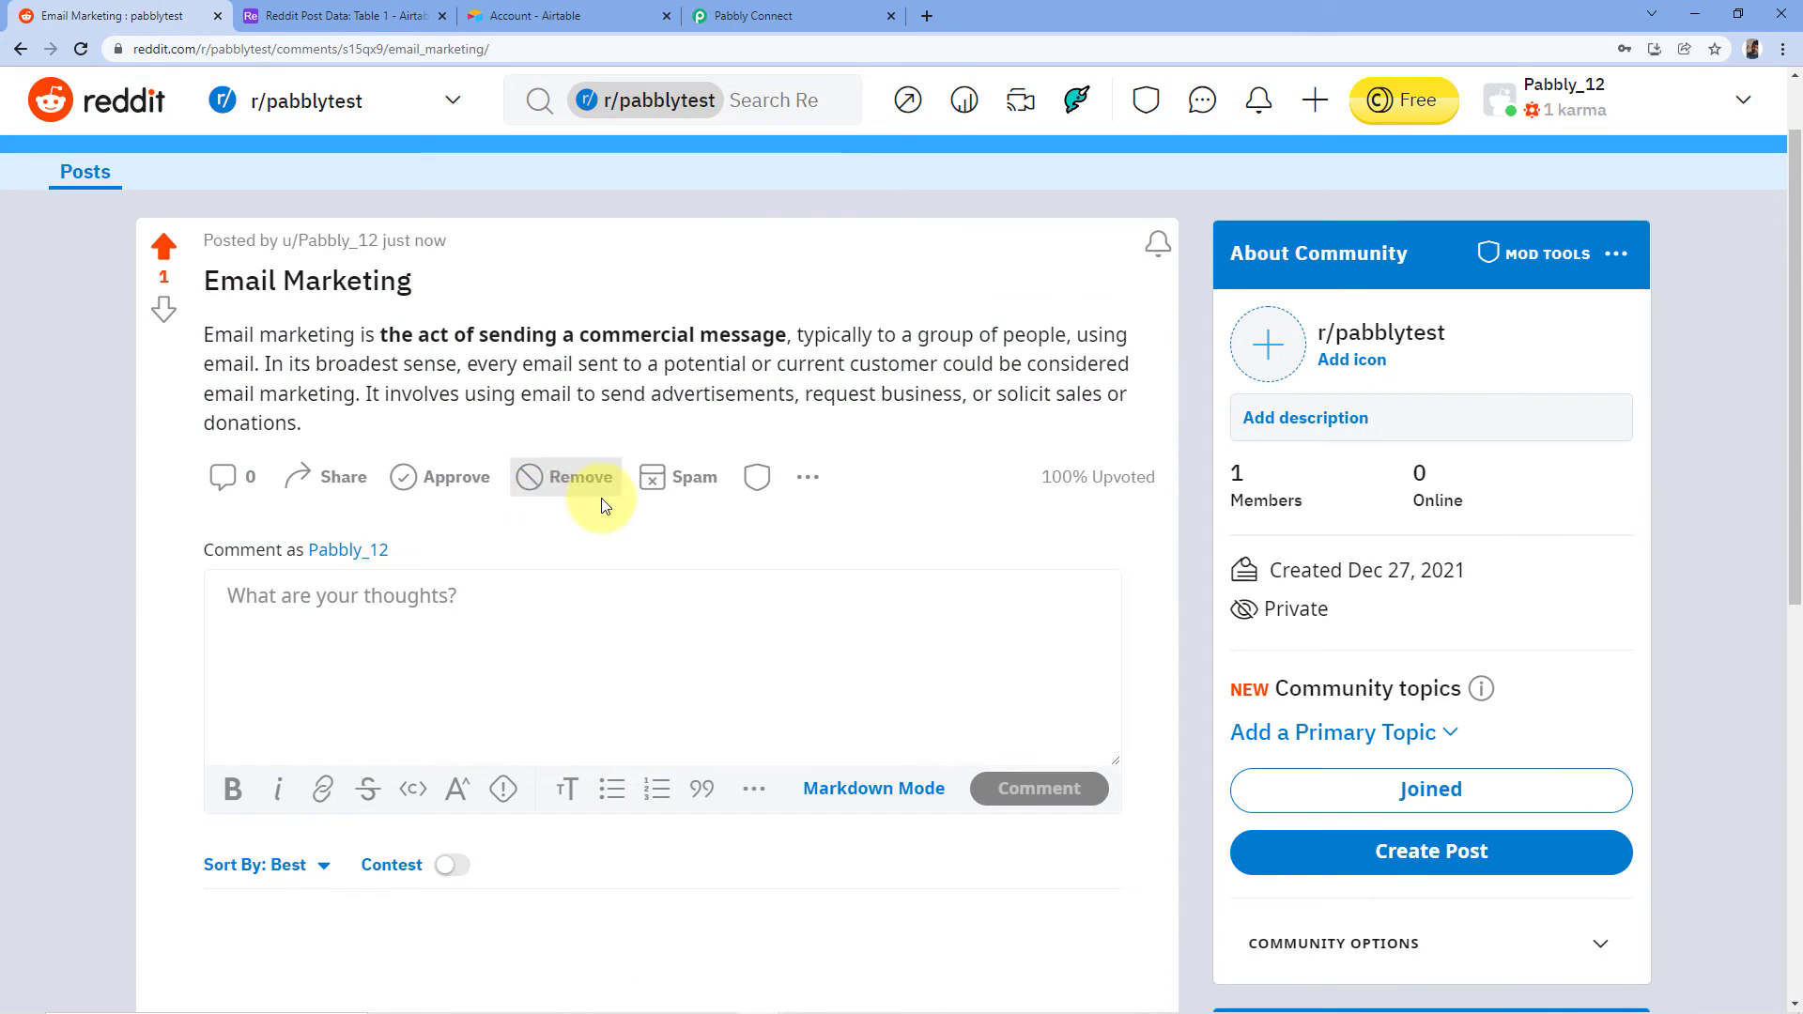
click(728, 15)
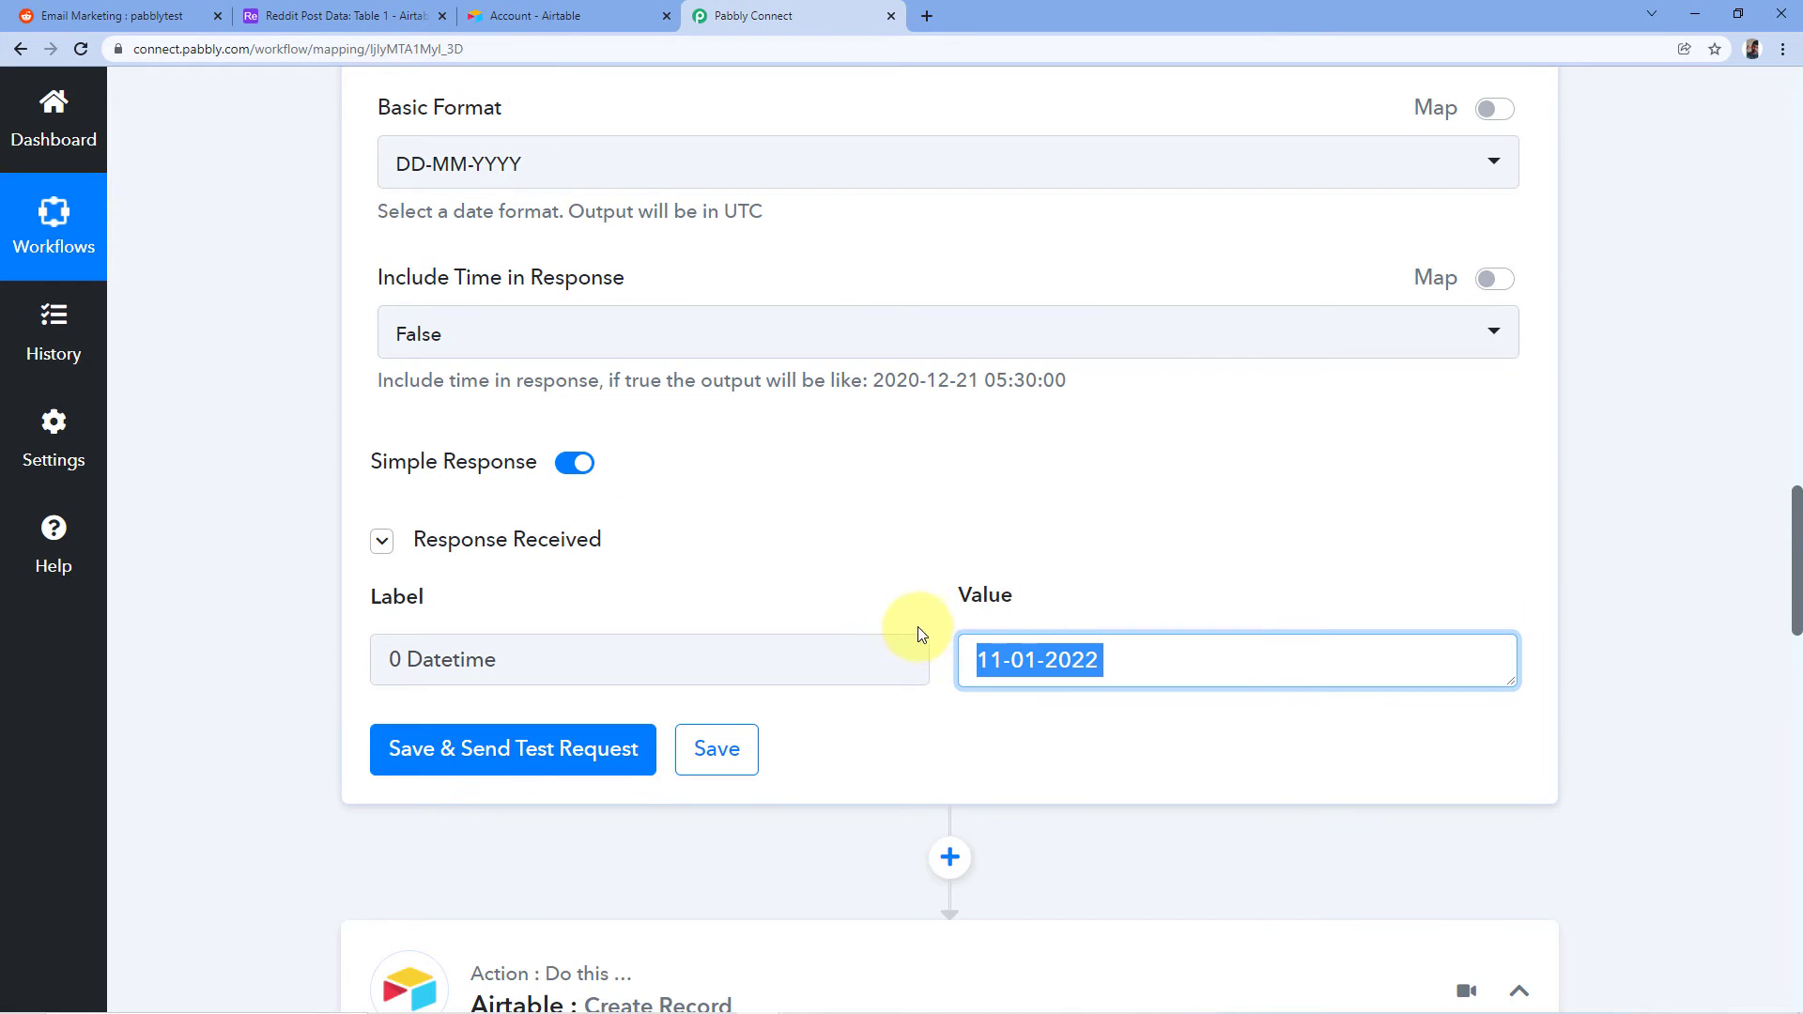
click(1040, 621)
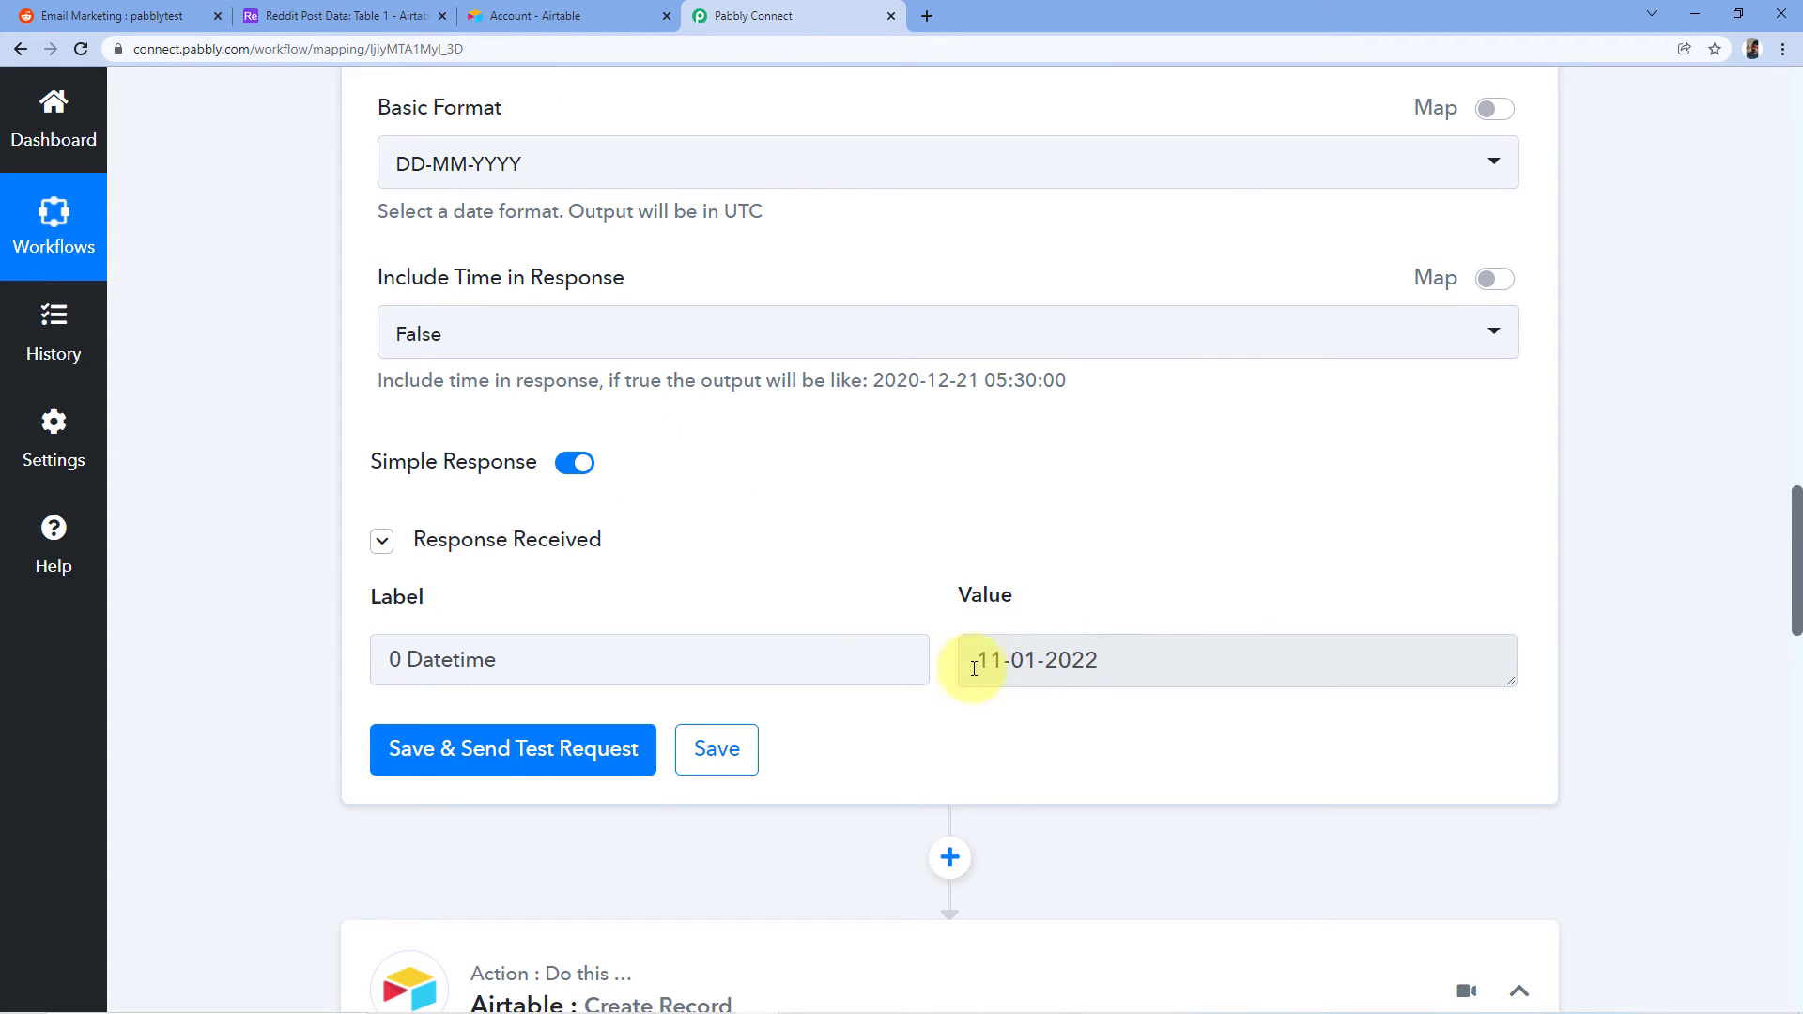
drag(1139, 664, 950, 662)
click(920, 615)
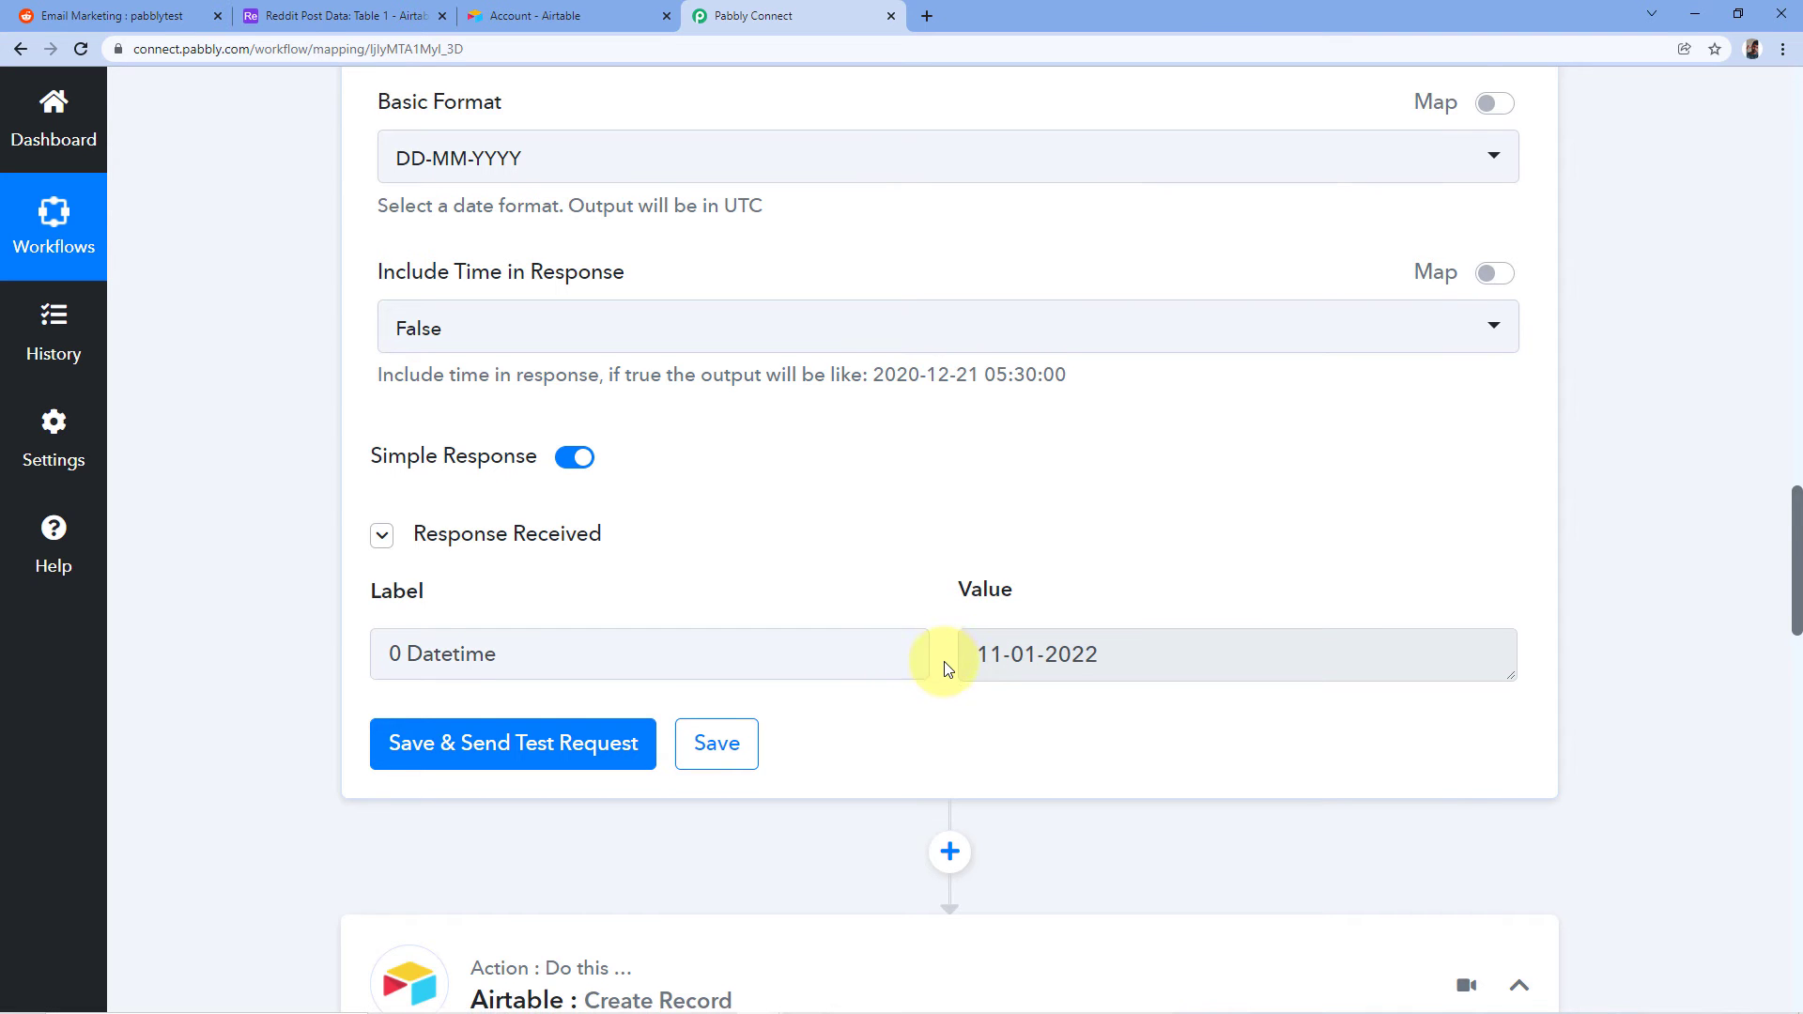
Step: Refresh the Airtable Create Record action's fields by saving its existing connection, Airtable #41, again
scroll(846, 582, down, 15)
scroll(781, 594, down, 4)
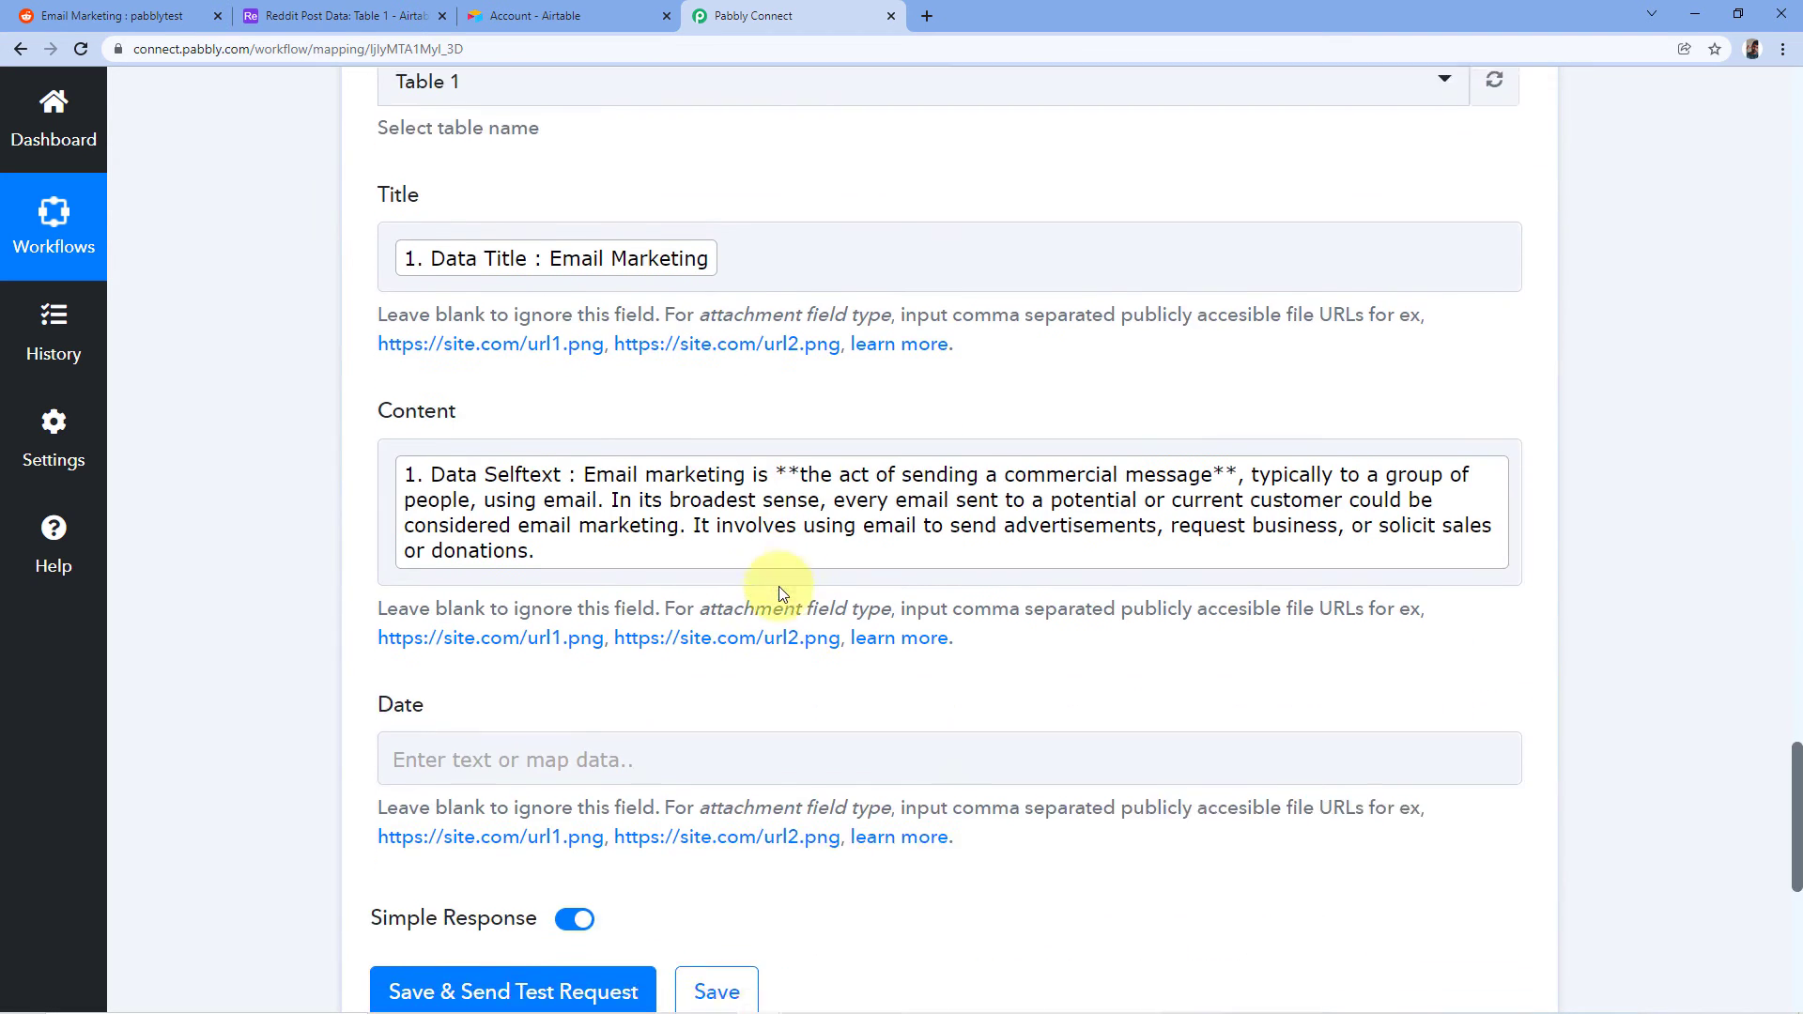
scroll(476, 604, up, 5)
scroll(469, 563, up, 3)
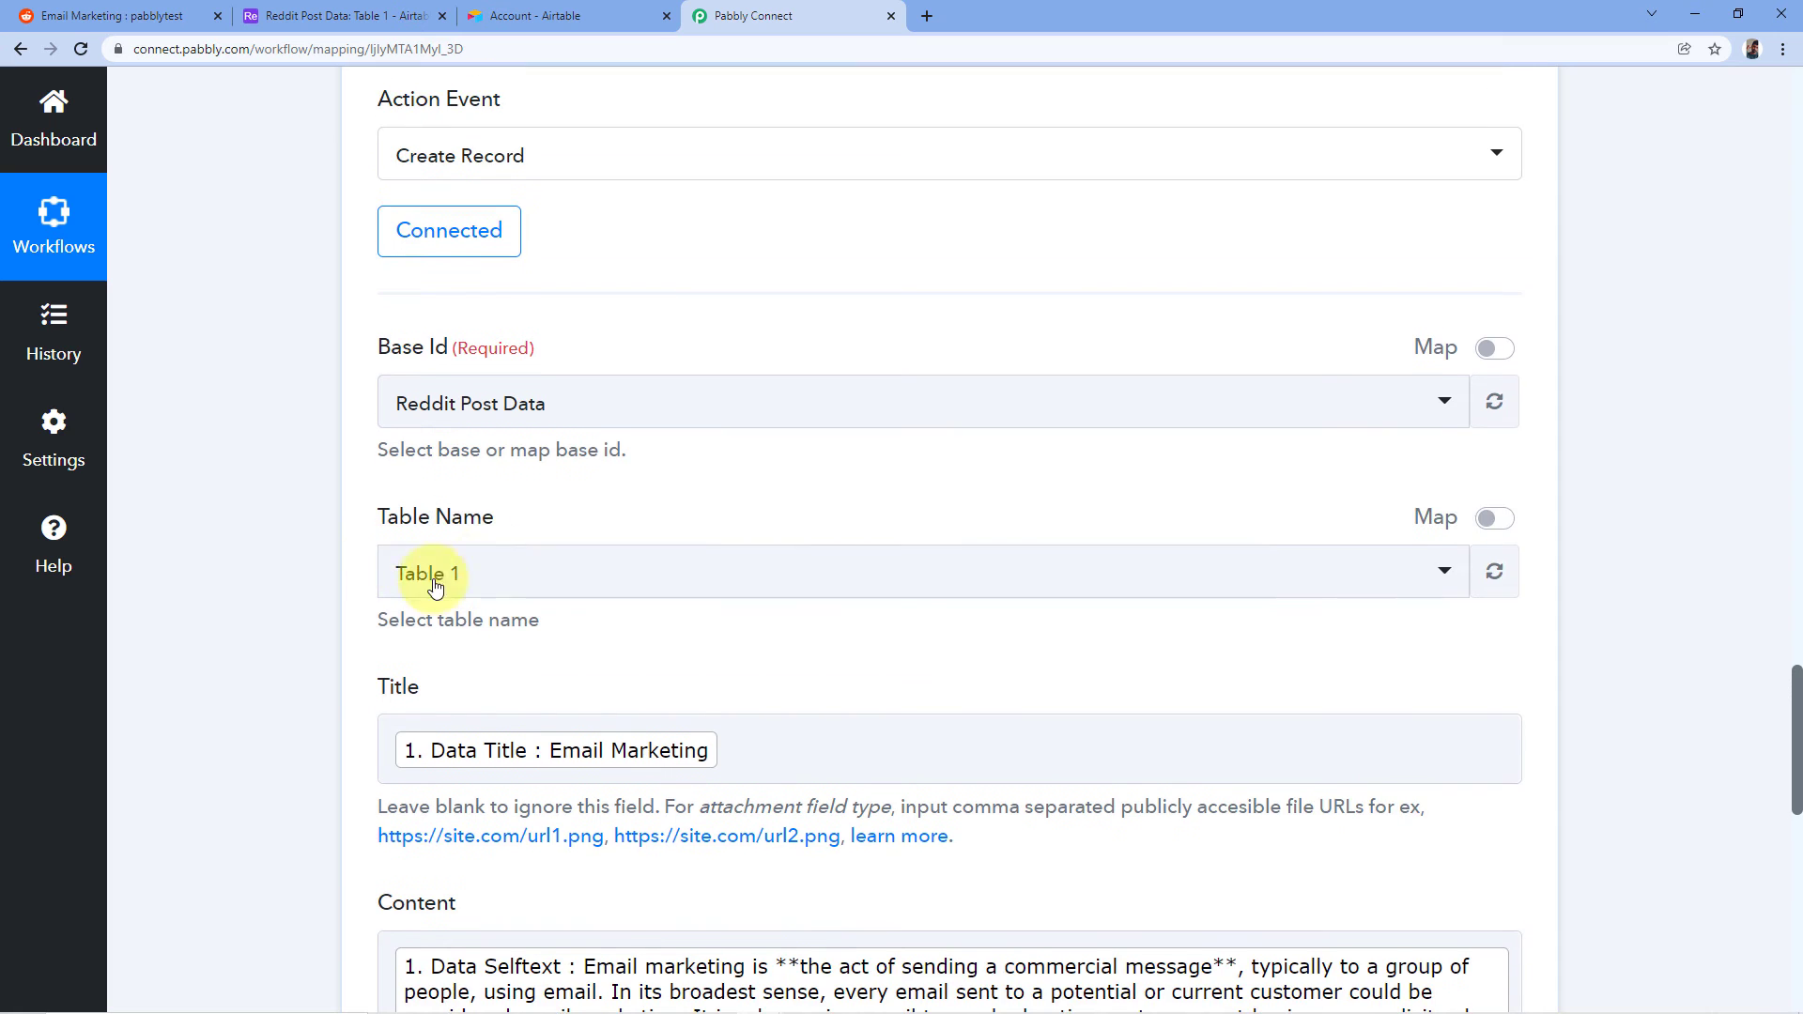
click(427, 431)
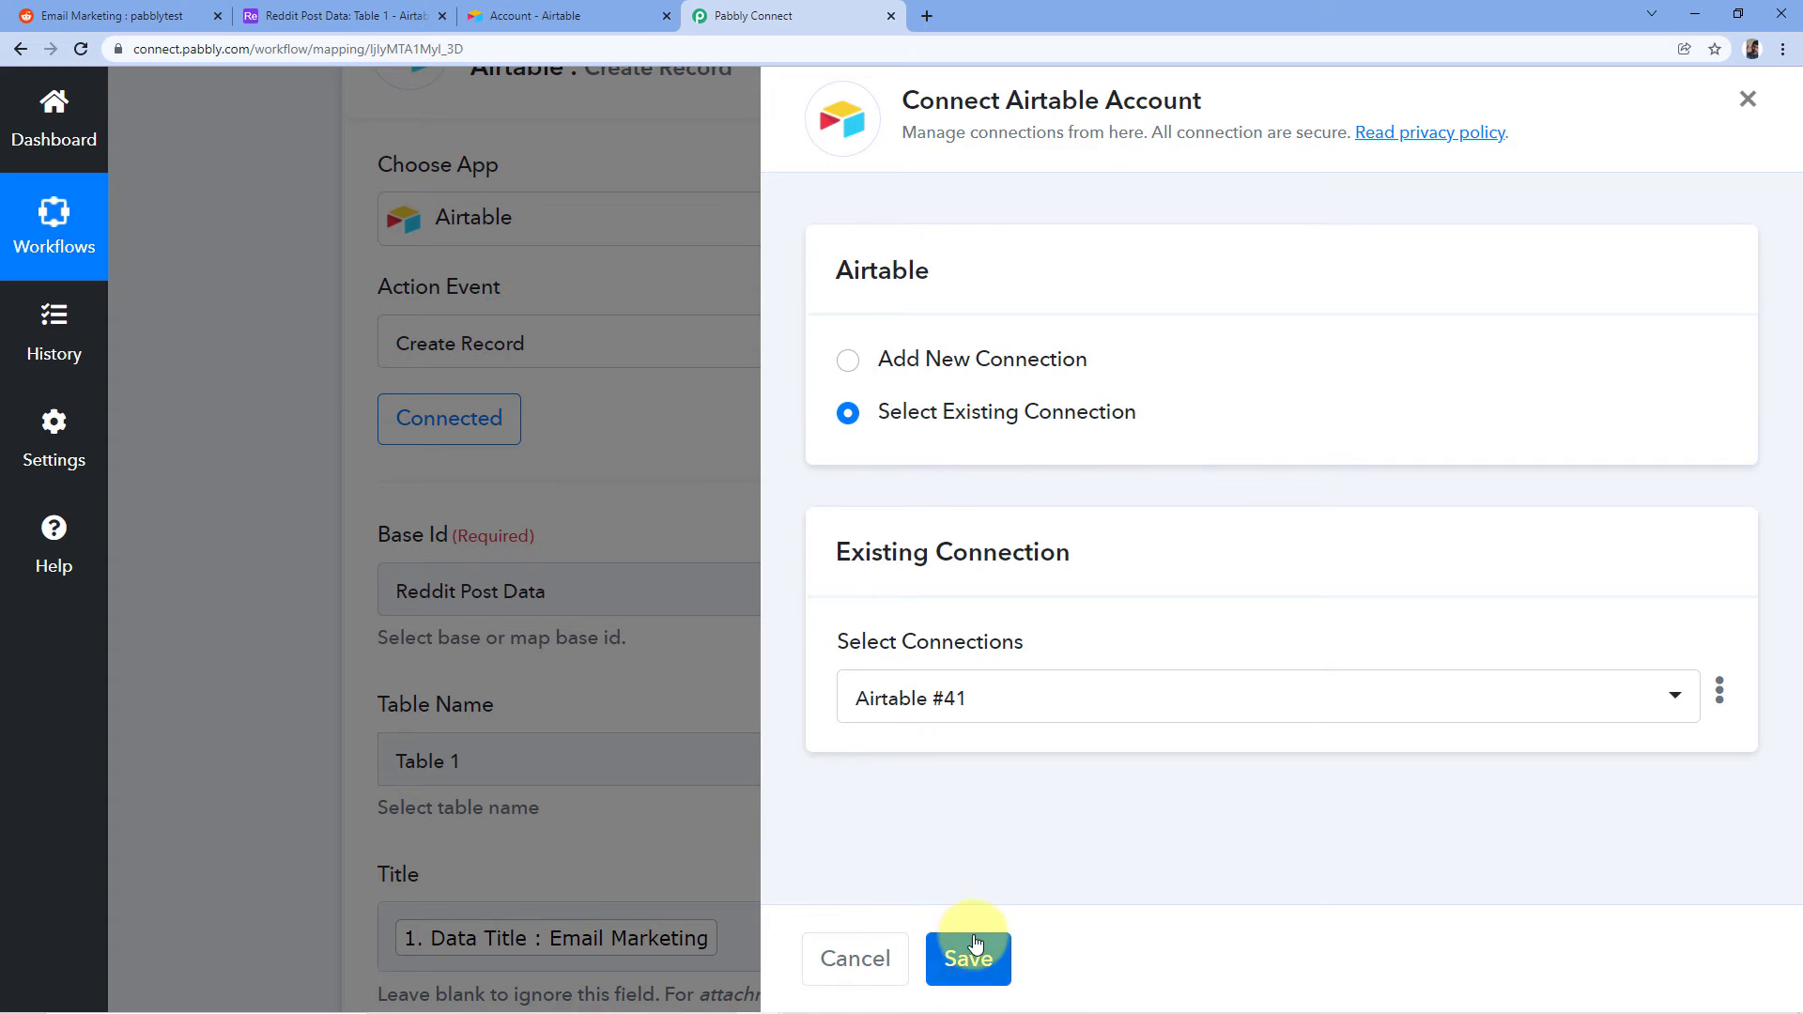
click(972, 956)
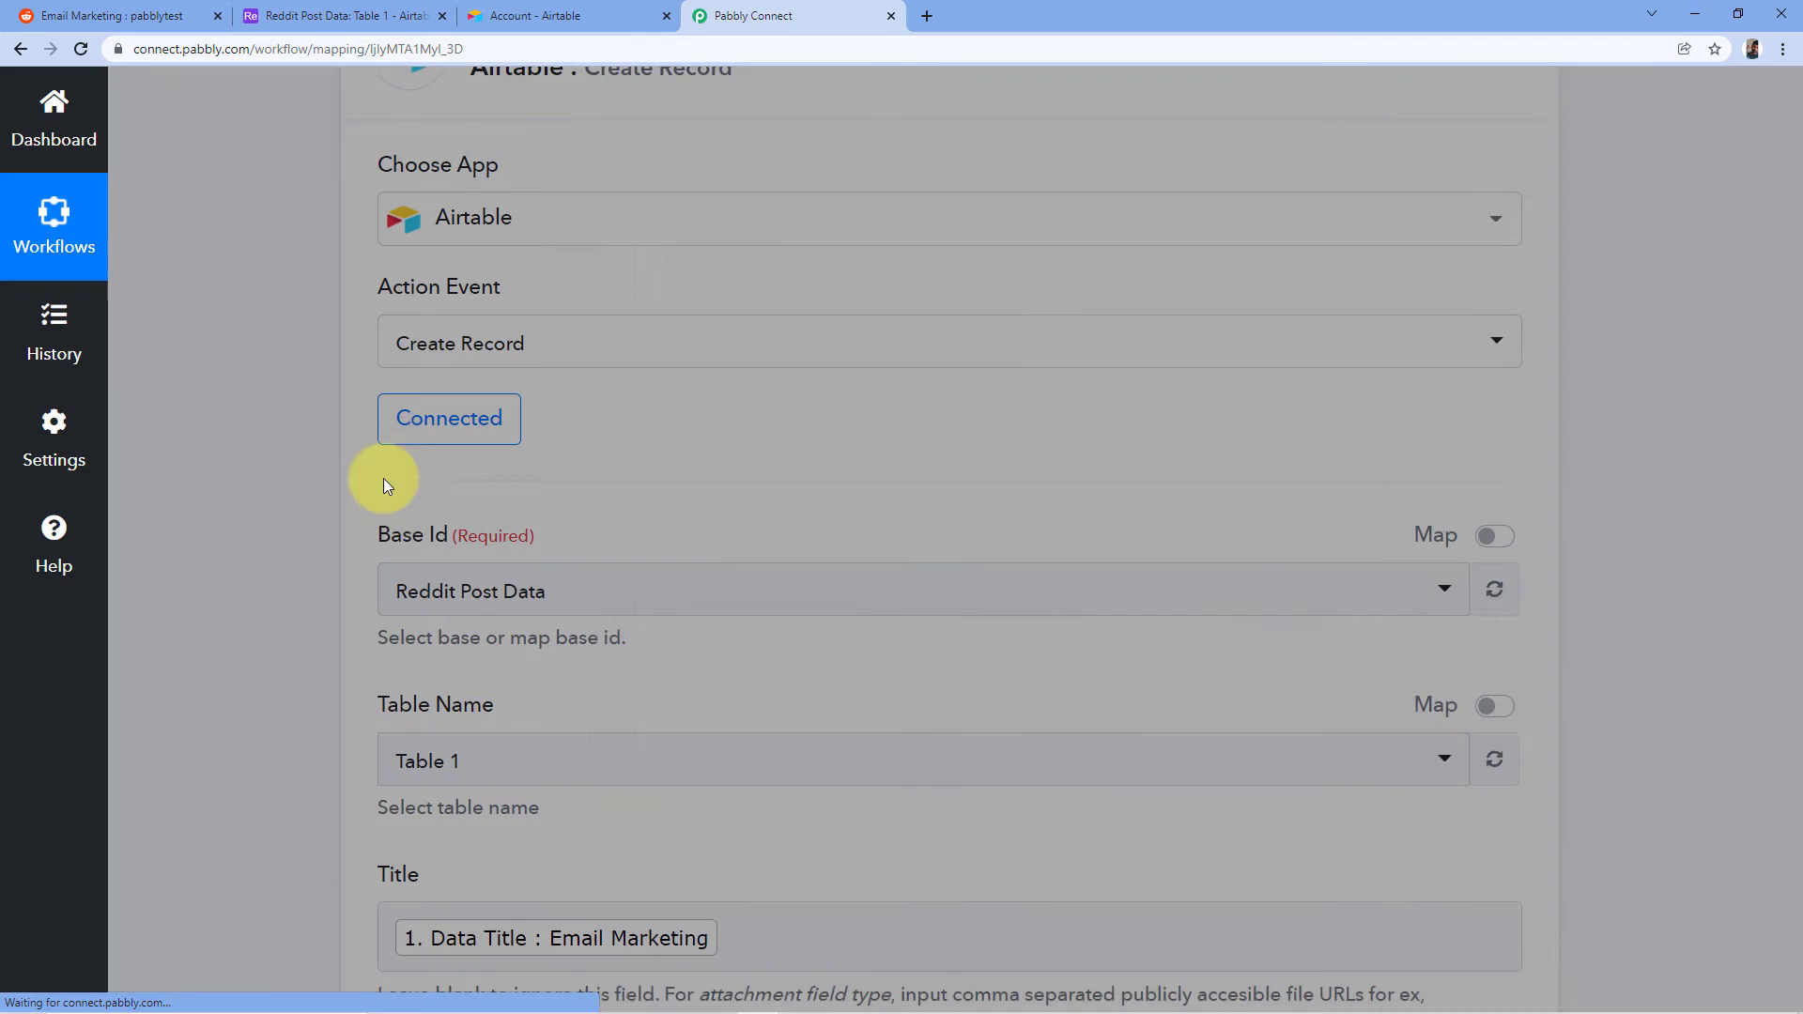
Step: Map the Airtable record's Date field to the Datetime value from the Date/Time Formatter's Current Date step
scroll(390, 505, down, 11)
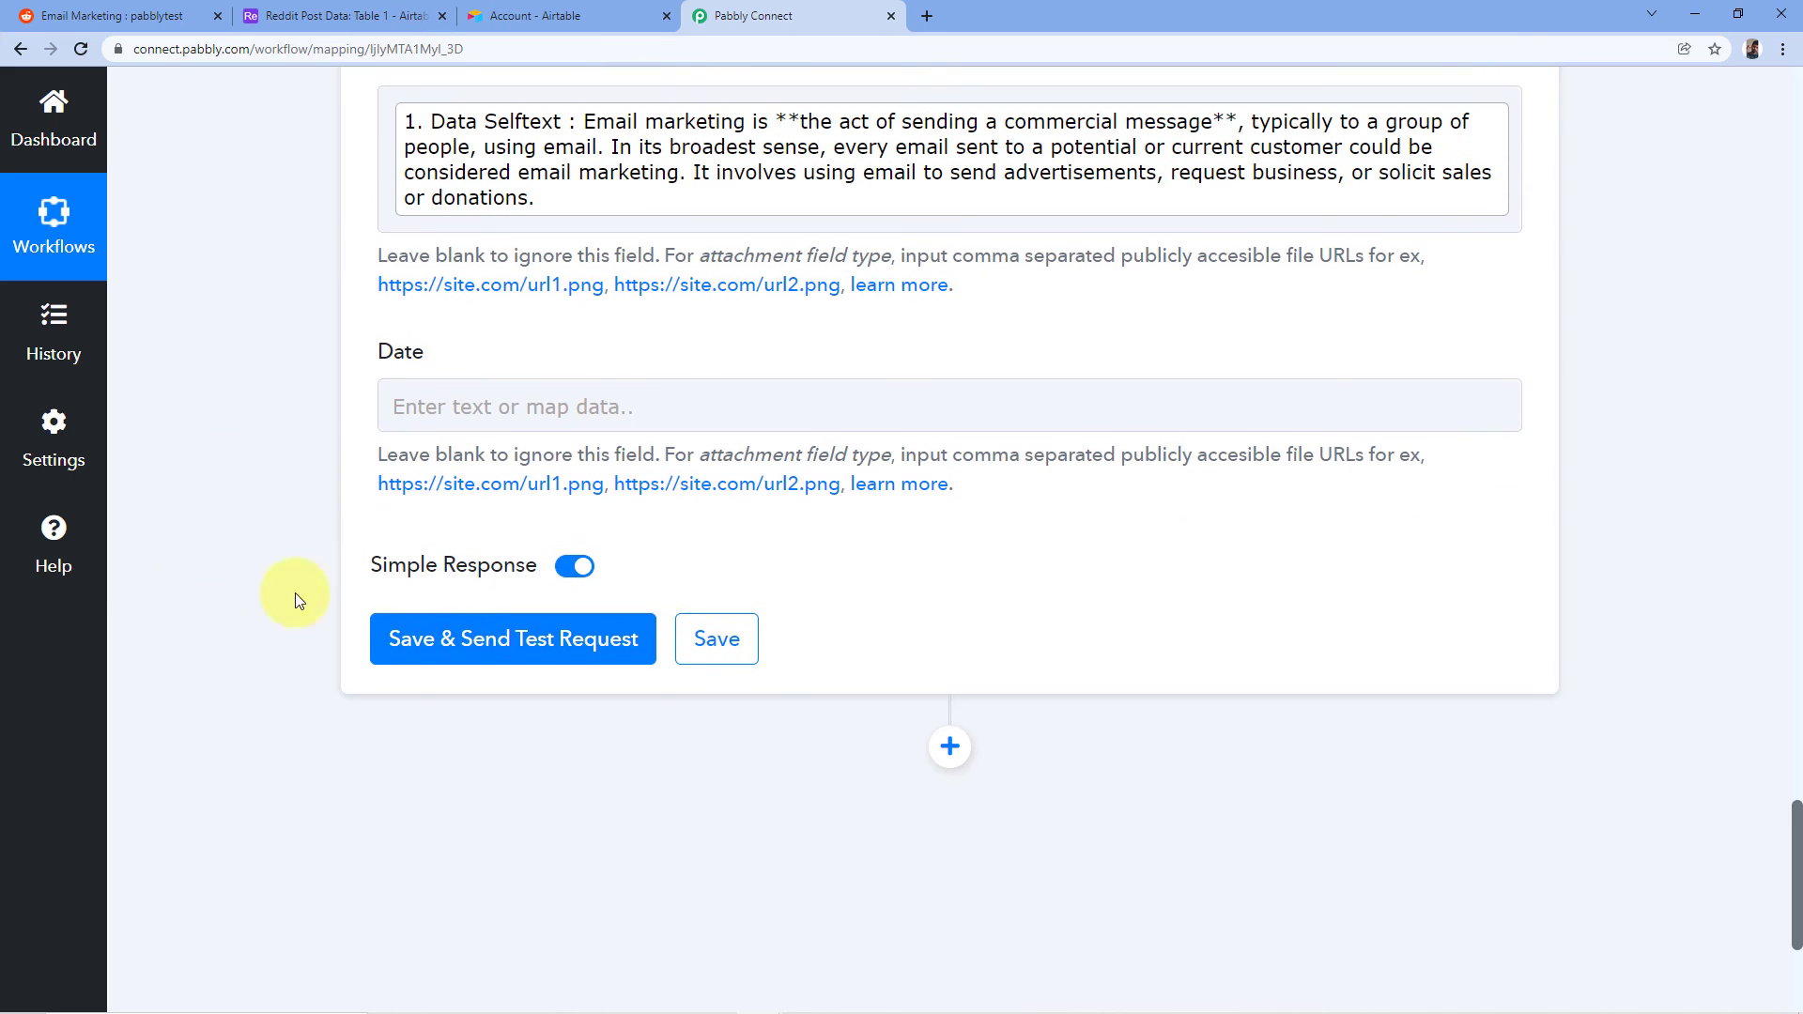
click(439, 403)
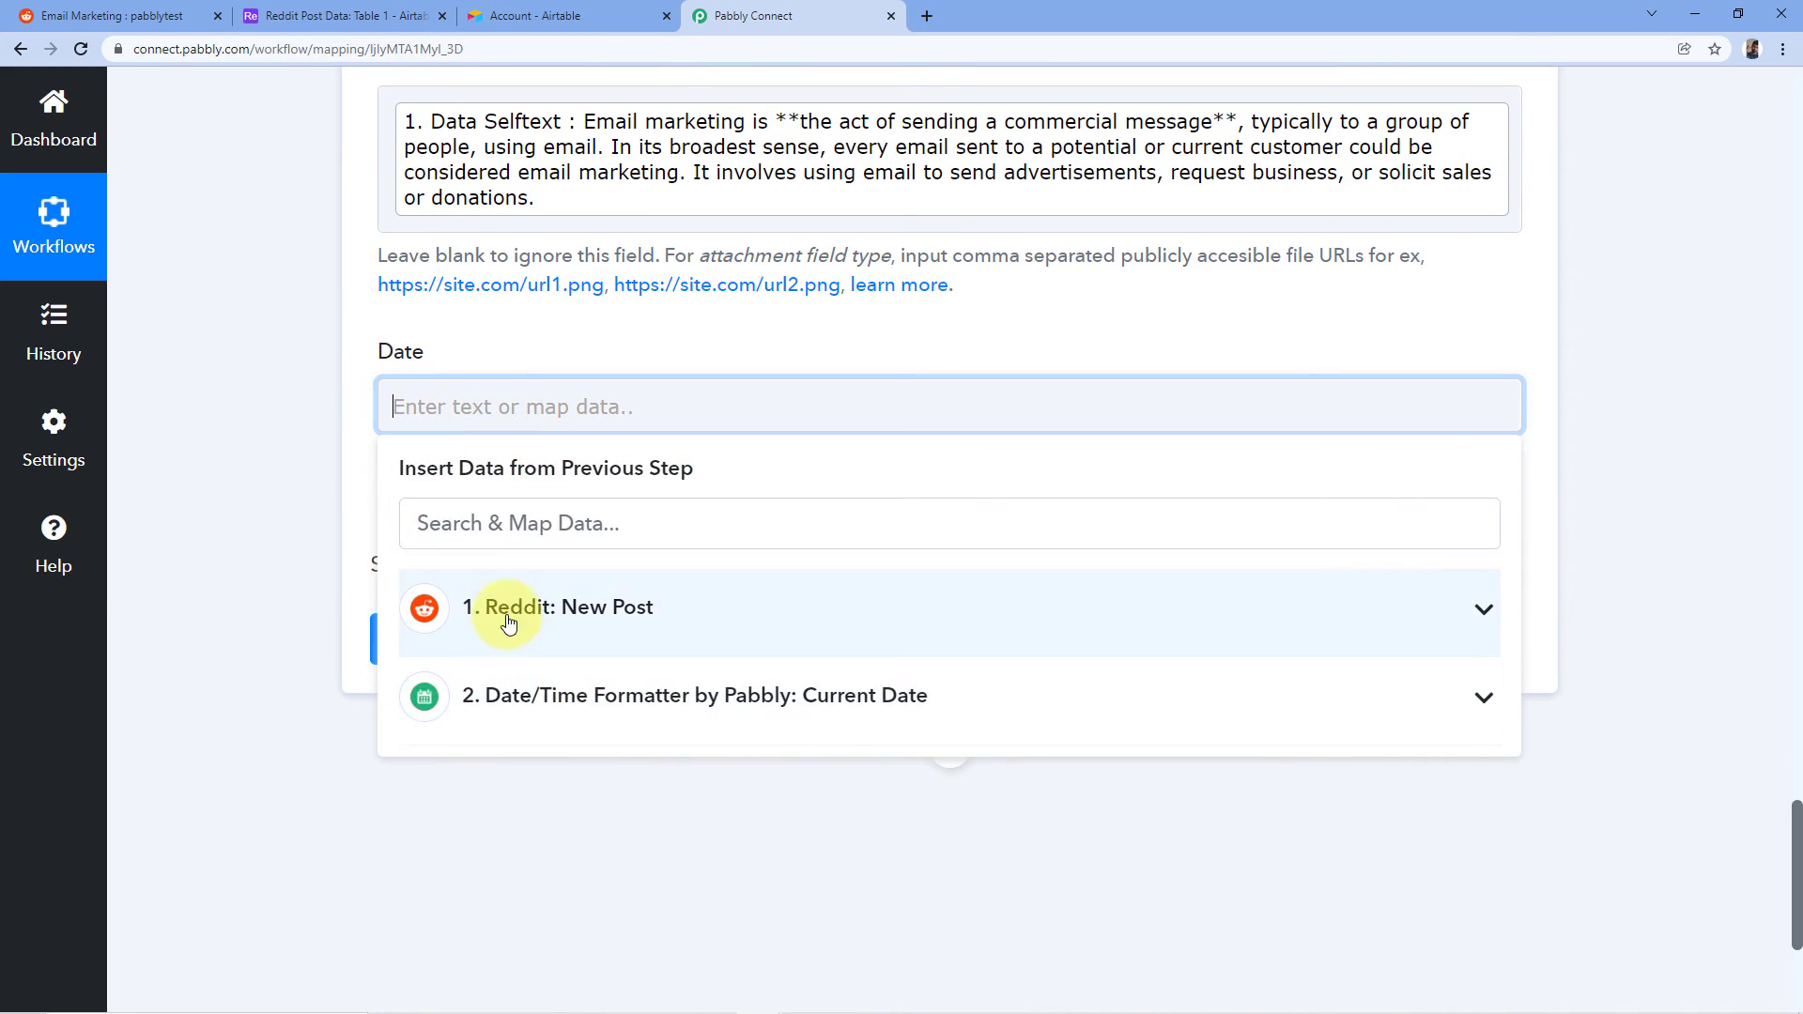
click(683, 703)
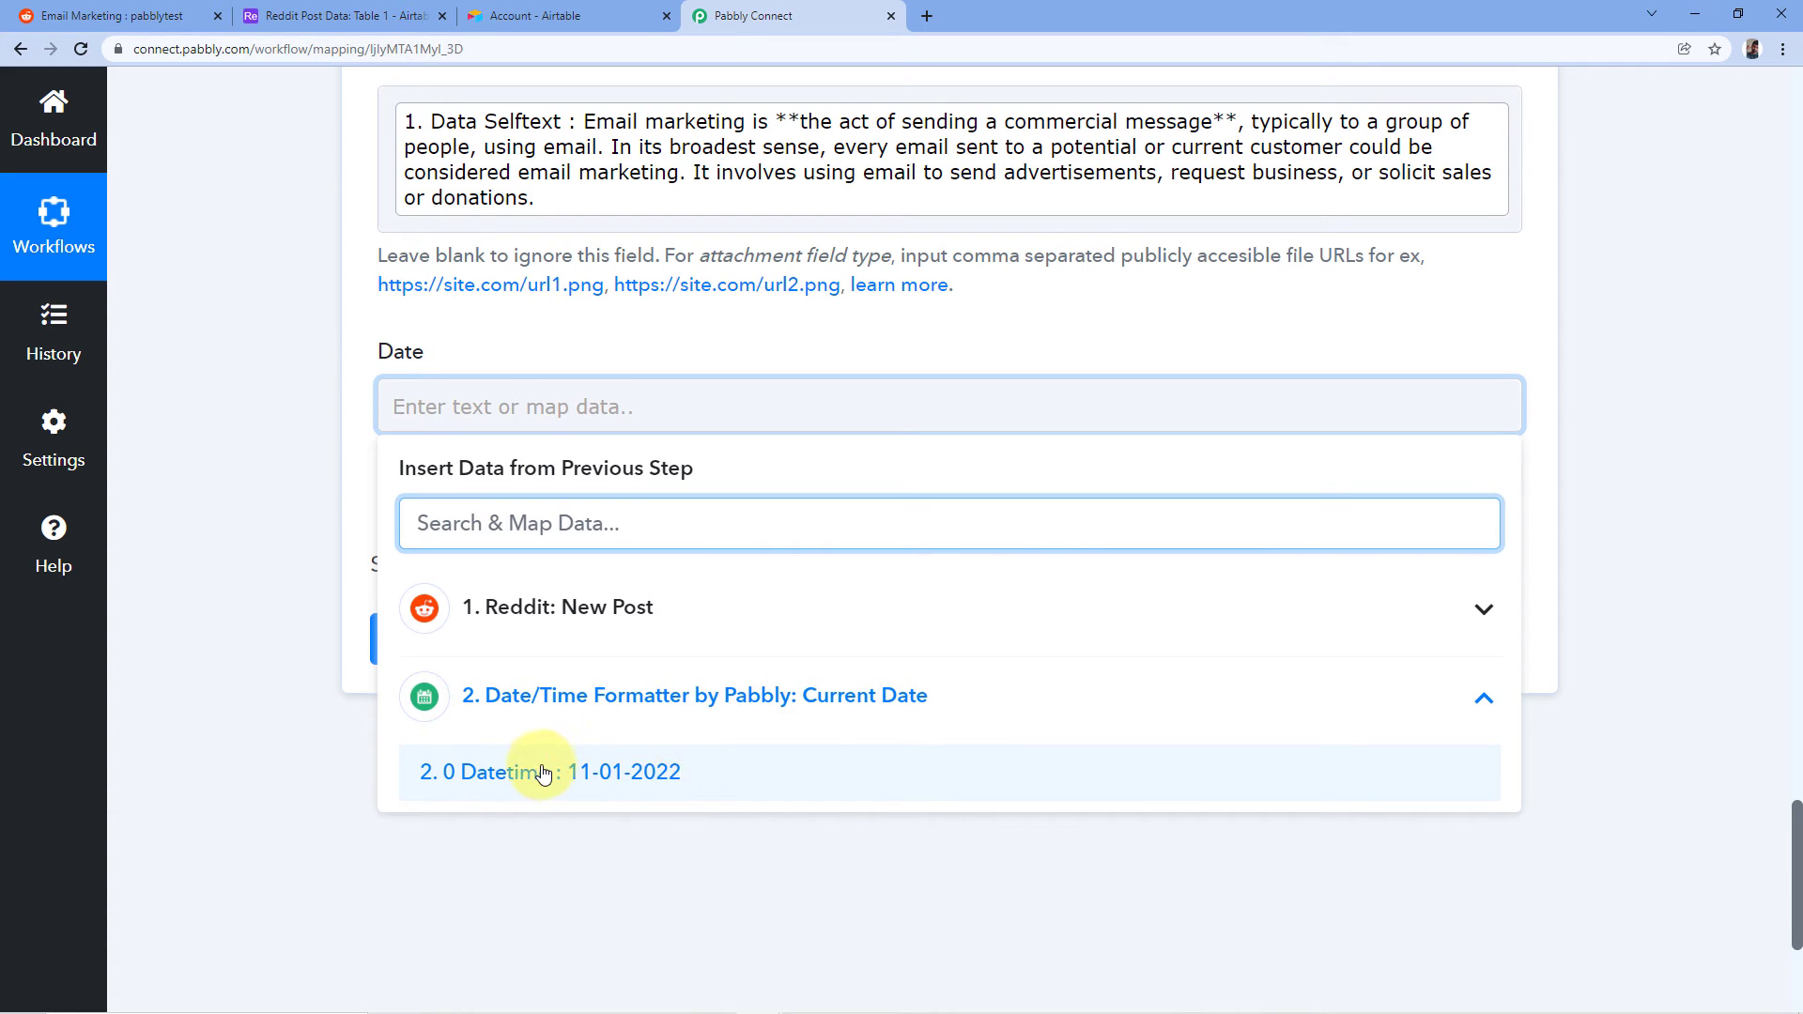
click(543, 772)
click(473, 344)
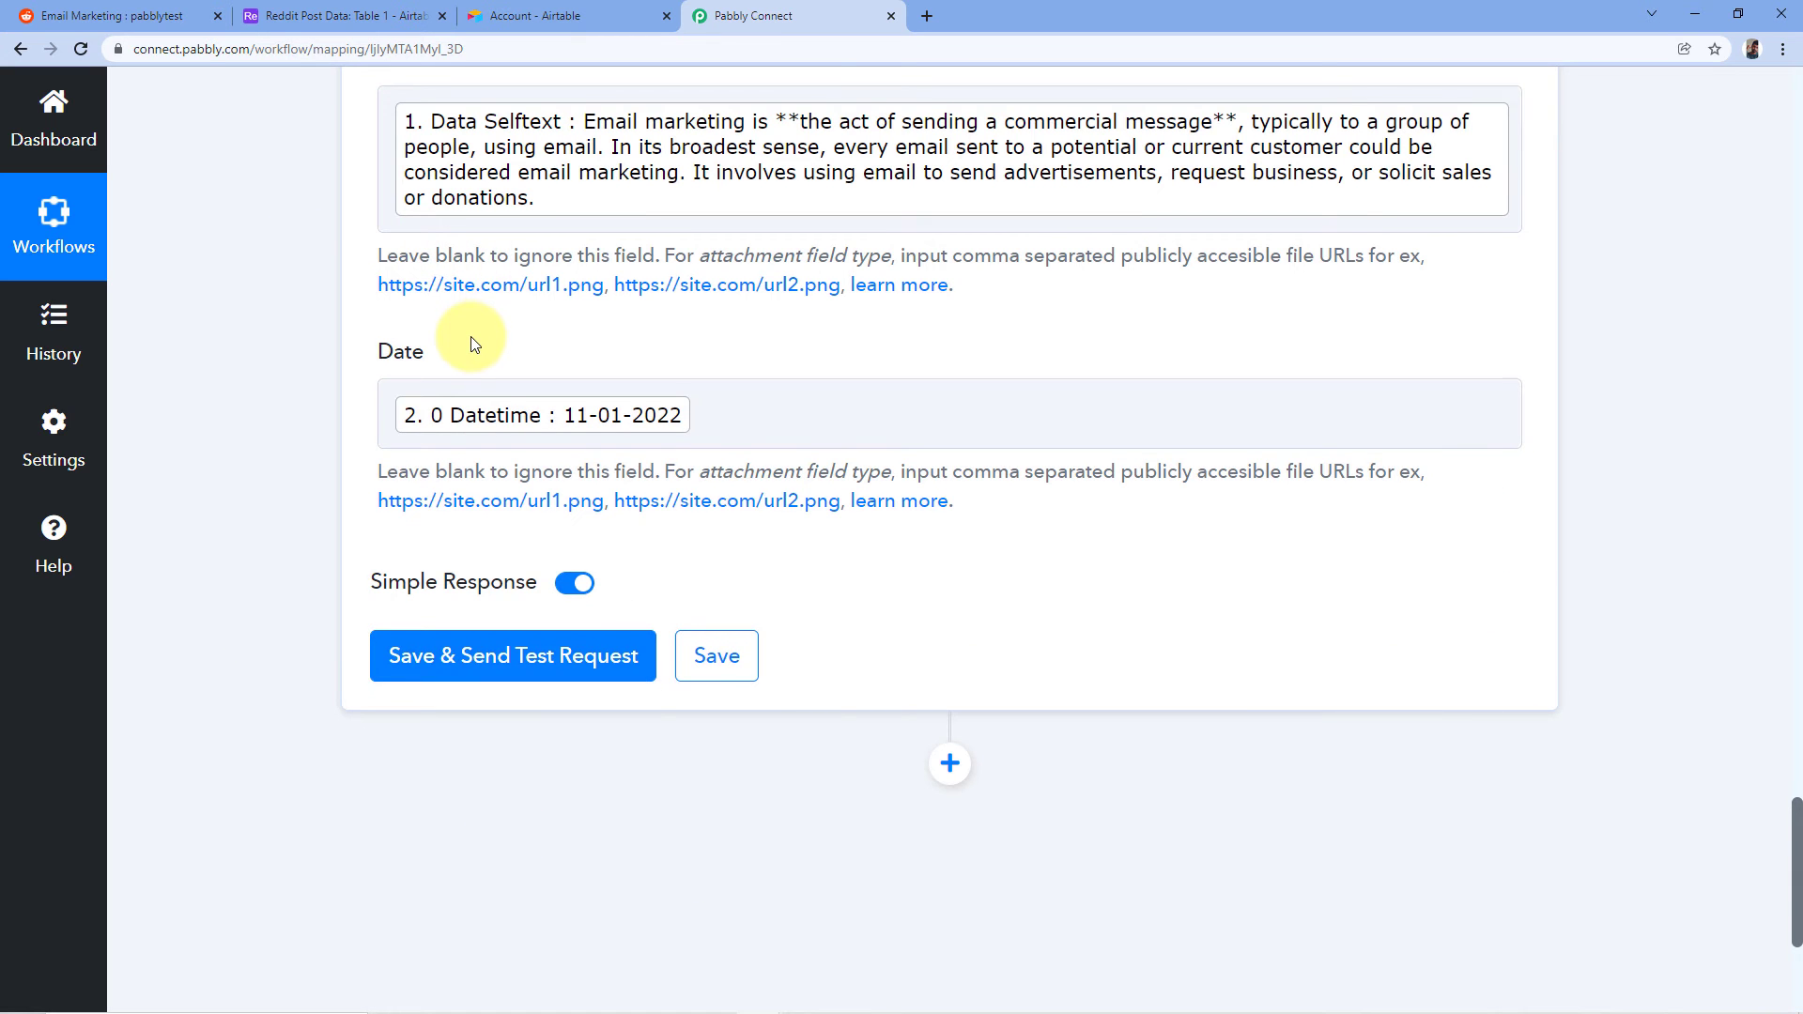
Step: Check the Title, Content and Date mappings against Airtable's Reddit Post Data table, then save the Airtable action and send a test request
scroll(320, 395, up, 5)
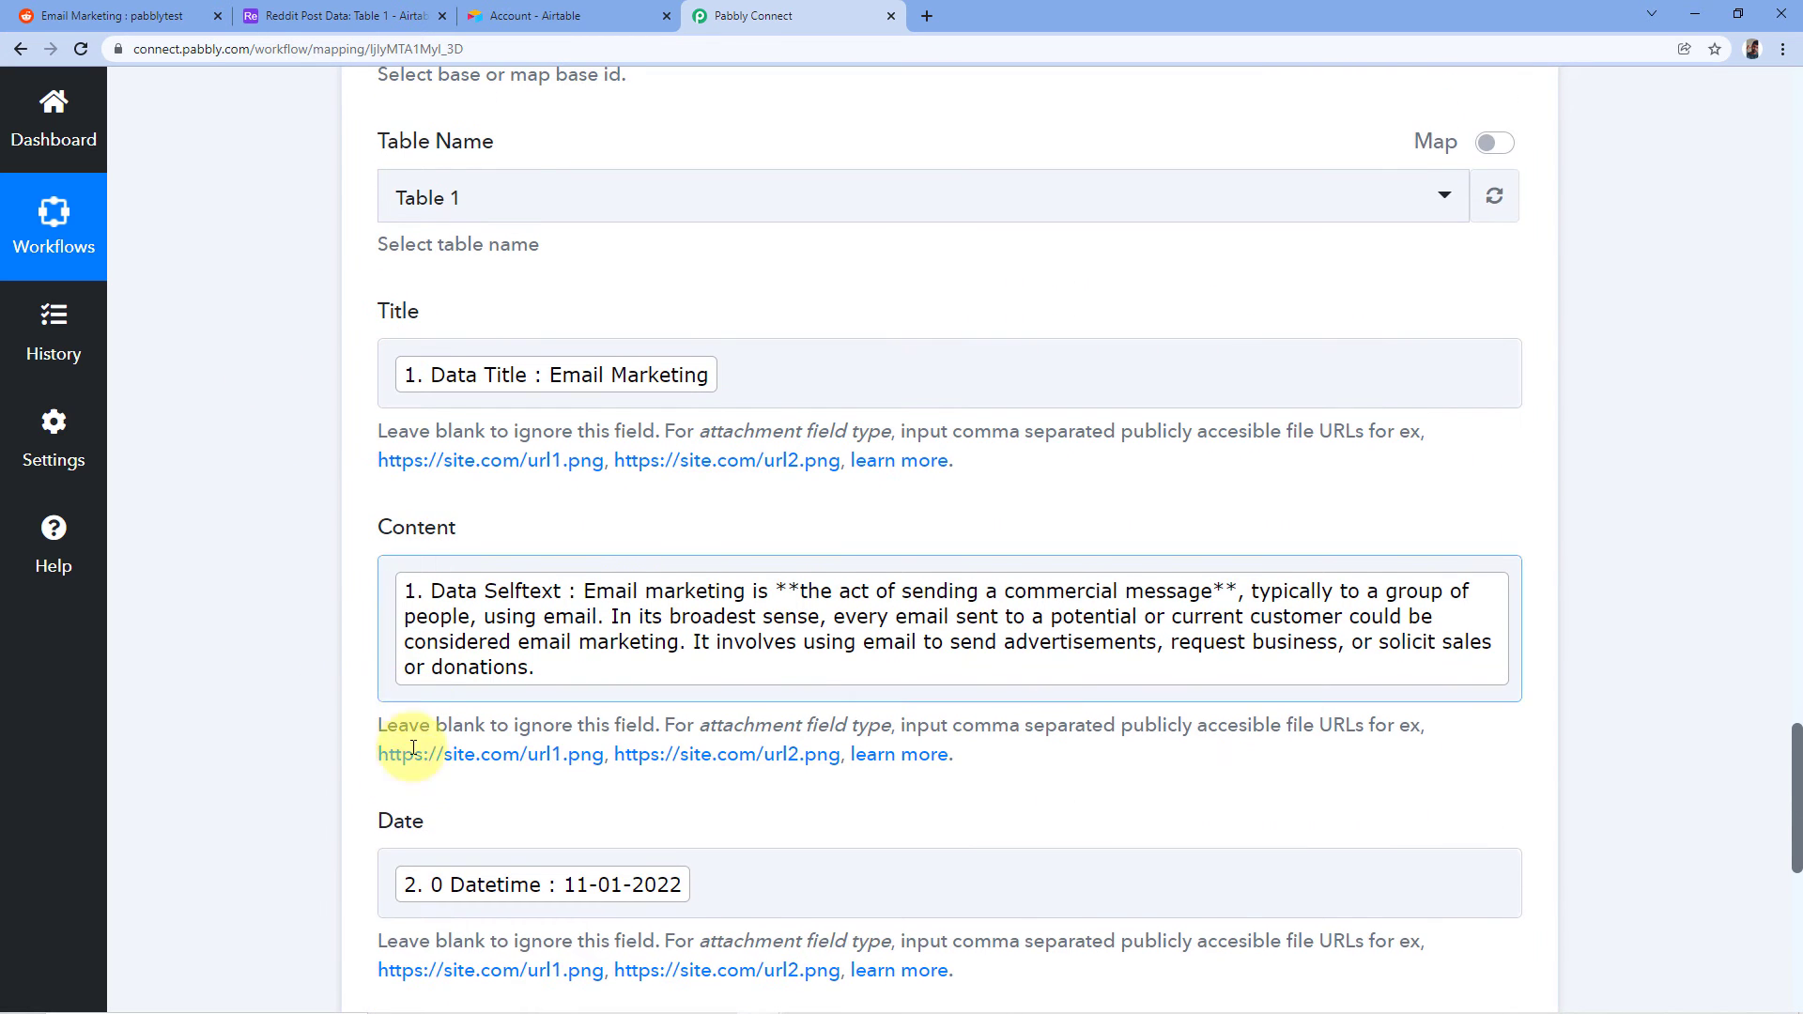
click(345, 13)
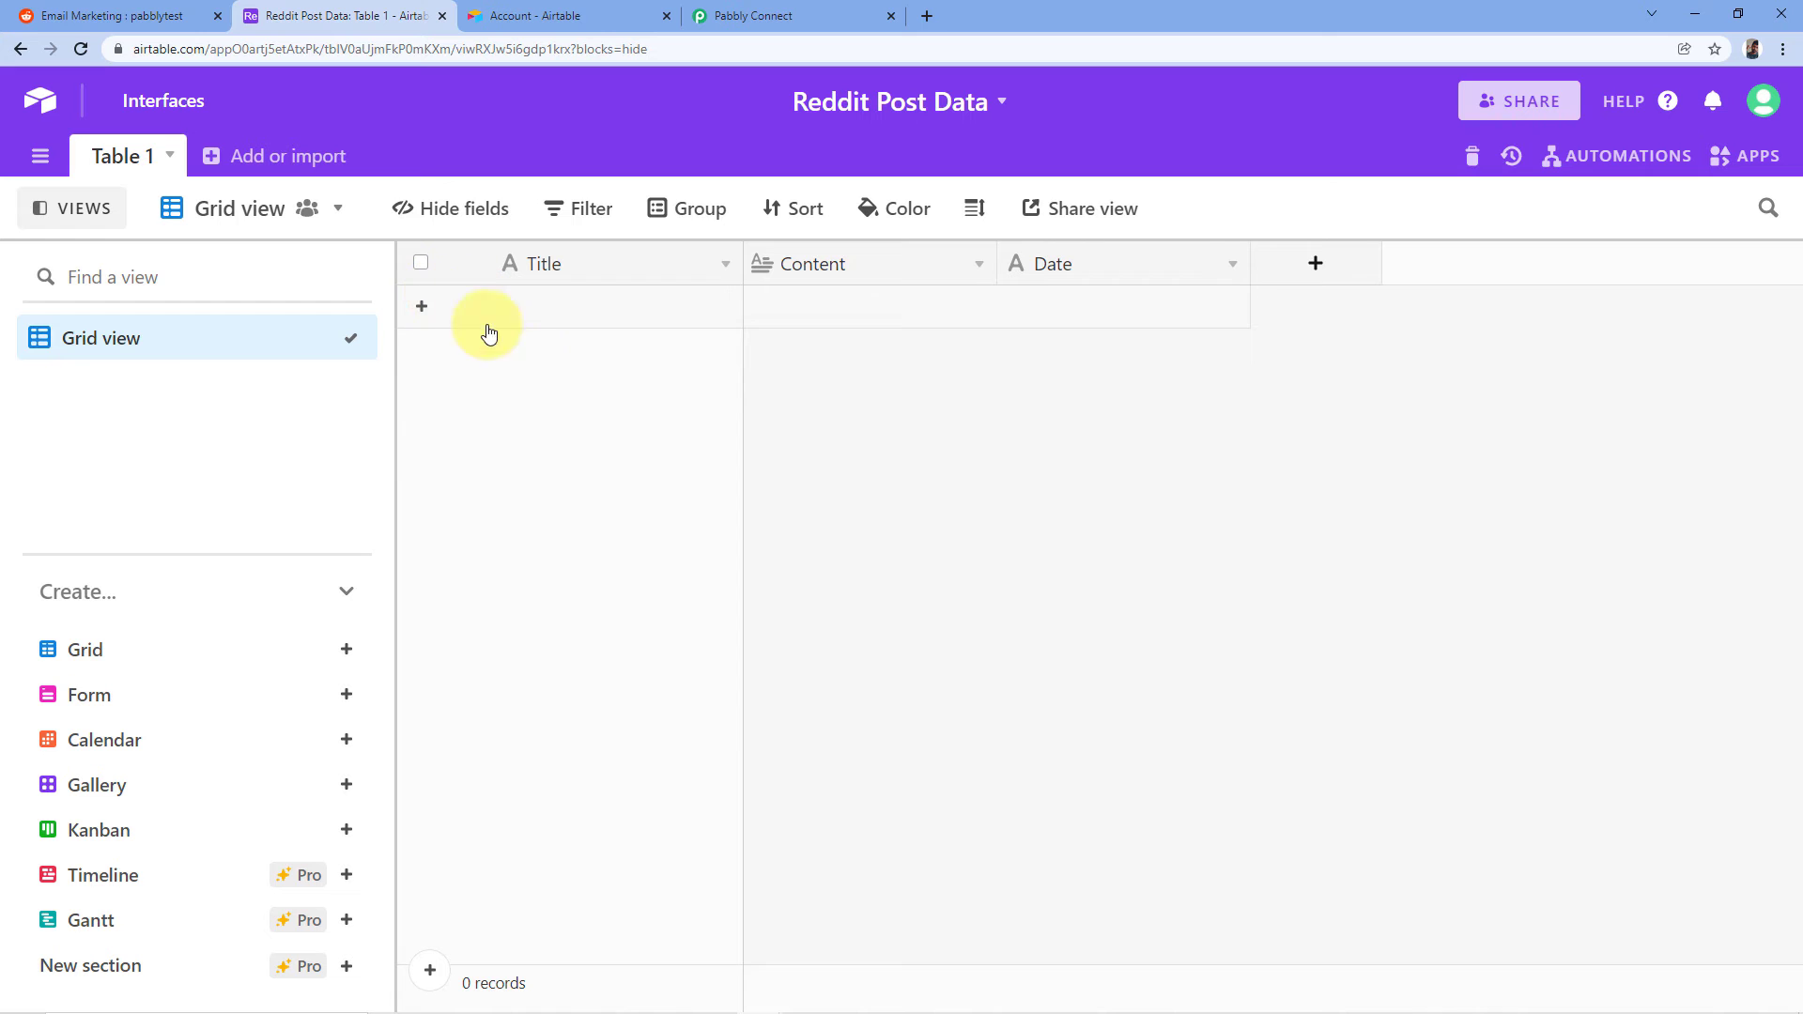
click(789, 16)
scroll(421, 334, down, 5)
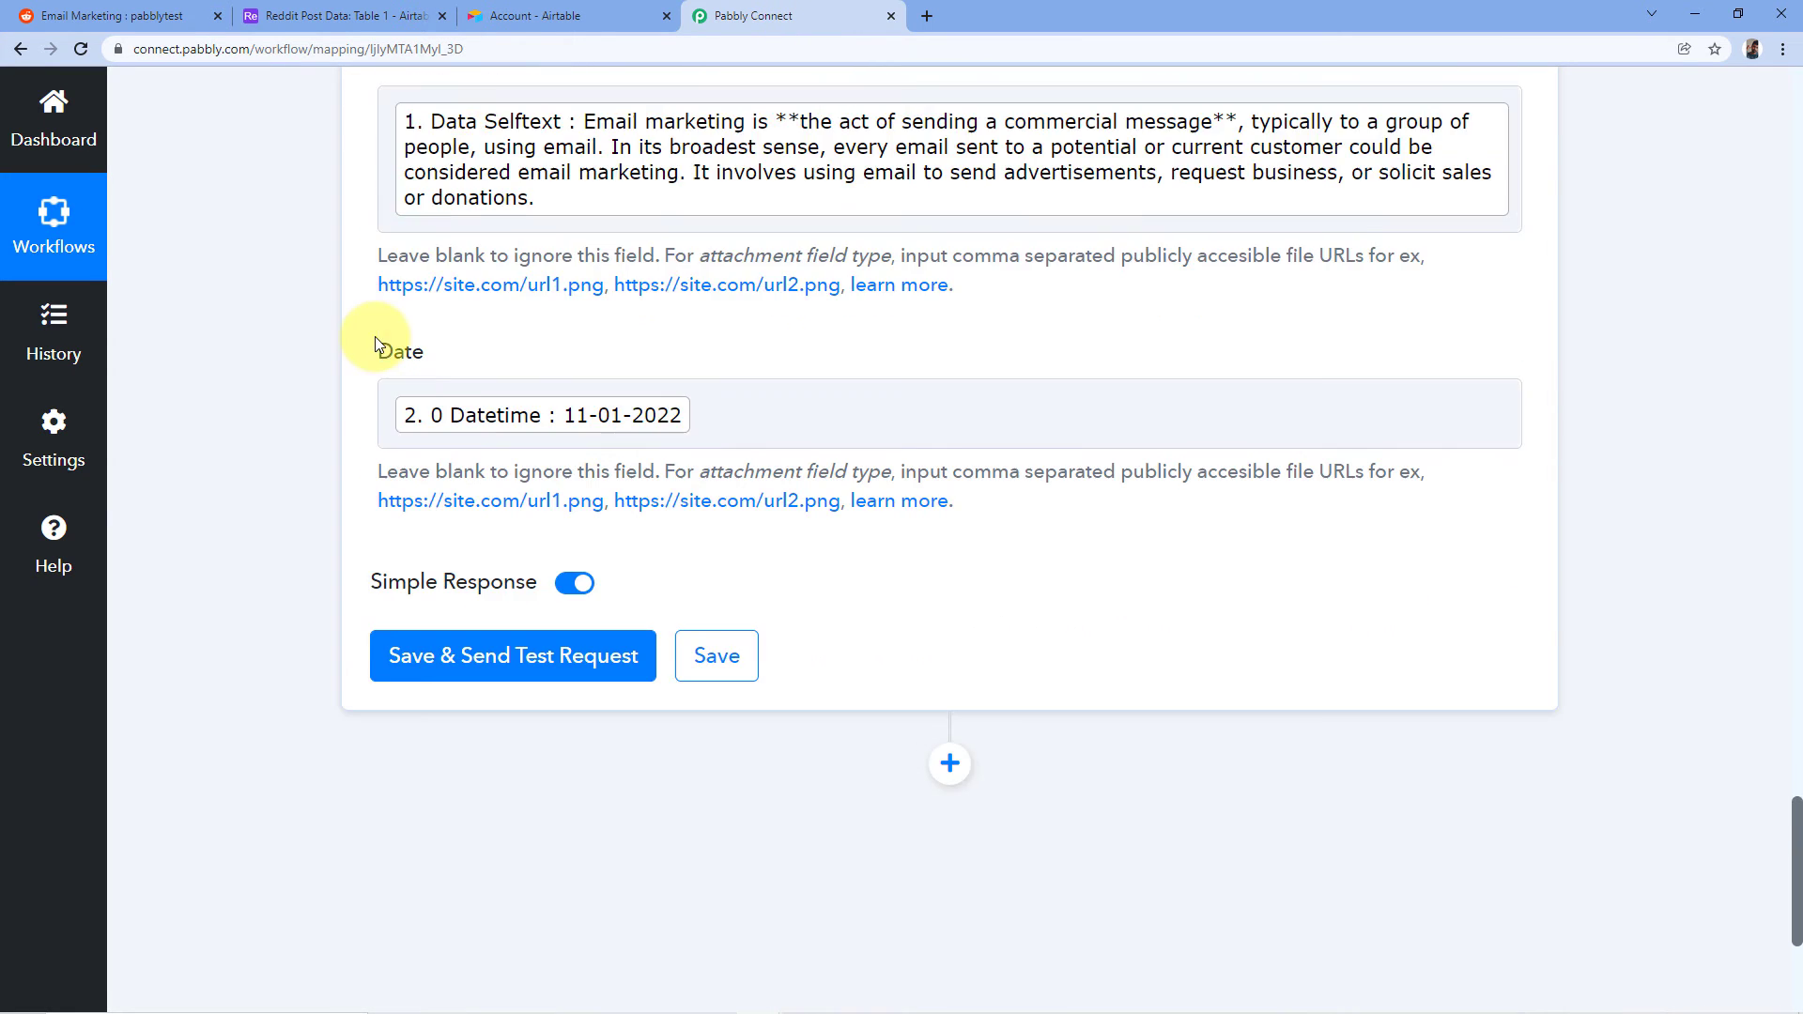
scroll(355, 344, down, 1)
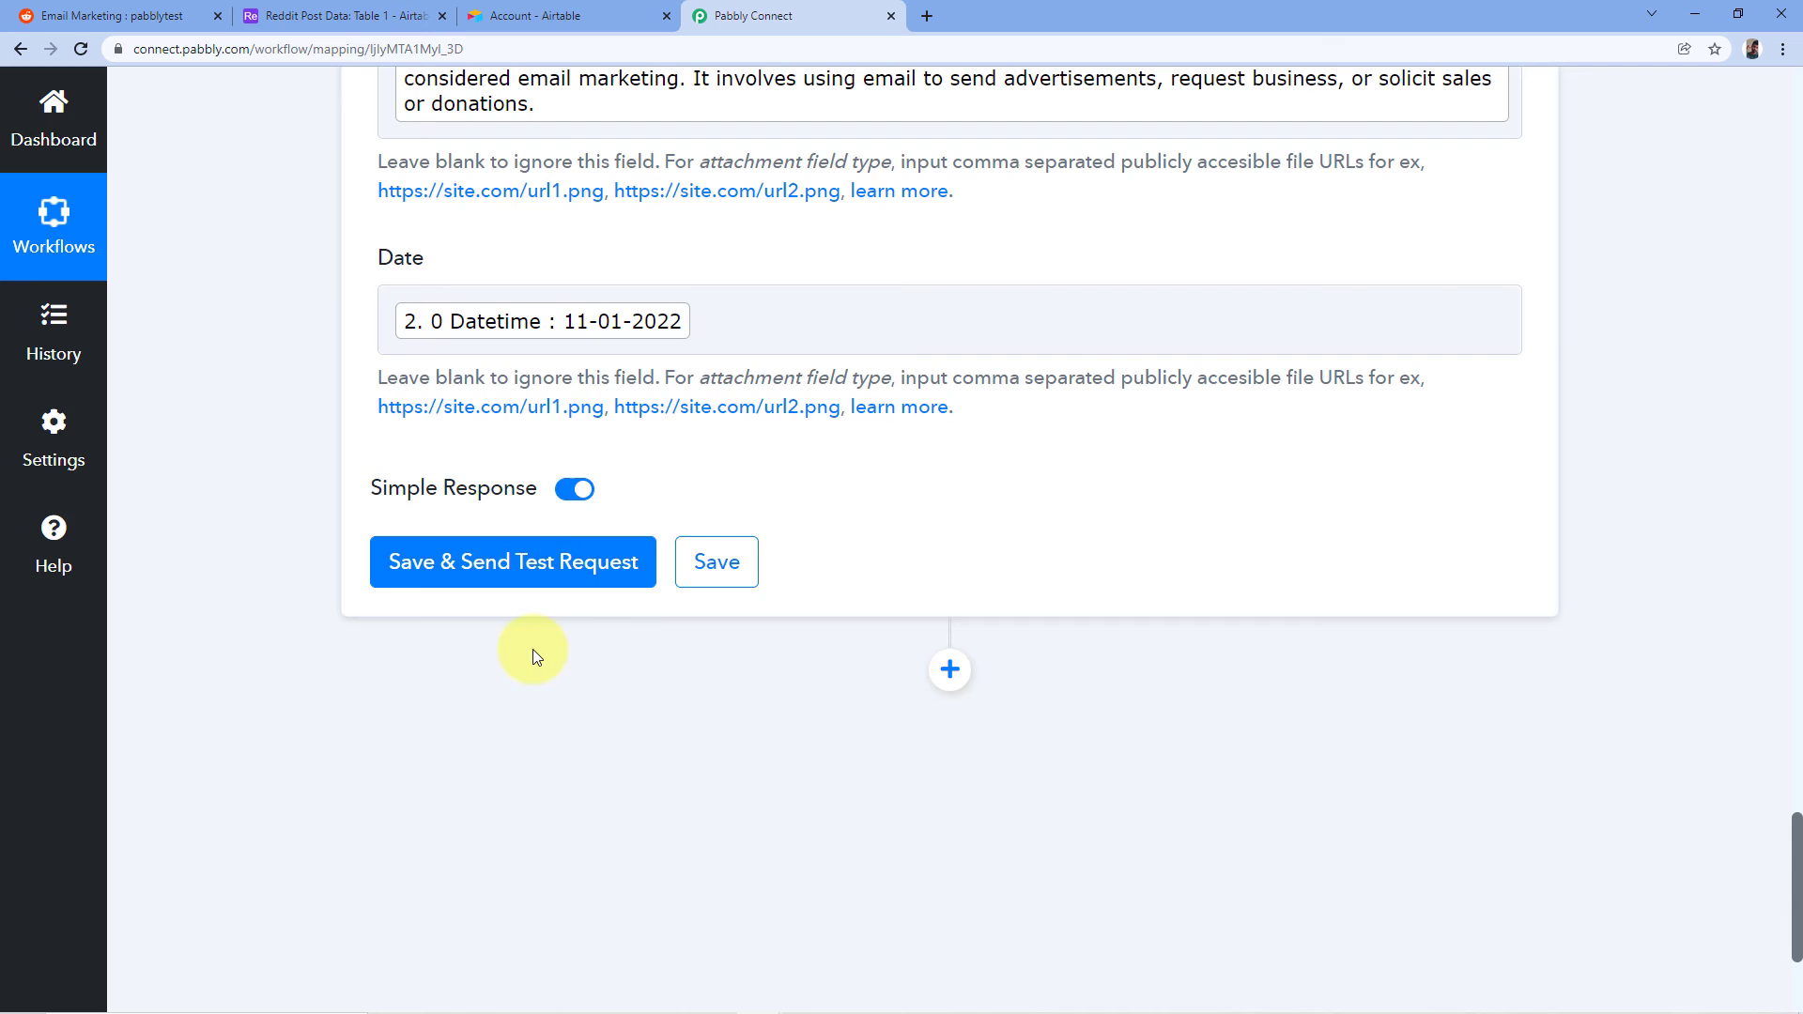
click(523, 562)
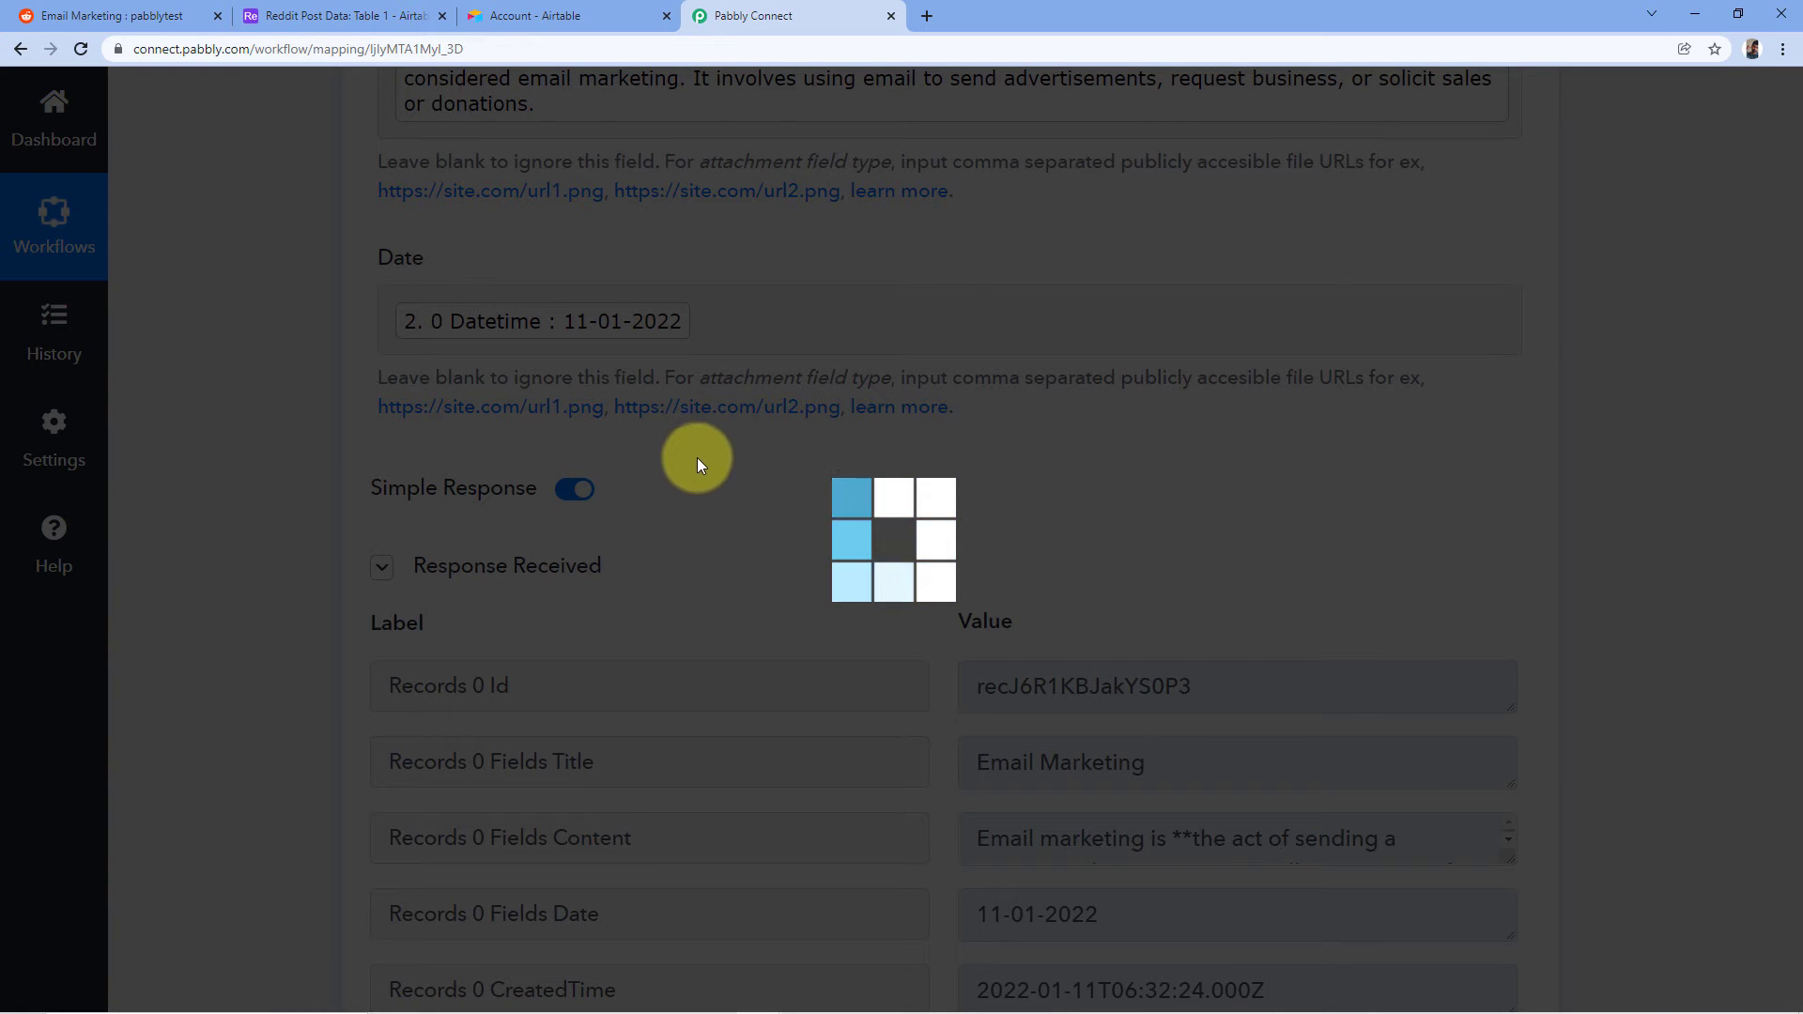
Step: Examine the Airtable action's response and field mappings, comparing them with the Email Marketing post on Reddit
scroll(826, 523, down, 4)
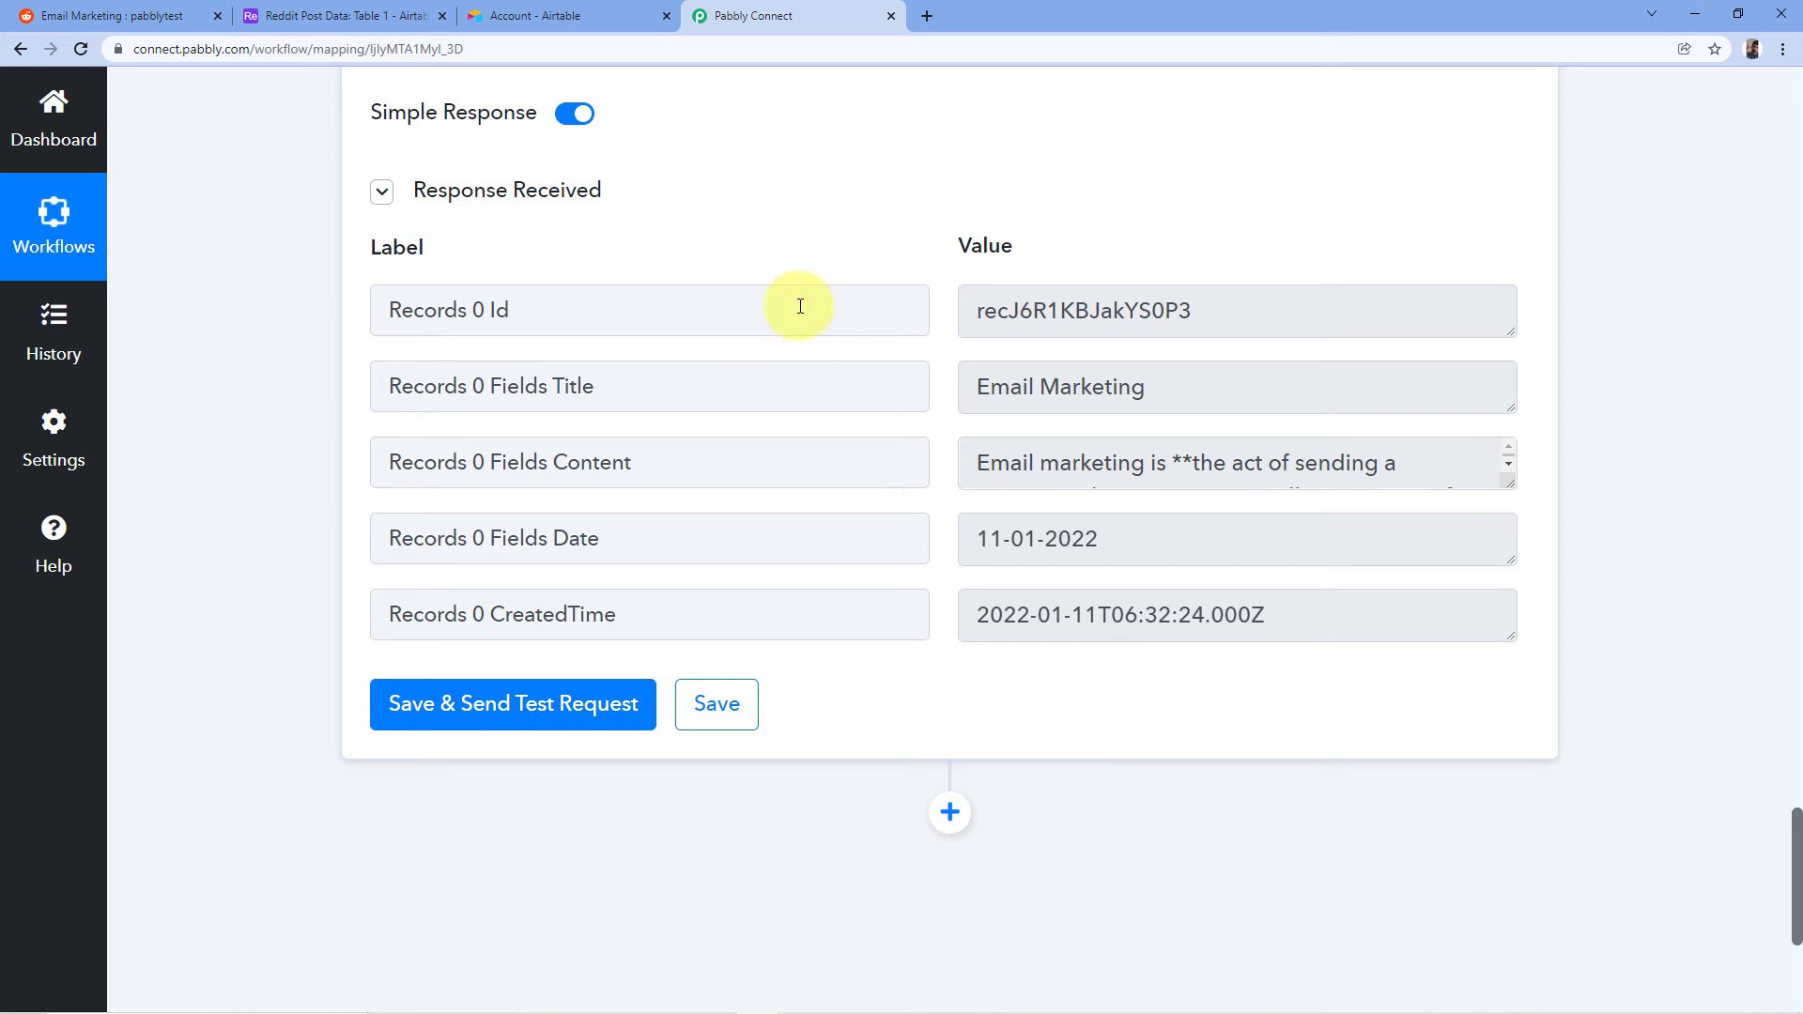
scroll(870, 338, up, 5)
scroll(731, 416, up, 3)
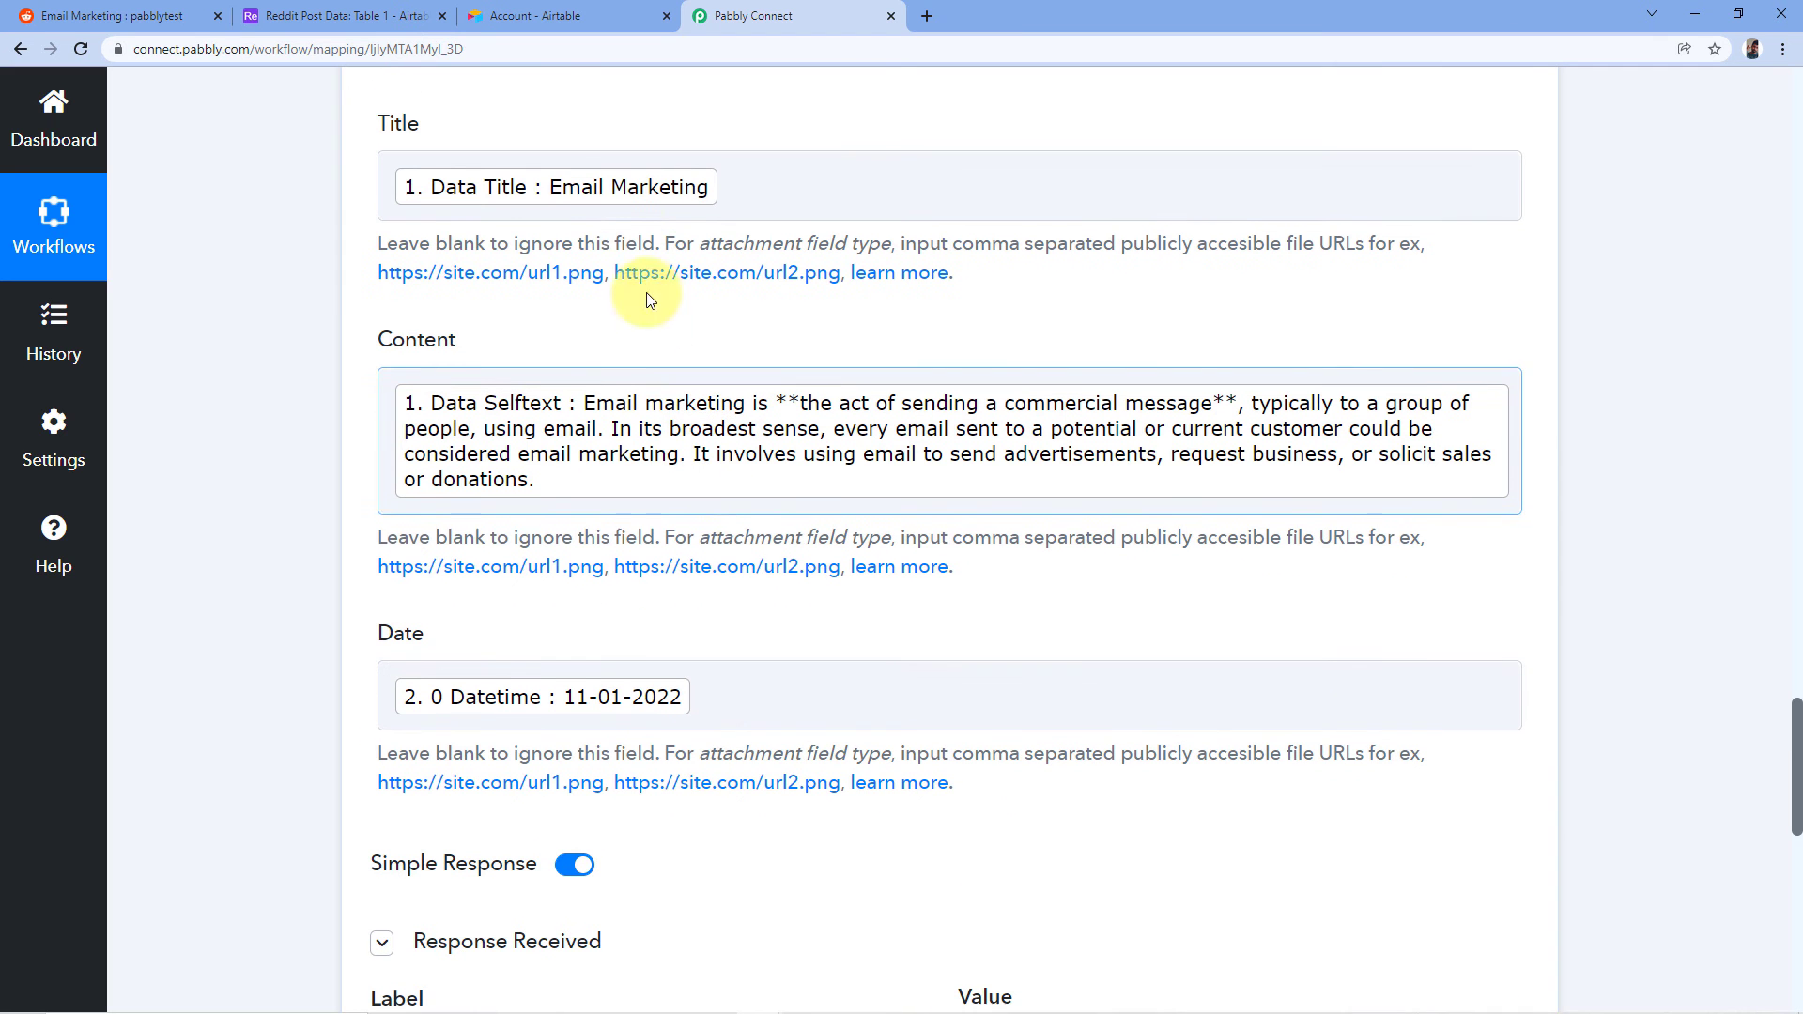
click(114, 21)
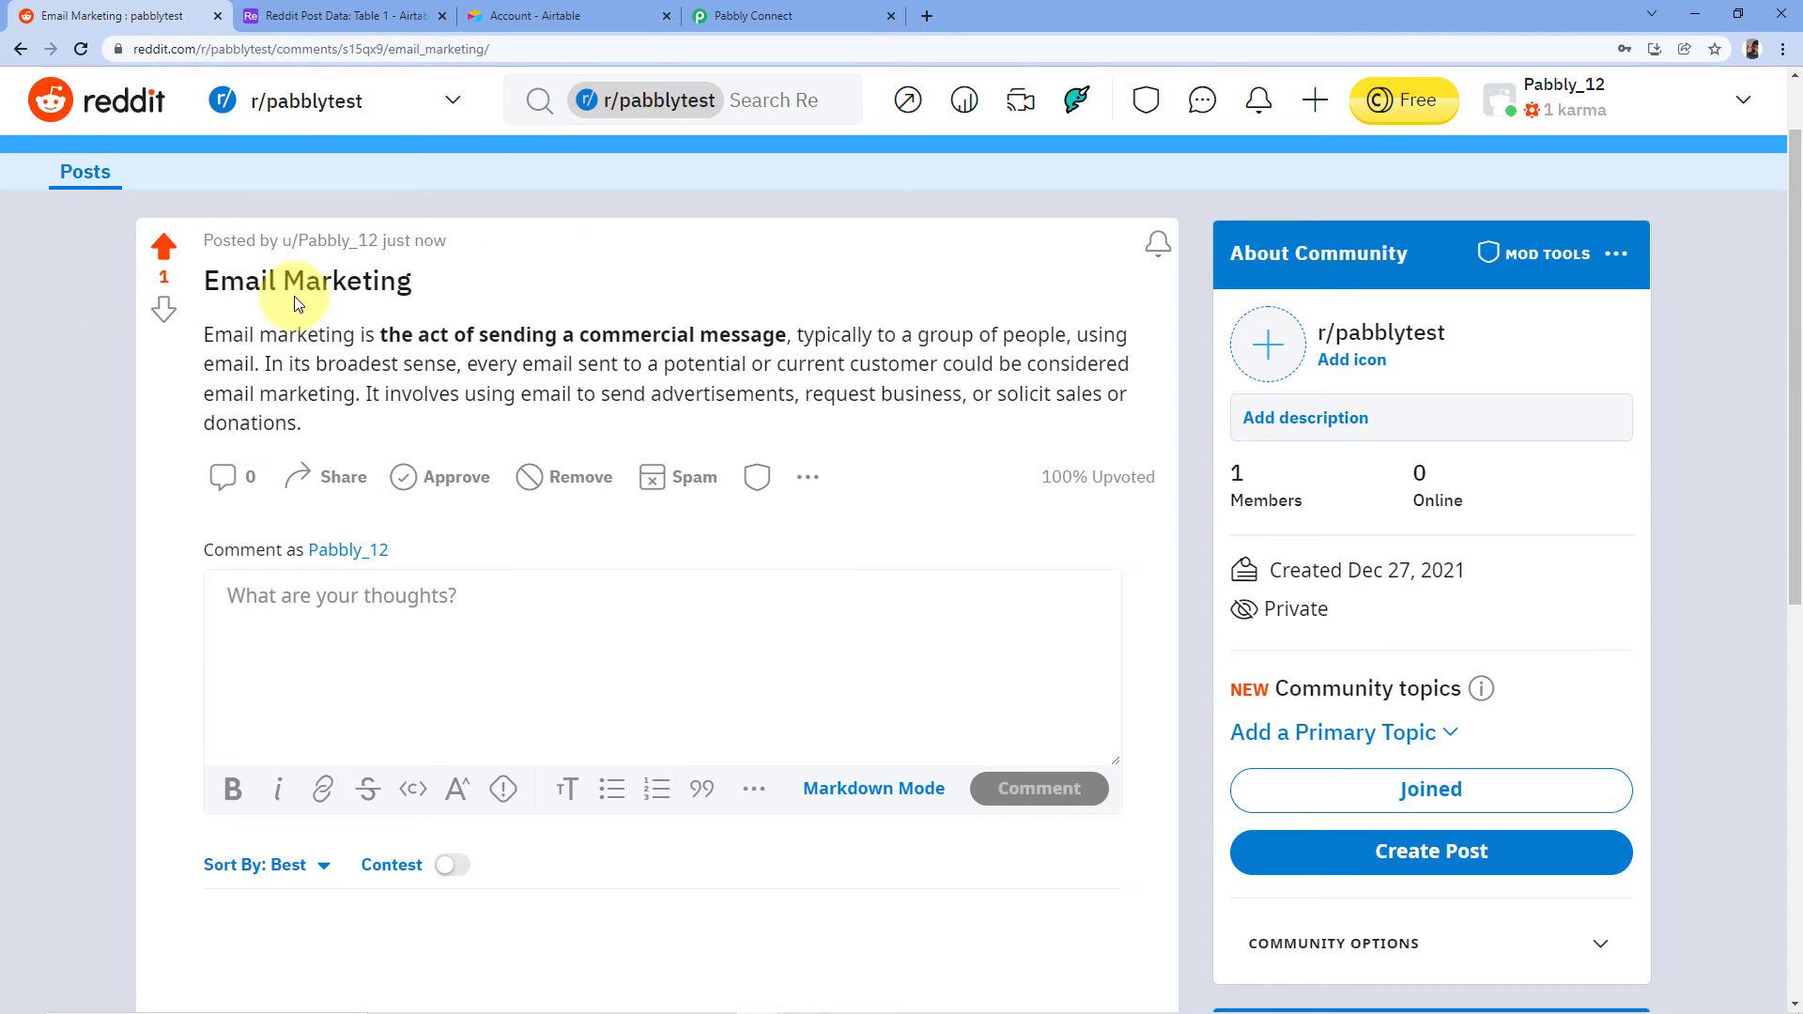
click(756, 15)
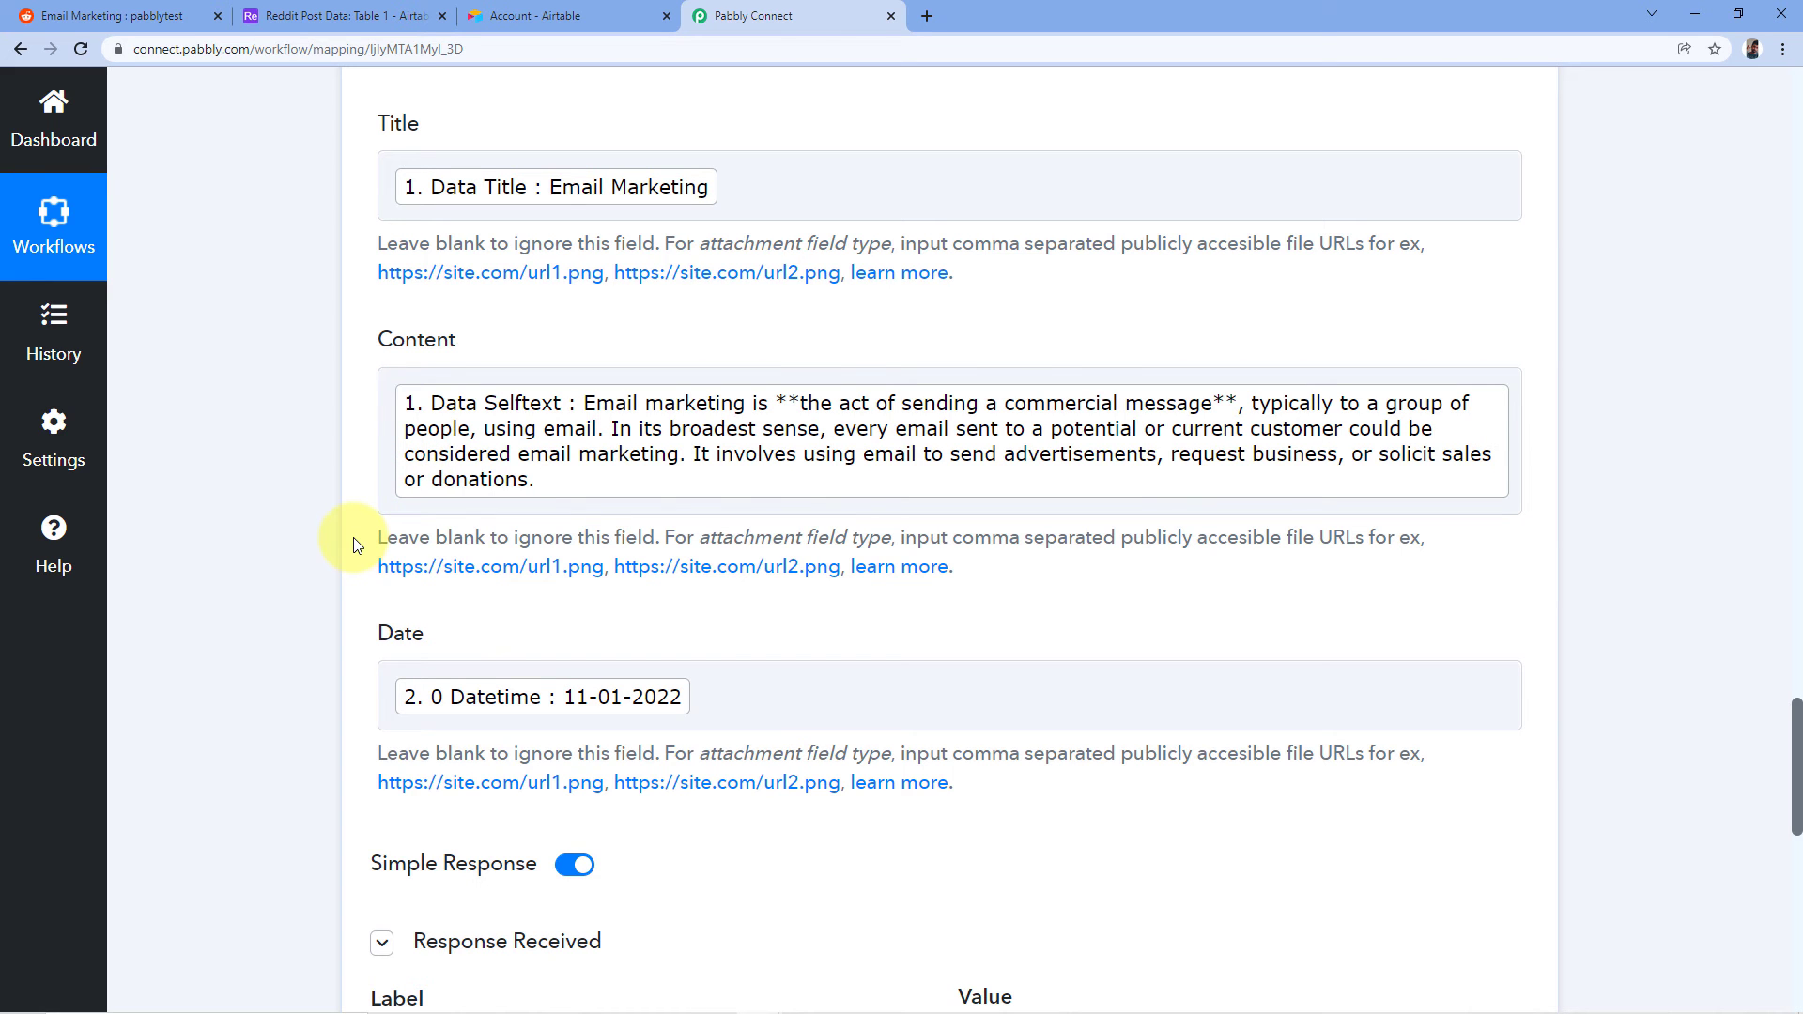
scroll(353, 545, down, 5)
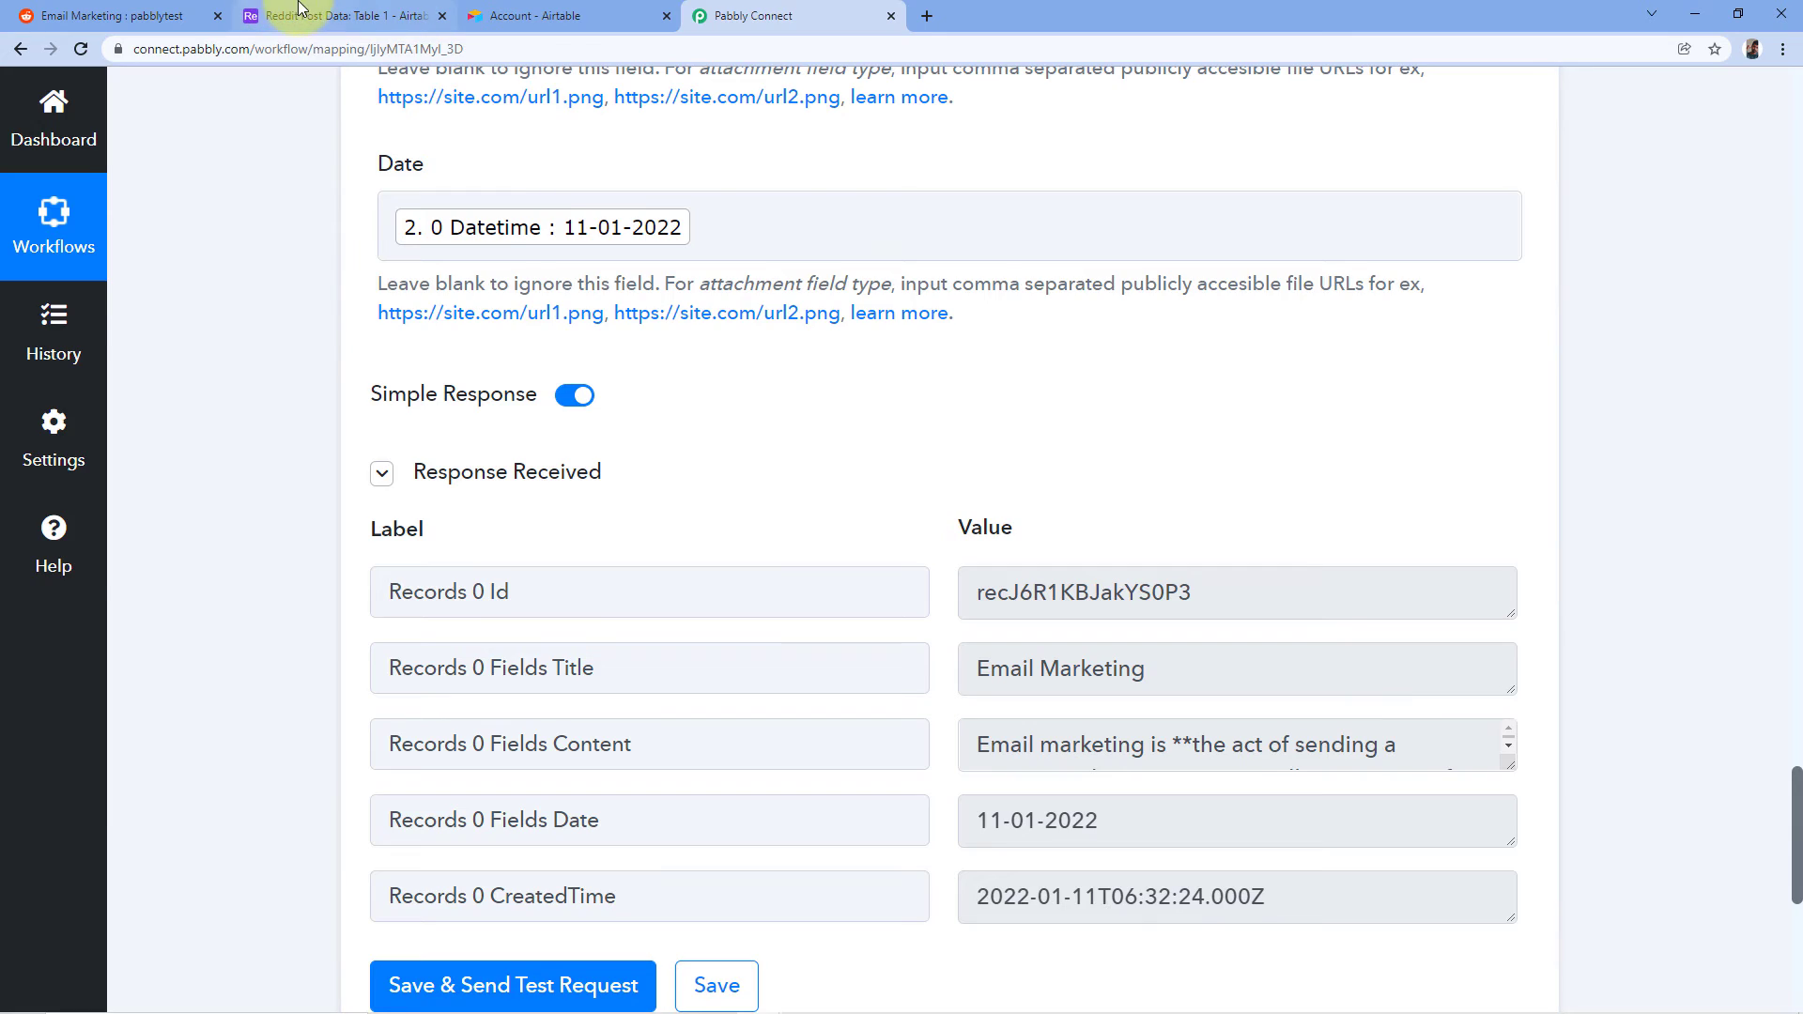
Step: Widen the Content column in Airtable's Reddit Post Data table and compare the new record with the Reddit post
click(333, 16)
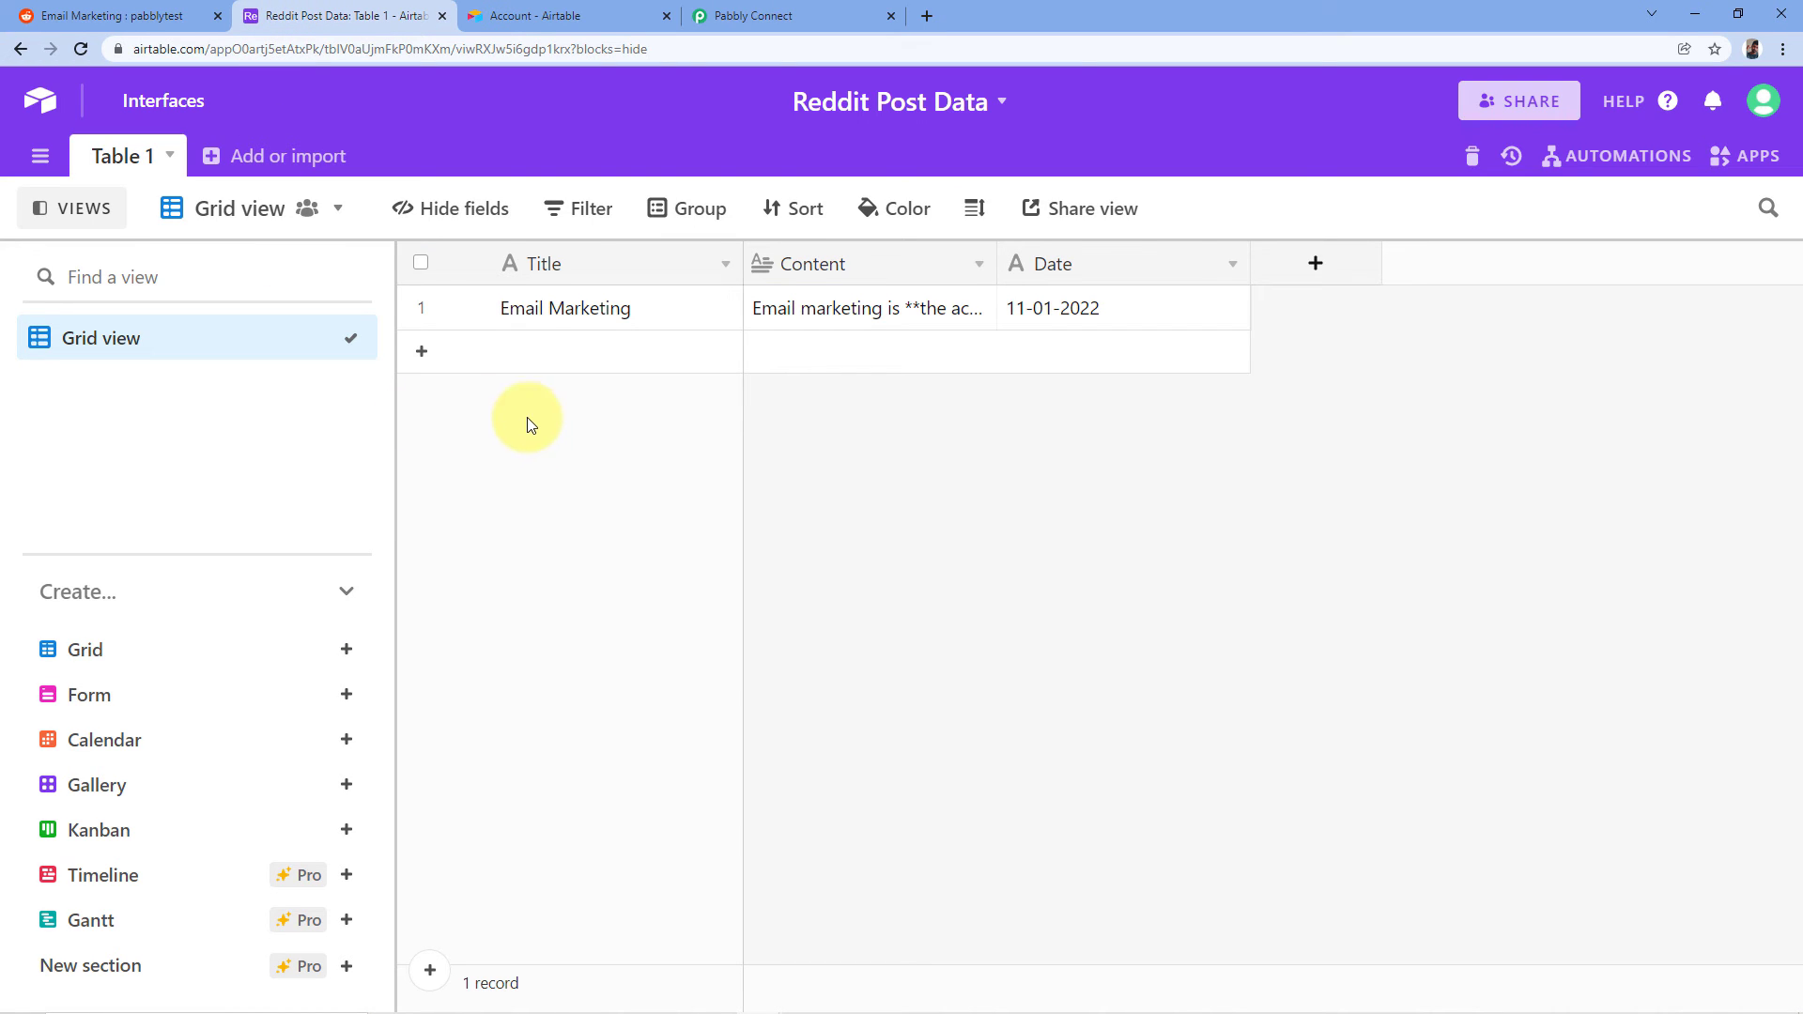
drag(995, 264, 1173, 266)
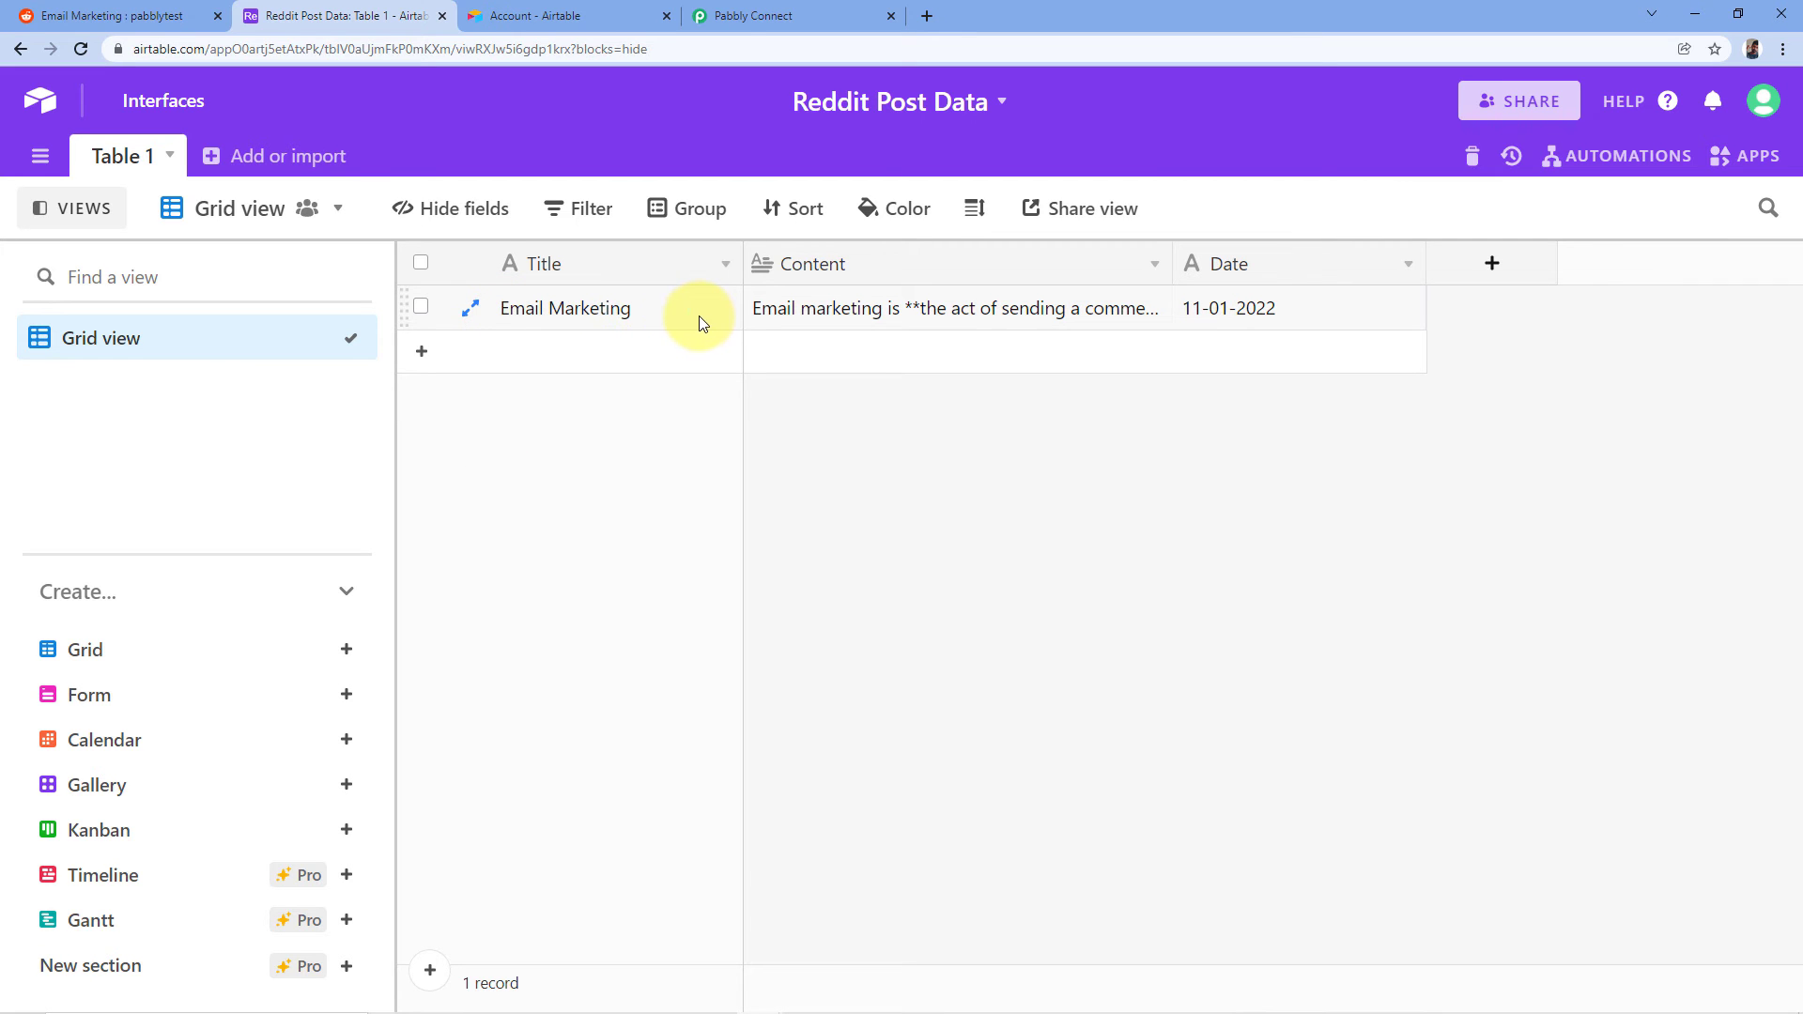
click(66, 15)
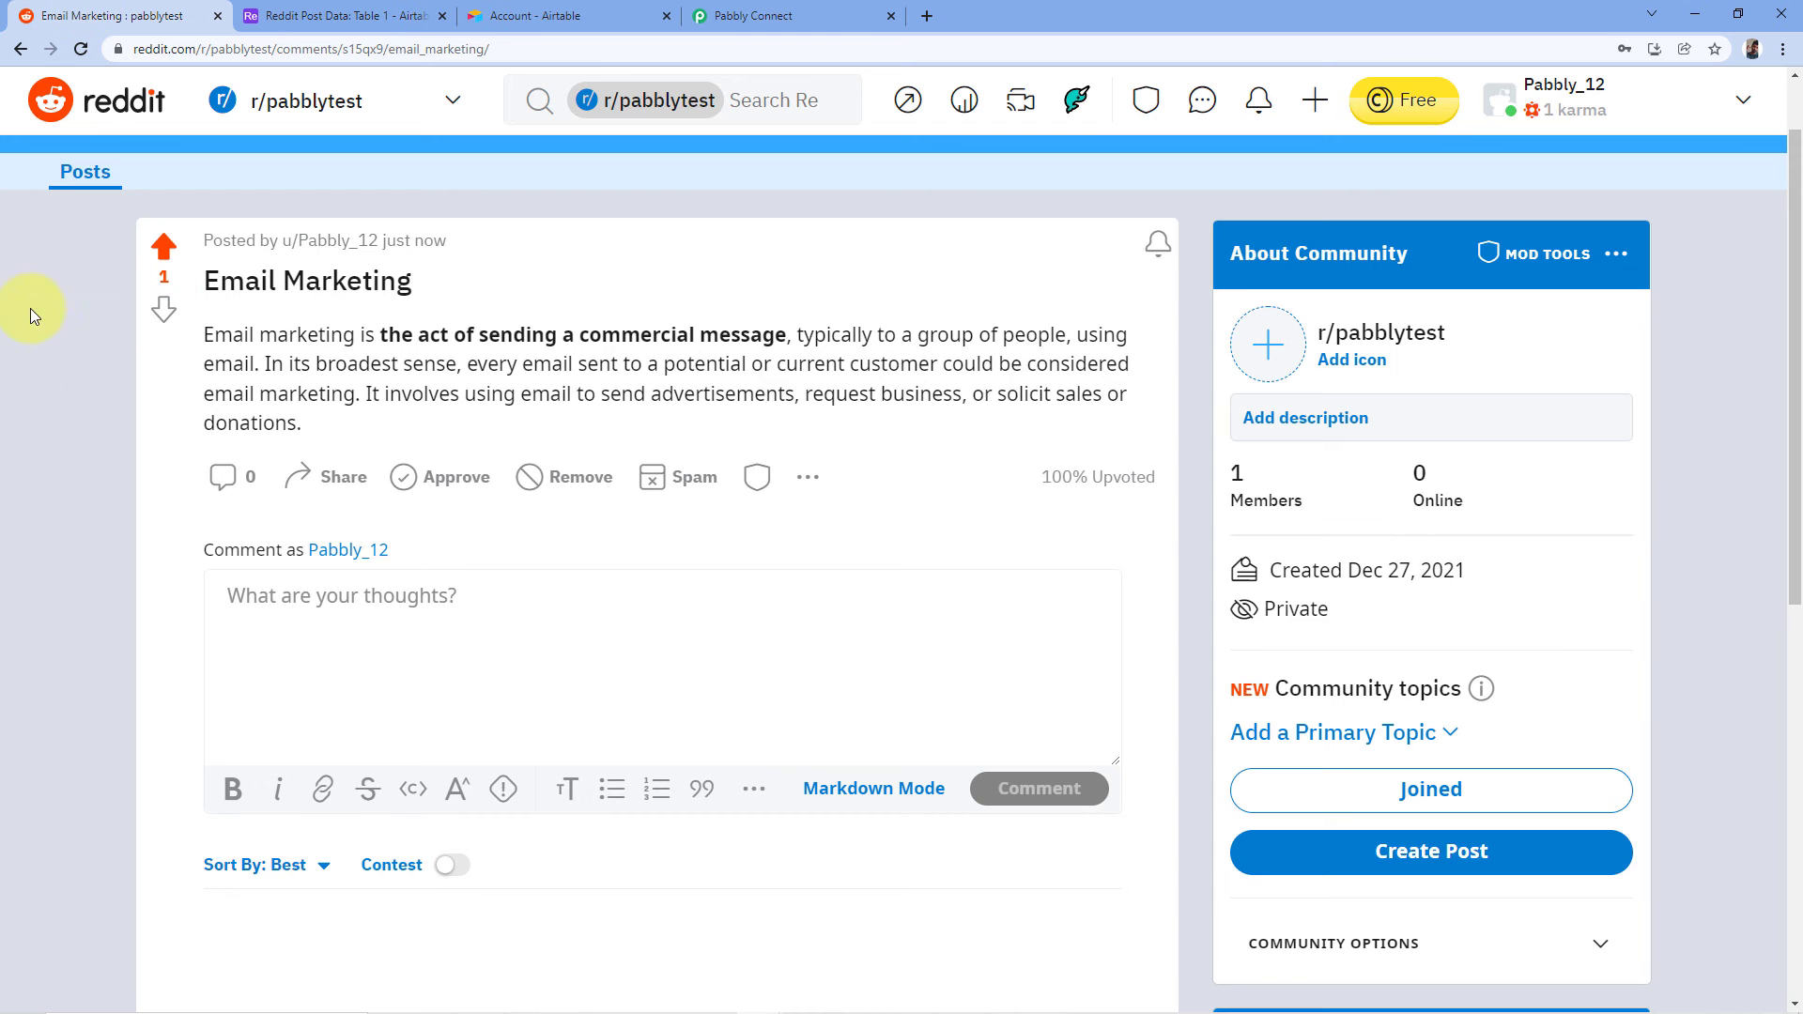
click(413, 15)
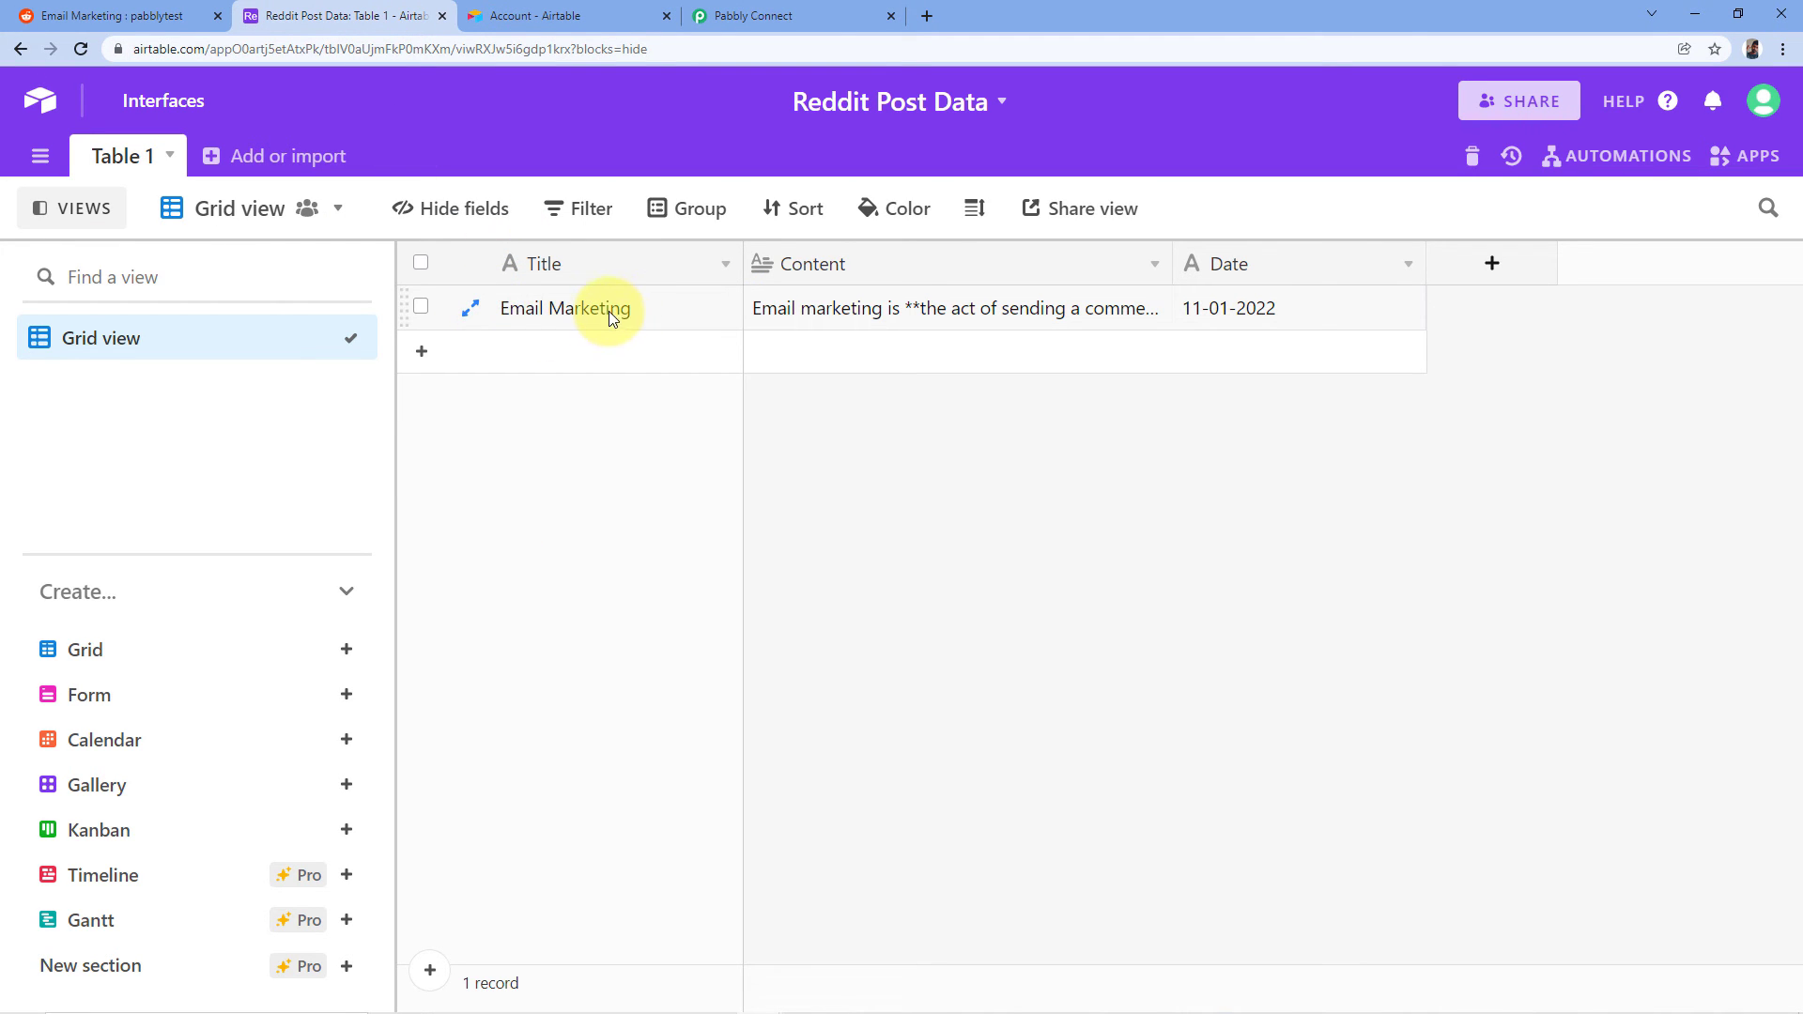
Step: Read the full Content text of the Airtable record, compare it with the Email Marketing post on Reddit, and return to Airtable
double_click(934, 313)
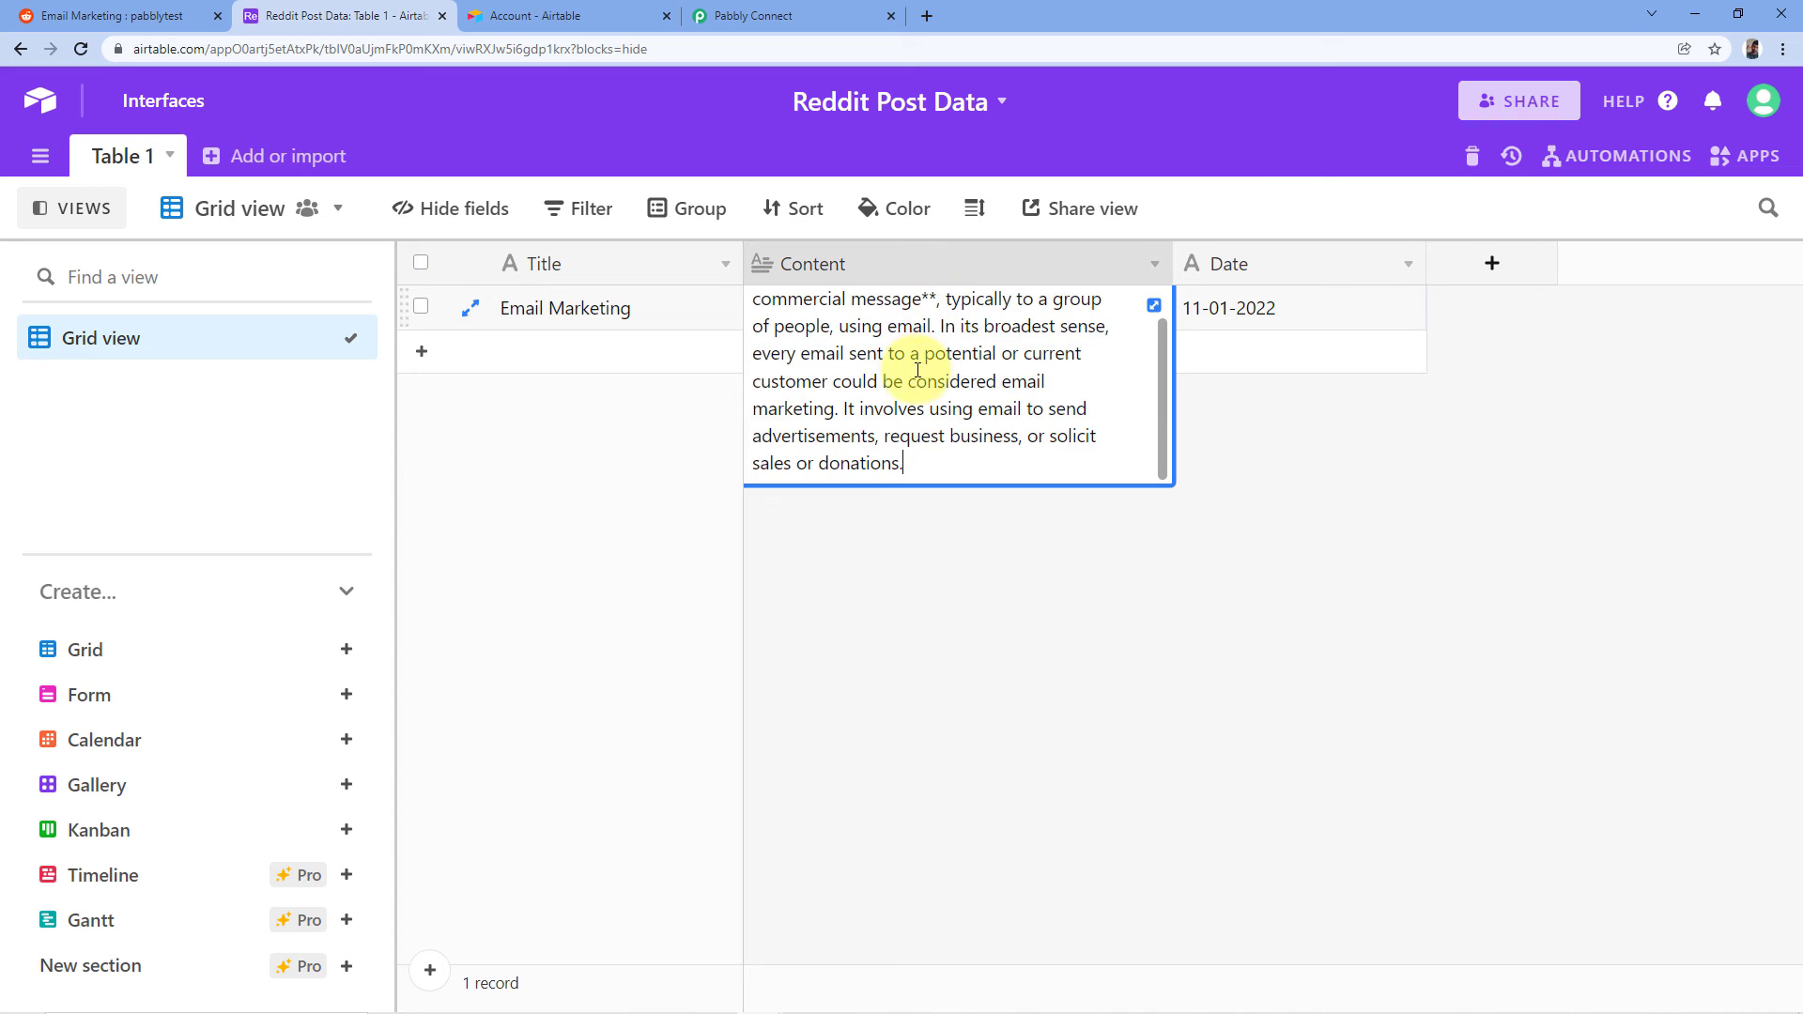
click(969, 520)
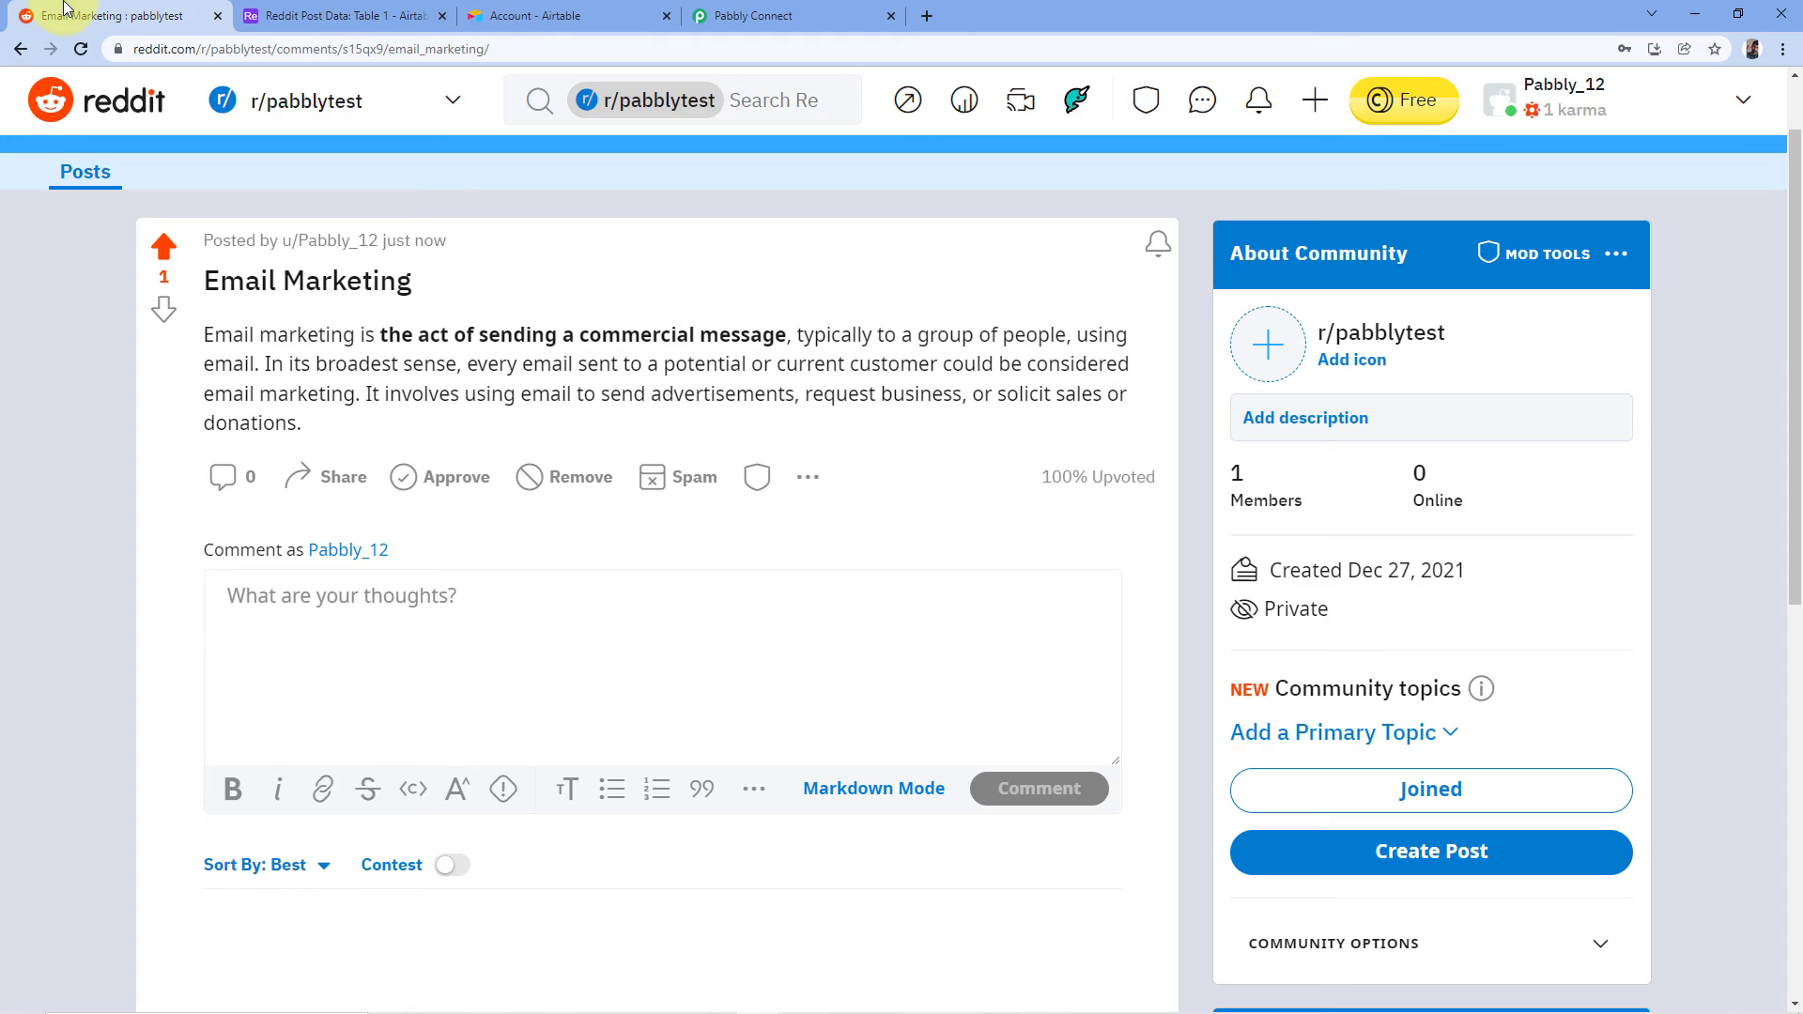
click(103, 16)
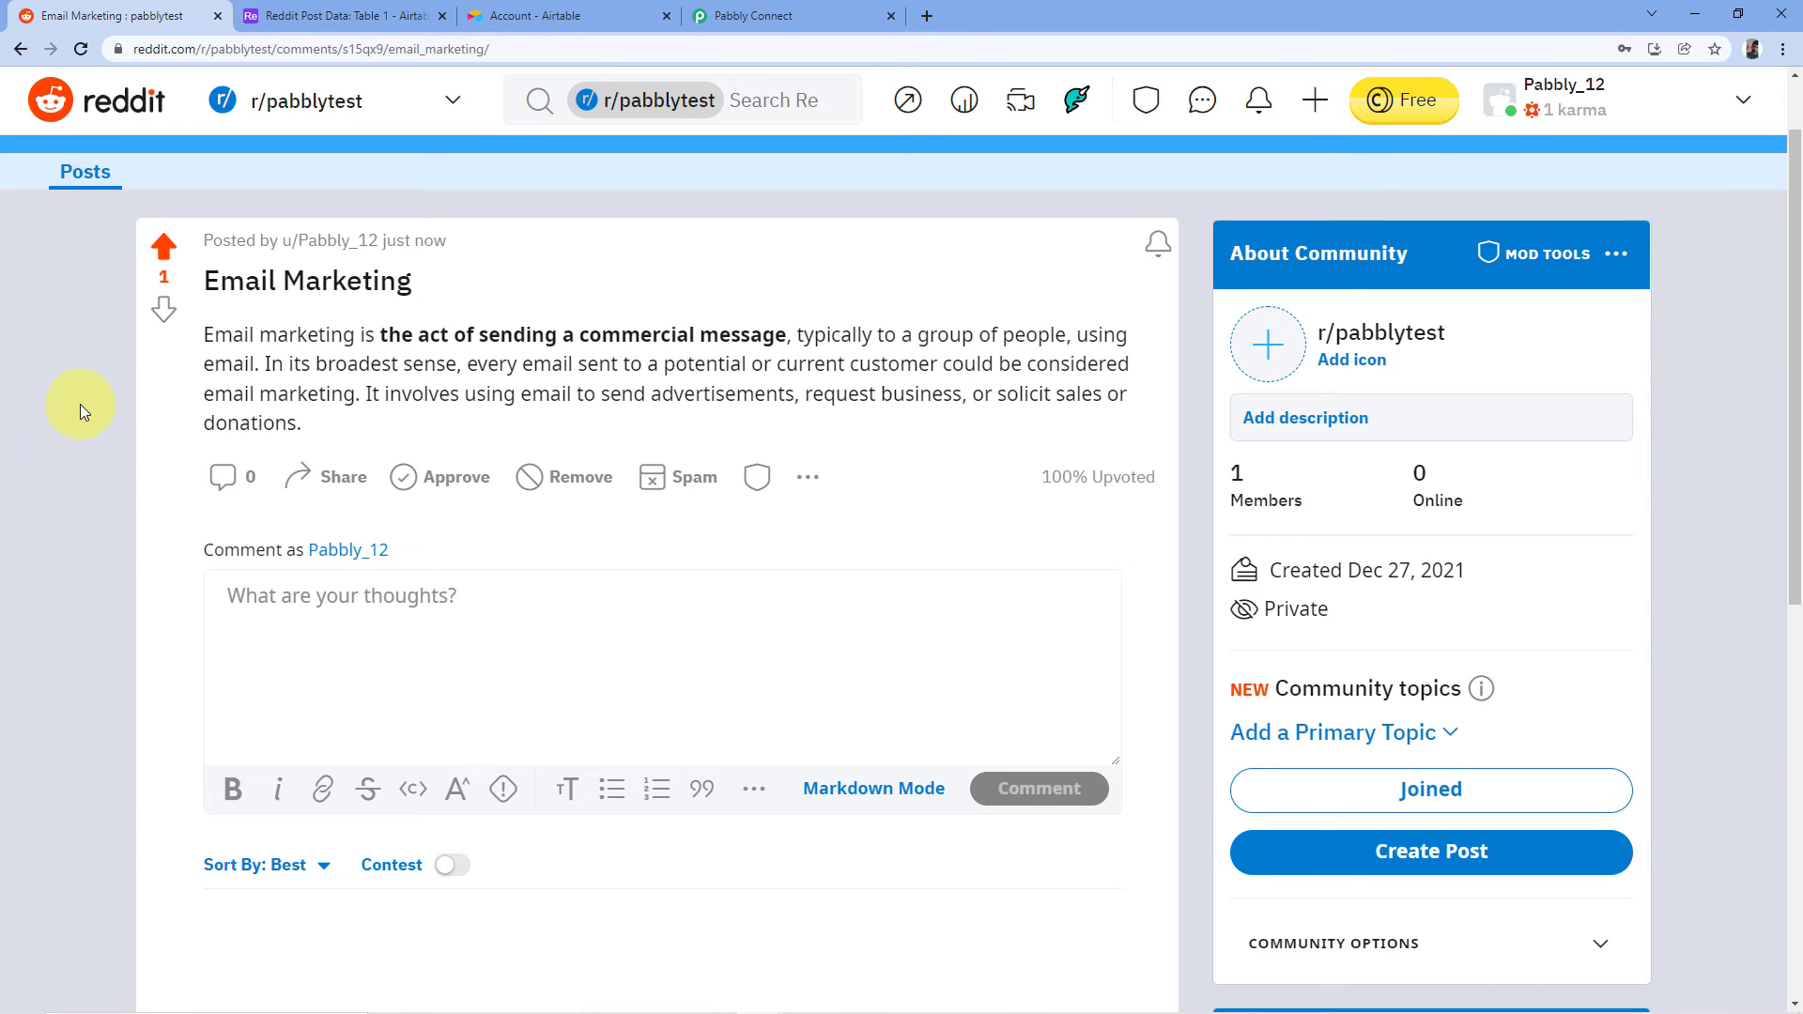
click(340, 16)
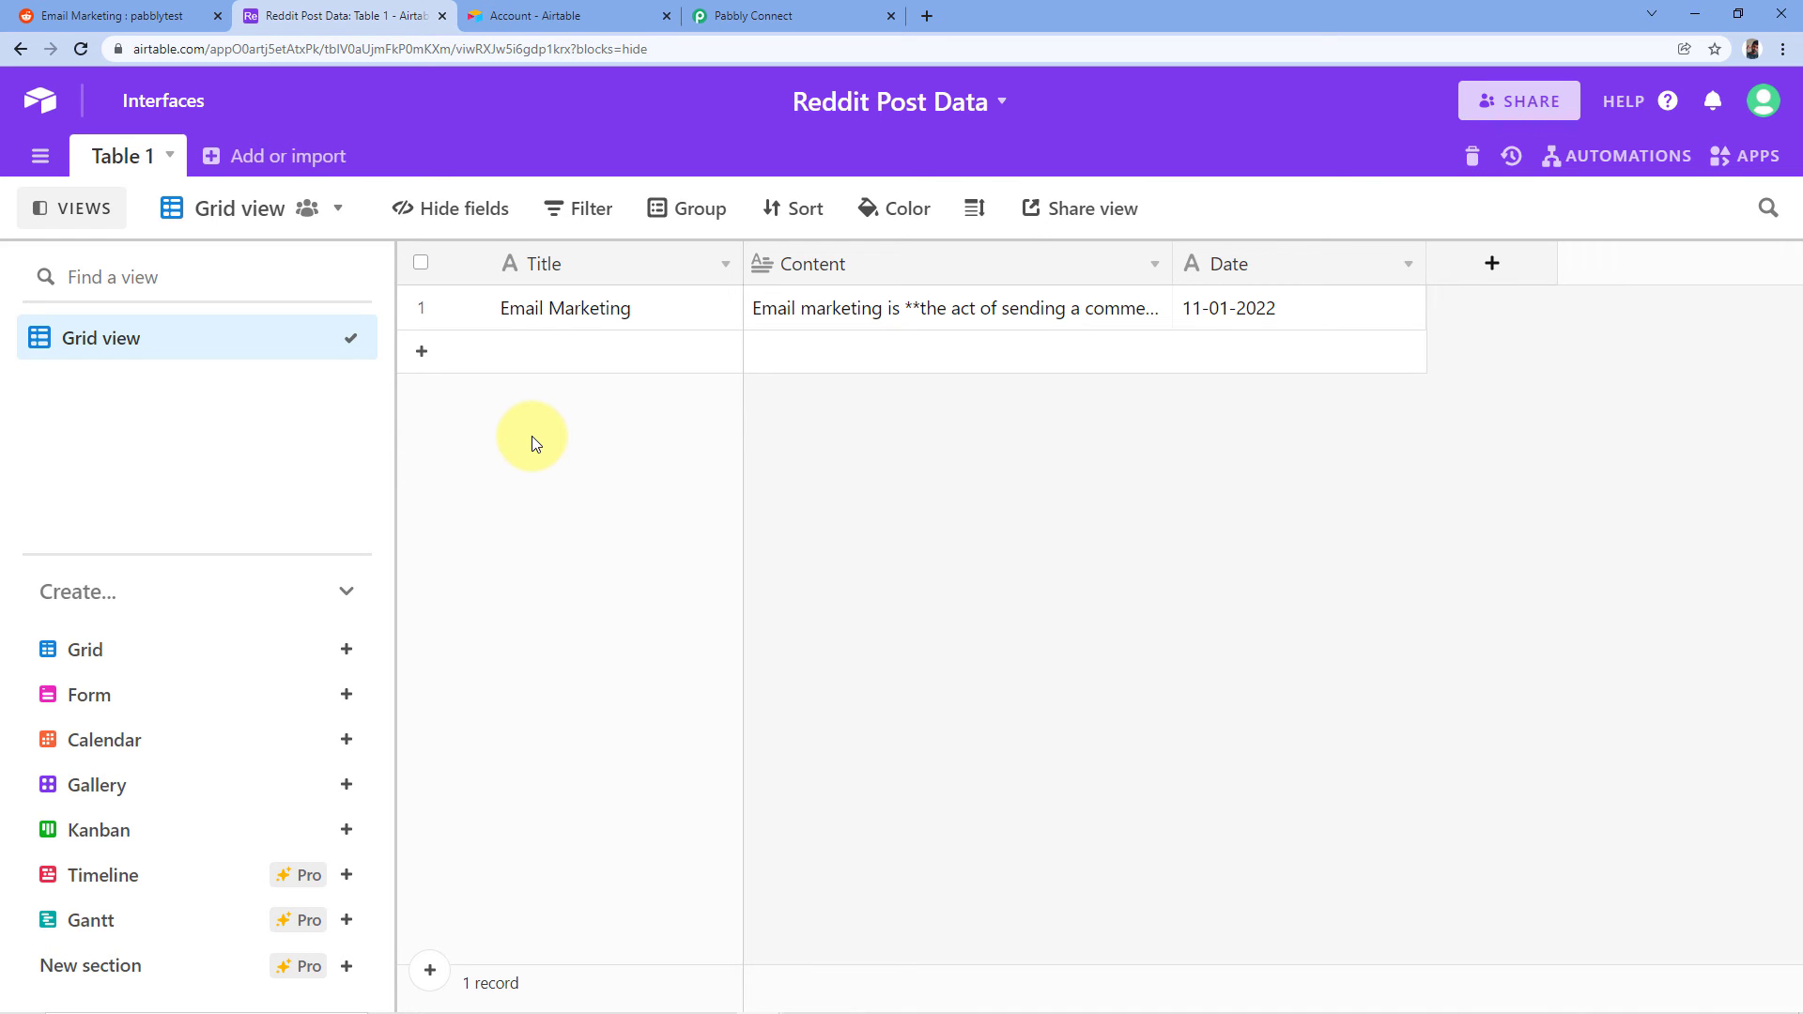
click(131, 15)
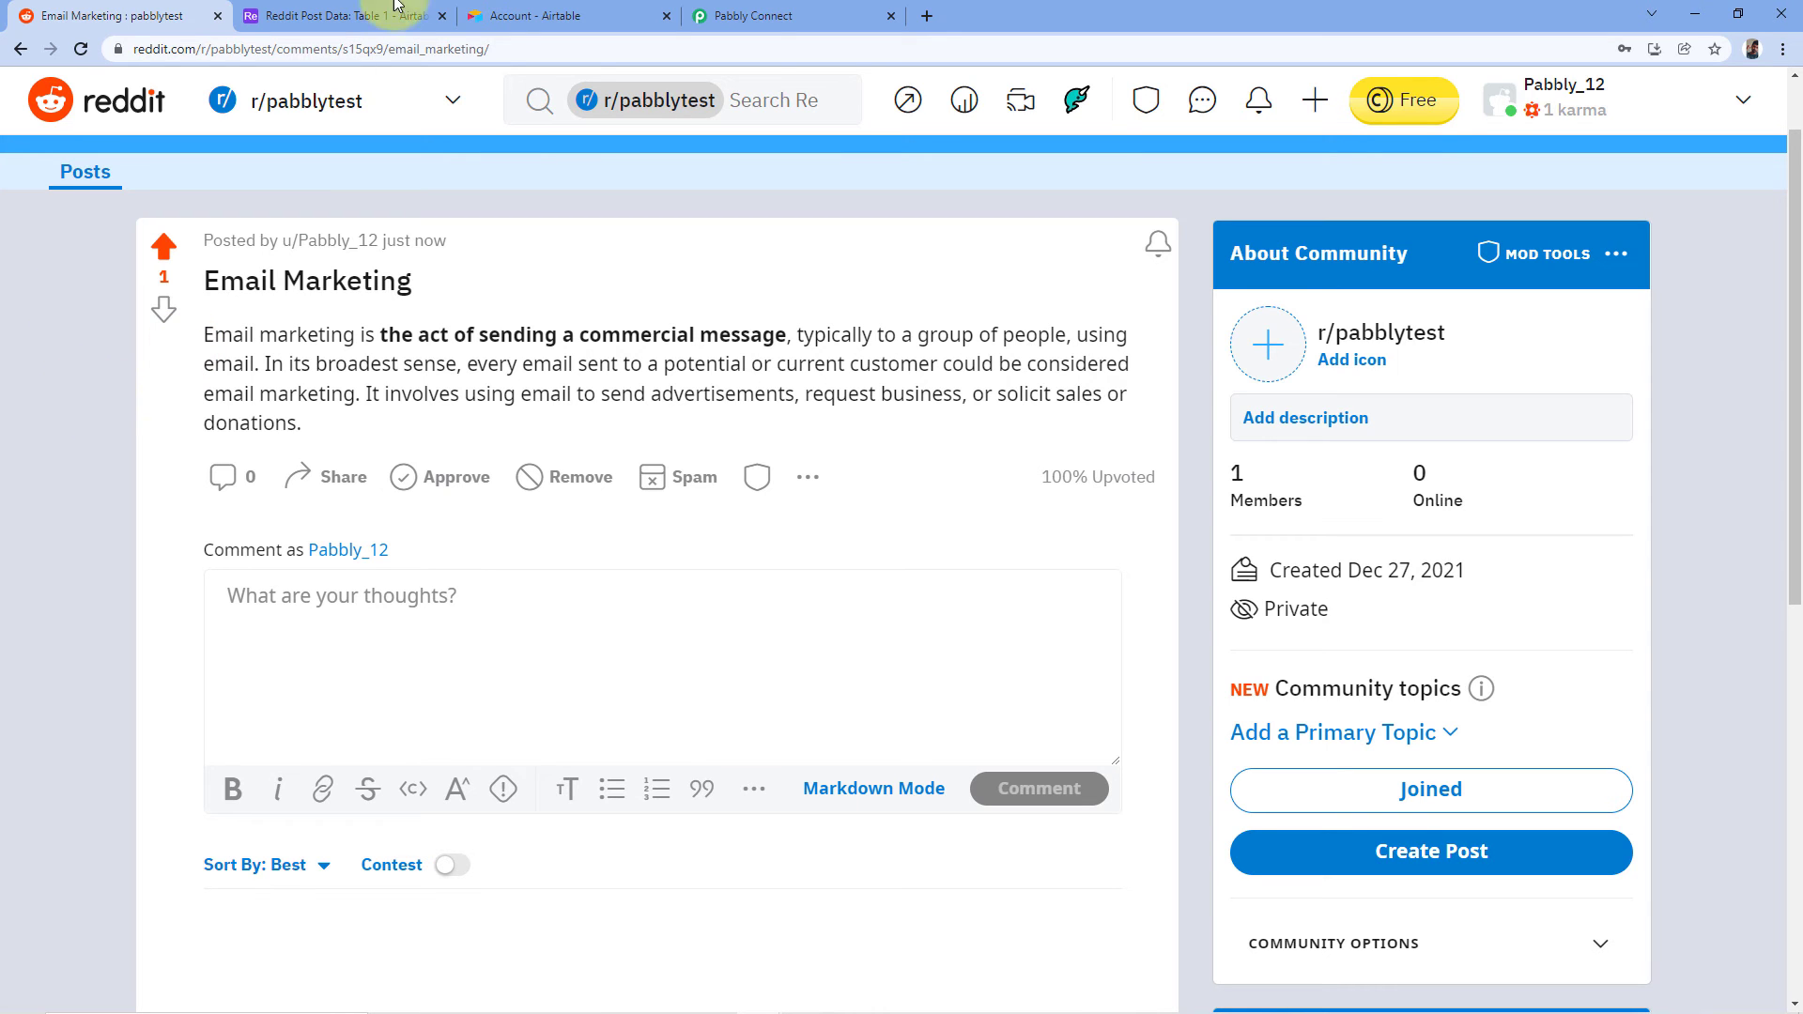
click(324, 13)
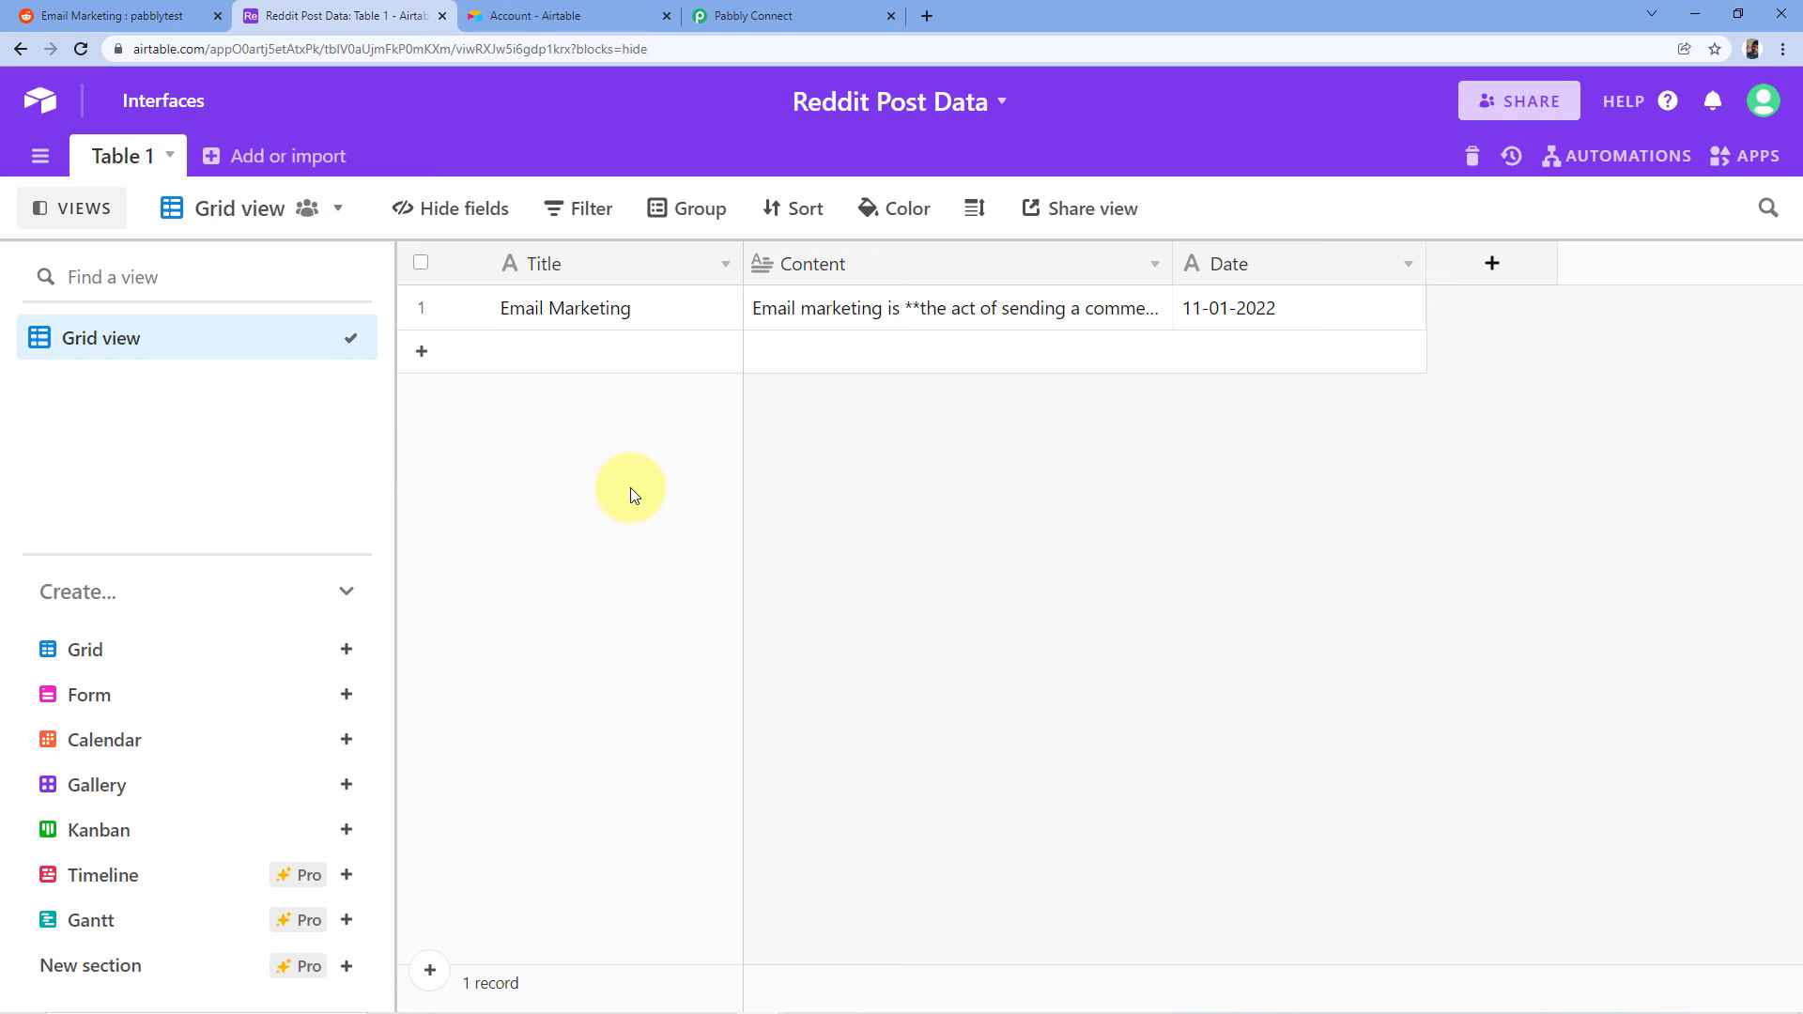
Step: Switch to Reddit and start a new post in the pabblytest community with the title "Drone"
click(26, 17)
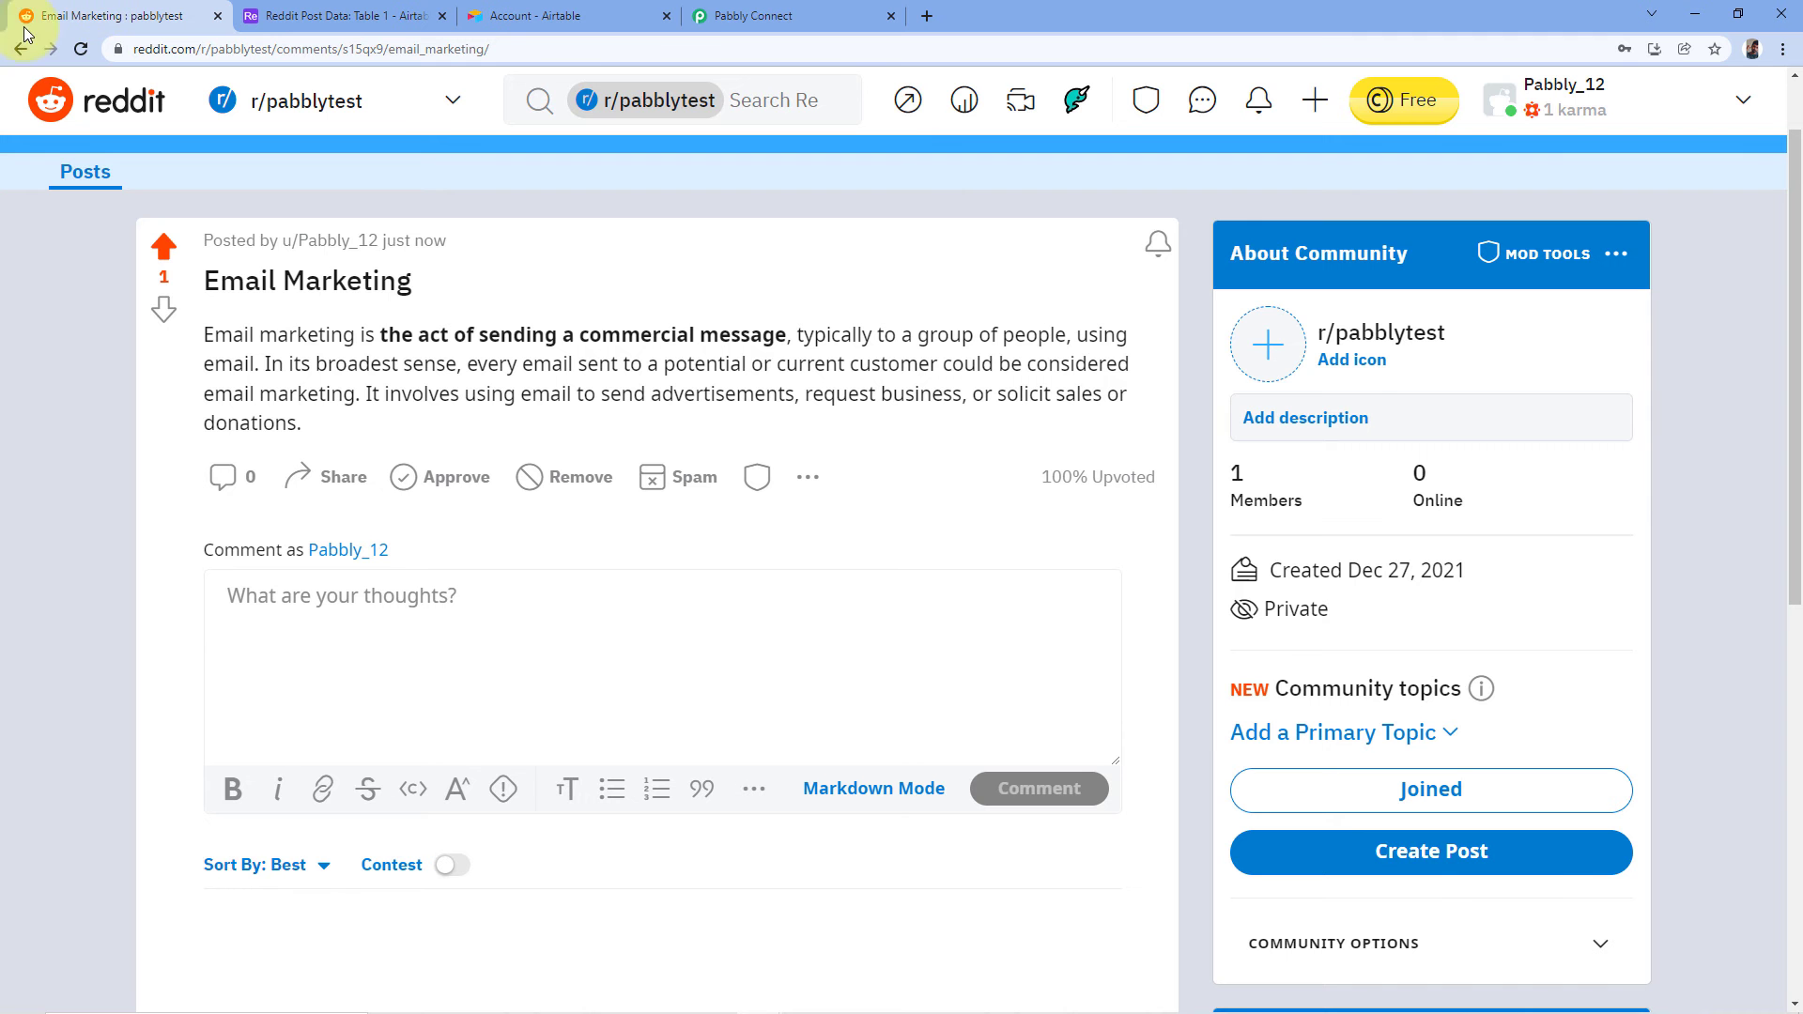
scroll(132, 343, down, 2)
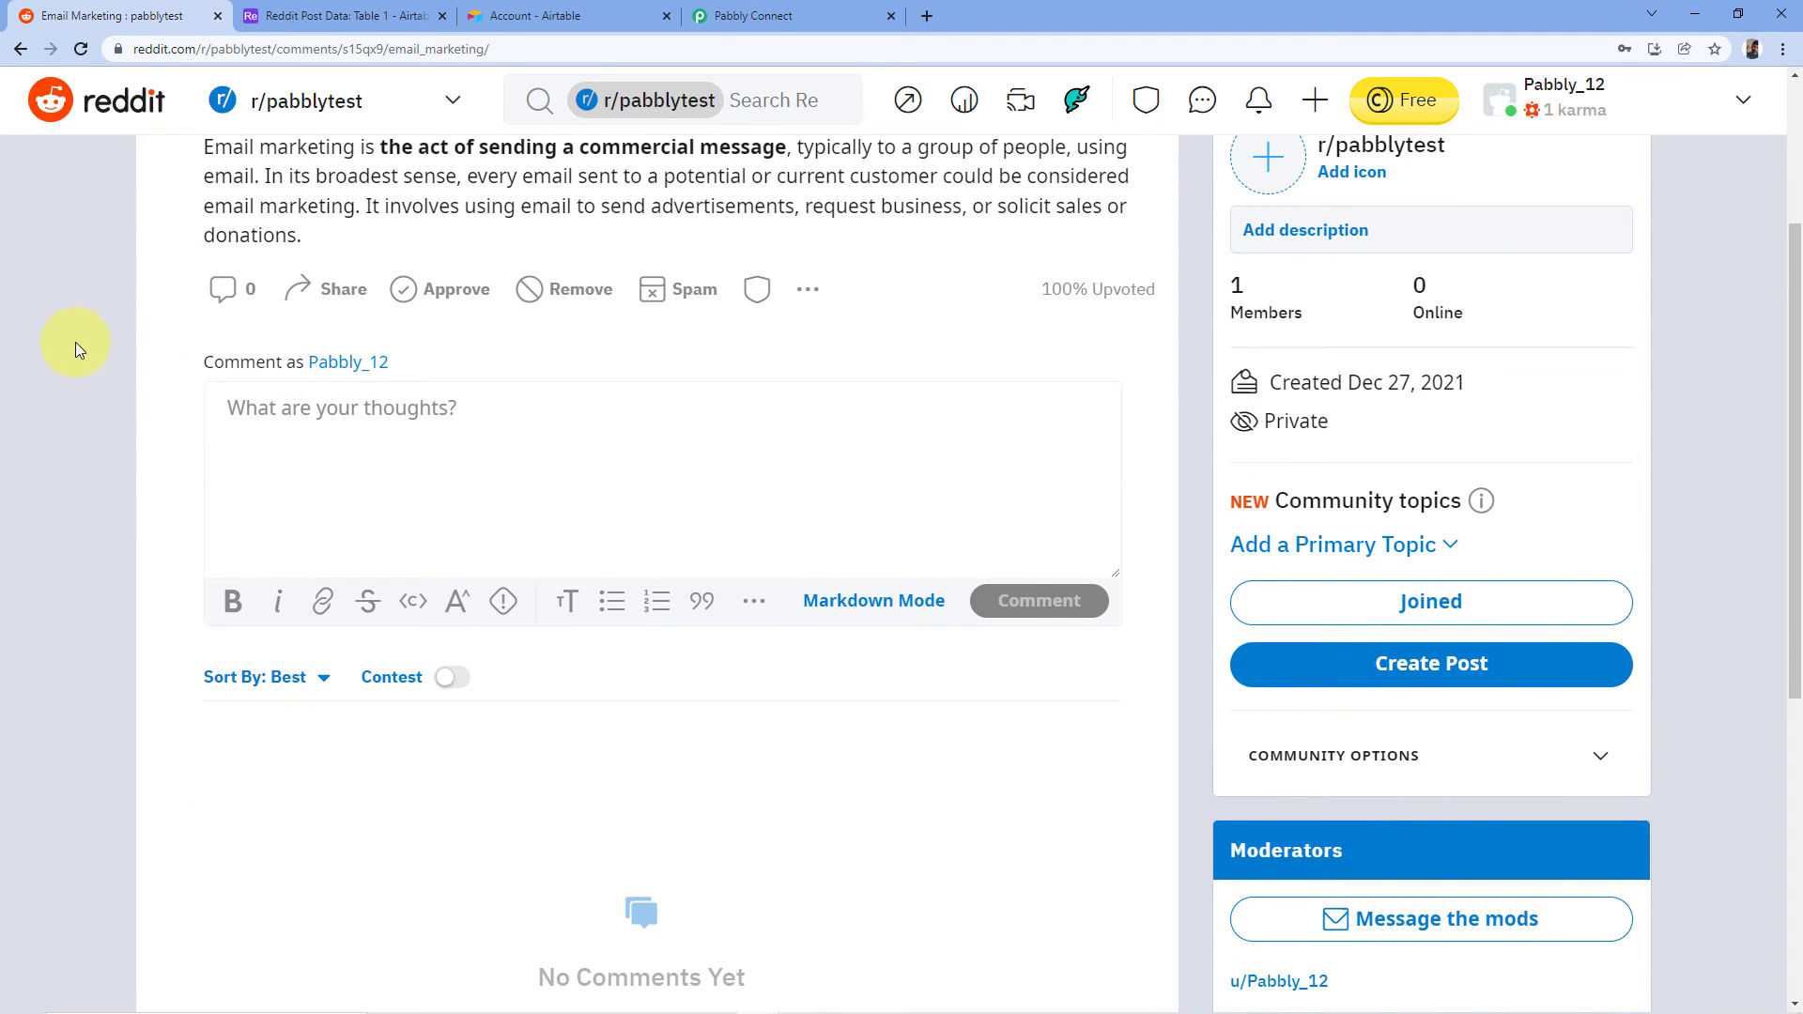
click(1447, 678)
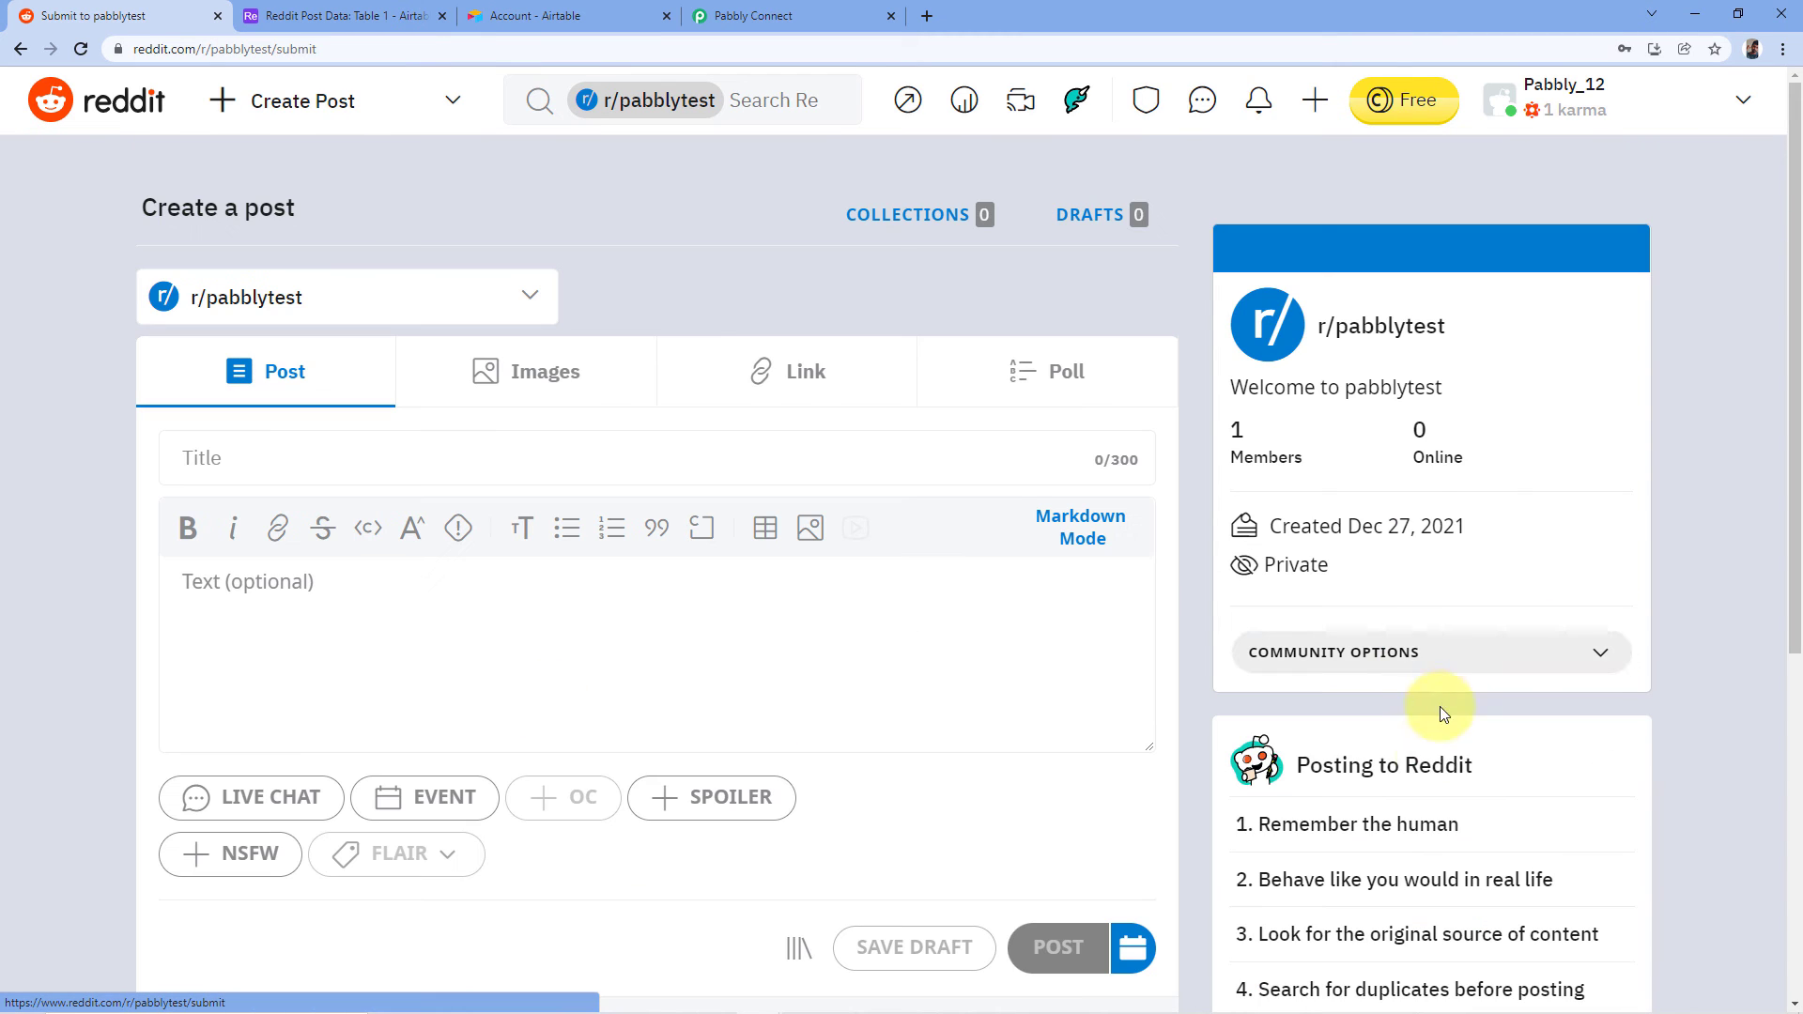
click(198, 457)
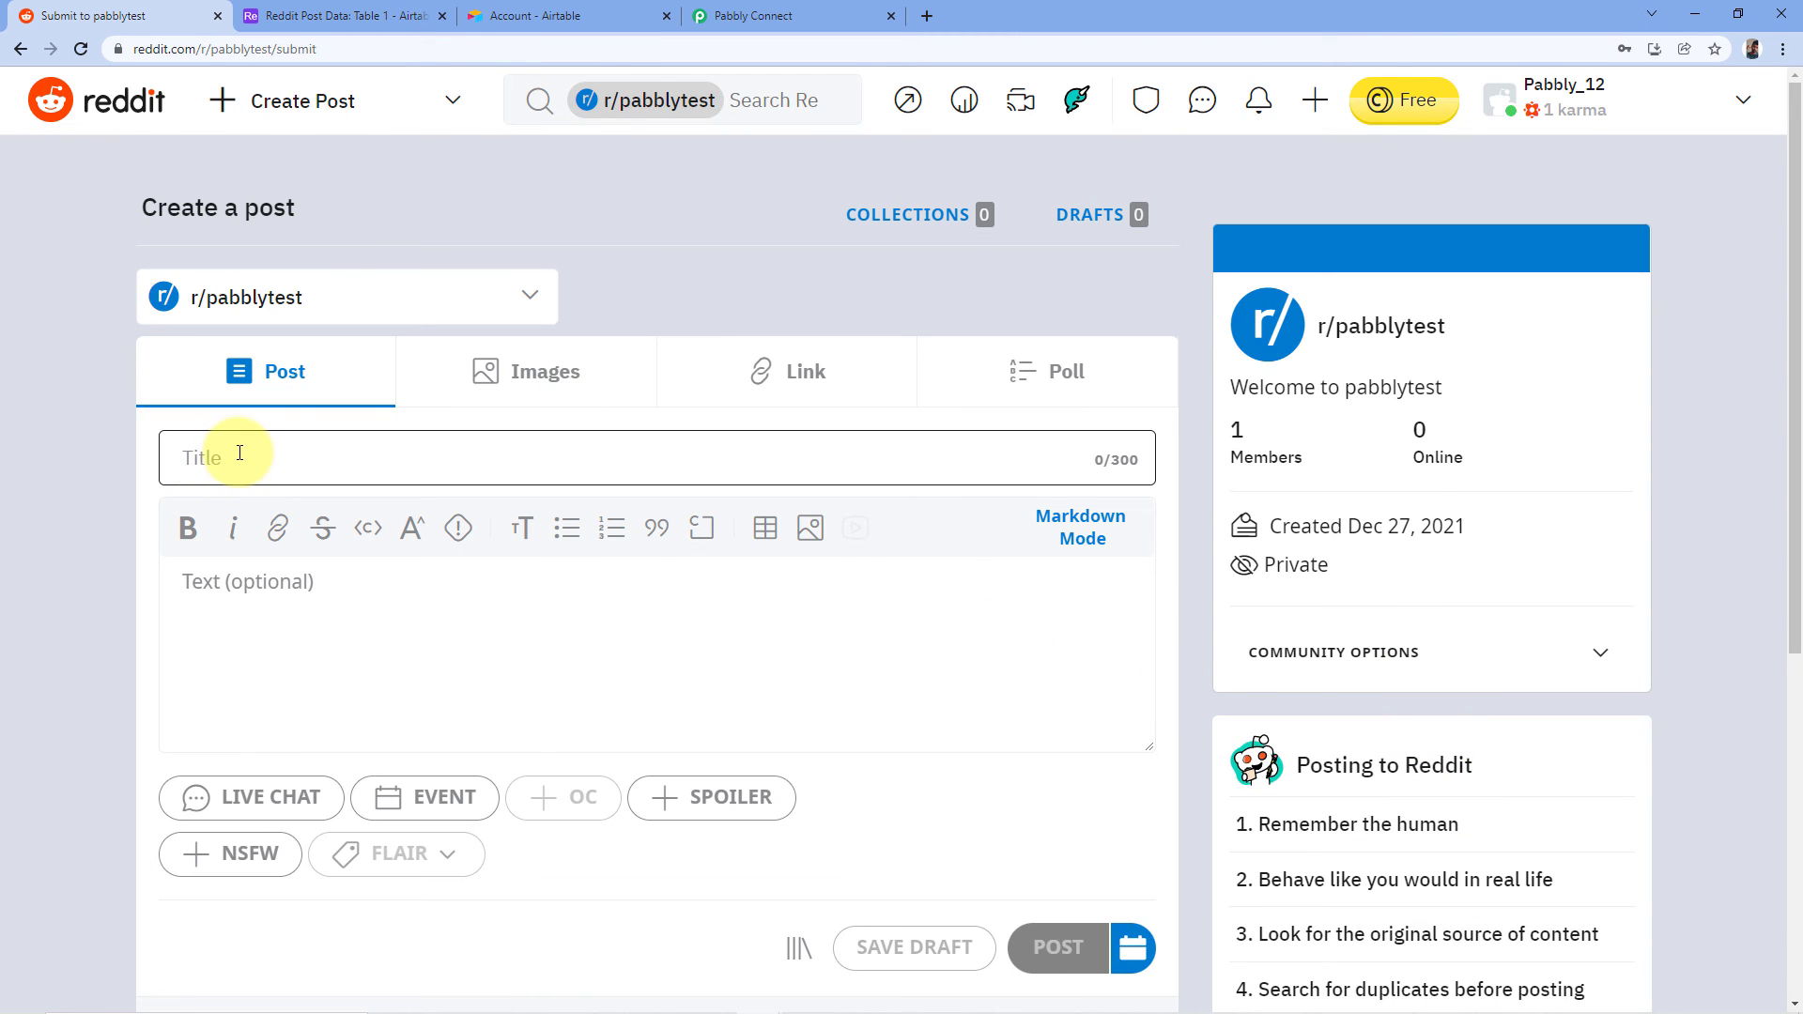
text(Drone)
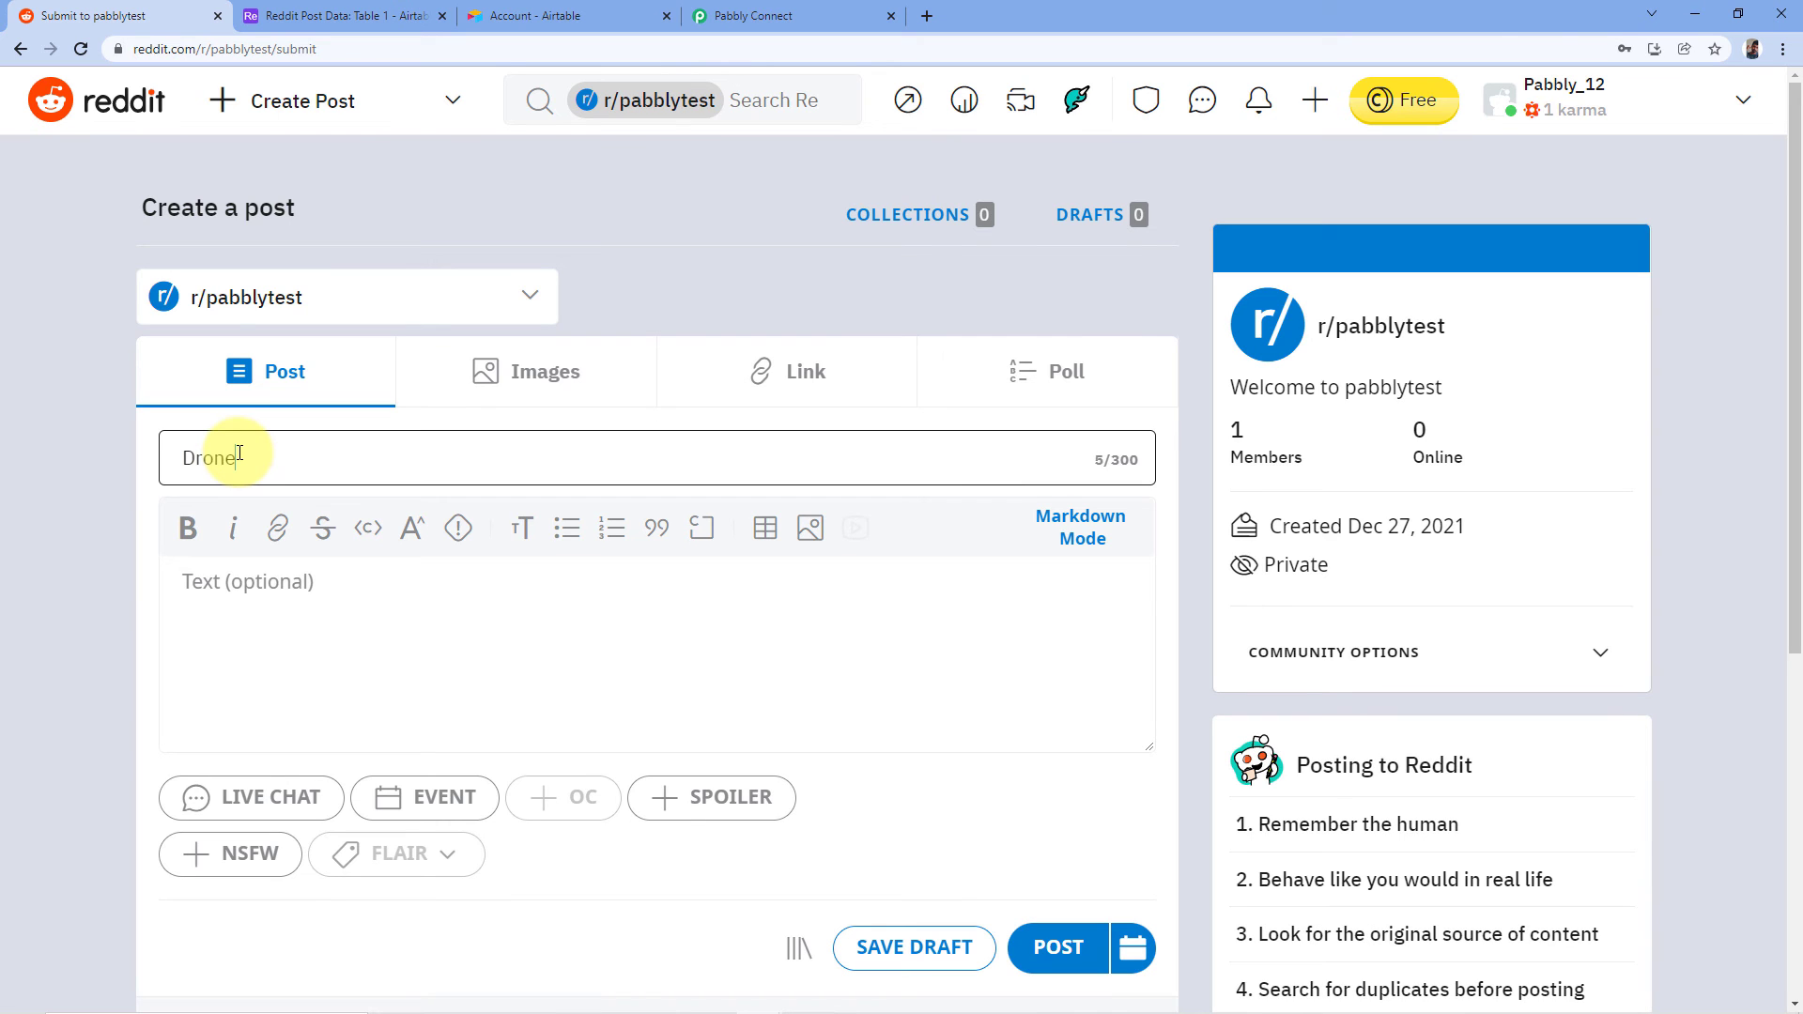
Step: Fill the post's text with the description of a drone as an unmanned aircraft, remove the ellipsis before "Essentially", and publish the post
click(267, 588)
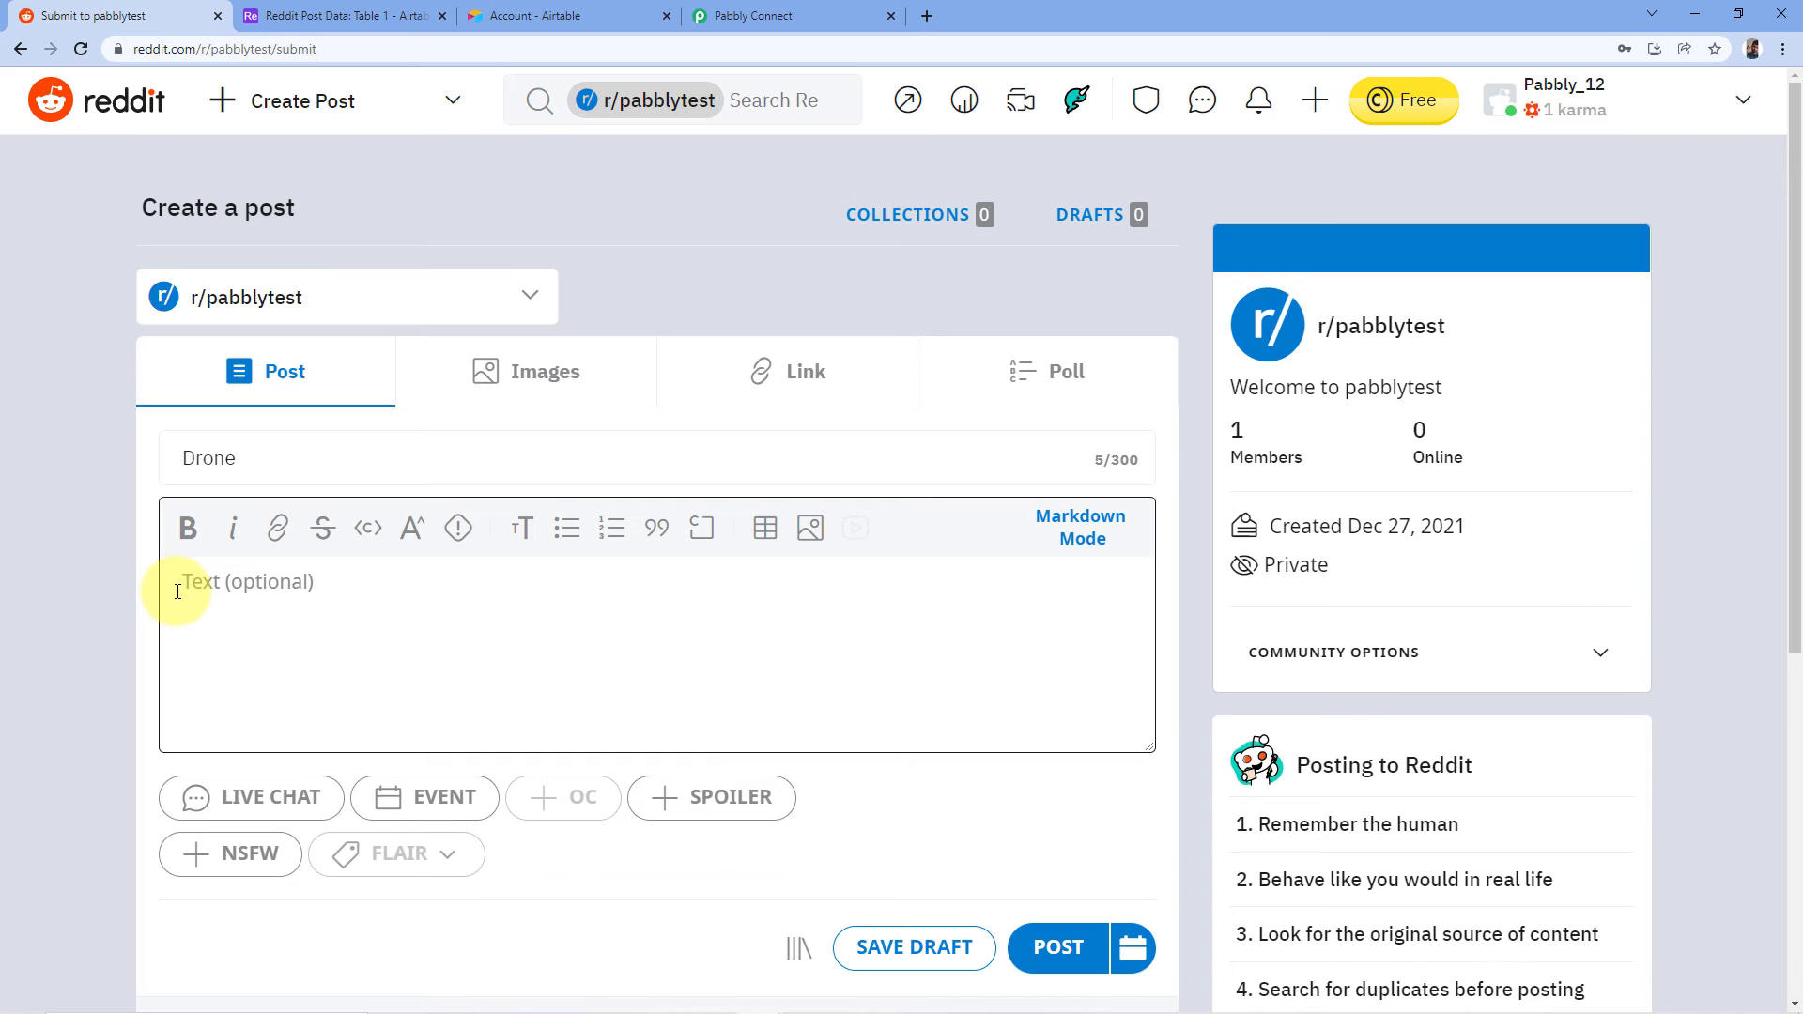
text(A drone is an unmanned aircraft. ... Essentially, a drone is a flying robot that can be remotely controlled or fly autonomously using software-controlled flight plans in its embedded systems, that work in conjunction with onboard sensors and a global positioning system (GPS).)
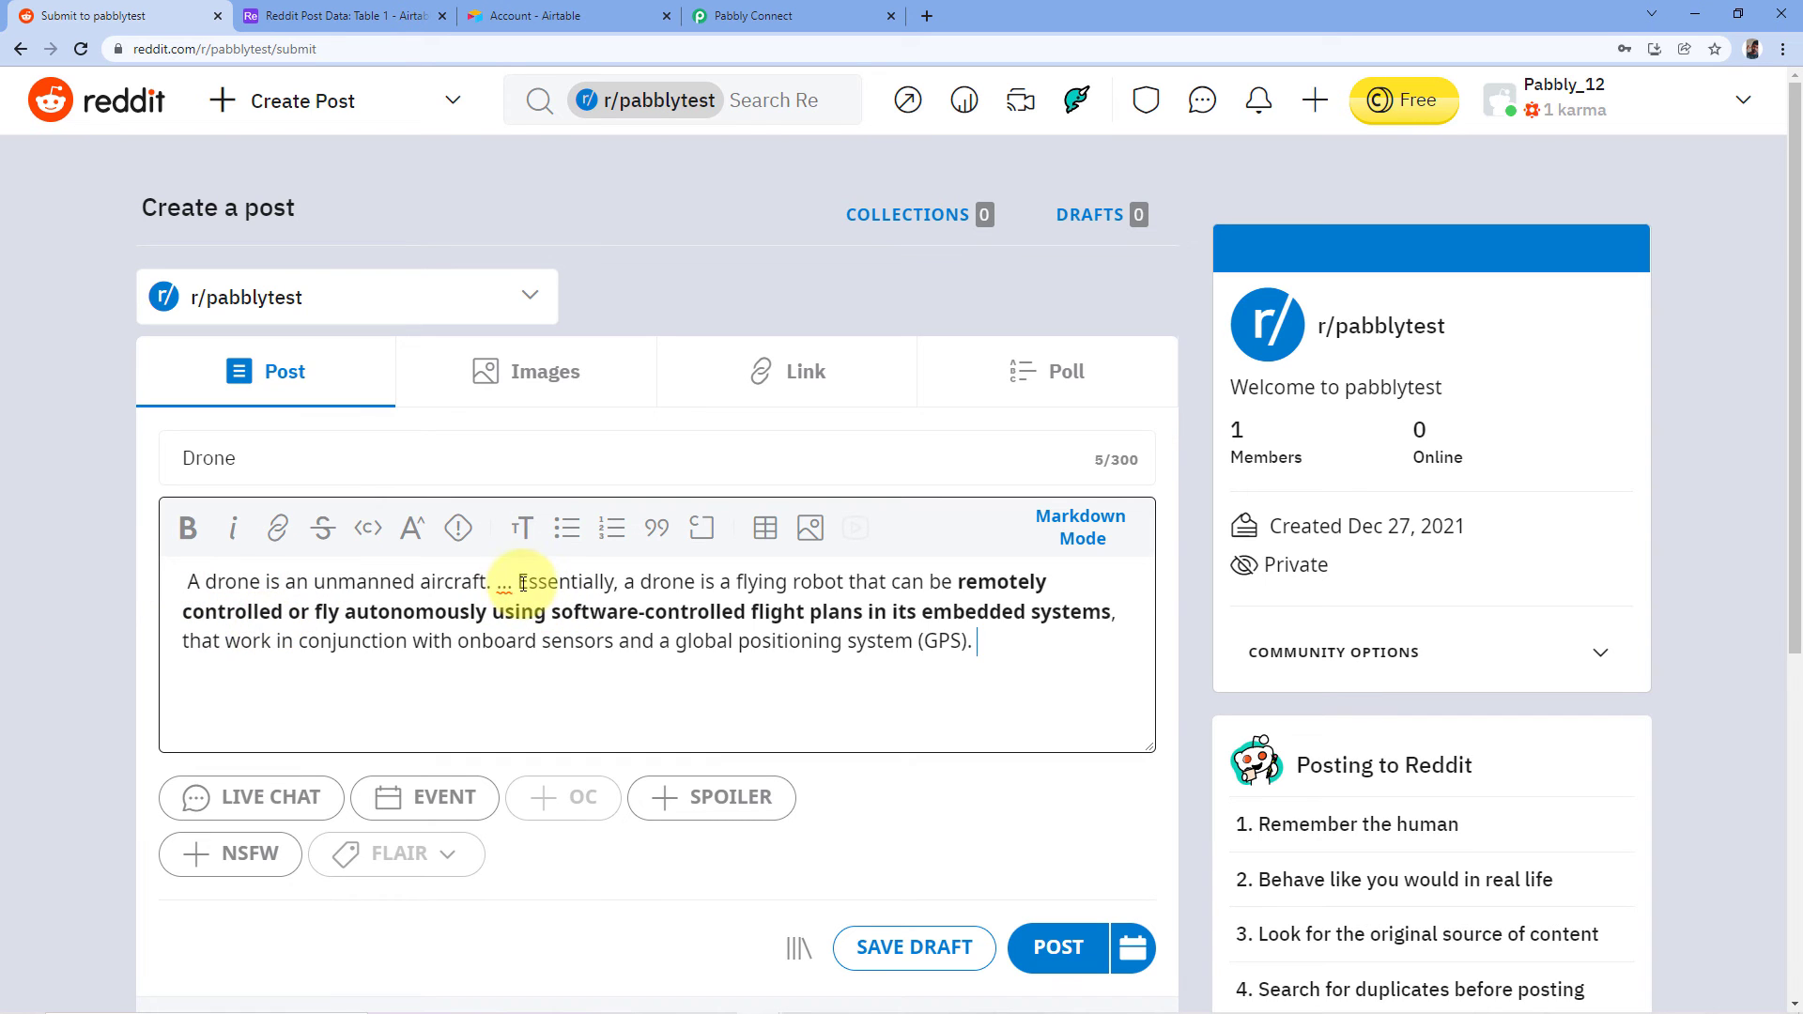
click(519, 583)
key(BackSpace)
key(BackSpace)
key(BackSpace)
key(BackSpace)
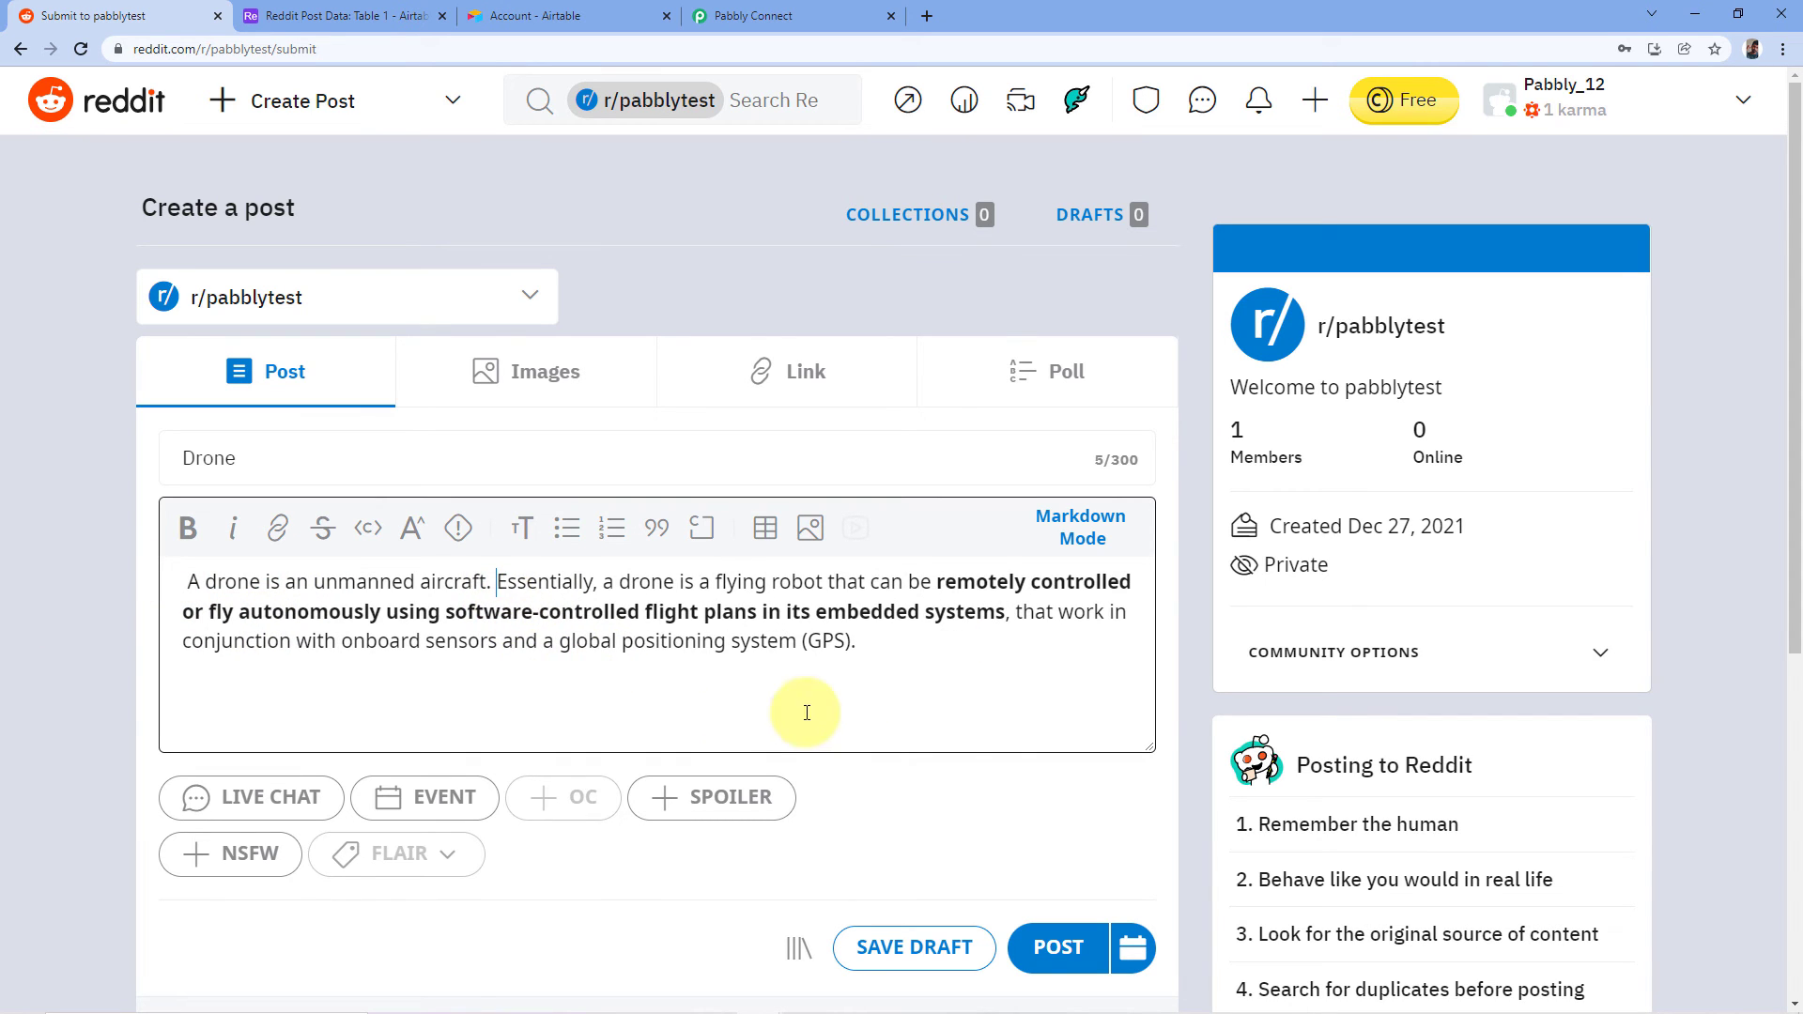
key(BackSpace)
click(1062, 949)
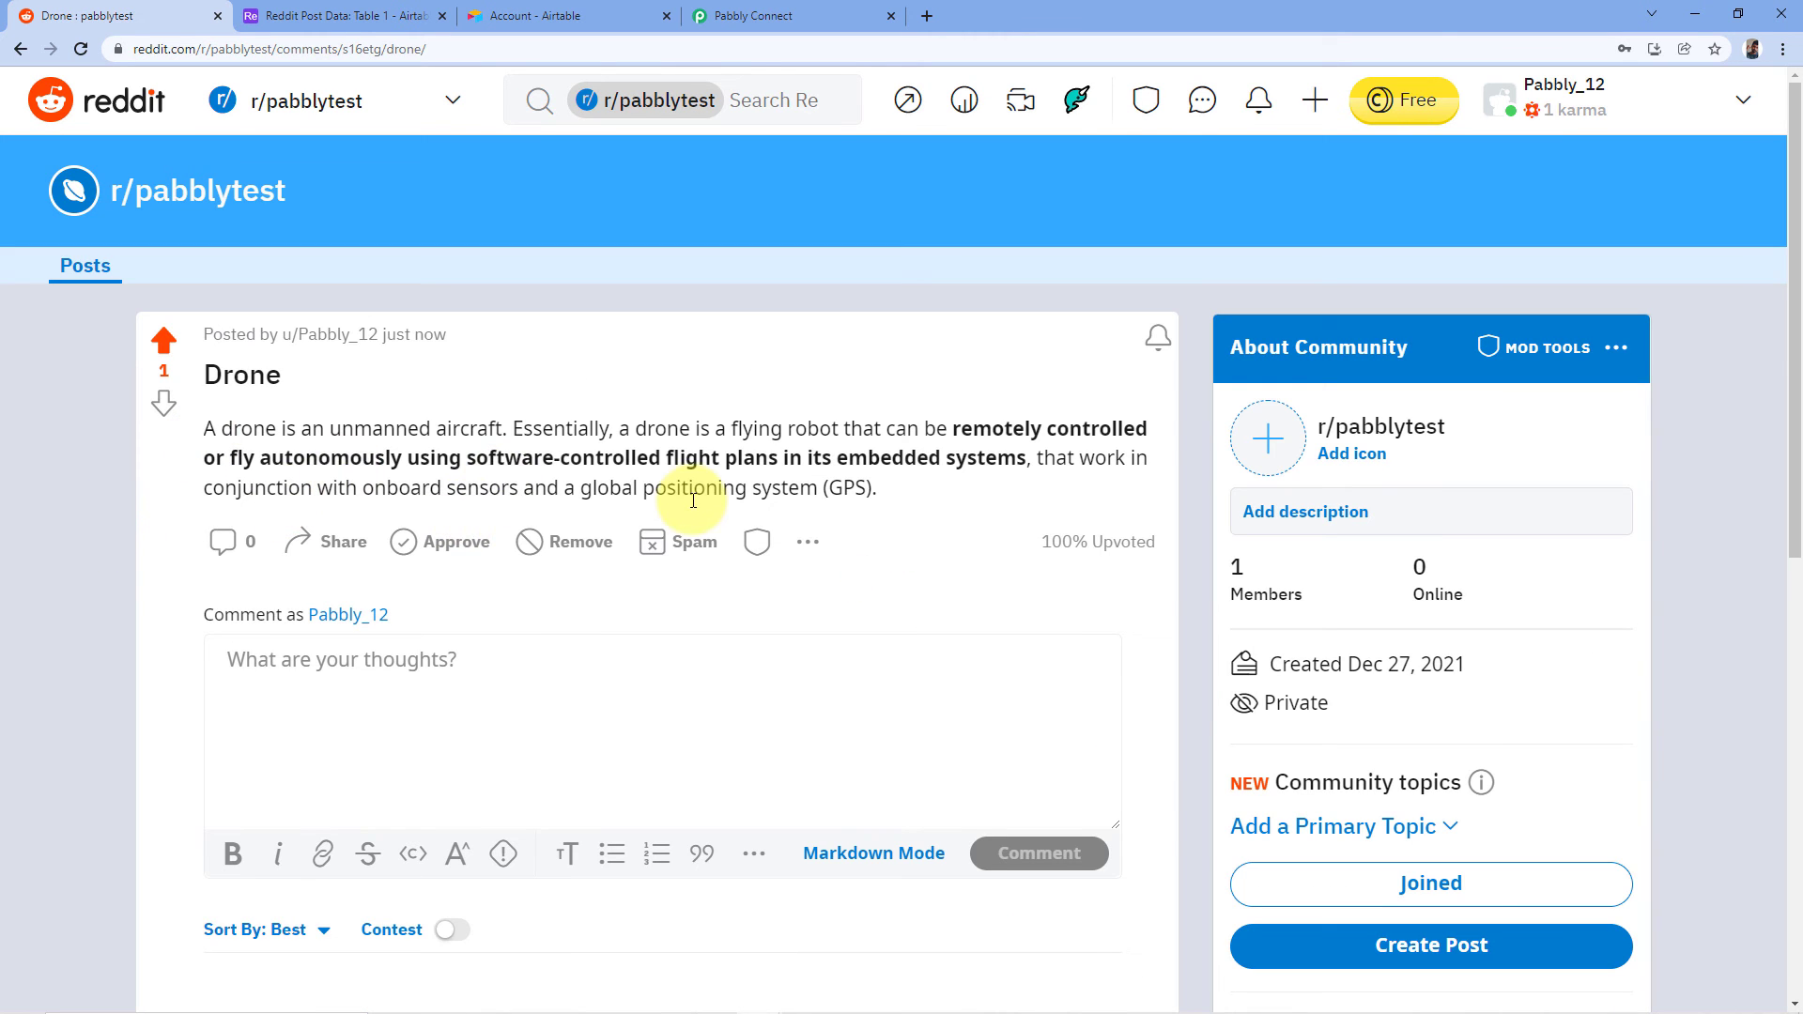
Step: Compare the Drone post on Reddit with its record in Airtable's Reddit Post Data table, including the full Content text
scroll(684, 442, down, 1)
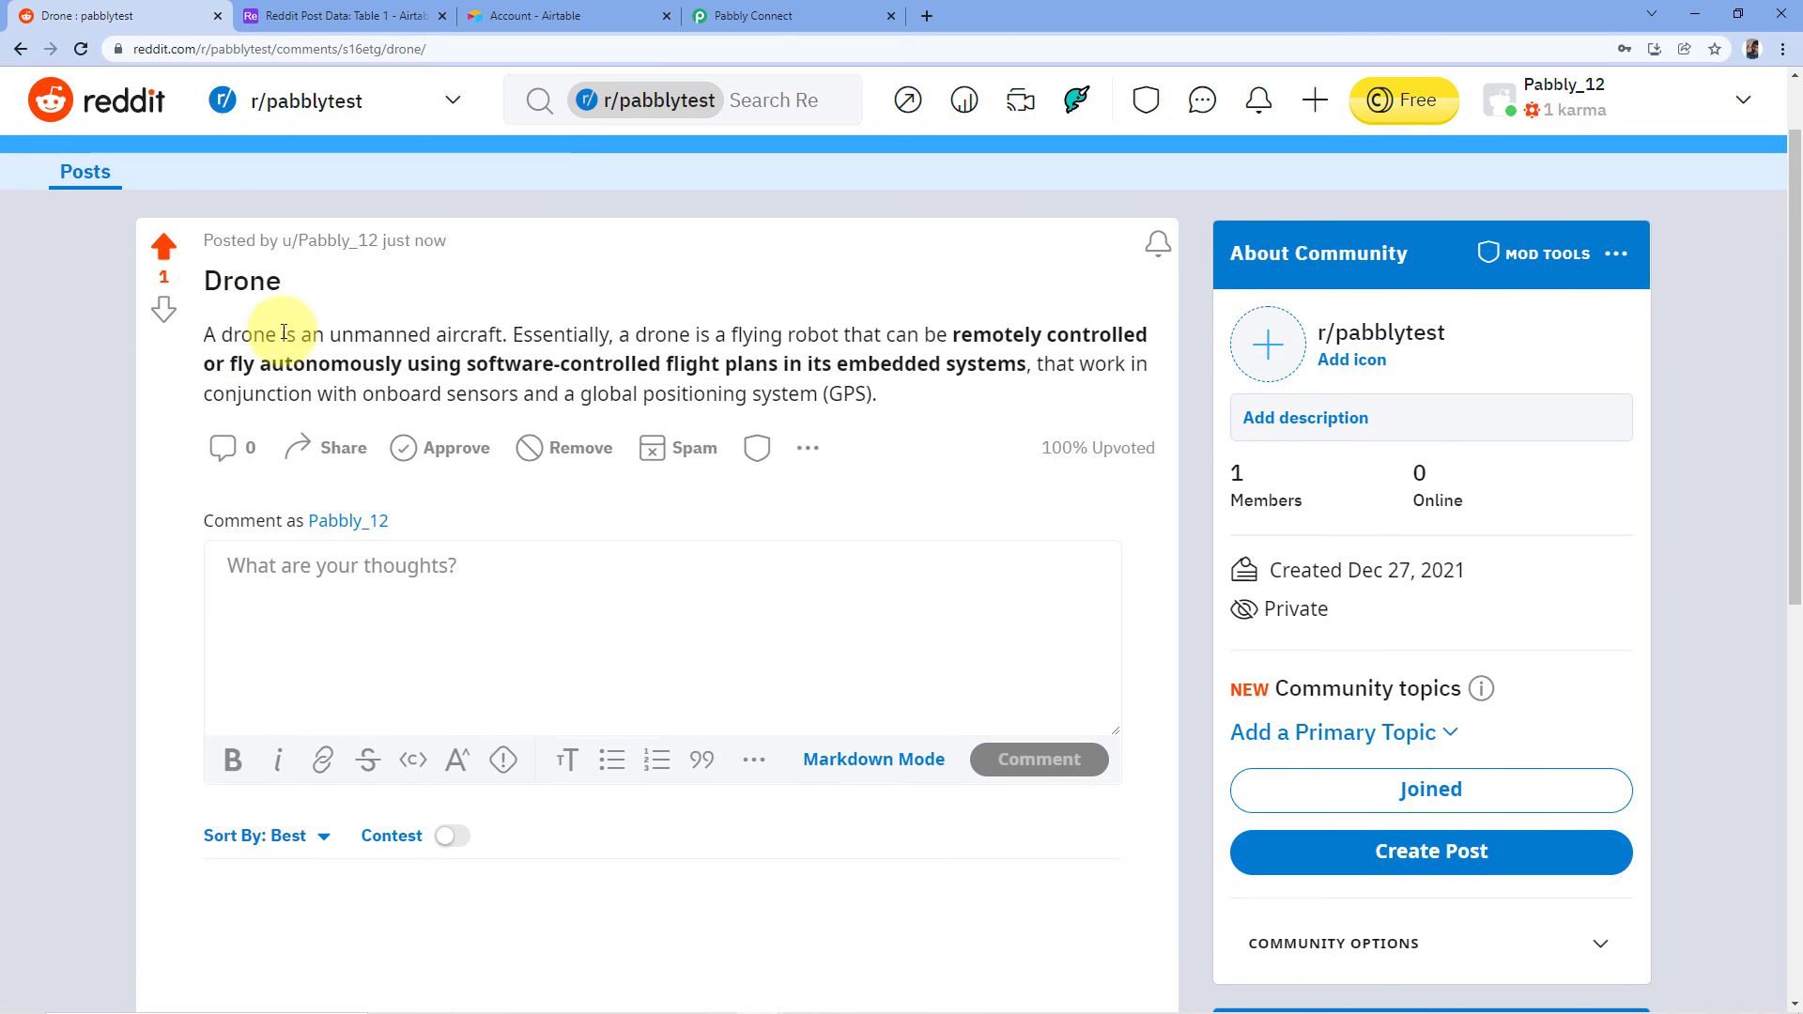
drag(206, 336, 893, 410)
click(899, 419)
click(338, 16)
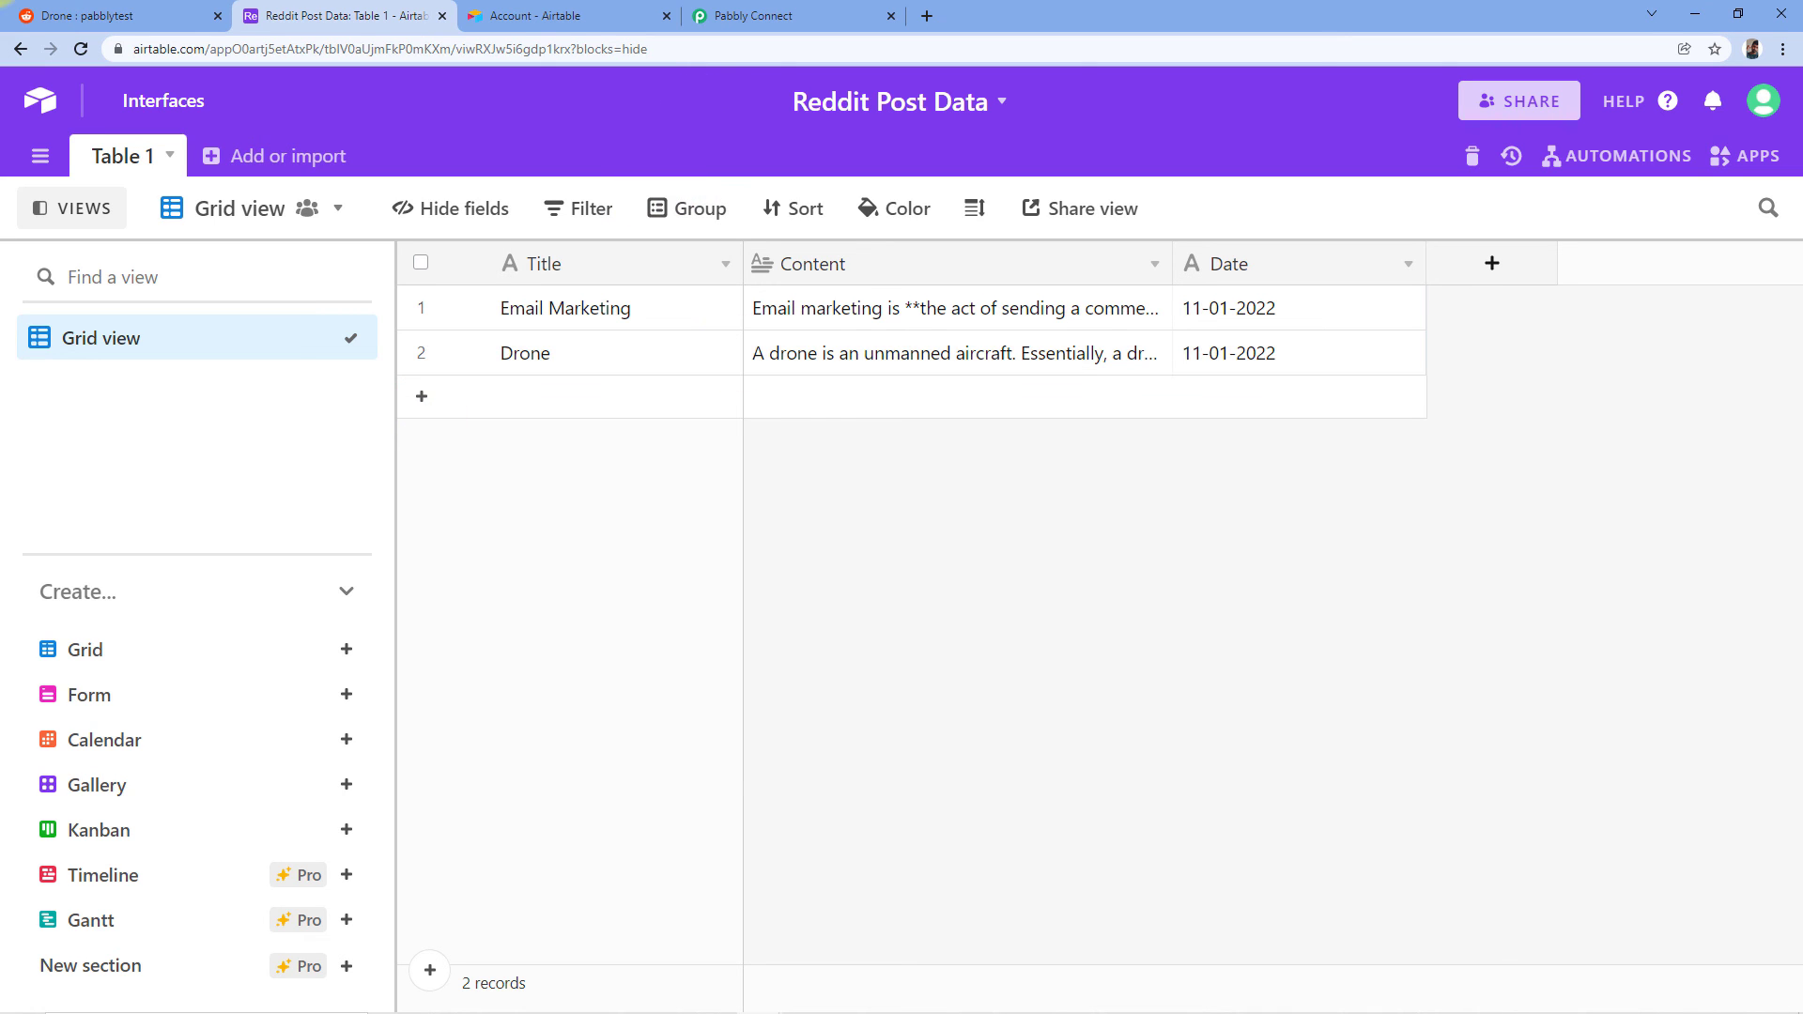
click(122, 15)
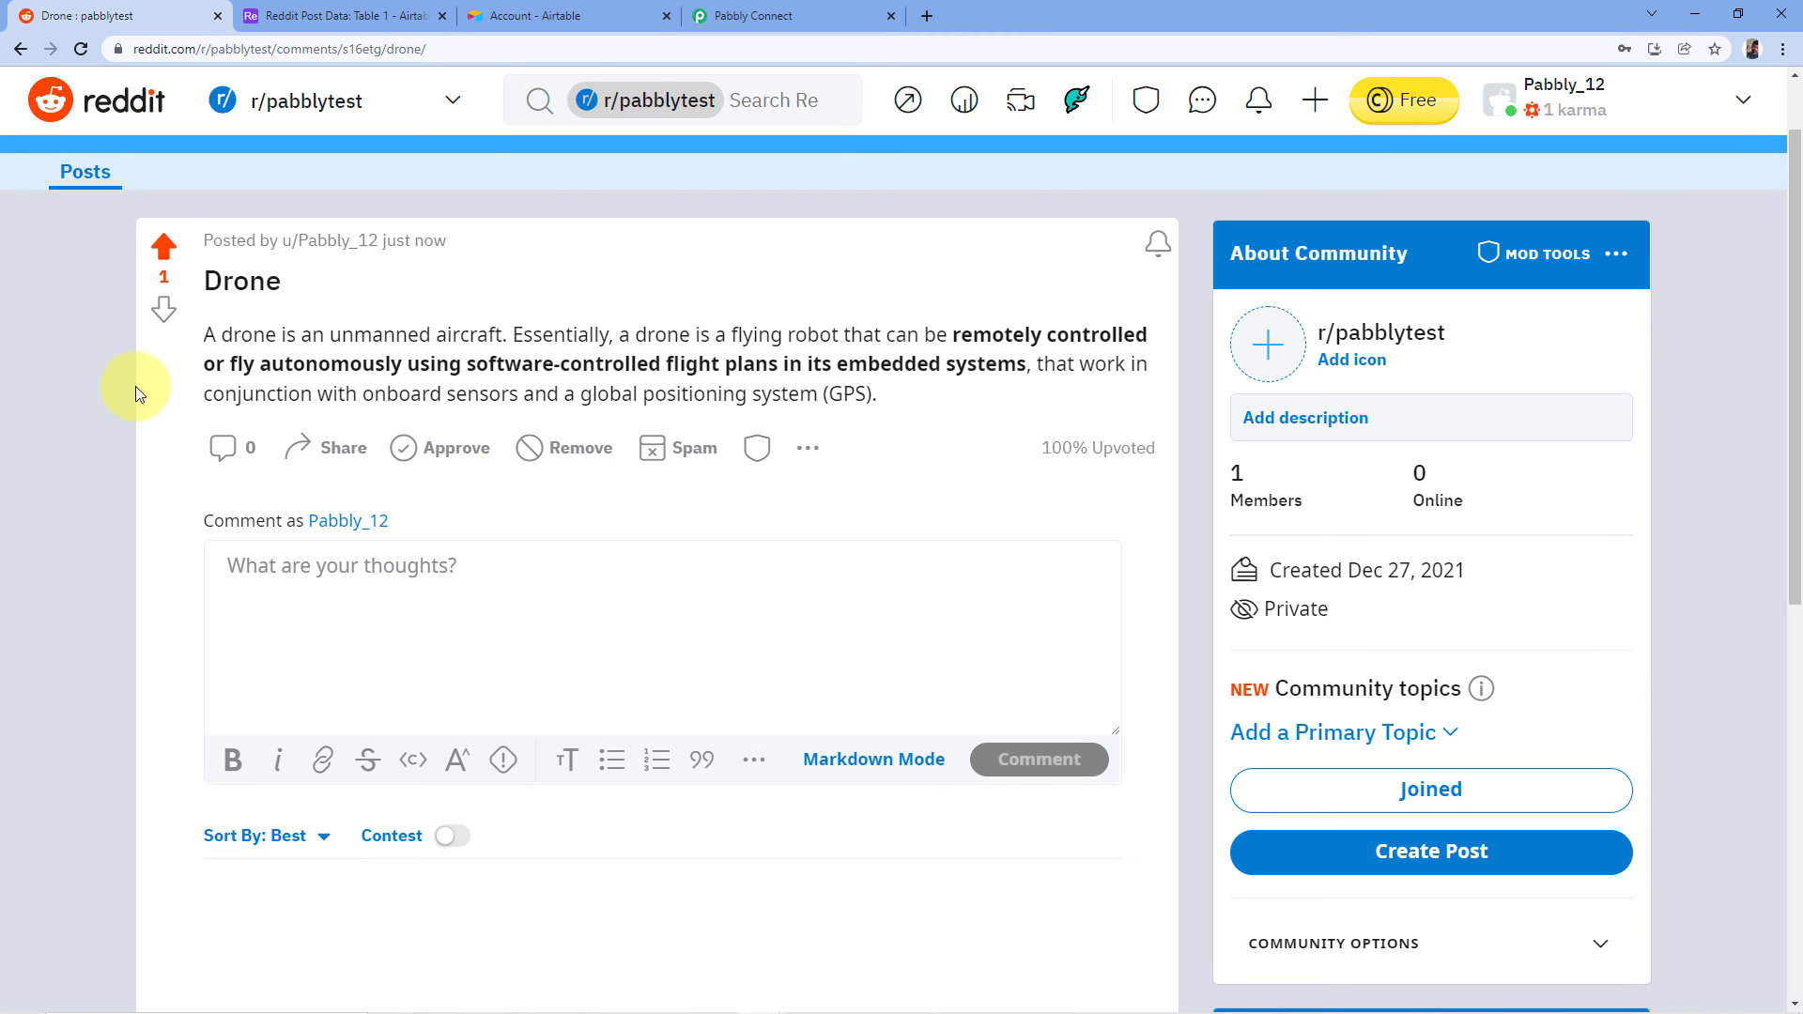
click(299, 11)
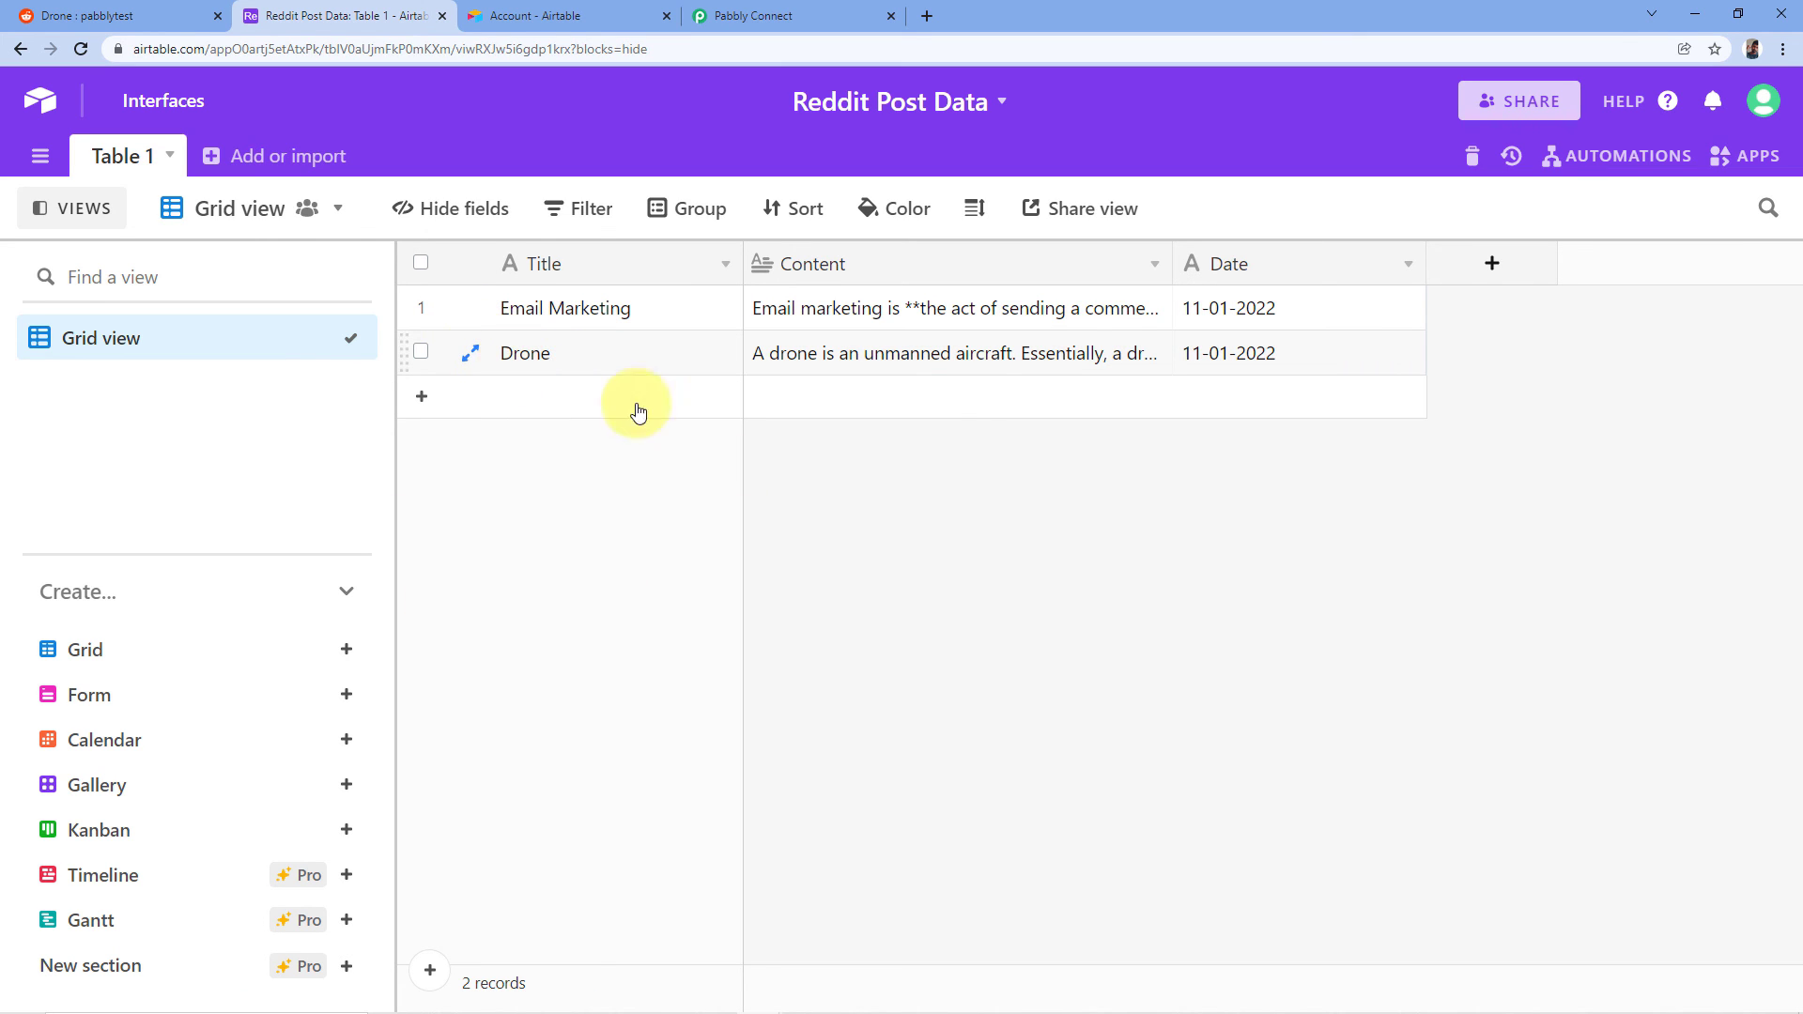
double_click(859, 355)
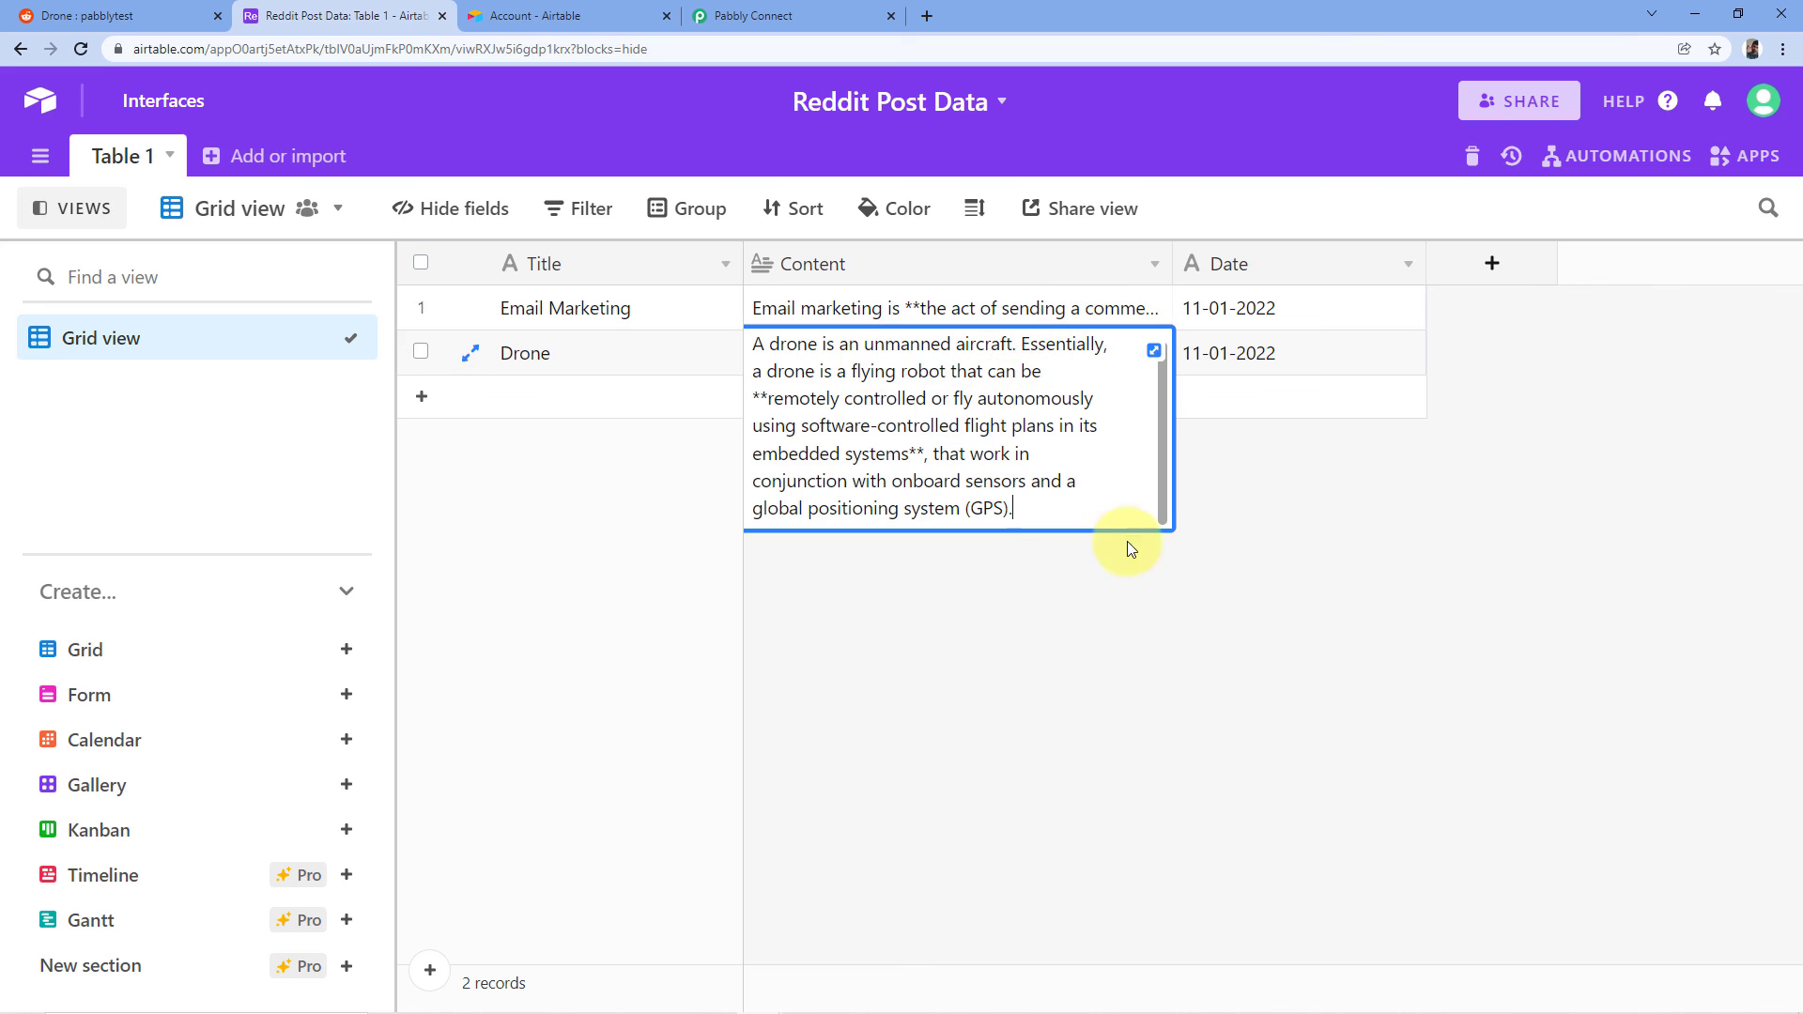
click(1074, 565)
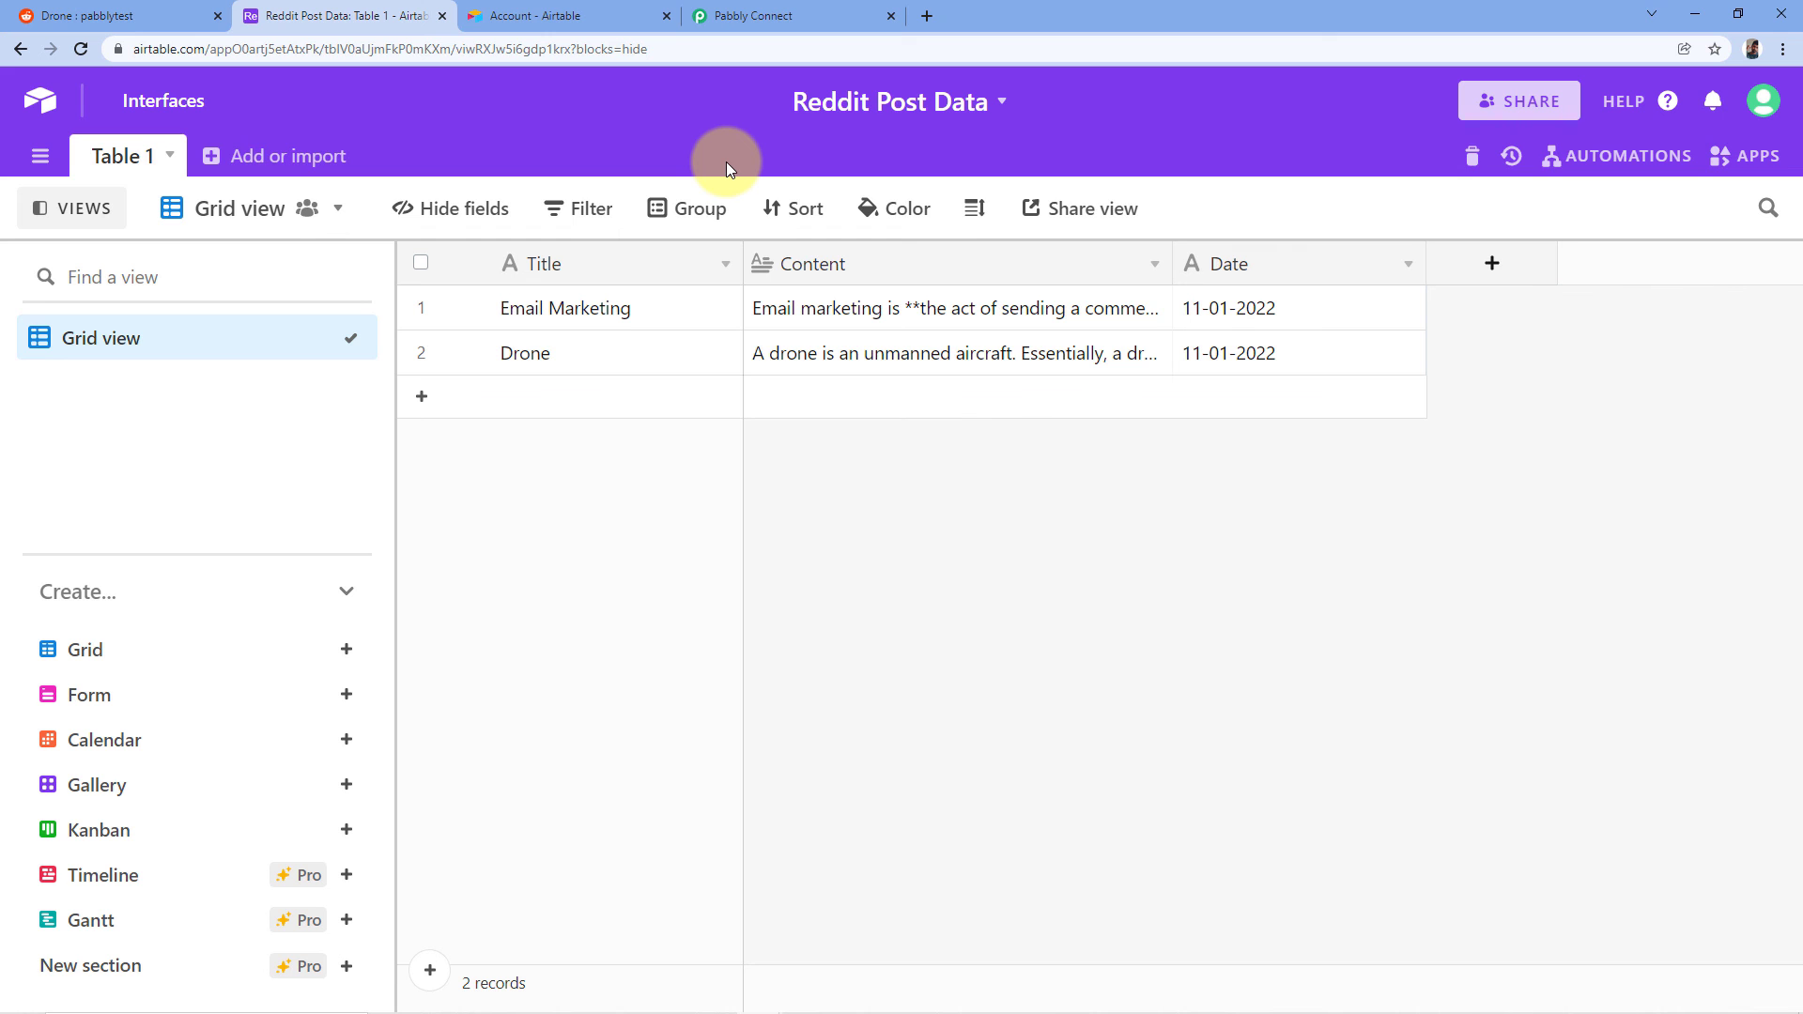
Step: Return to Pabbly Connect, collapse the expanded workflow steps, and review the Reddit to Airtable sequence from trigger to last action
click(836, 7)
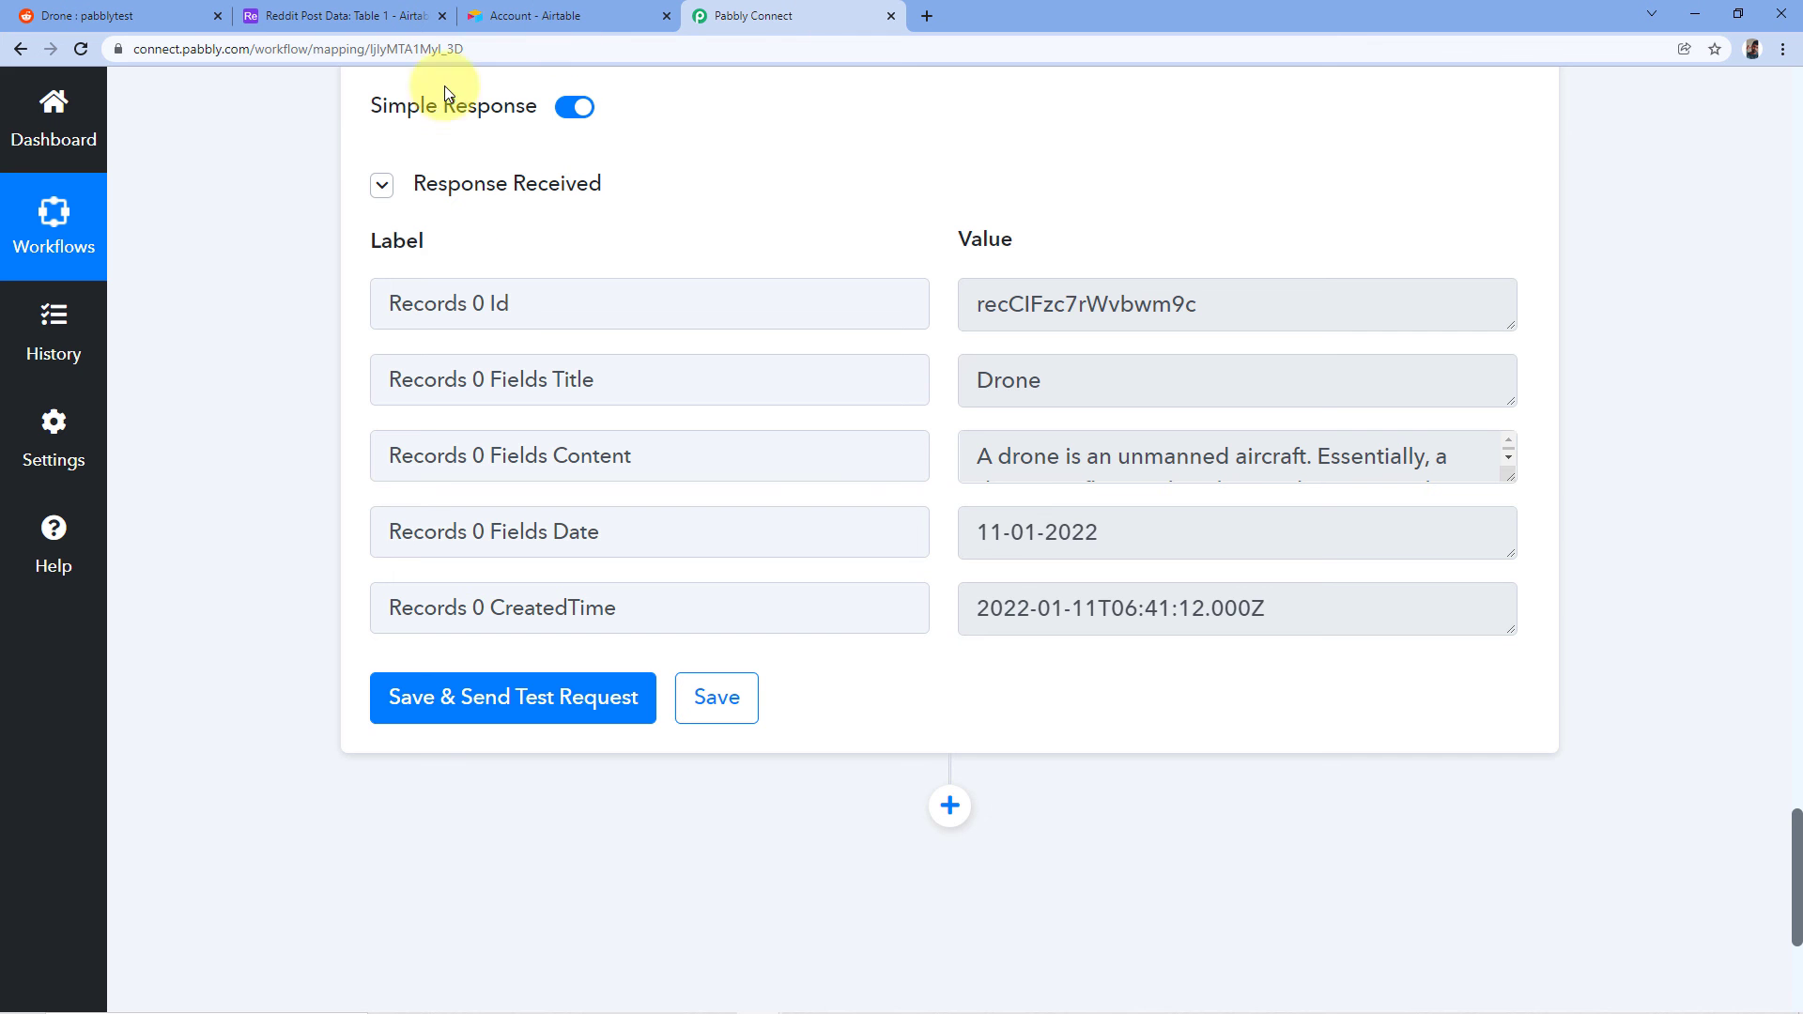
scroll(1650, 434, up, 15)
scroll(1626, 453, up, 15)
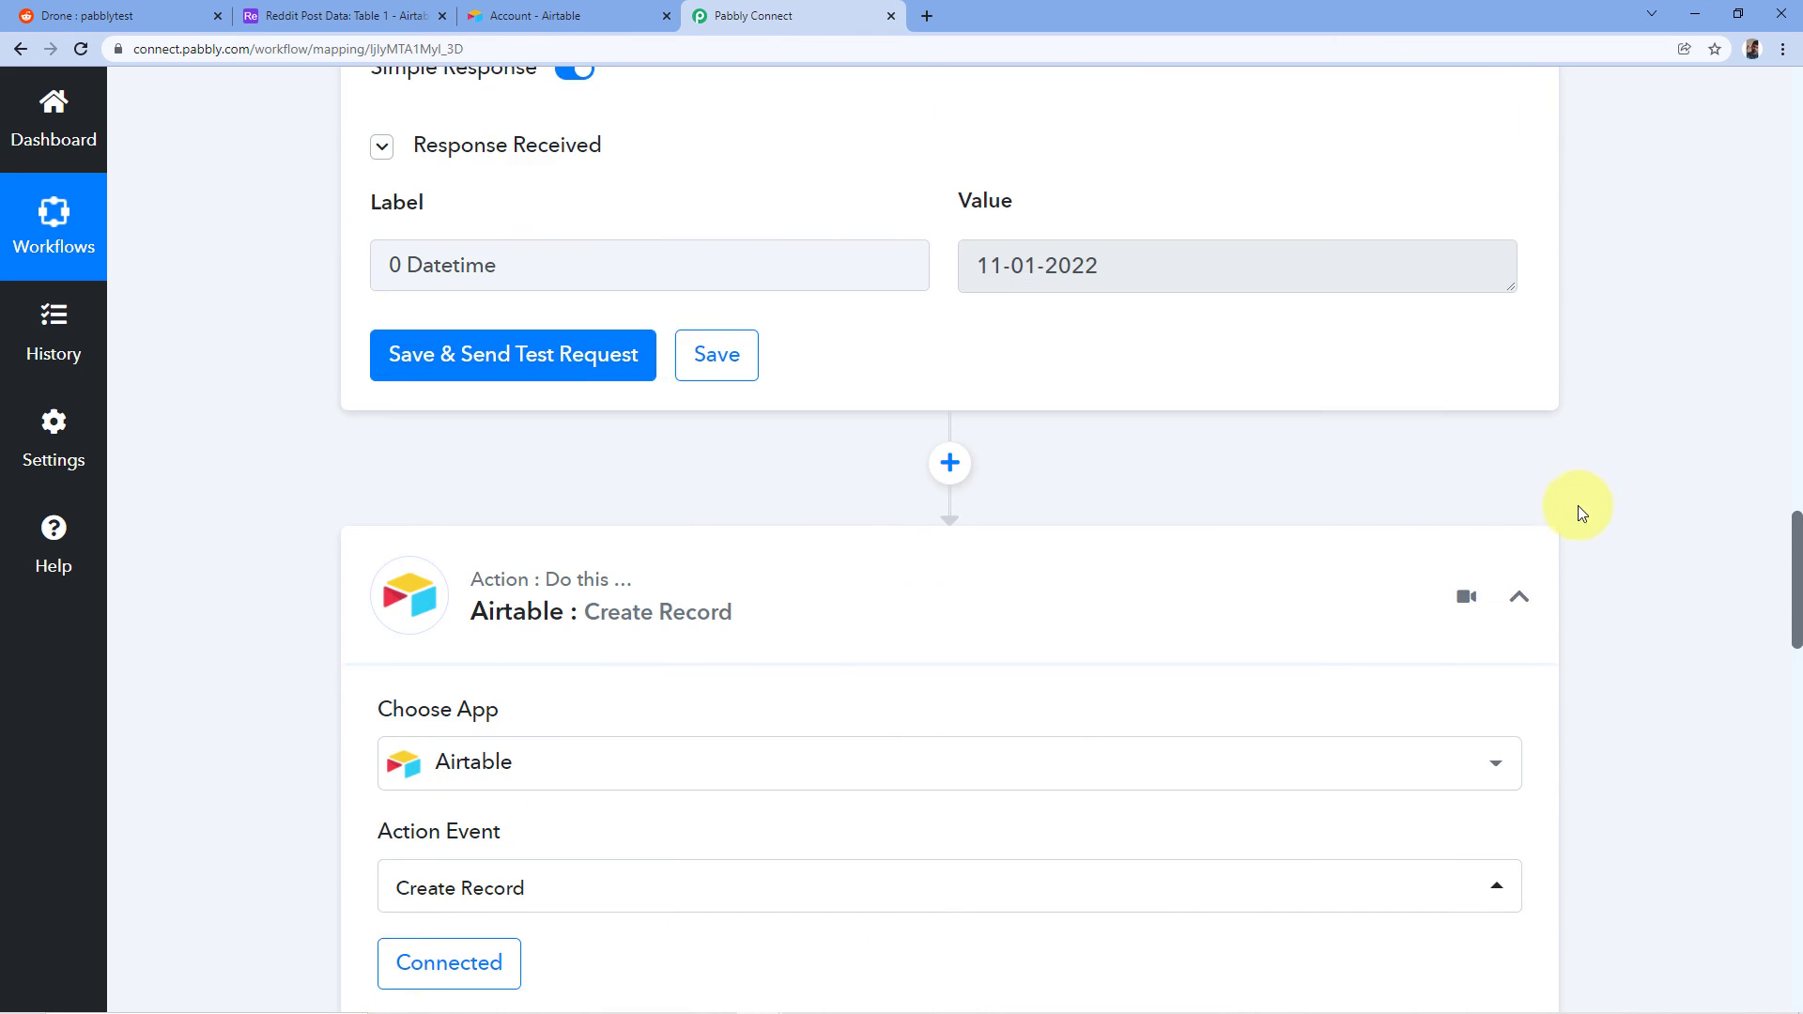
scroll(1530, 487, up, 20)
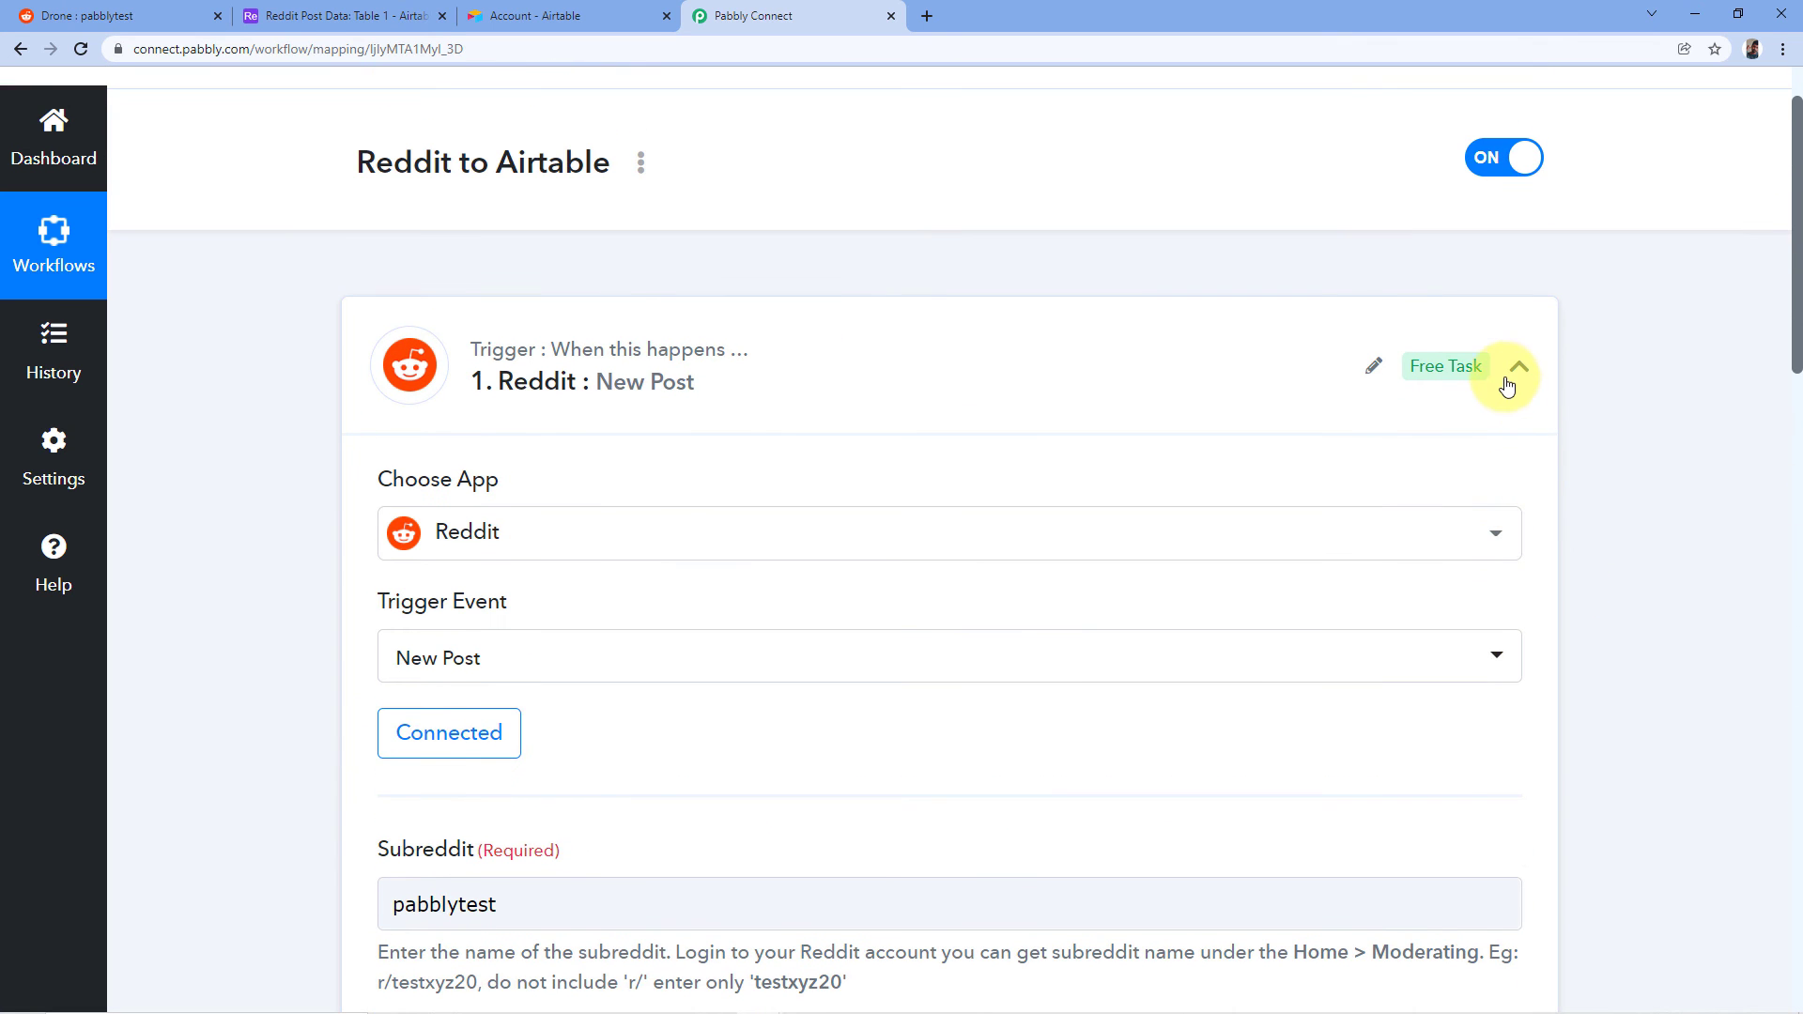
click(1507, 385)
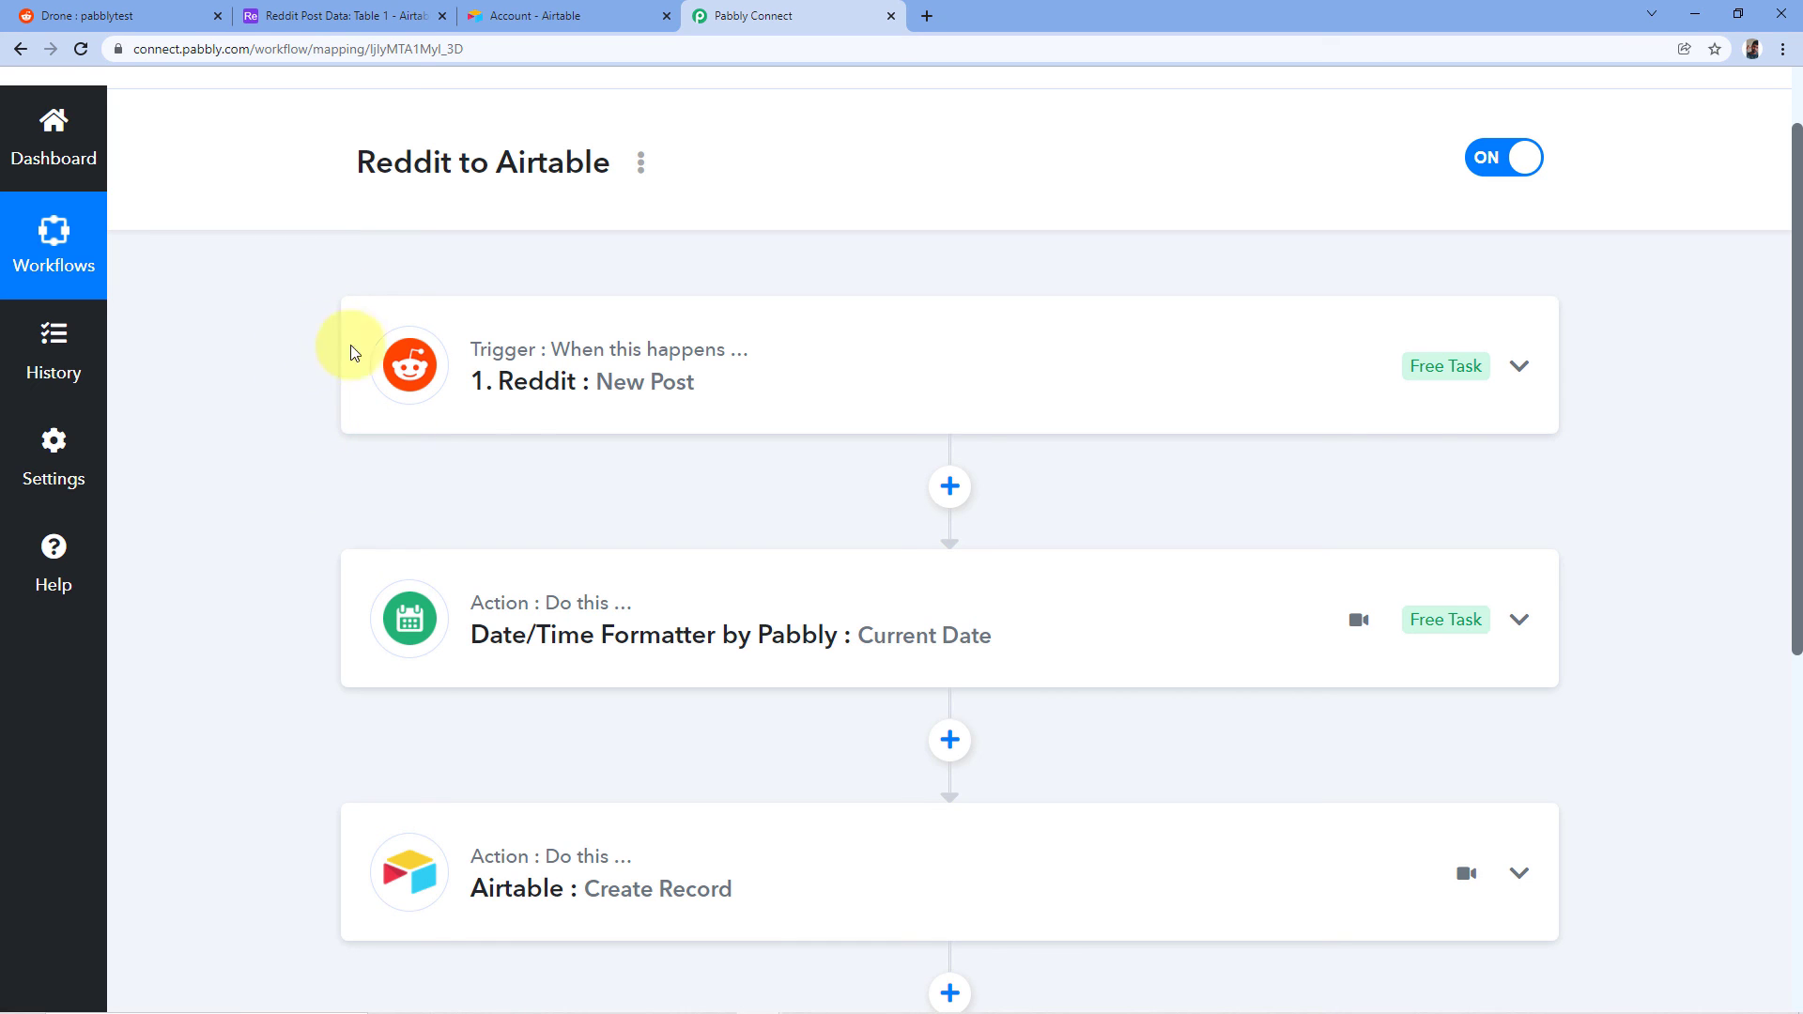
scroll(785, 456, down, 1)
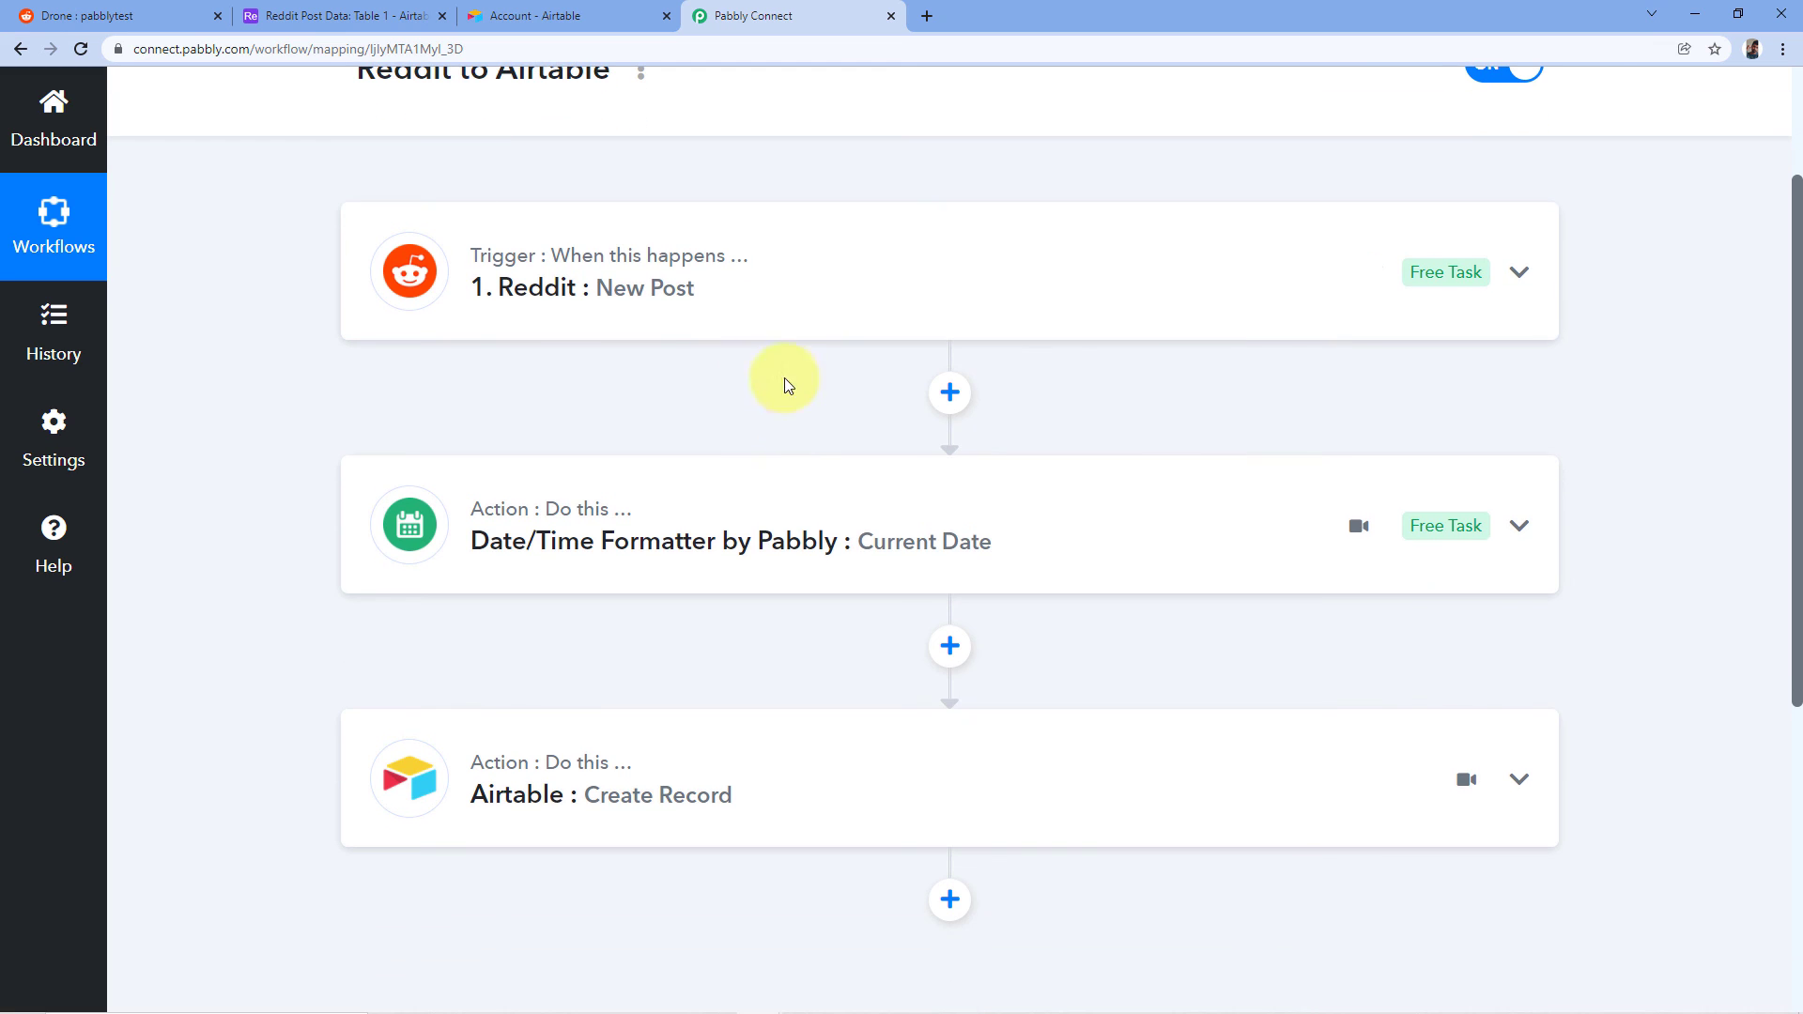
scroll(737, 350, down, 1)
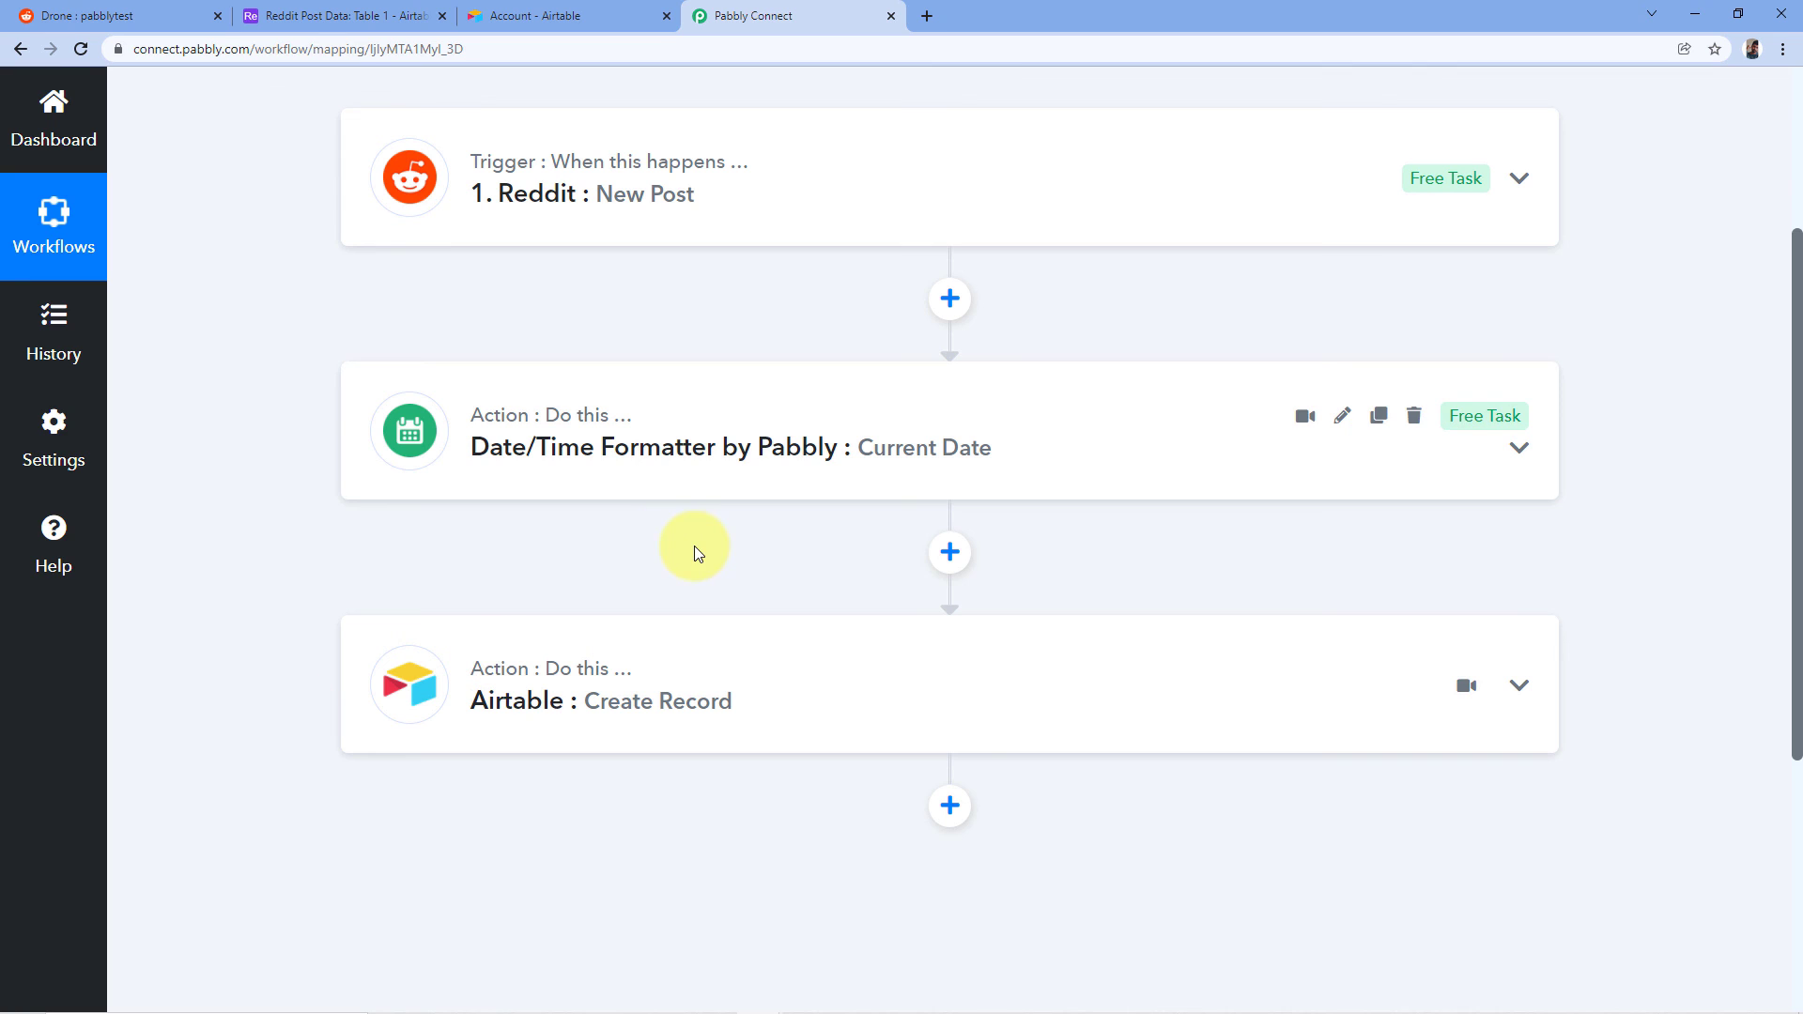
scroll(799, 507, up, 2)
scroll(813, 494, up, 1)
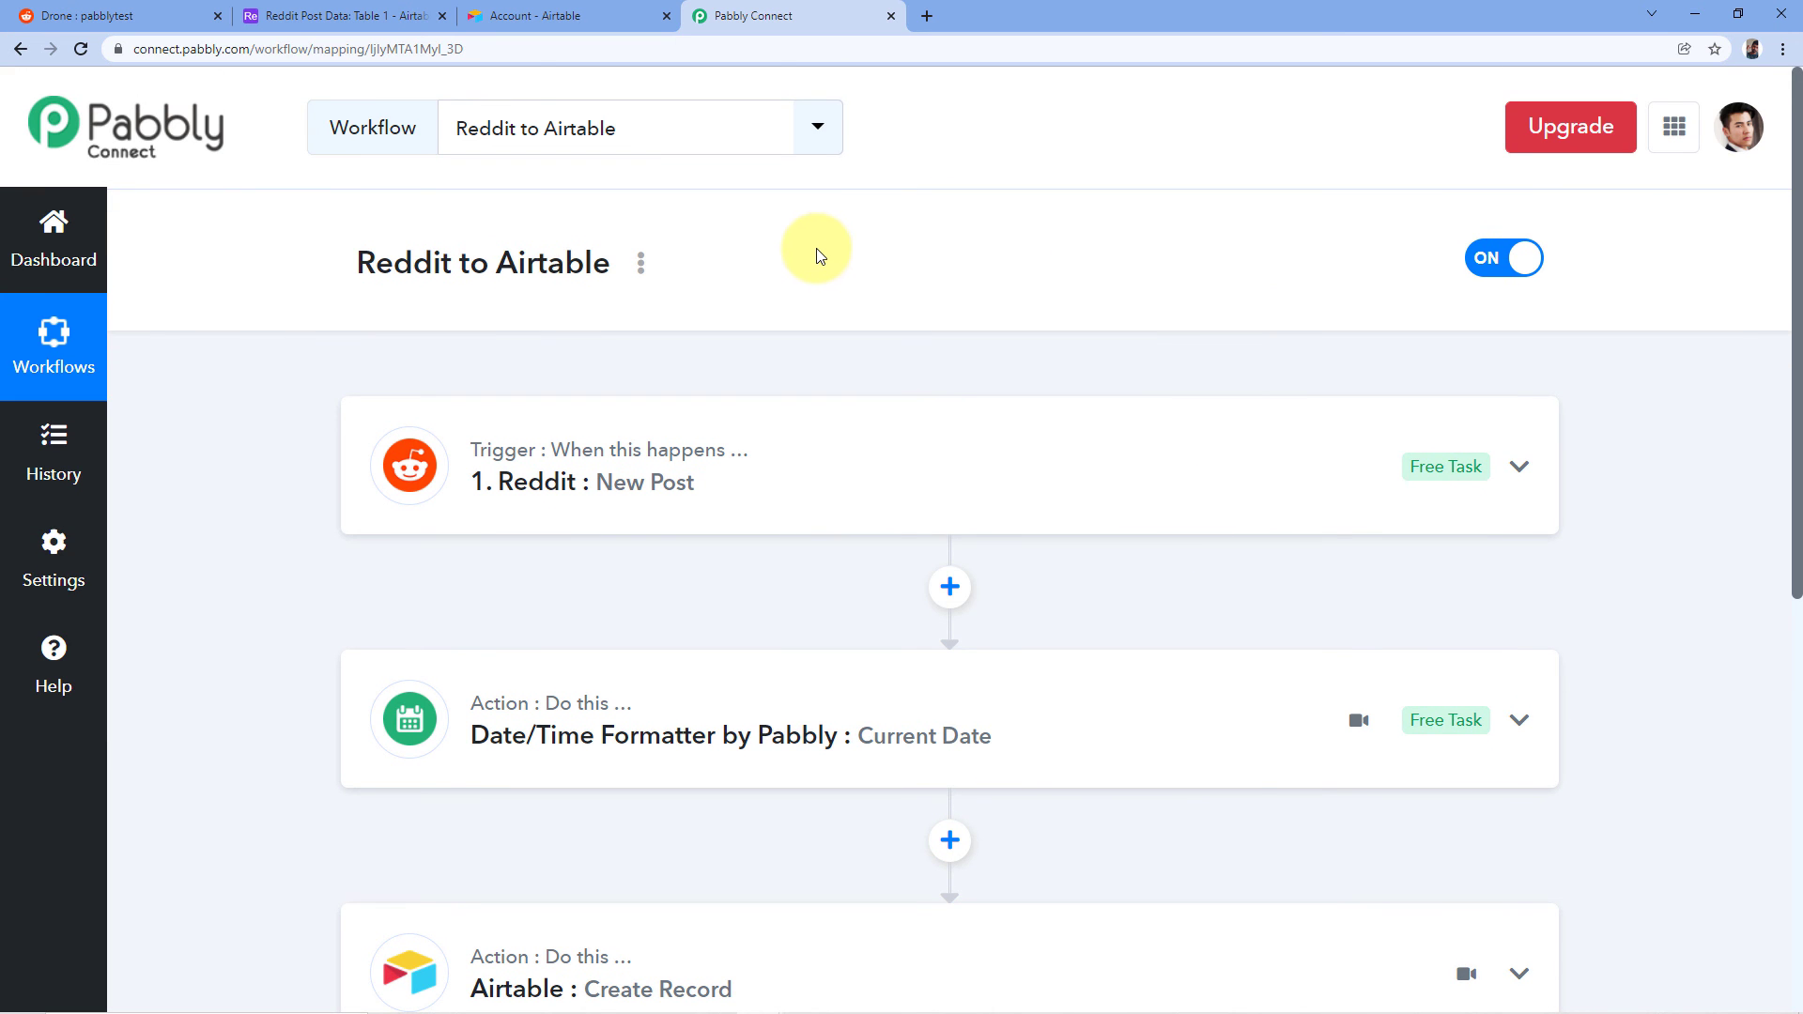